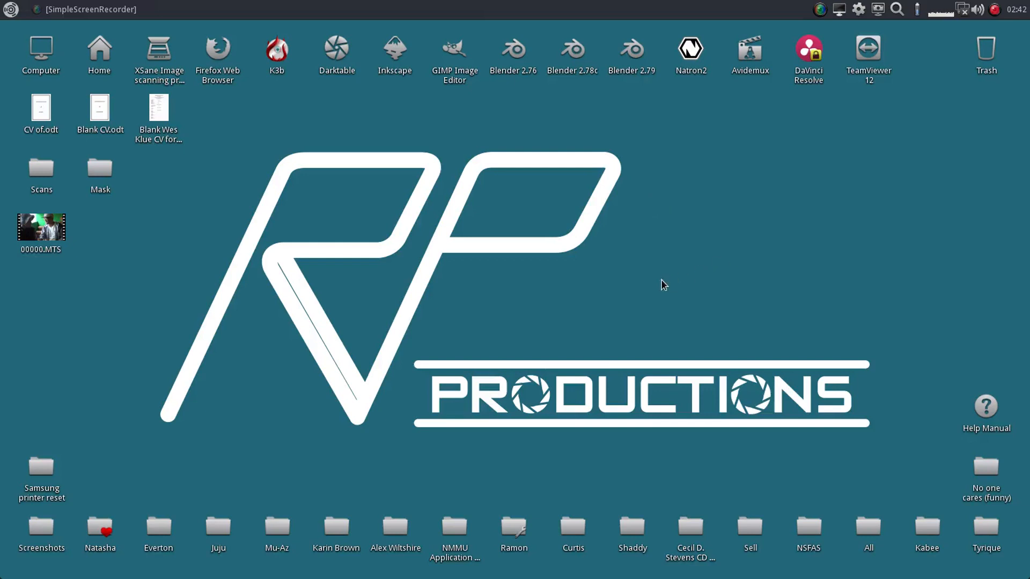
- Launch Blender 2.79, dismiss the splash screen, and maximize the window with a wider properties area
double_click(633, 51)
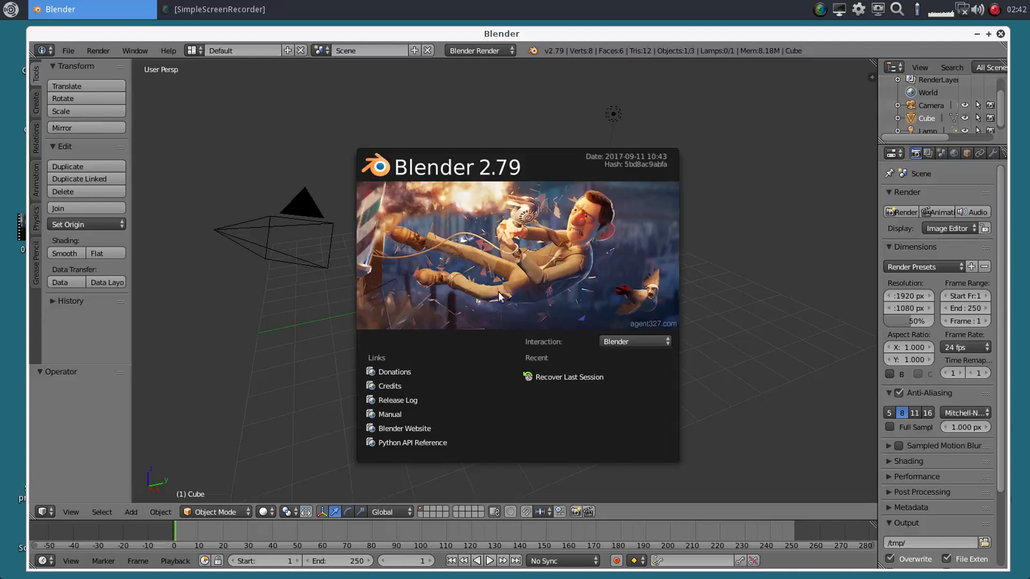
left_click(516, 290)
left_click(989, 33)
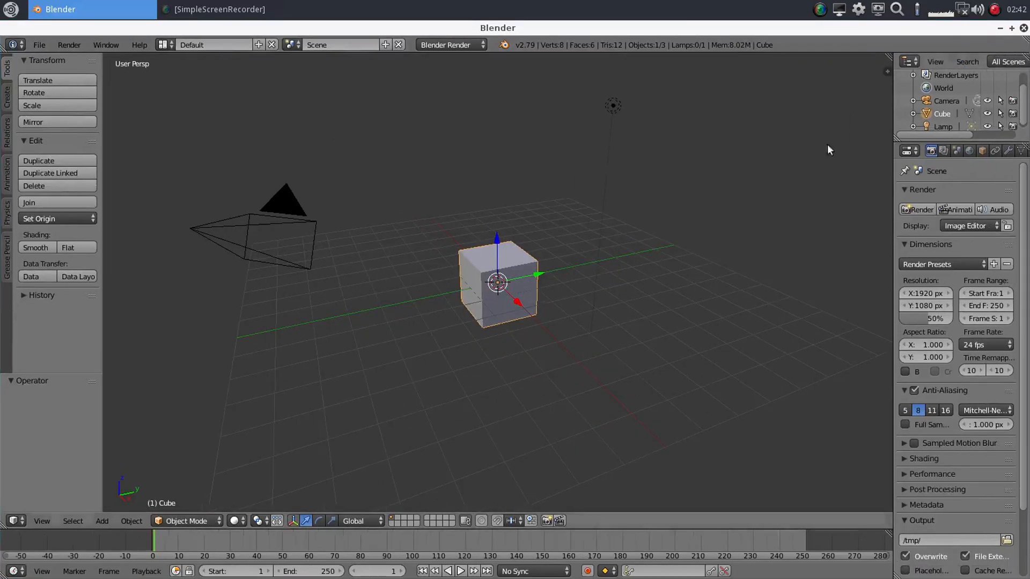
left_click_drag(894, 287, 784, 292)
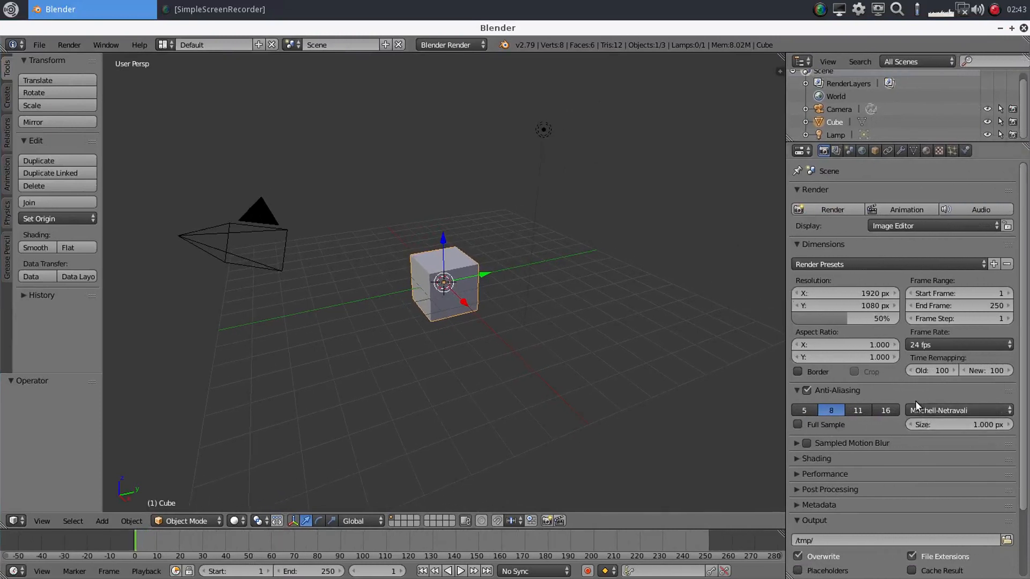
- Set the render output to 100% resolution scale and 50 fps with anti-aliasing turned off
left_click_drag(845, 321, 899, 317)
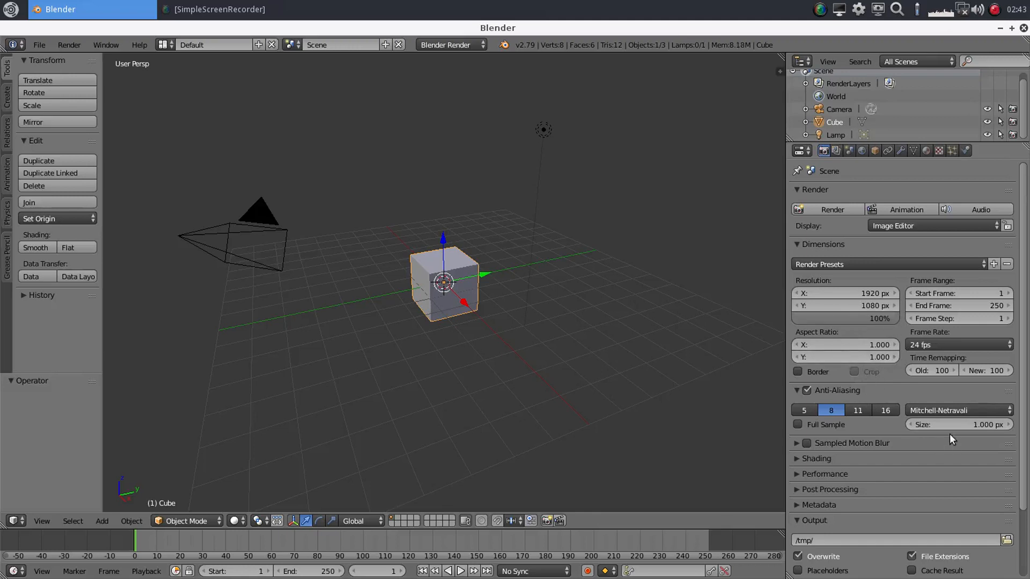
left_click(1000, 346)
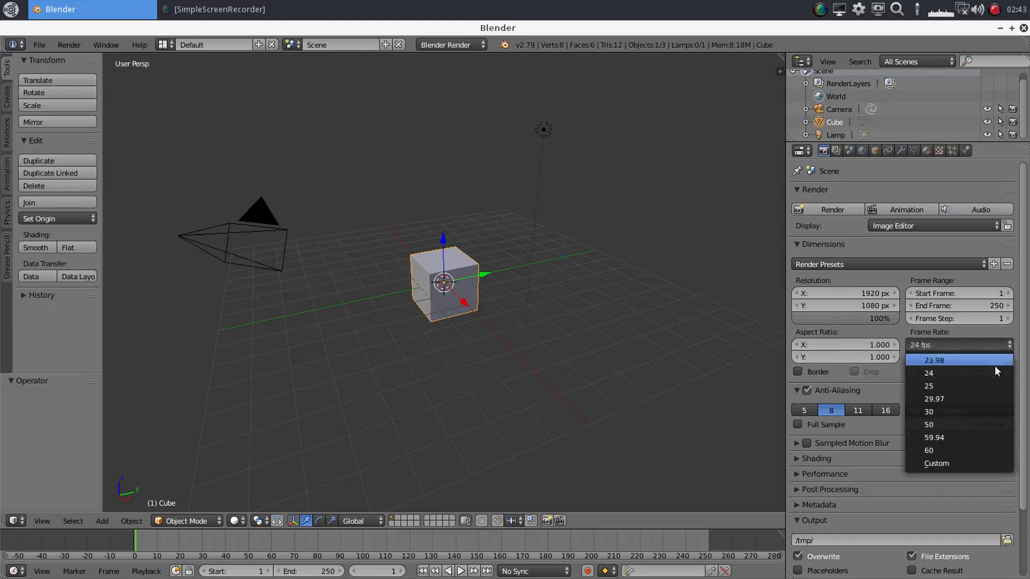
left_click(941, 424)
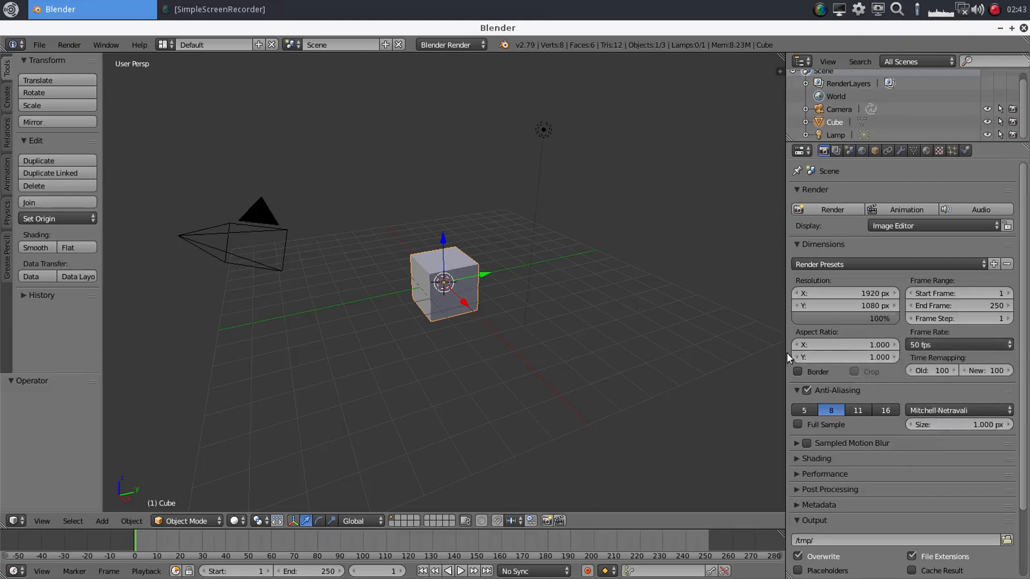
left_click(806, 390)
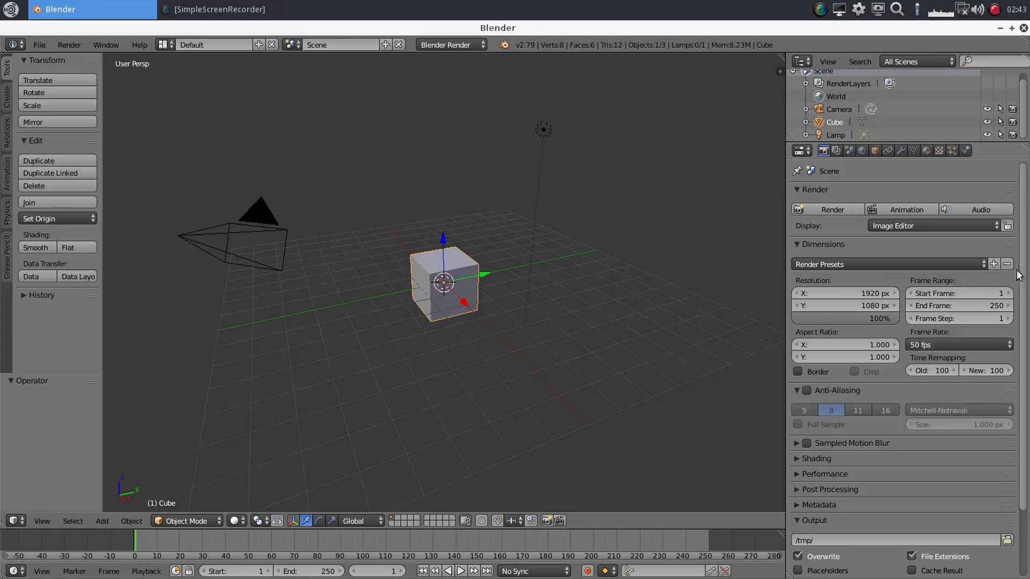
- Set the render shading alpha mode to Transparent and the PNG output compression to 100%
left_click_drag(1021, 255, 1021, 326)
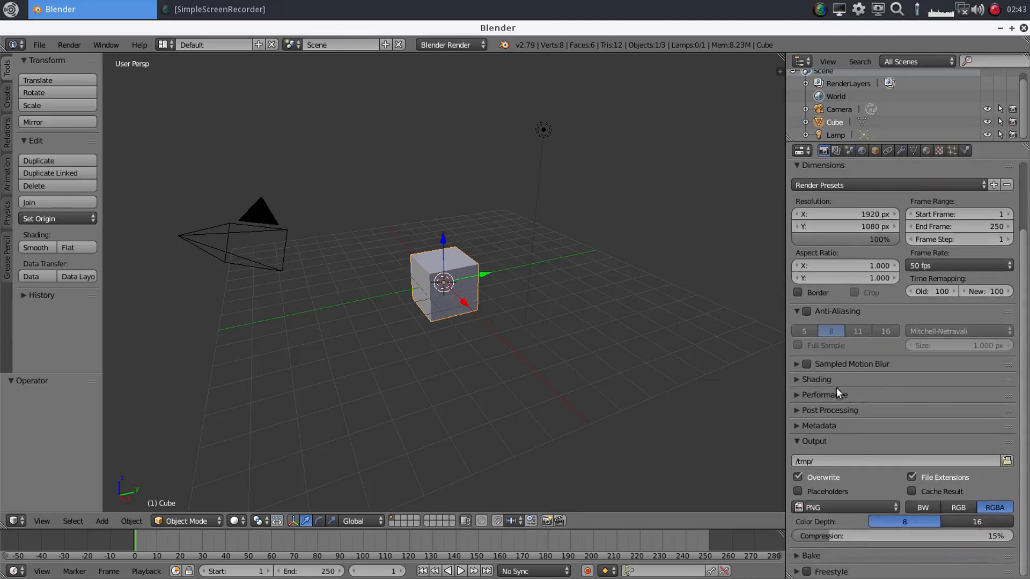
left_click(798, 380)
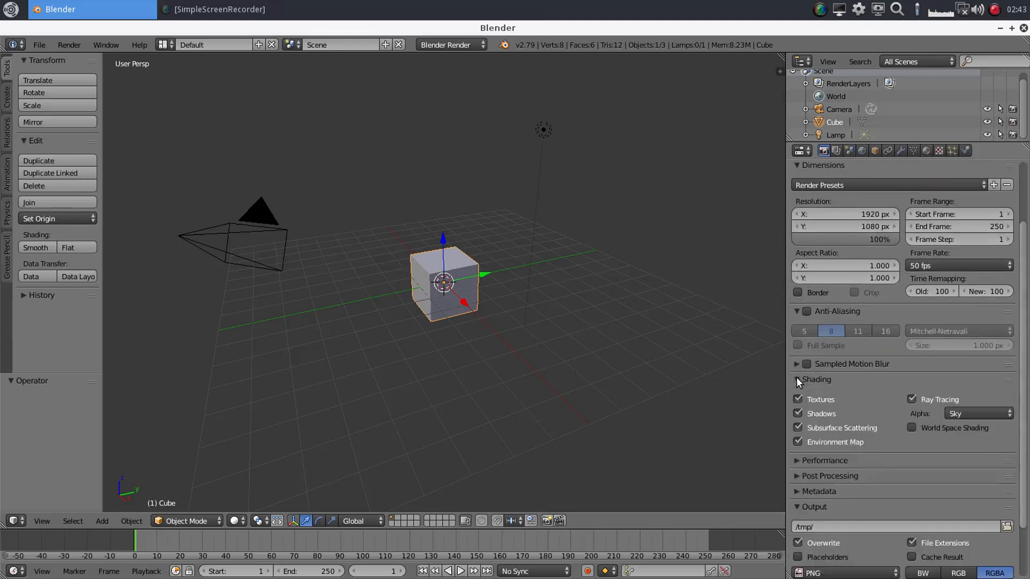
left_click(985, 413)
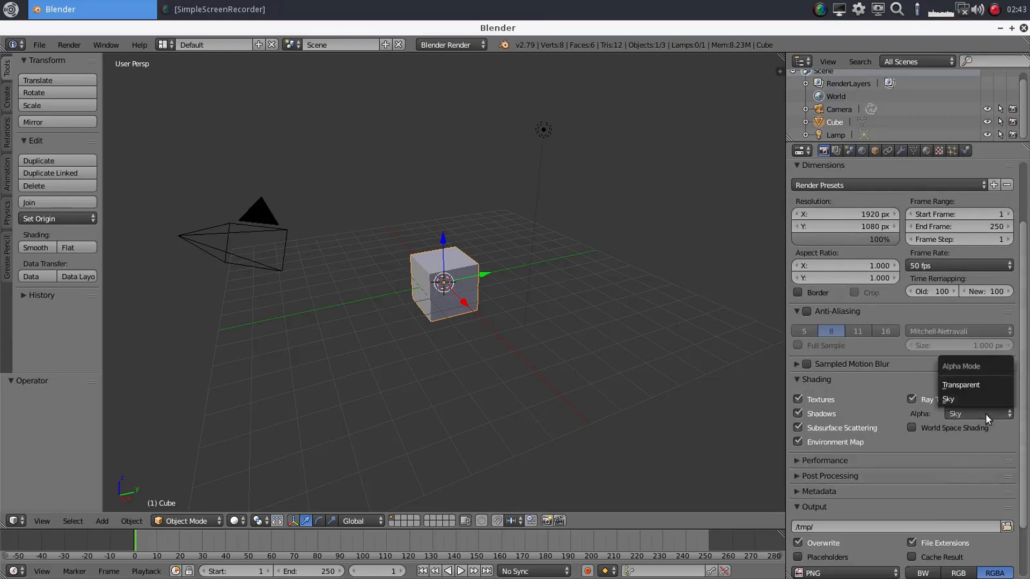
left_click(973, 384)
scroll(973, 384, "down", 3)
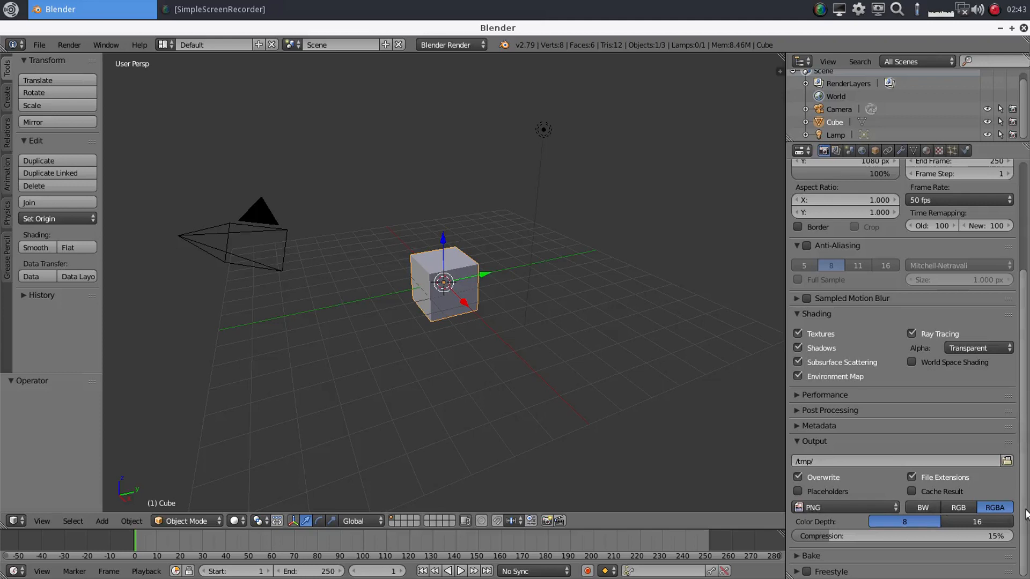
left_click_drag(826, 535, 1012, 536)
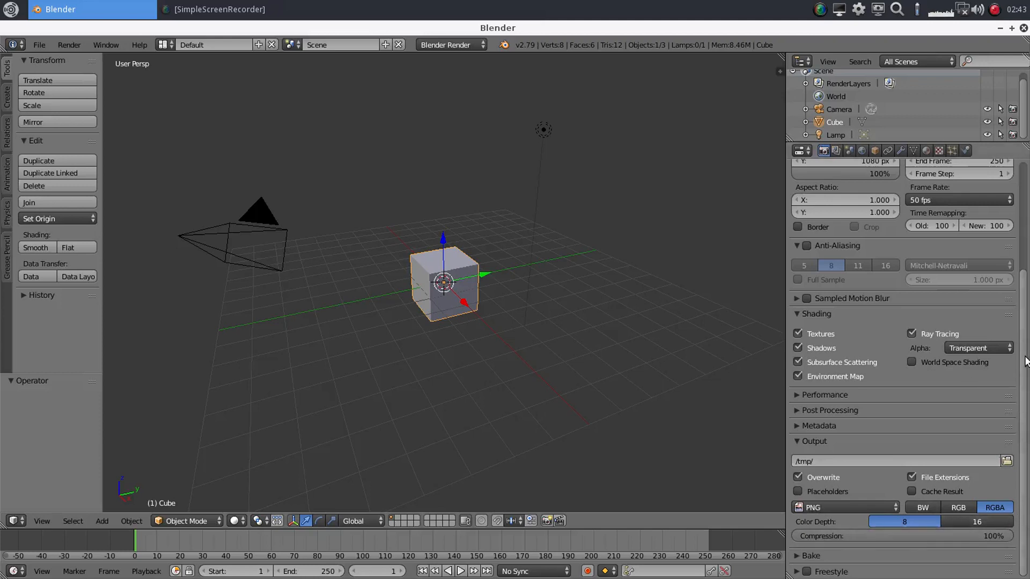
scroll(1027, 226, "up", 7)
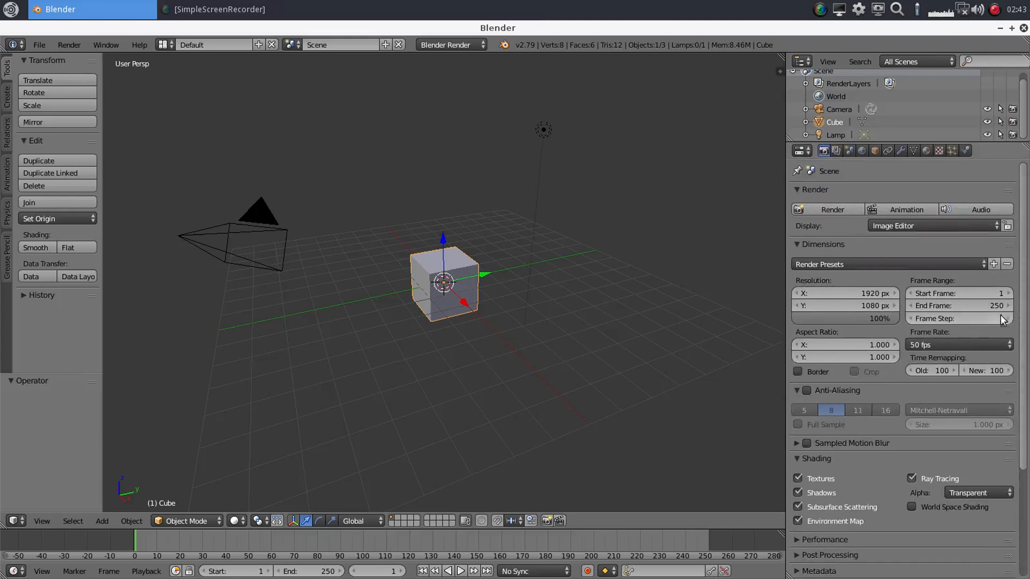
scroll(1025, 296, "down", 7)
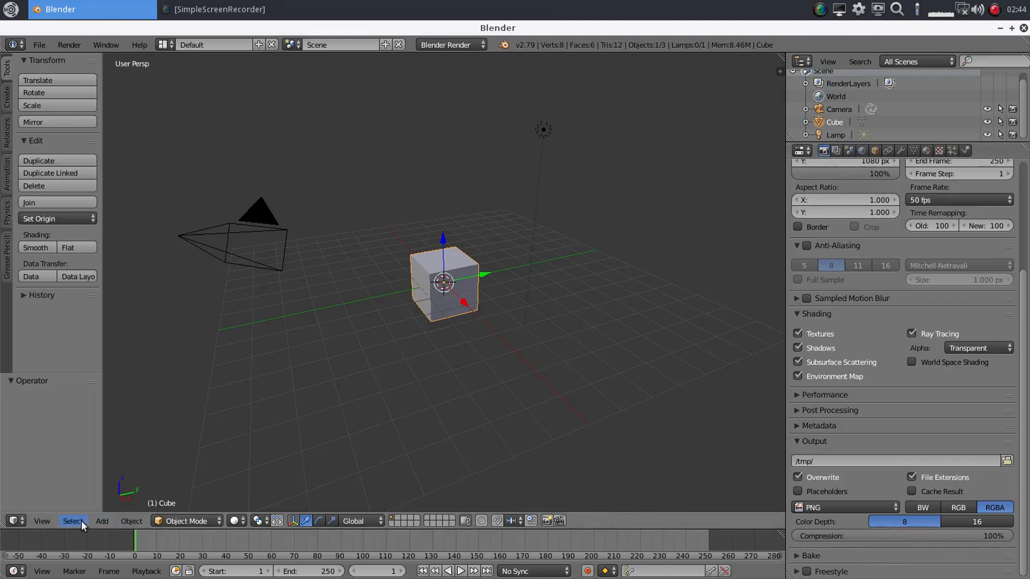
- Show the scene from the top and align the active camera to that view
left_click(41, 521)
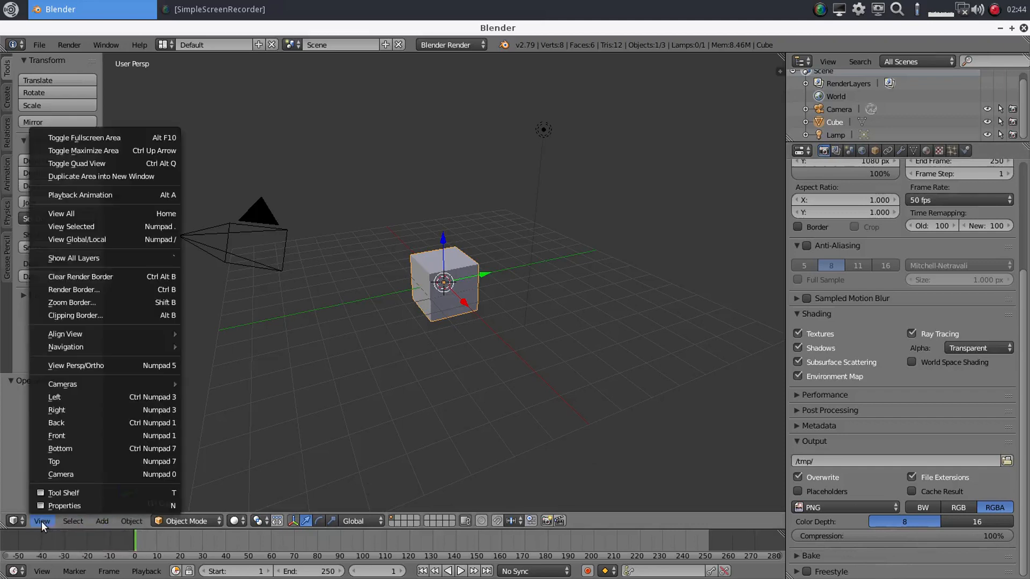
left_click(66, 461)
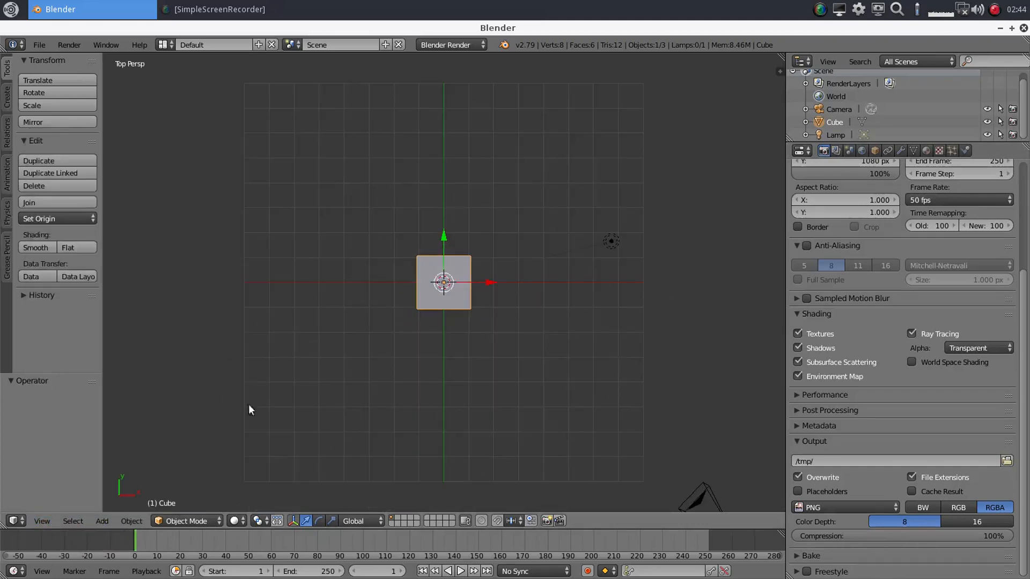
left_click(41, 520)
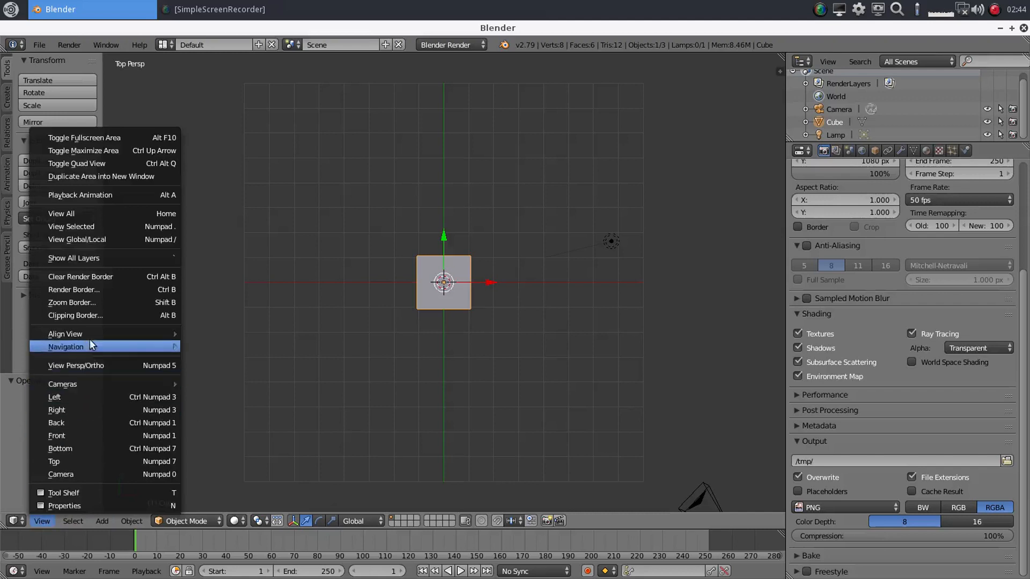
mouse_move(91, 338)
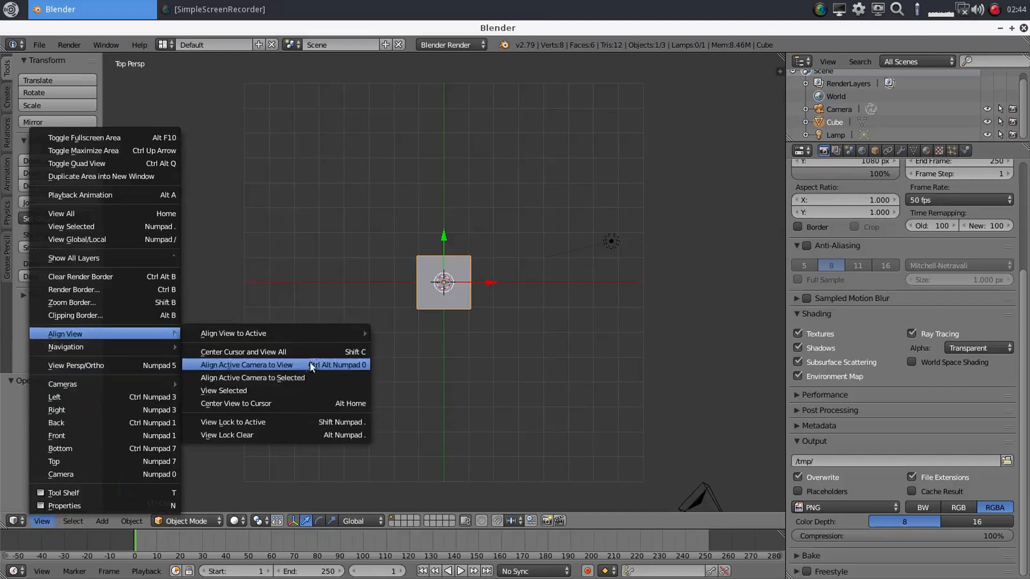
left_click(249, 366)
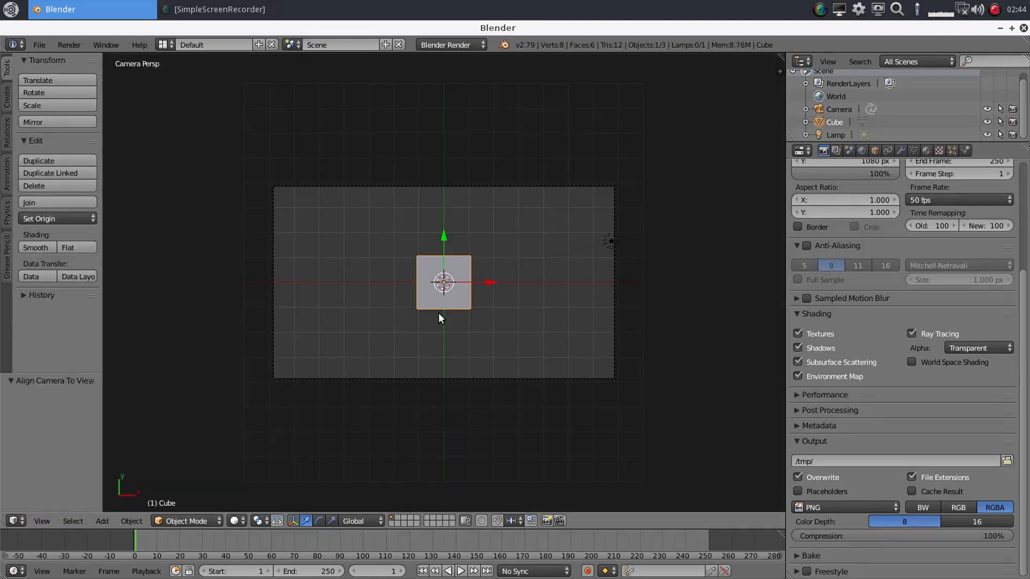
- Delete the default cube from the scene
key("x")
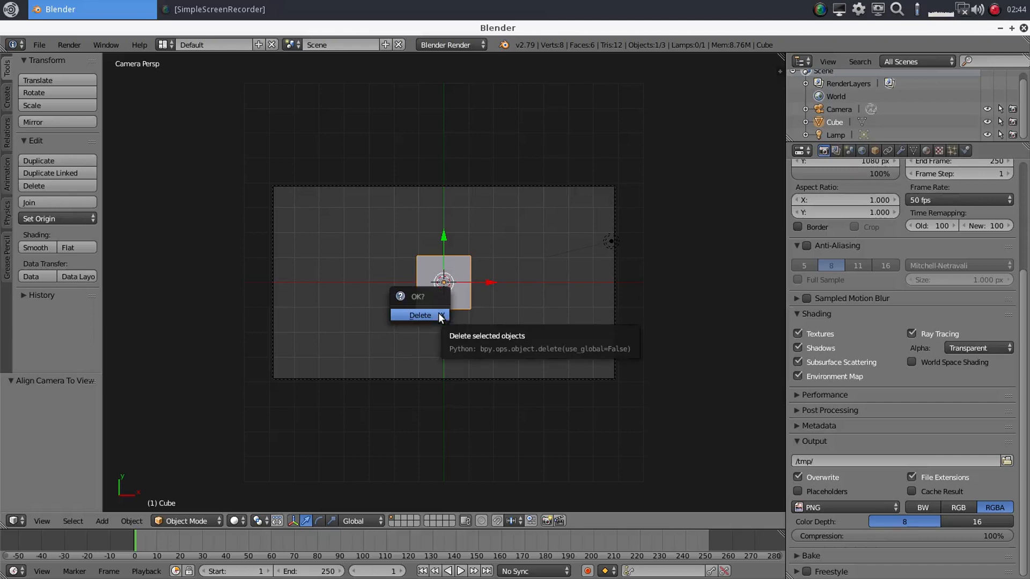
left_click(440, 316)
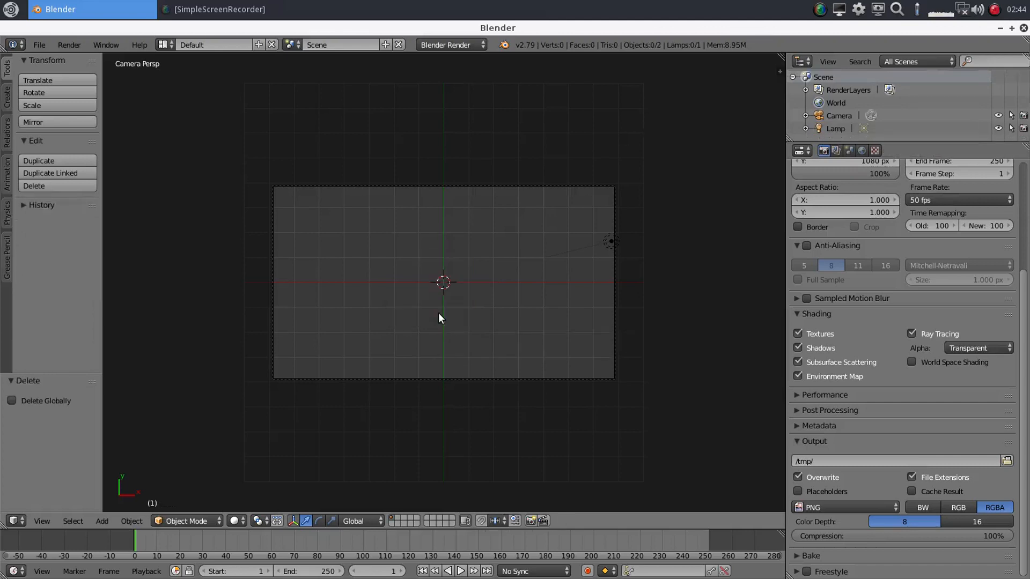
scroll(456, 300, "up", 2)
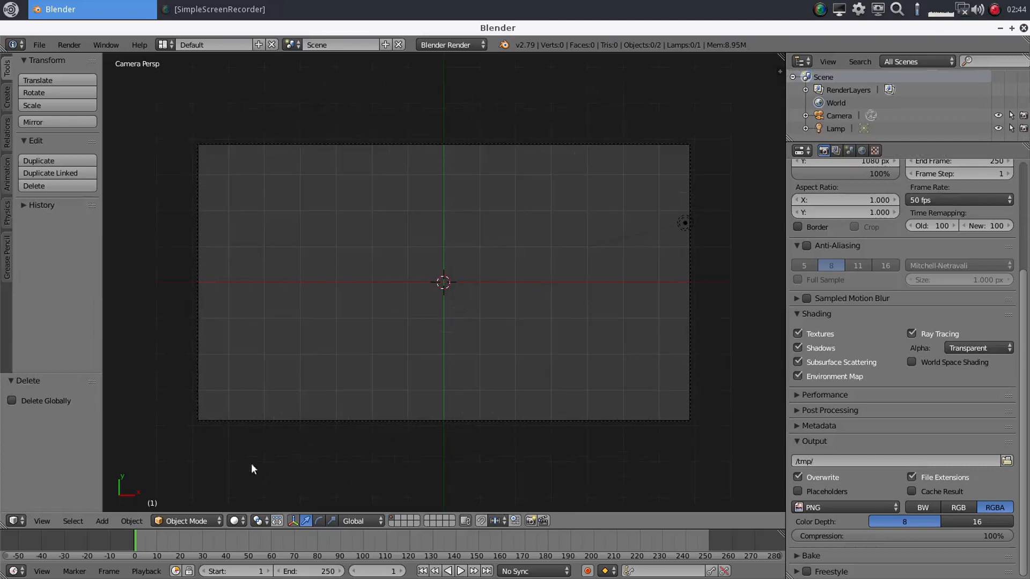
- Add a Nurbs Circle curve at the scene's centre and make its shape 2D so it is filled
left_click(101, 520)
mouse_move(136, 495)
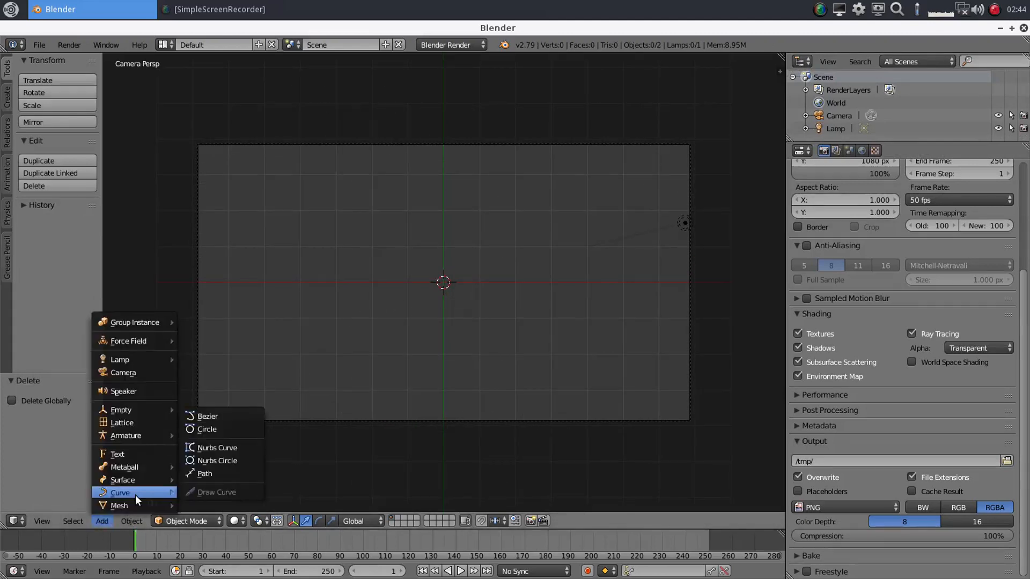
left_click(224, 461)
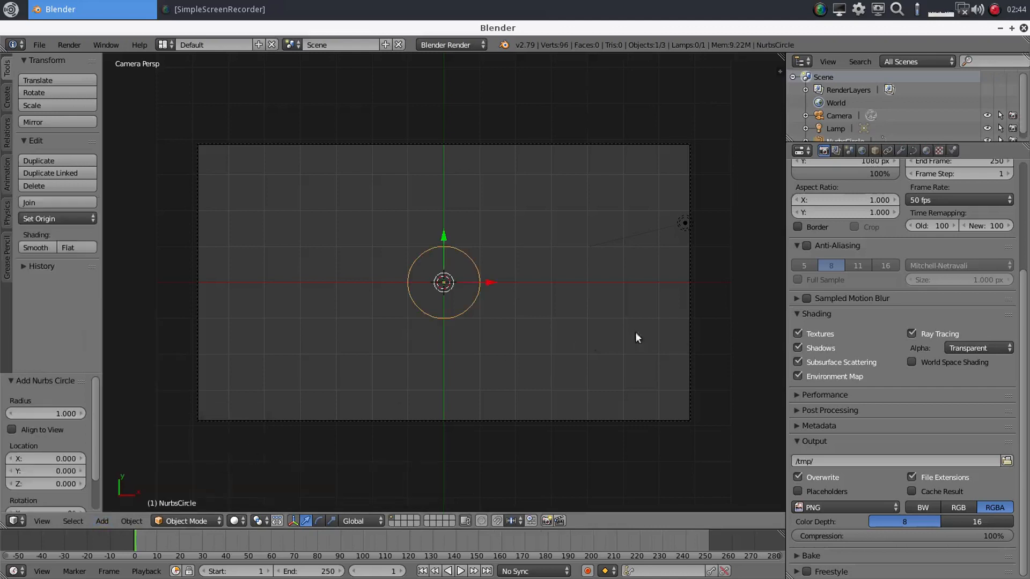
left_click(913, 151)
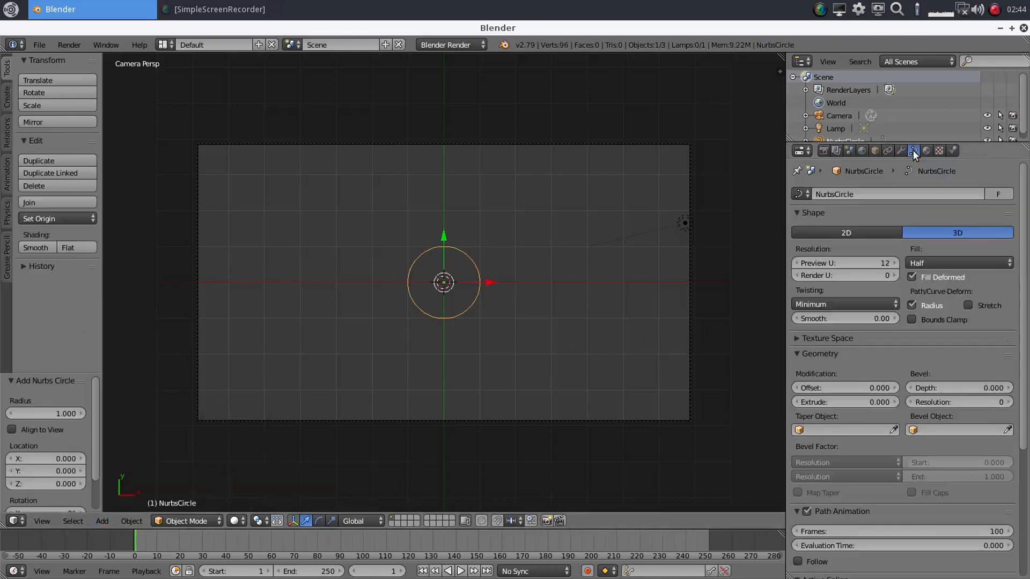
left_click(842, 232)
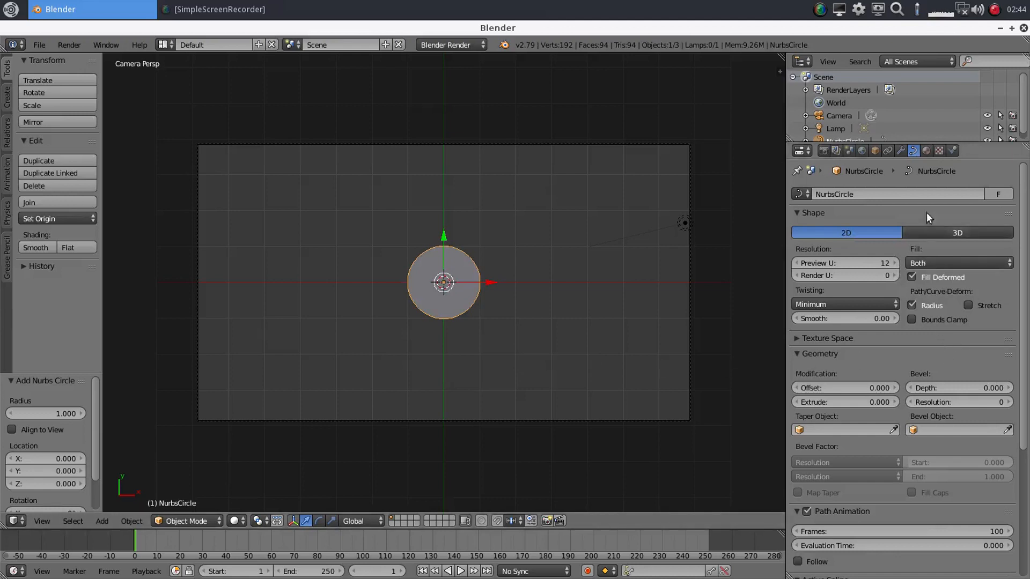
- Give the circle a new shadeless material with a pure white diffuse colour (RGB 1.000)
left_click(925, 151)
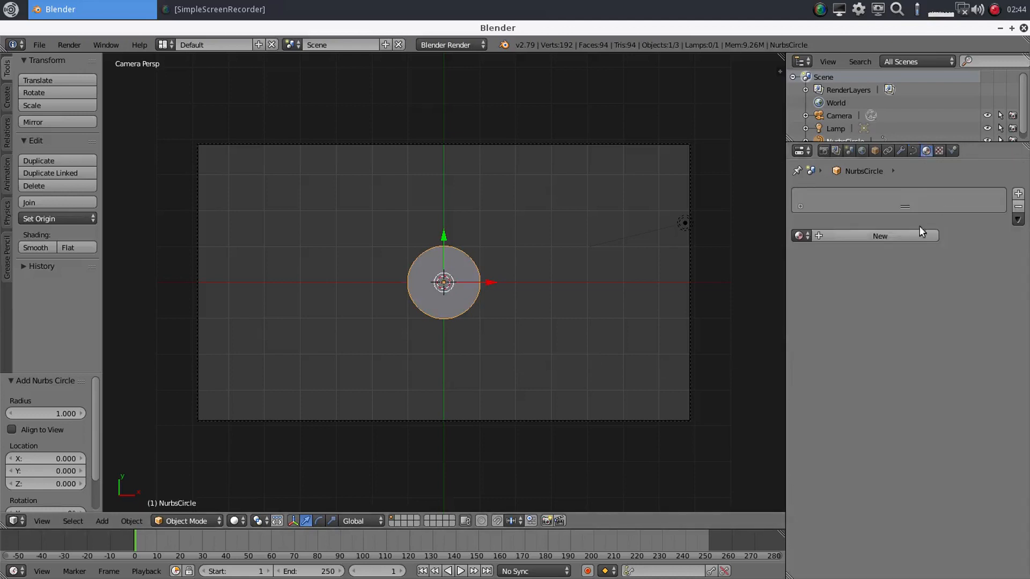
left_click(878, 235)
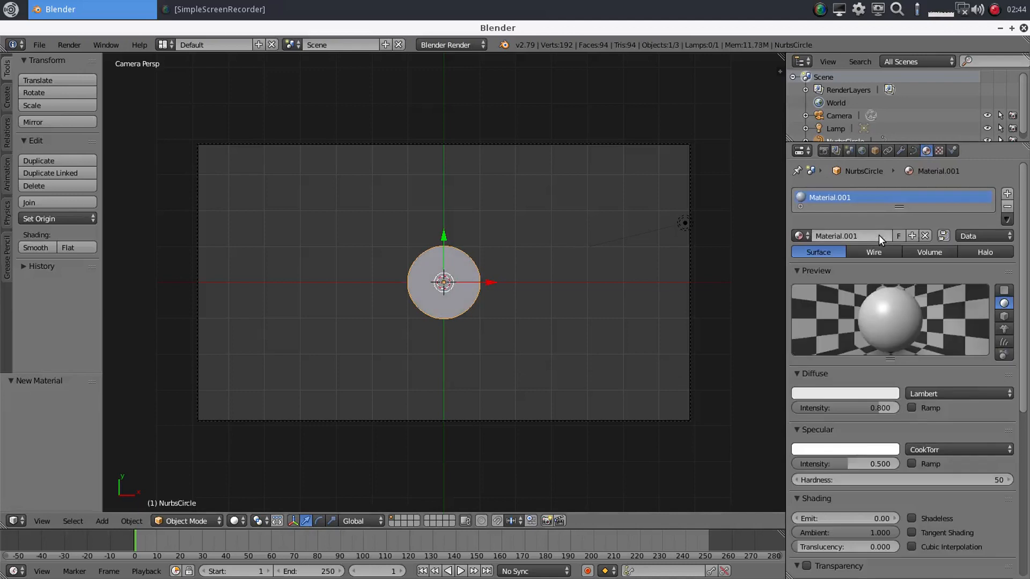
left_click(874, 393)
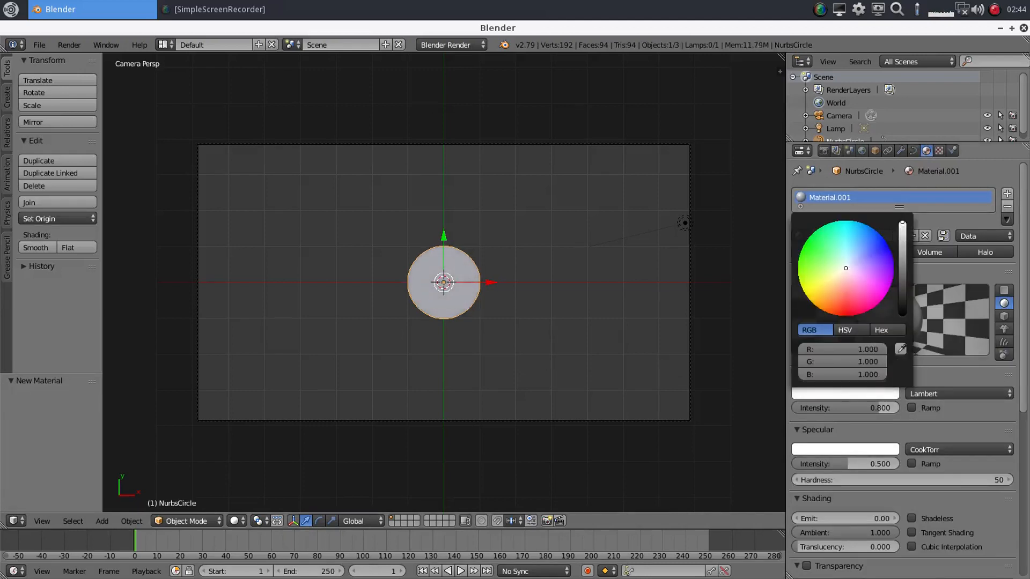
left_click(911, 518)
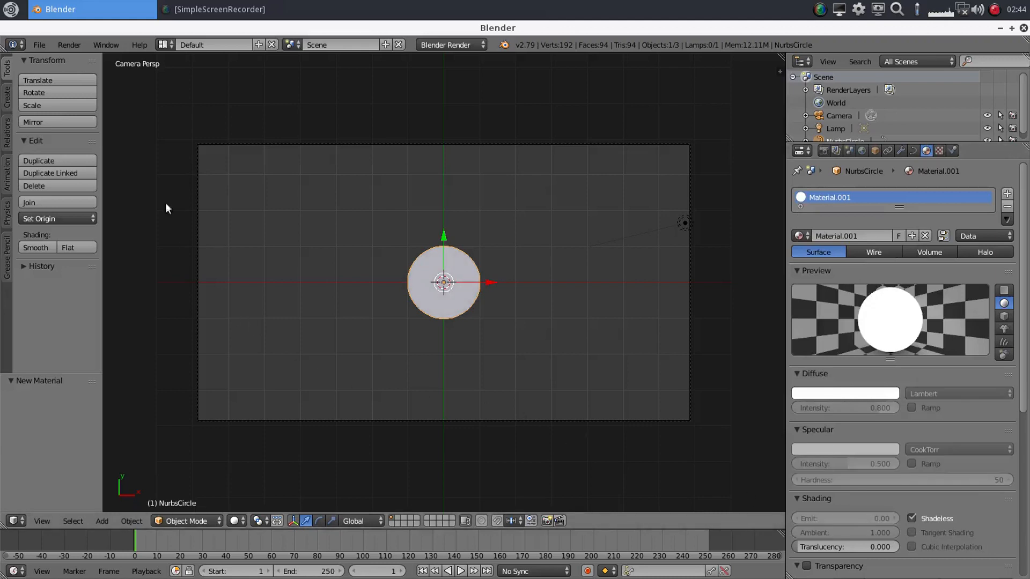
- Render a test image of the white circle, inspect it up close, and return to the 3D view
left_click(73, 46)
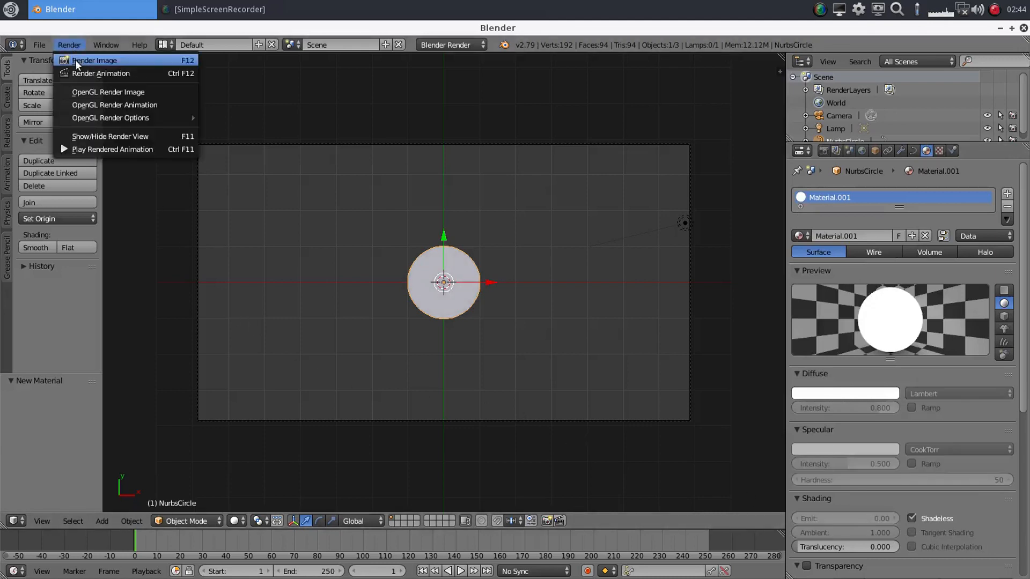
left_click(75, 60)
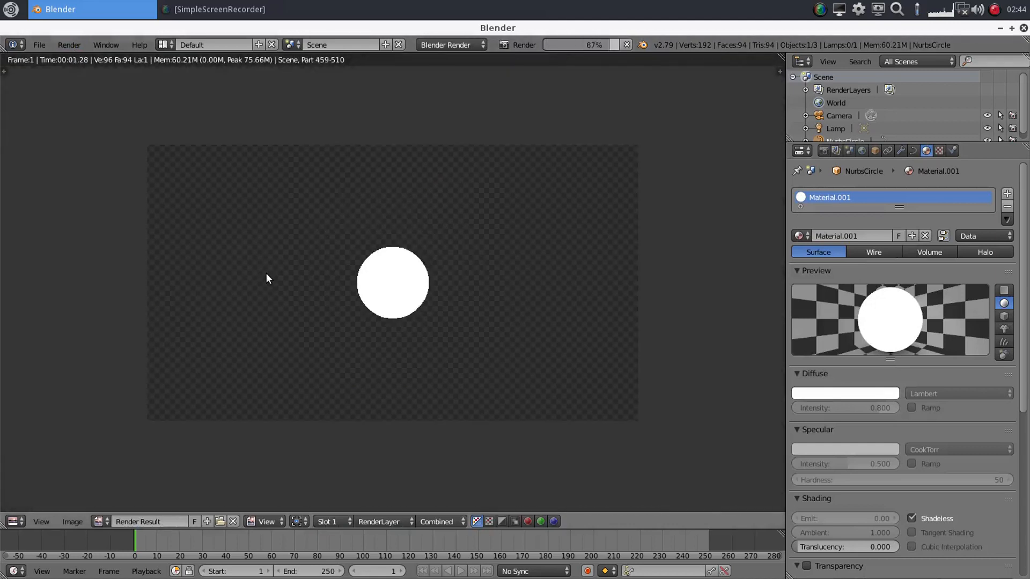
scroll(266, 278, "up", 1)
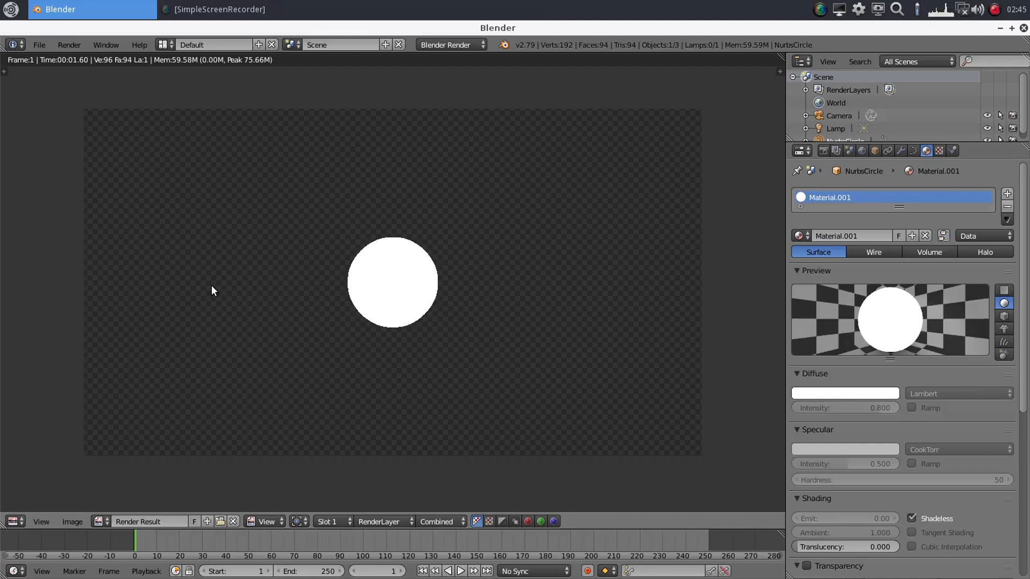
key("Escape")
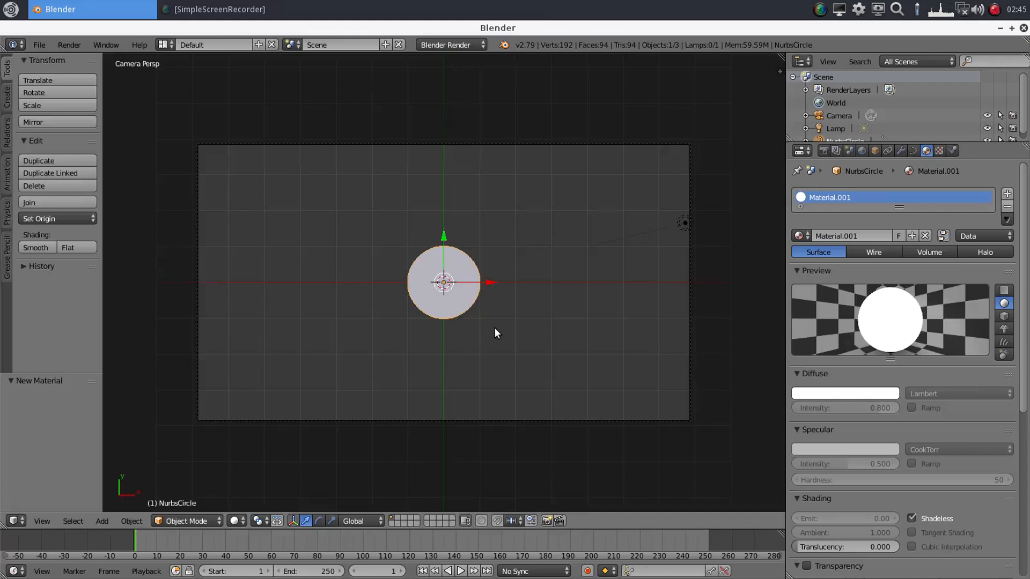
- Narrow the circle into an upright oval by setting its X scale to 0.850
key("n")
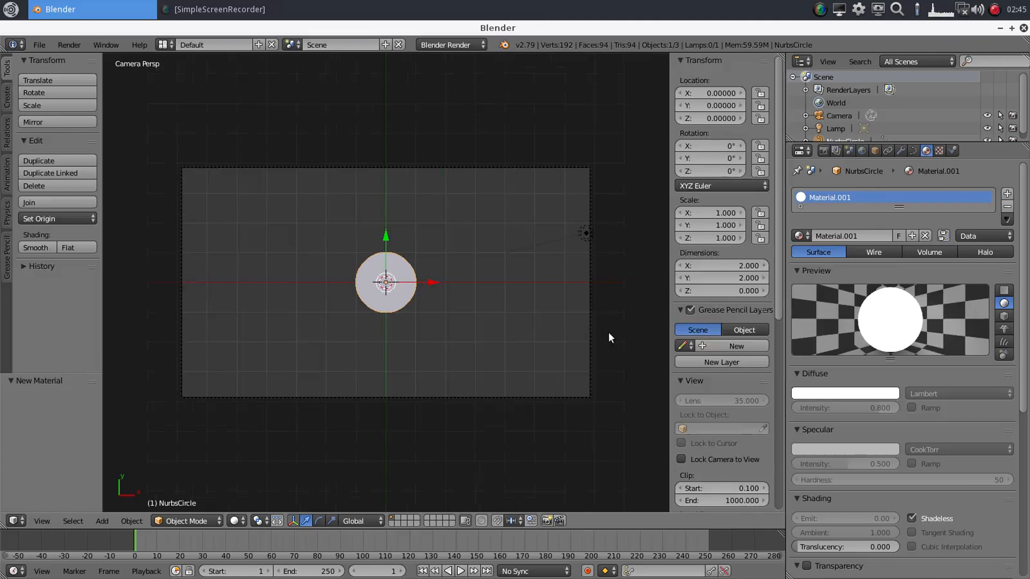
left_click(698, 214)
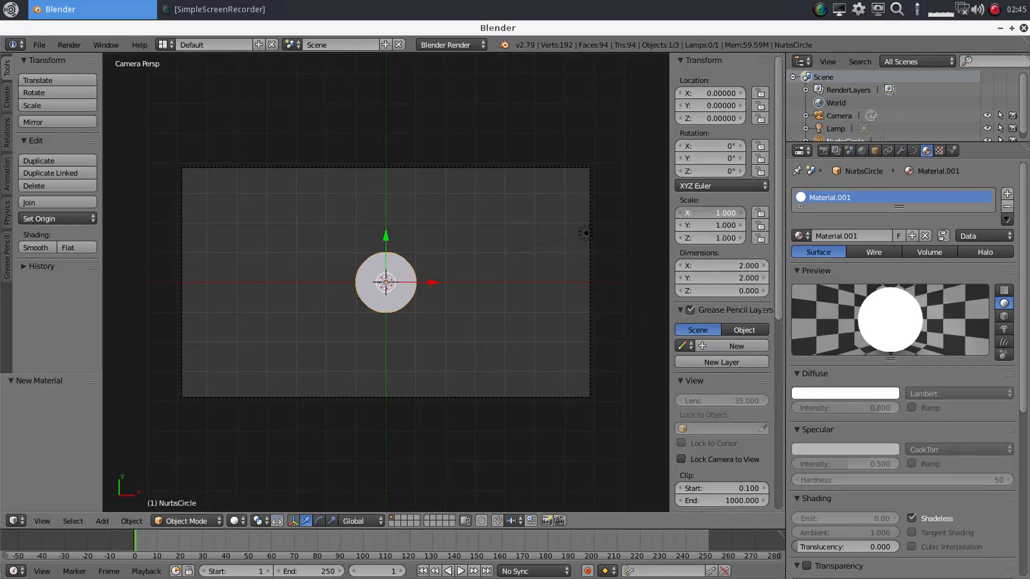
left_click_drag(698, 214, 677, 214)
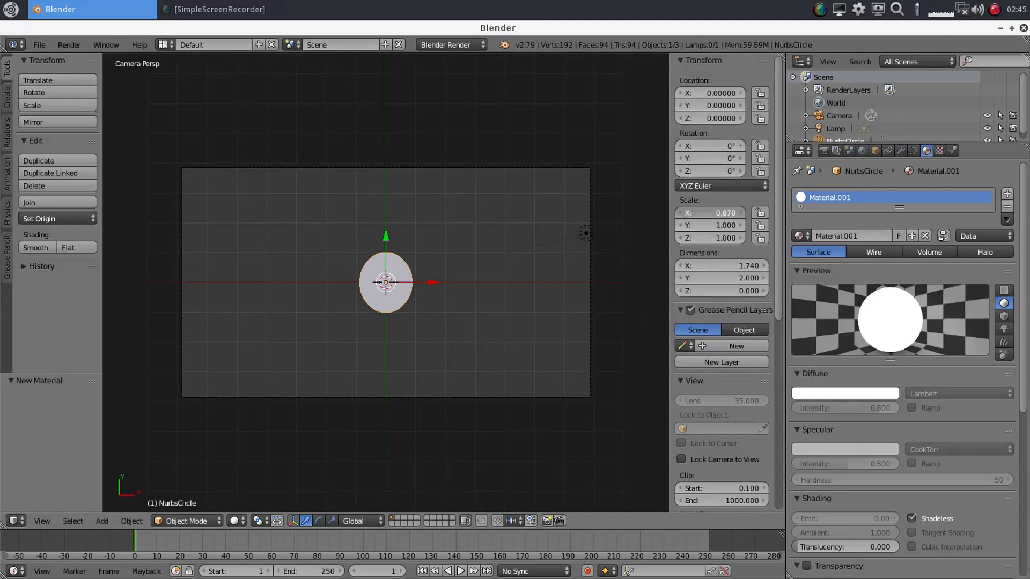
left_click_drag(677, 214, 668, 215)
scroll(408, 287, "up", 4)
scroll(407, 287, "down", 4)
scroll(408, 287, "up", 2)
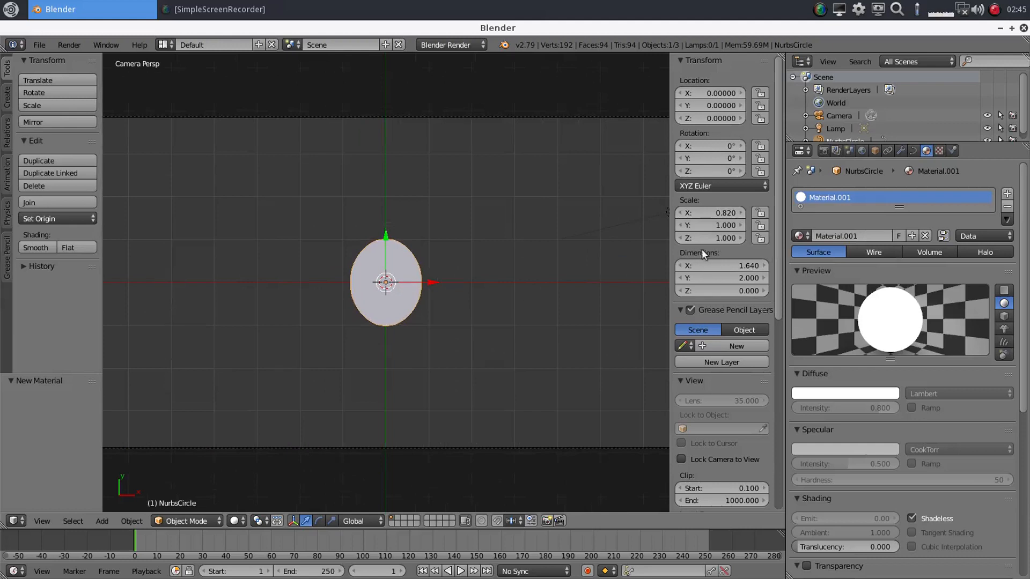
left_click_drag(735, 213, 742, 213)
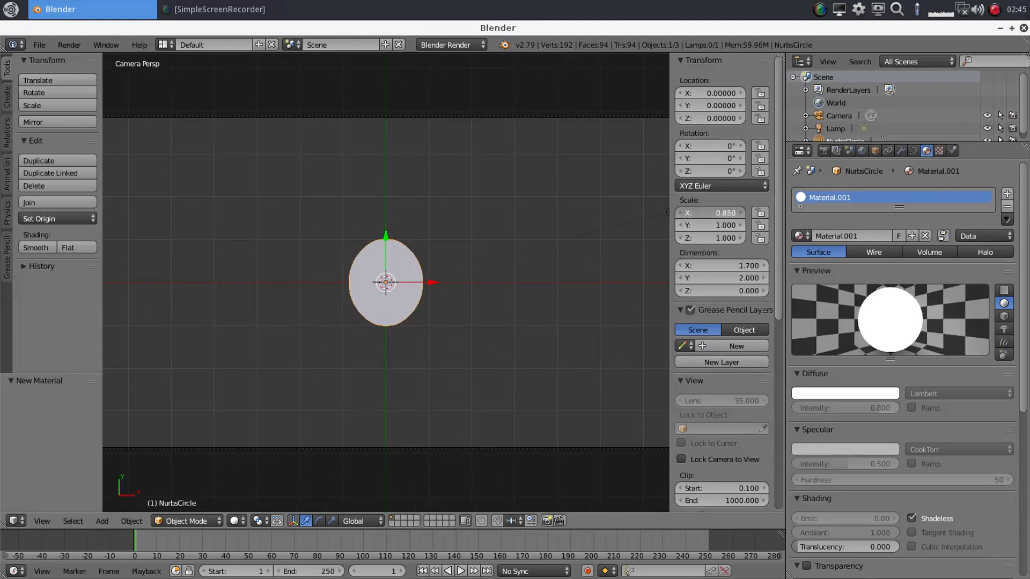
scroll(461, 337, "down", 2)
scroll(418, 313, "up", 2)
scroll(414, 310, "down", 2)
scroll(414, 310, "up", 3)
scroll(414, 310, "up", 2)
scroll(414, 310, "down", 4)
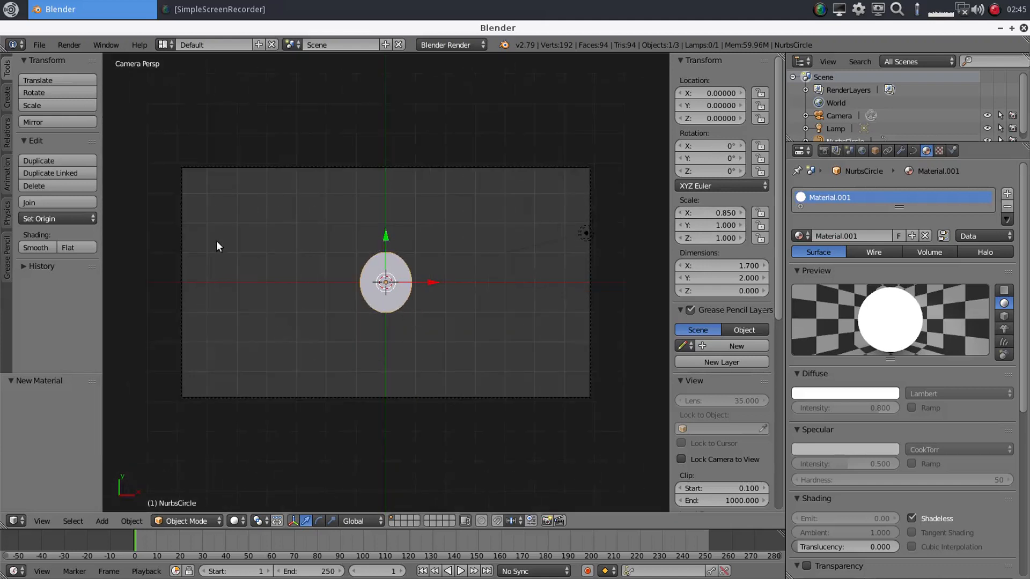
- Render a test image of the white oval and return to the 3D view
left_click(69, 44)
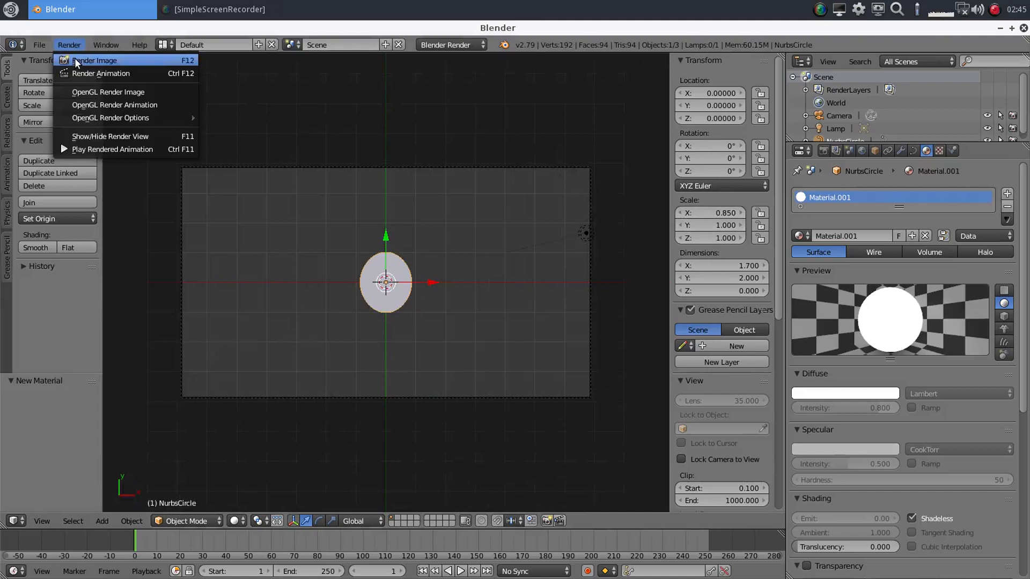
left_click(75, 57)
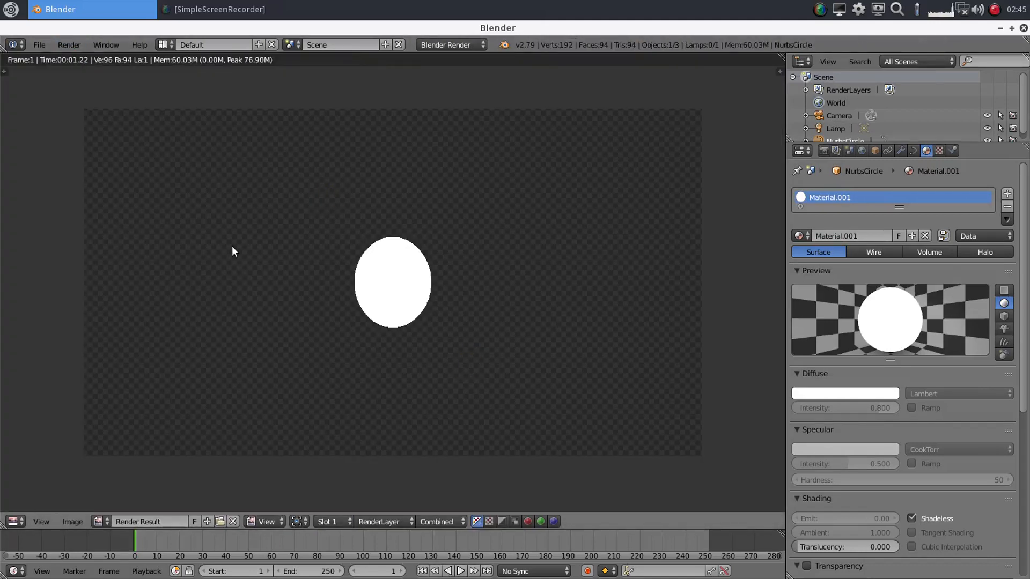
key("Escape")
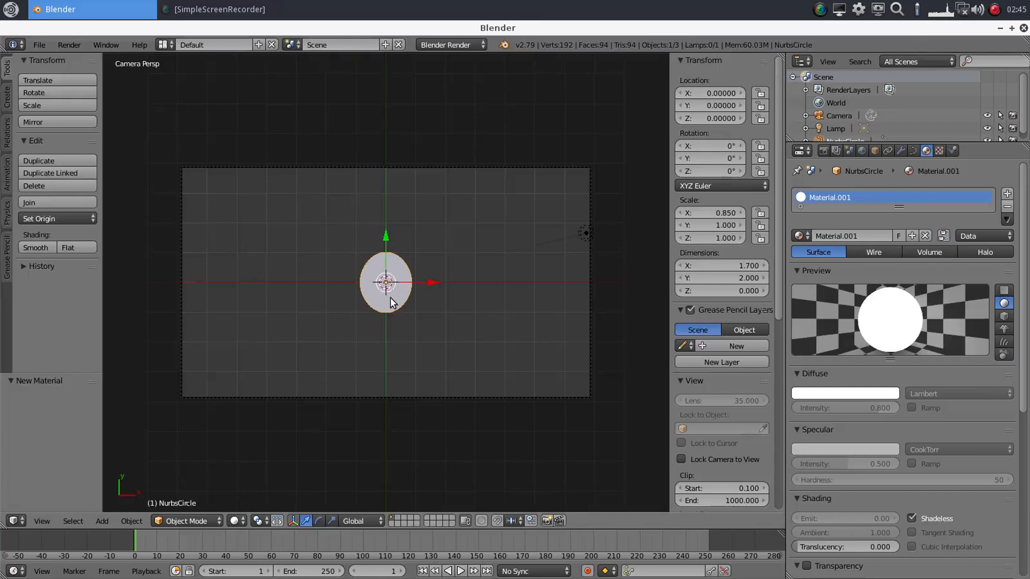
- Scale the oval up uniformly to about 5.9 by 6.9 units, nearly filling the camera frame's height, and check it in a test render
key("s")
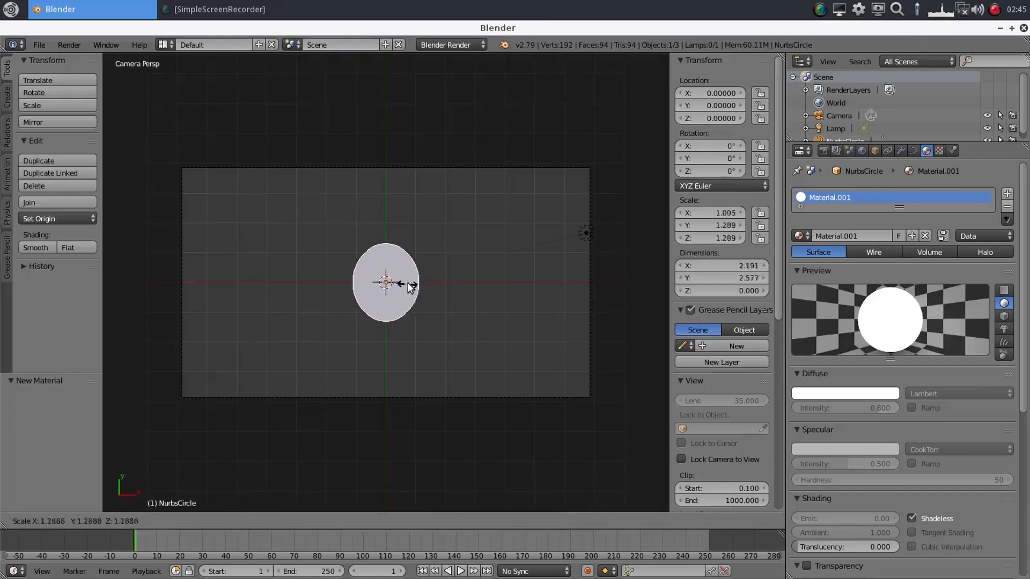
left_click(435, 252)
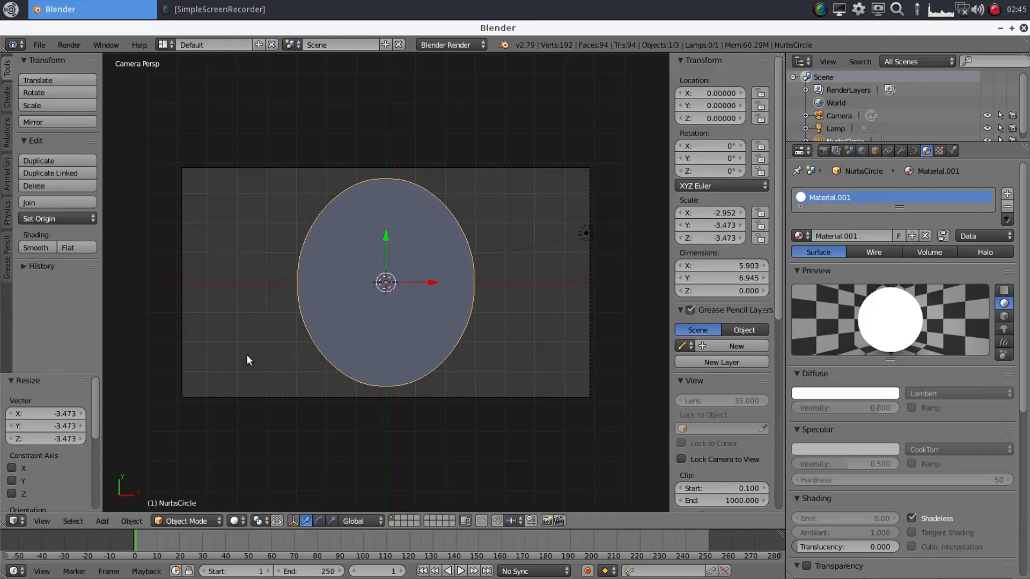
left_click(69, 44)
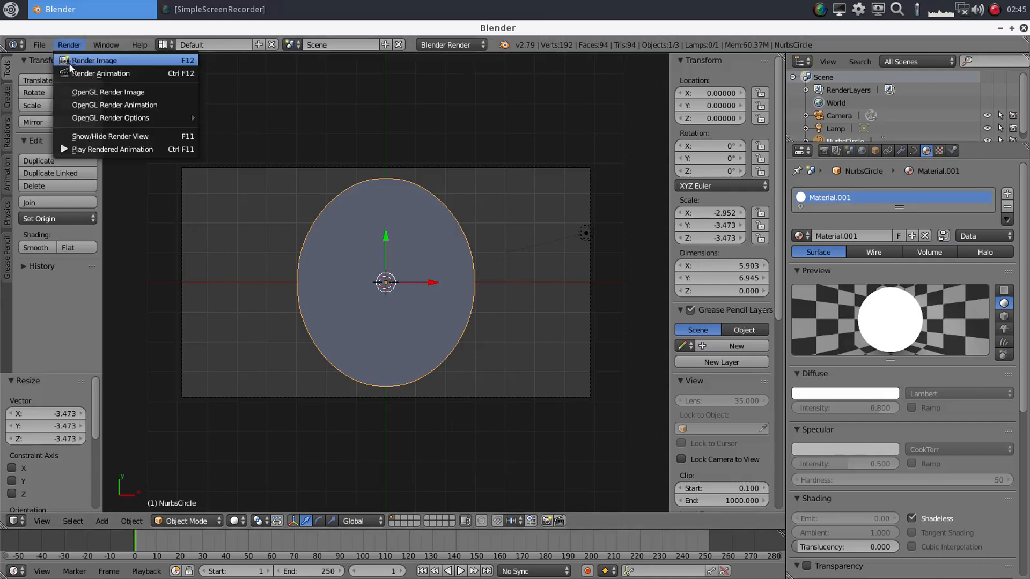
left_click(69, 64)
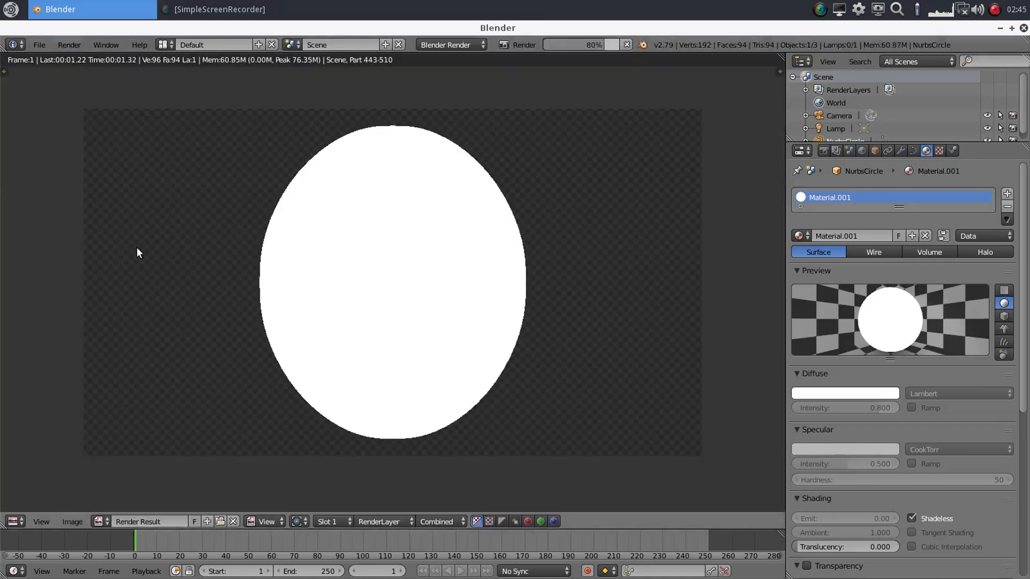
key("Escape")
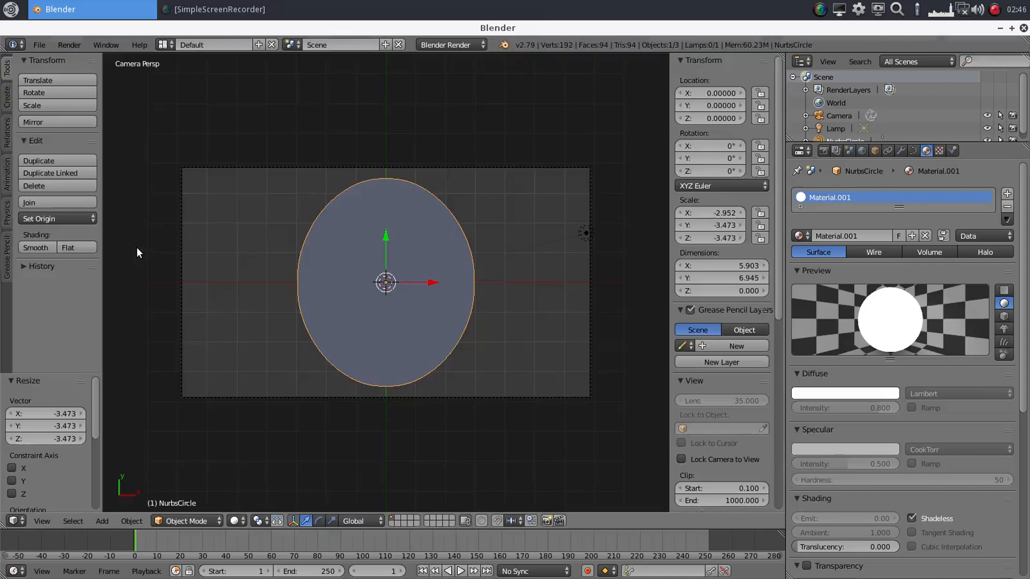
scroll(257, 275, "up", 3)
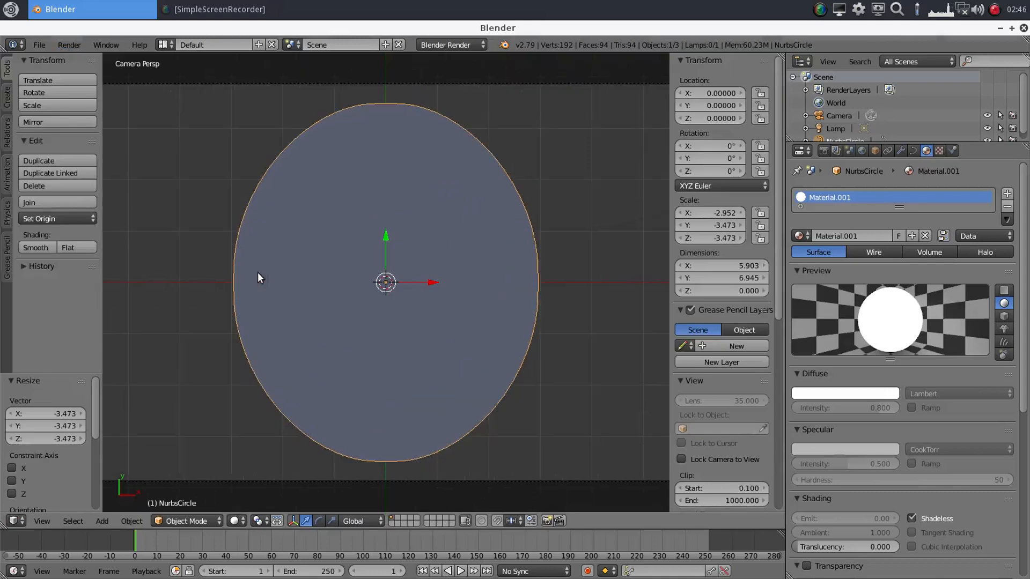
scroll(257, 274, "down", 3)
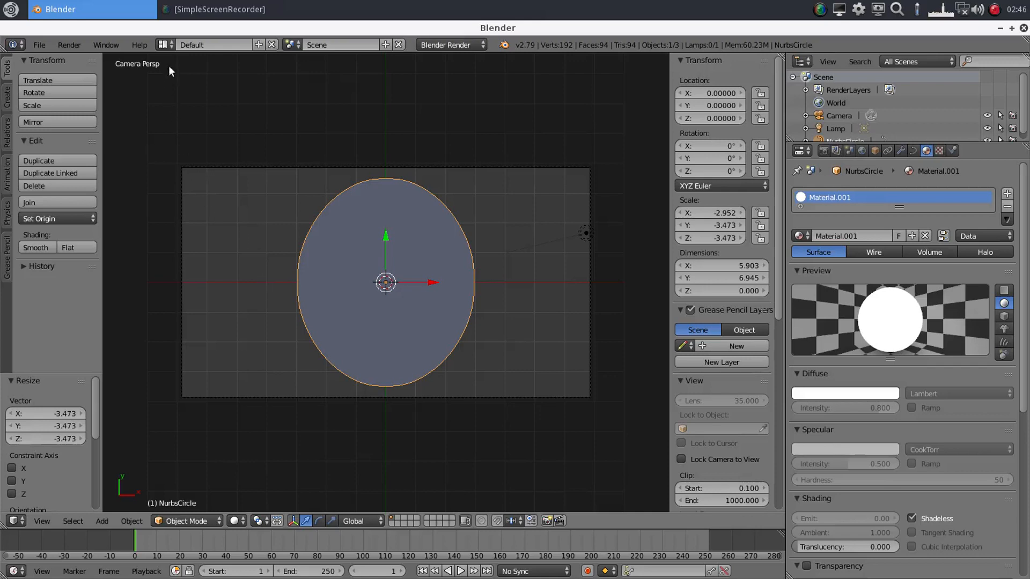
- Switch to the Compositing screen layout and enable Use Nodes and Backdrop in the node editor
left_click(164, 44)
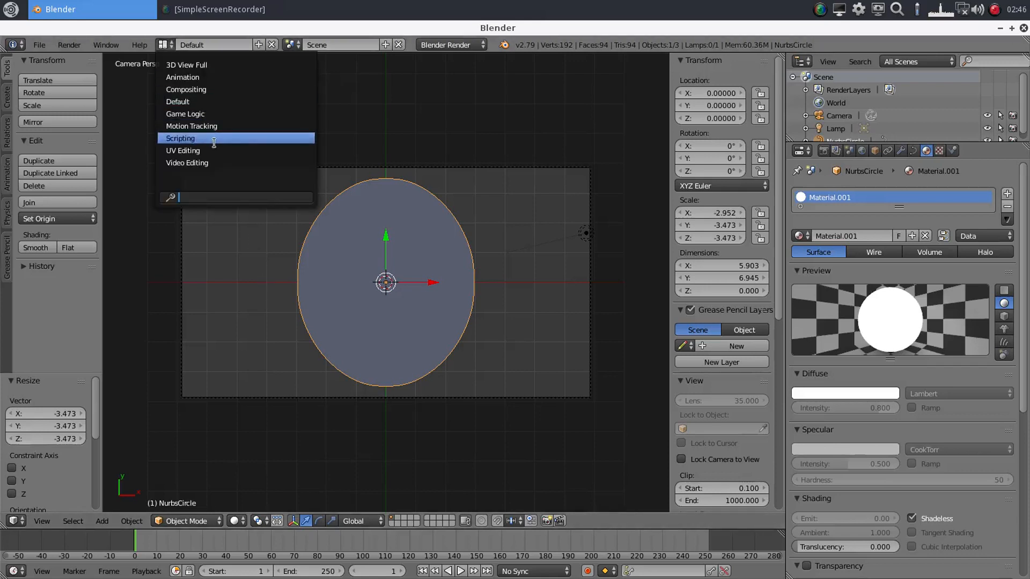
left_click(200, 91)
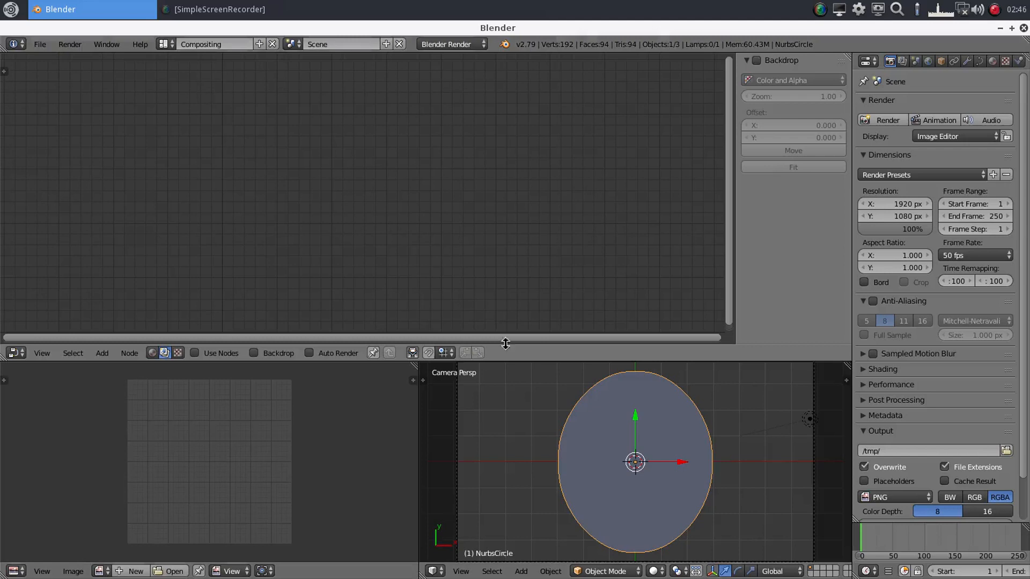
left_click(194, 353)
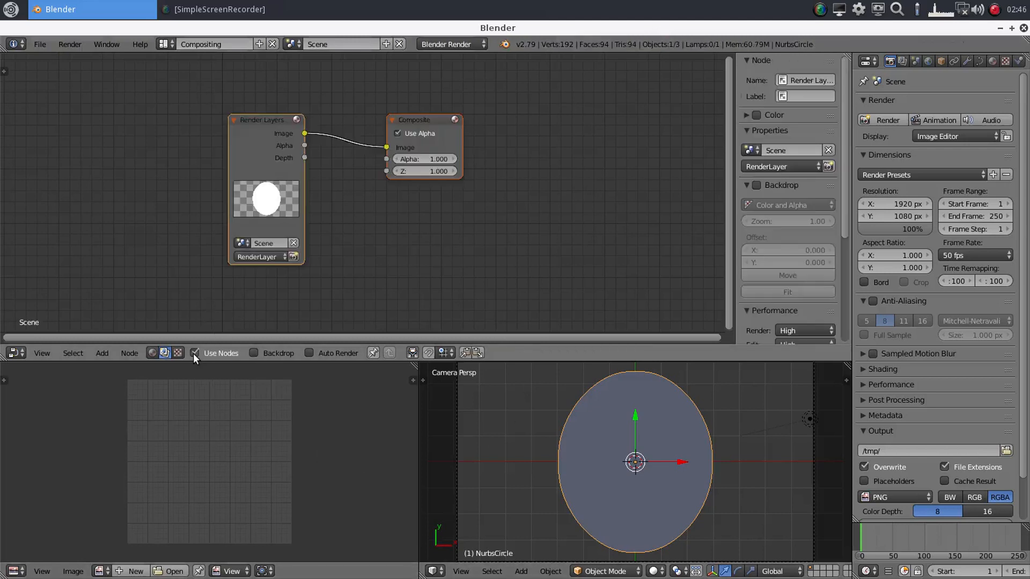
left_click(253, 353)
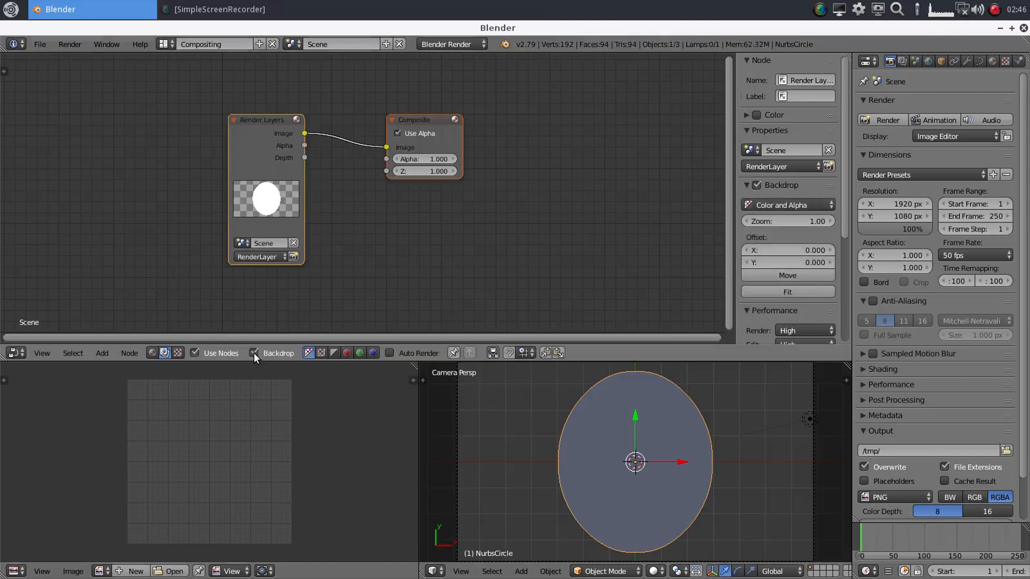
- Move the Render Layers node aside and insert a Blur filter node on its link to the Composite node
left_click_drag(265, 117, 123, 78)
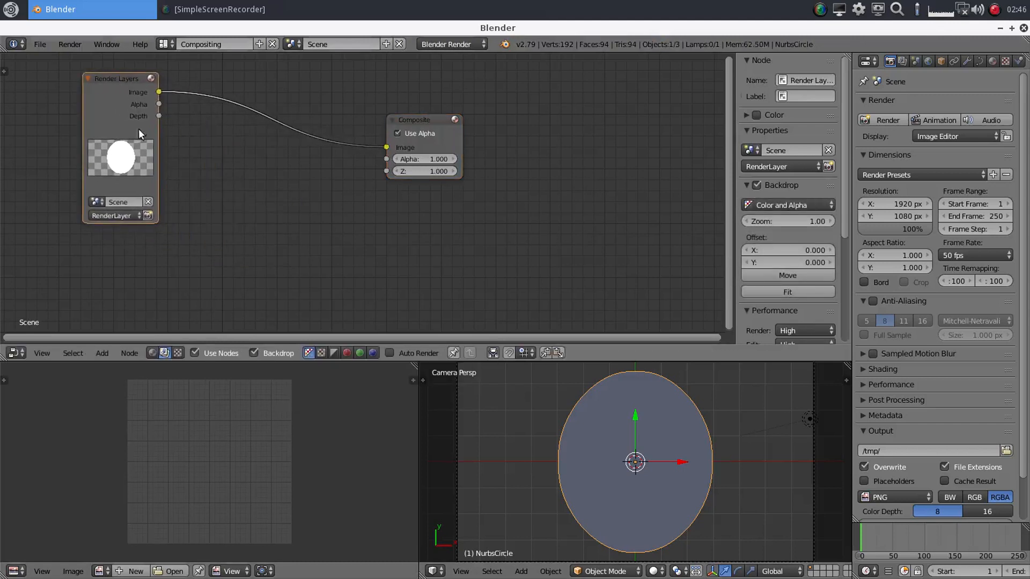
left_click(103, 353)
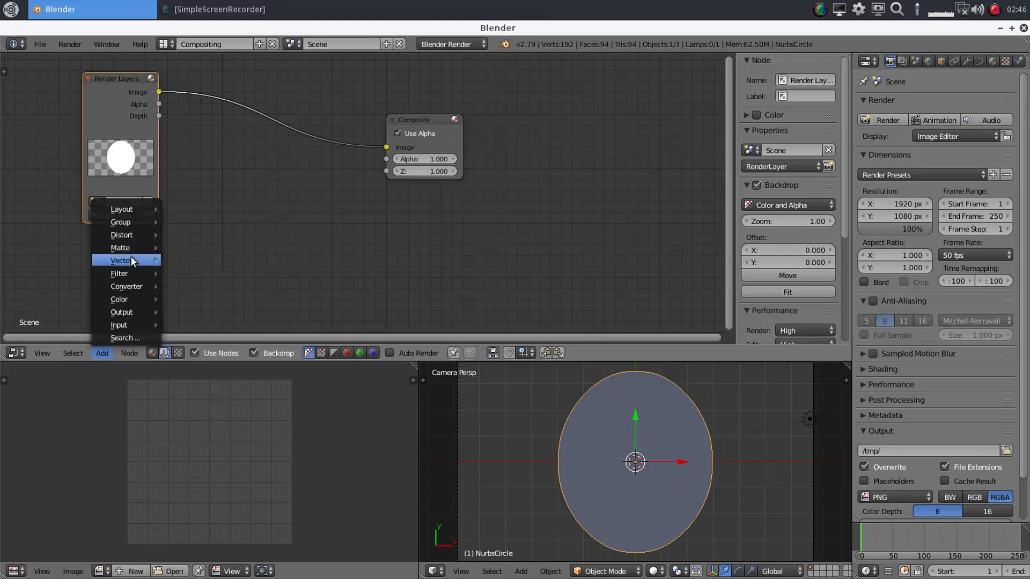
mouse_move(130, 288)
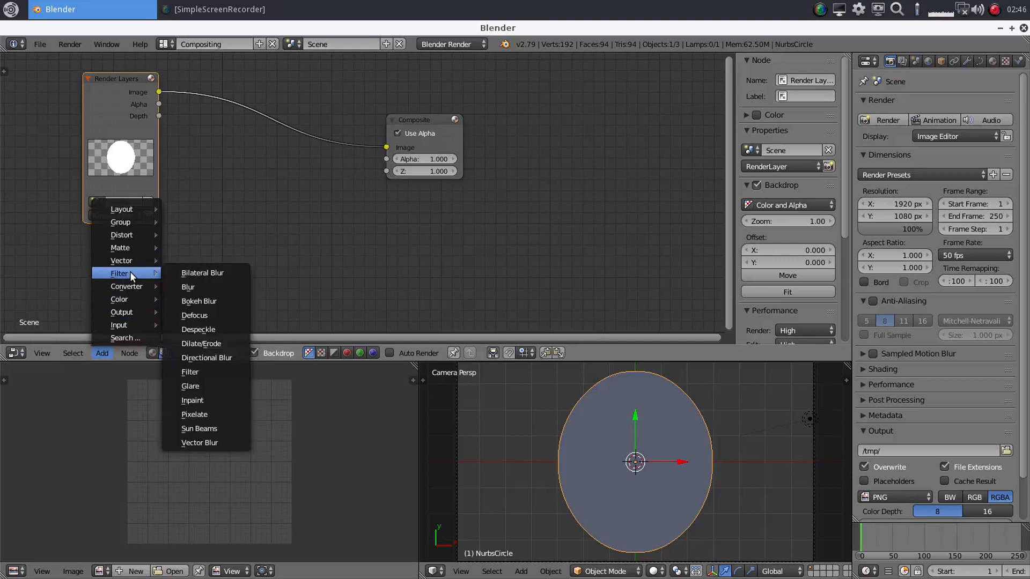
left_click(205, 286)
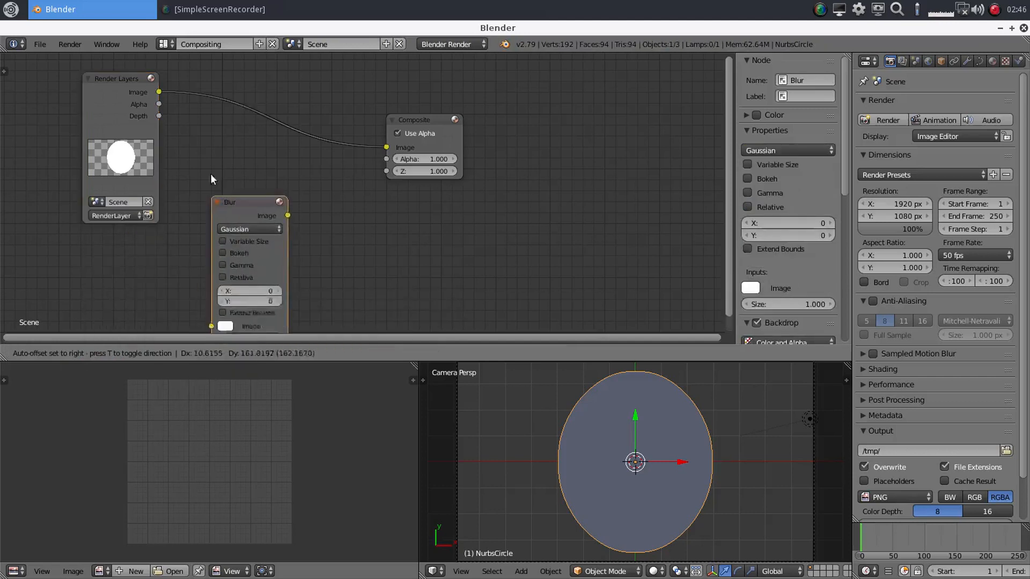
left_click(208, 70)
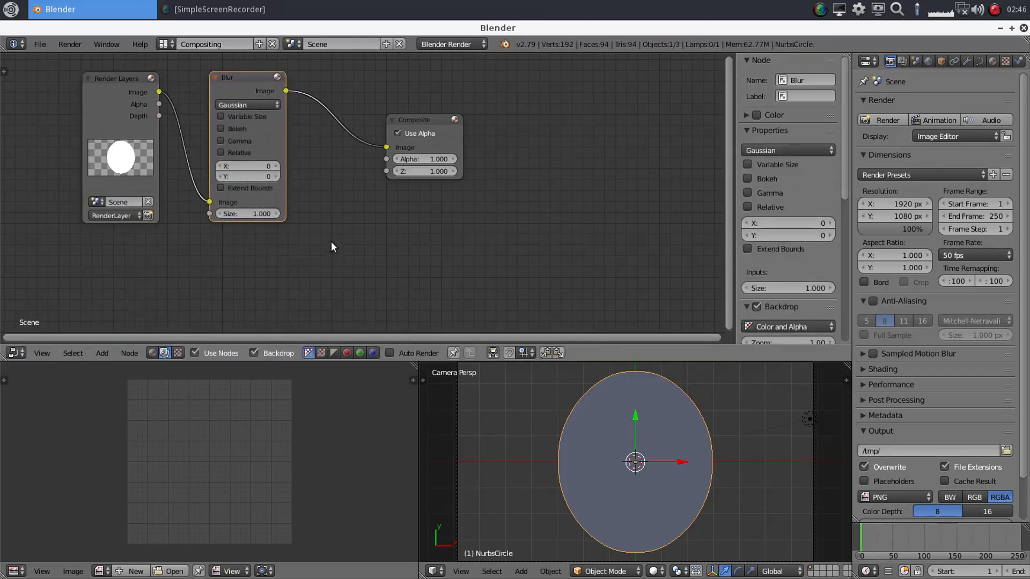
- Move the Composite node farther from Blur, add a Viewer node below it and connect the Blur image output to the Viewer
left_click_drag(423, 120, 534, 88)
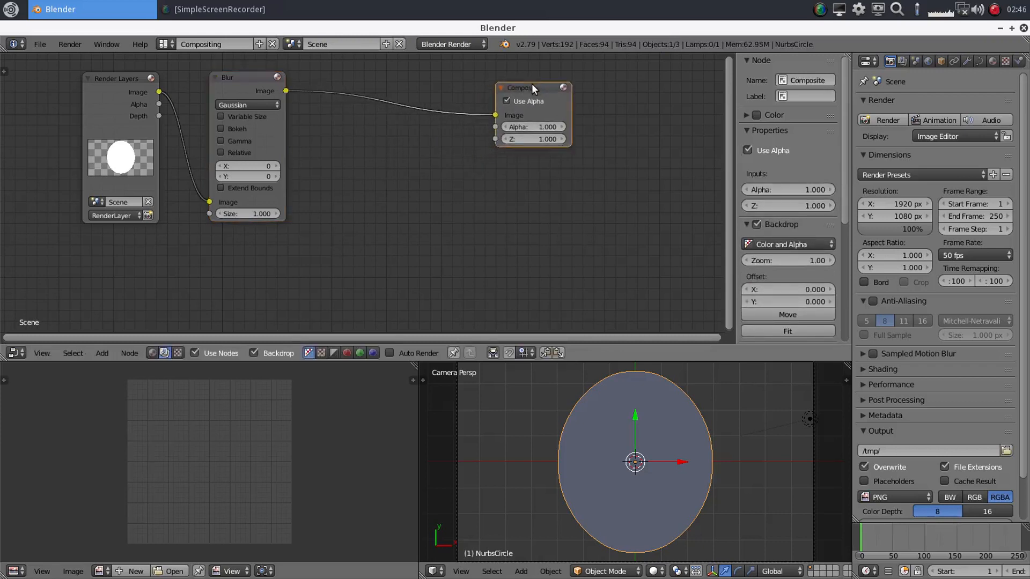
left_click(100, 353)
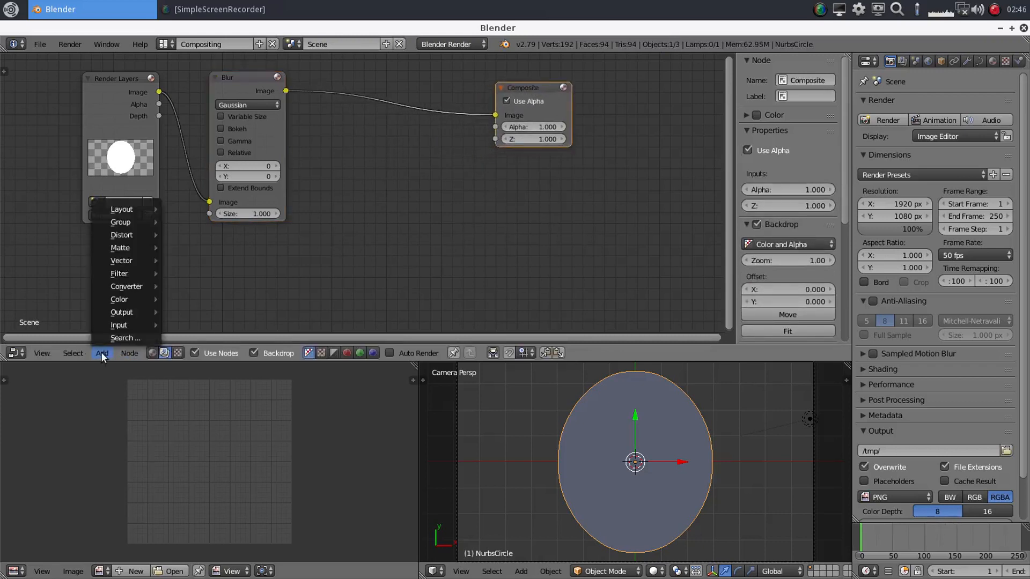
mouse_move(121, 311)
left_click(197, 365)
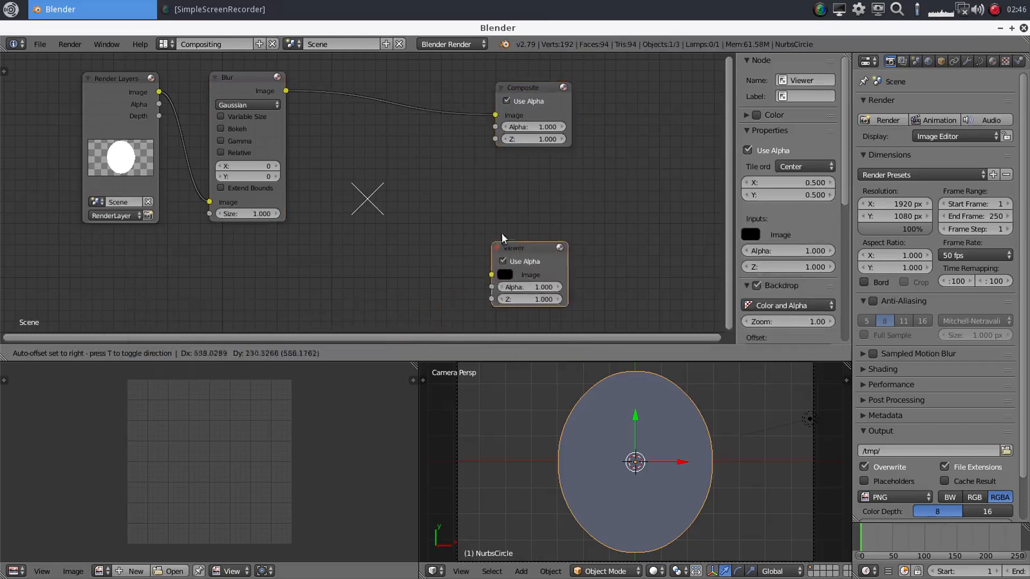
left_click(536, 218)
left_click_drag(286, 91, 498, 217)
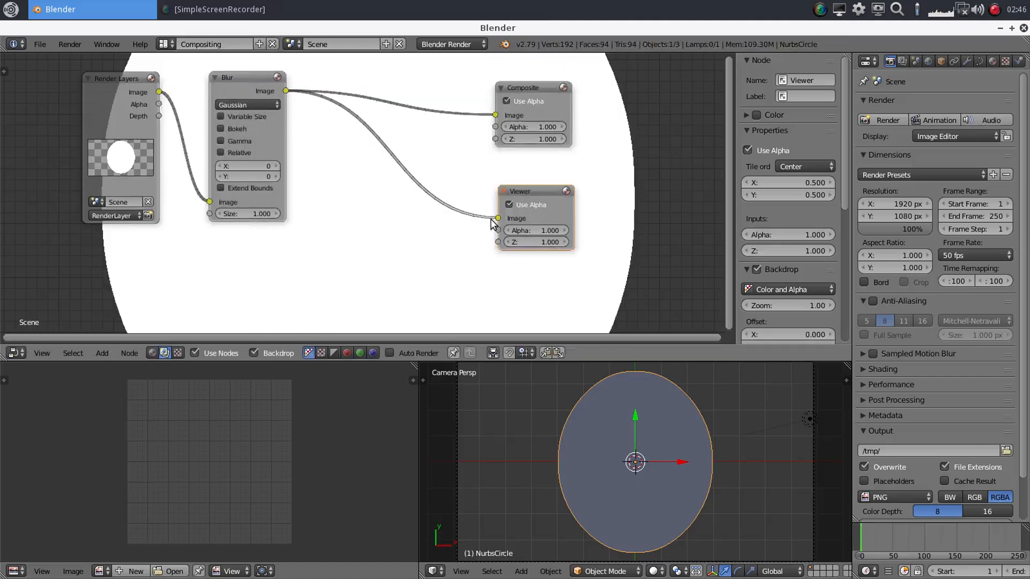
- Move the Render Layers node away from Blur, set the Gaussian blur's X and Y to 15, and render the image
scroll(385, 238, "down", 1)
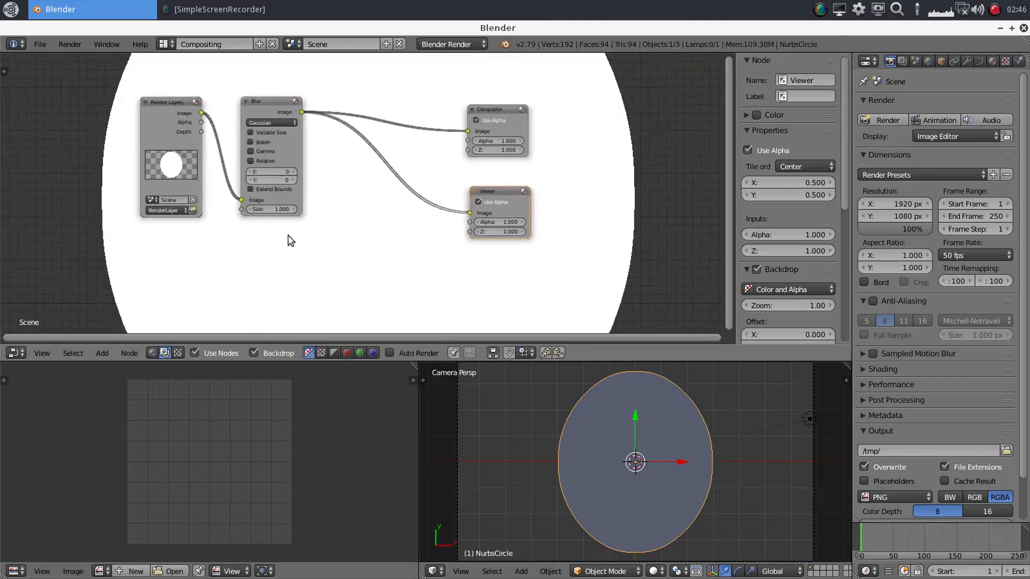
left_click_drag(161, 108, 67, 83)
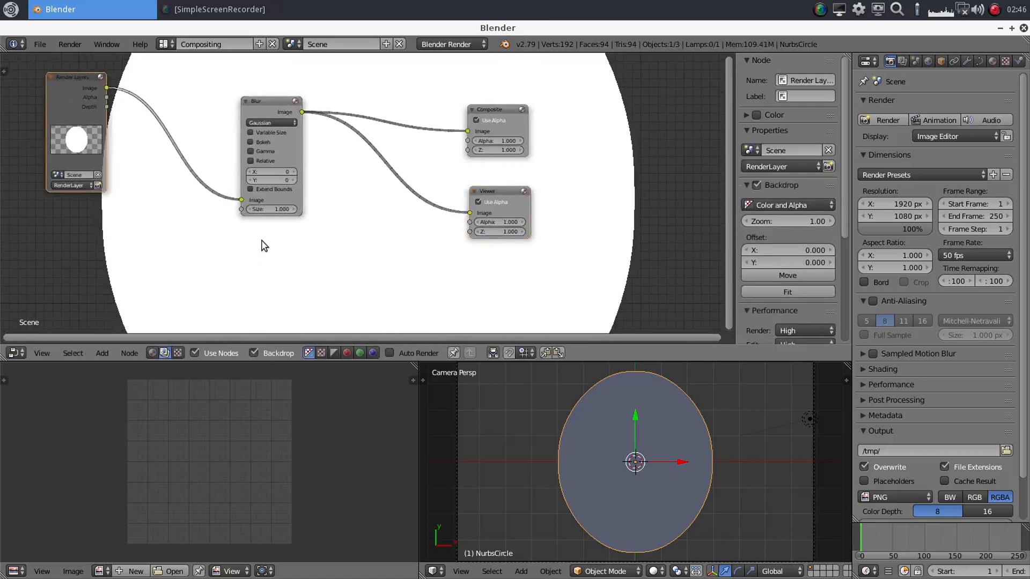
left_click(265, 171)
type("15")
key("Tab")
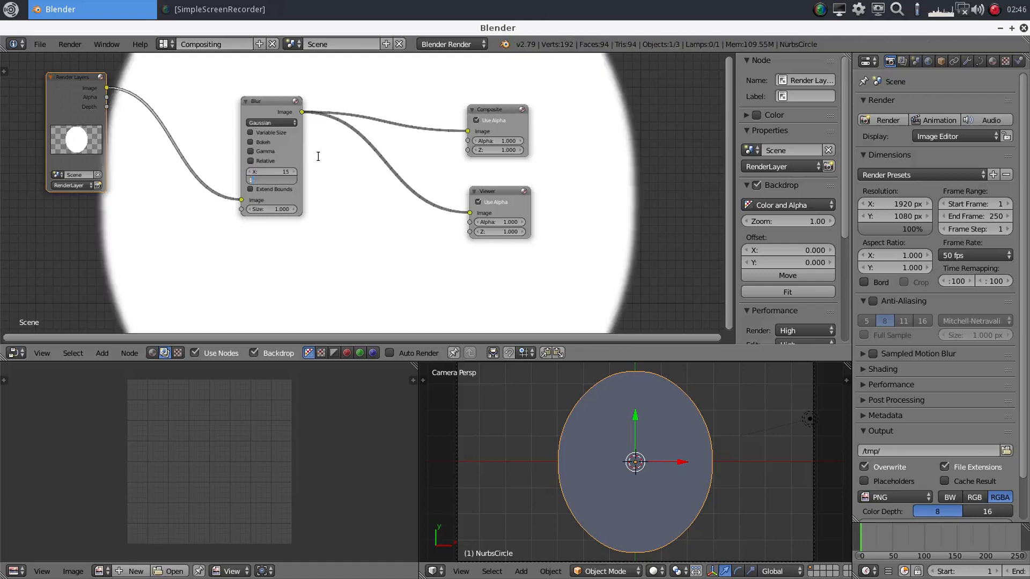
type("15")
key("Tab")
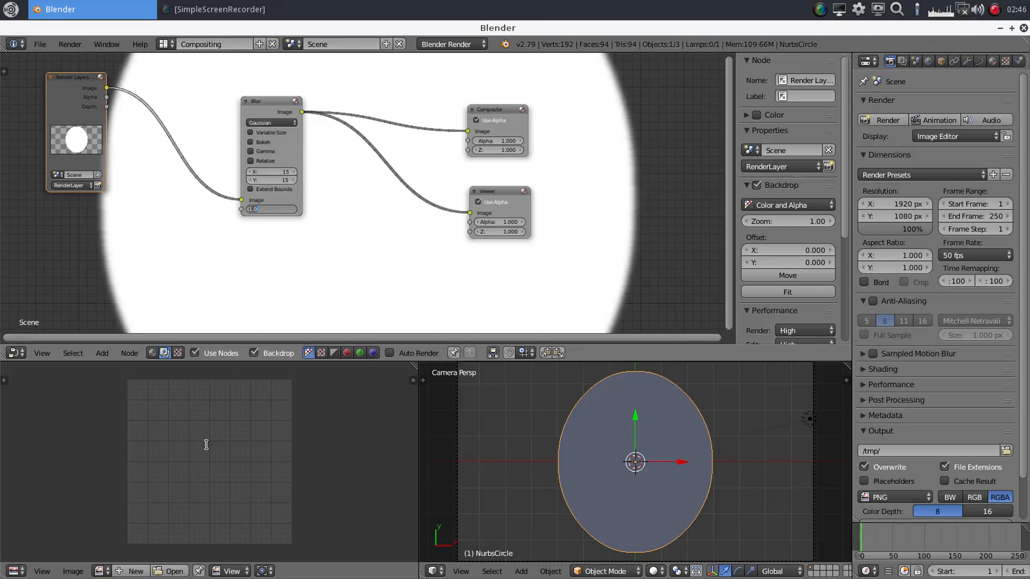
left_click(71, 42)
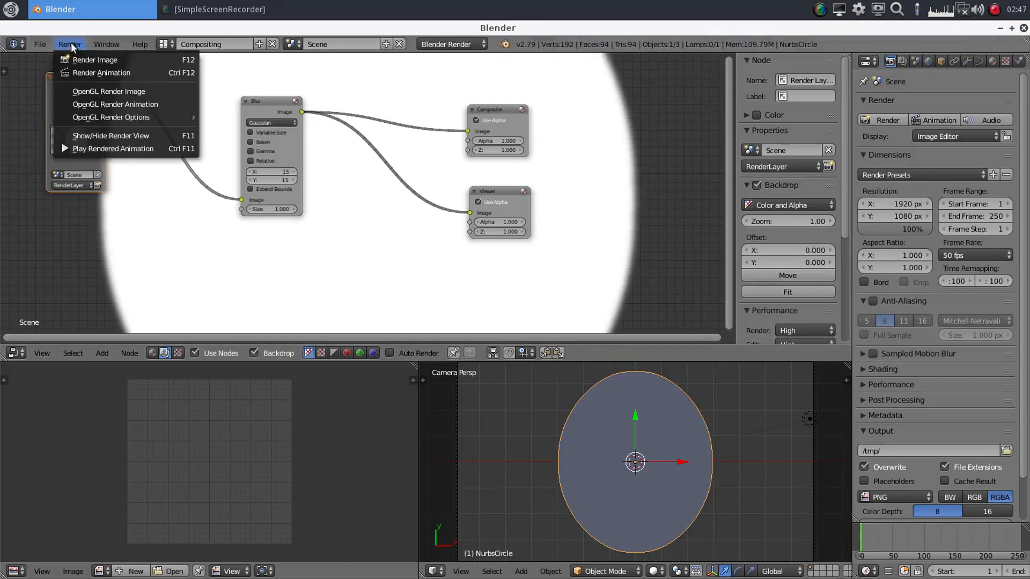
left_click(70, 60)
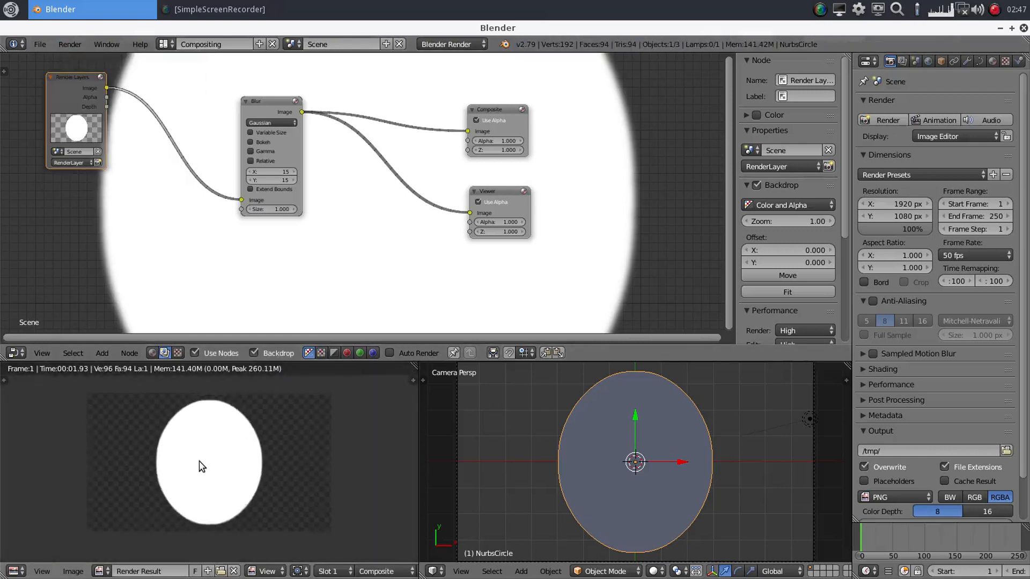
- Examine the softened edges of the white oval in the render result at different magnifications
scroll(343, 456, "up", 2)
scroll(370, 451, "down", 1)
scroll(360, 445, "up", 1)
scroll(350, 437, "down", 1)
scroll(386, 432, "up", 1)
scroll(366, 438, "down", 4)
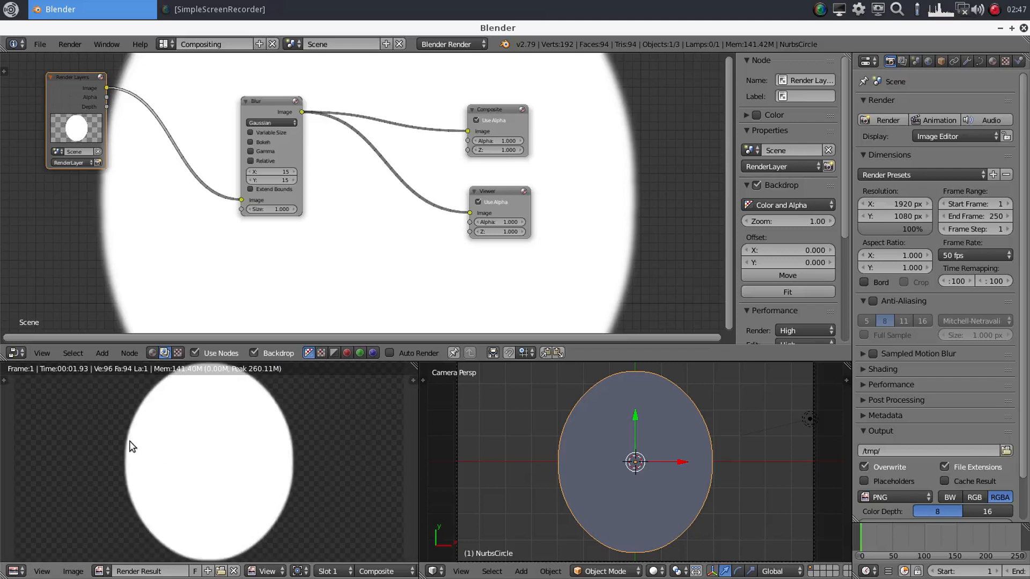
scroll(131, 449, "up", 2)
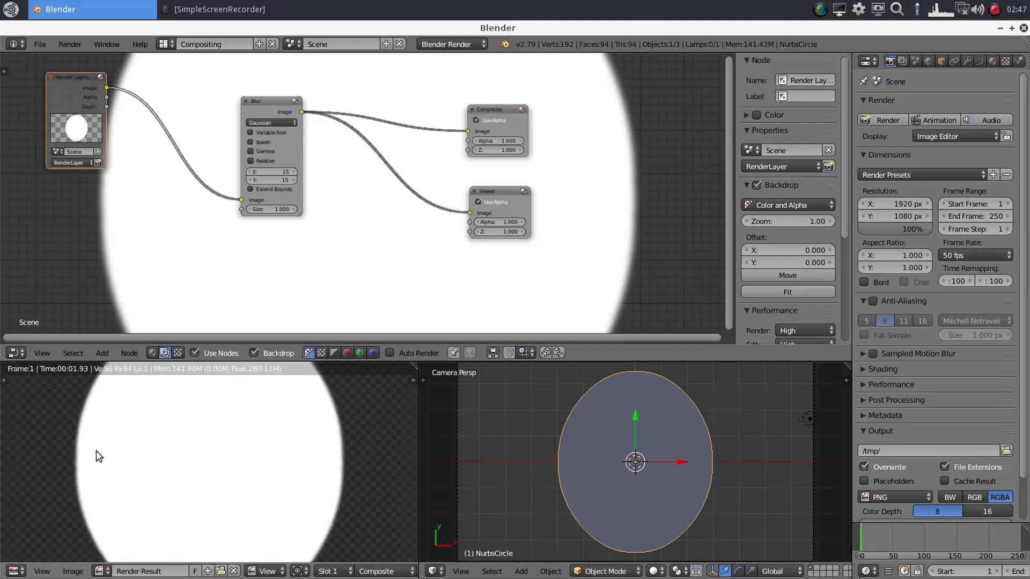
scroll(70, 452, "down", 2)
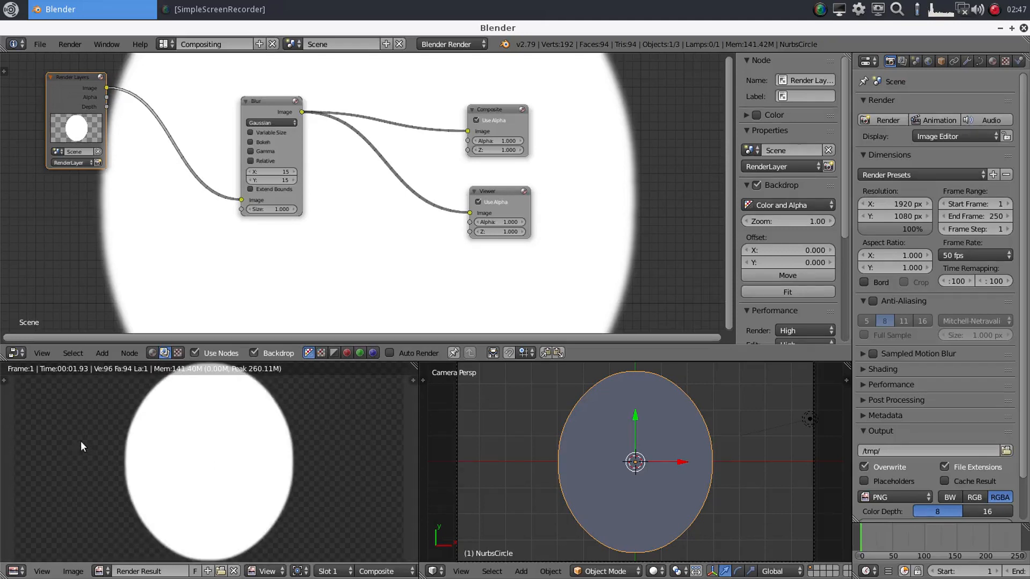
- Save the rendered oval image as untitled.png in the Desktop folder
left_click(73, 572)
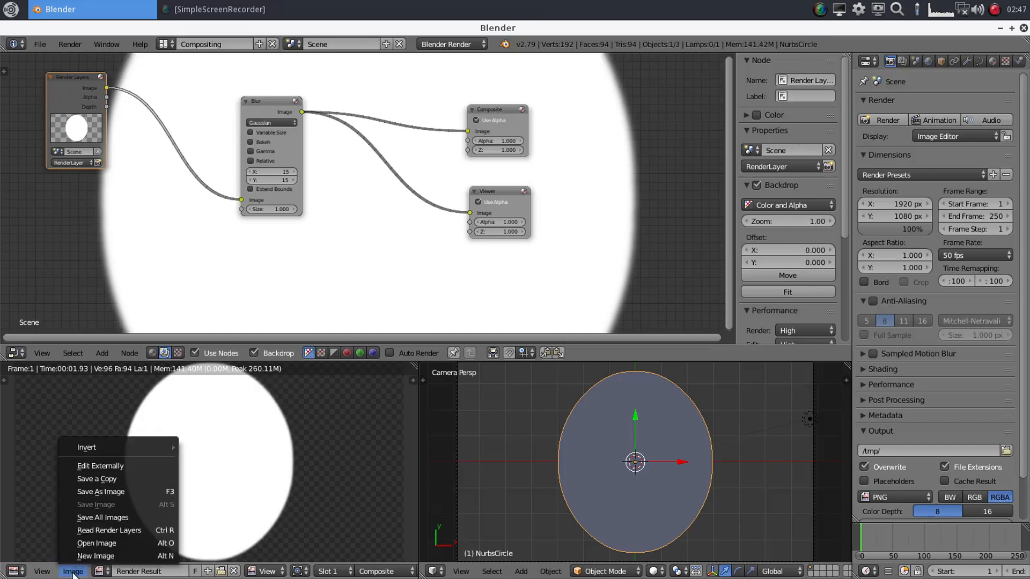
left_click(113, 494)
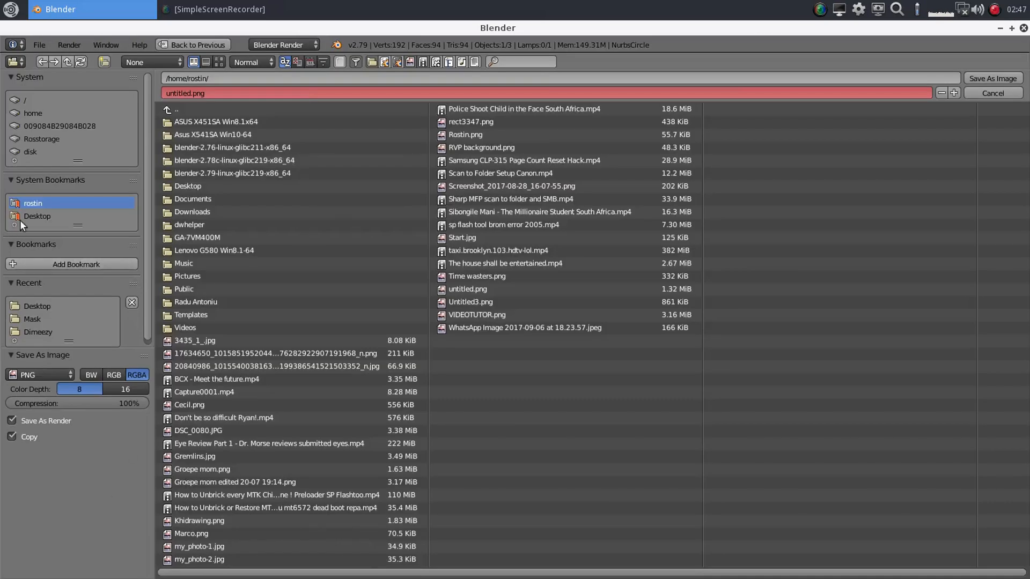
left_click(23, 216)
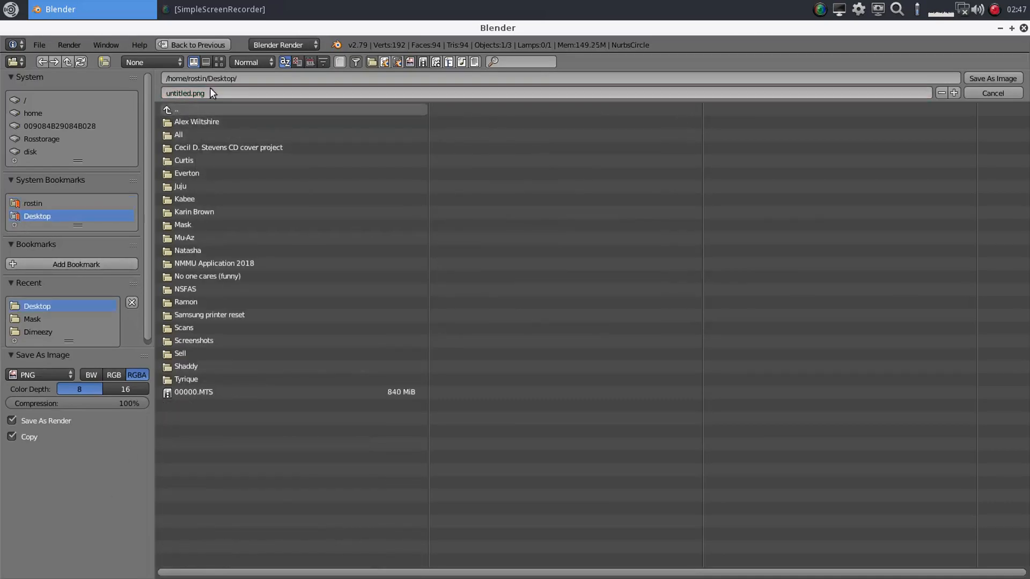
left_click(994, 78)
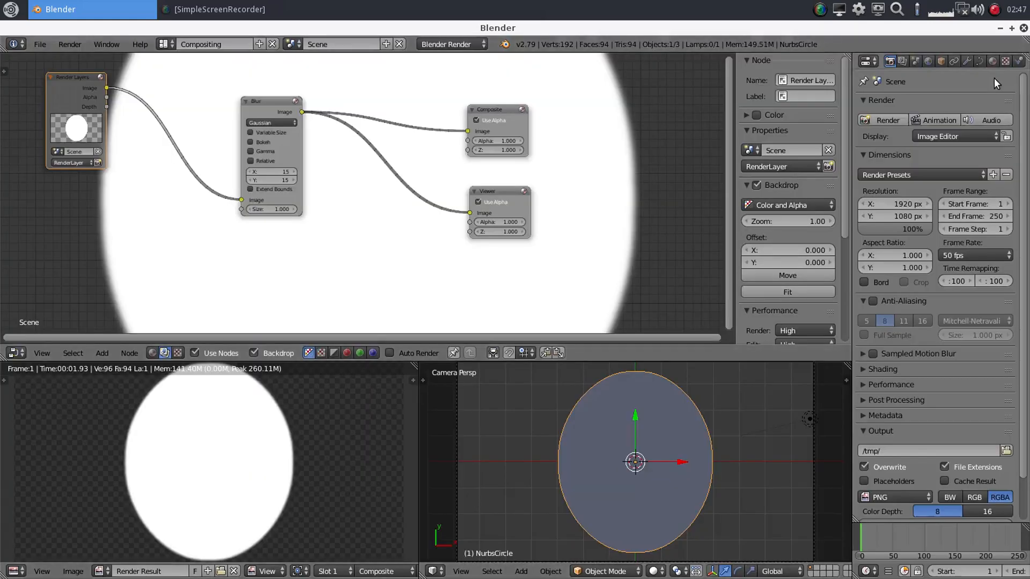
scroll(289, 441, "down", 4)
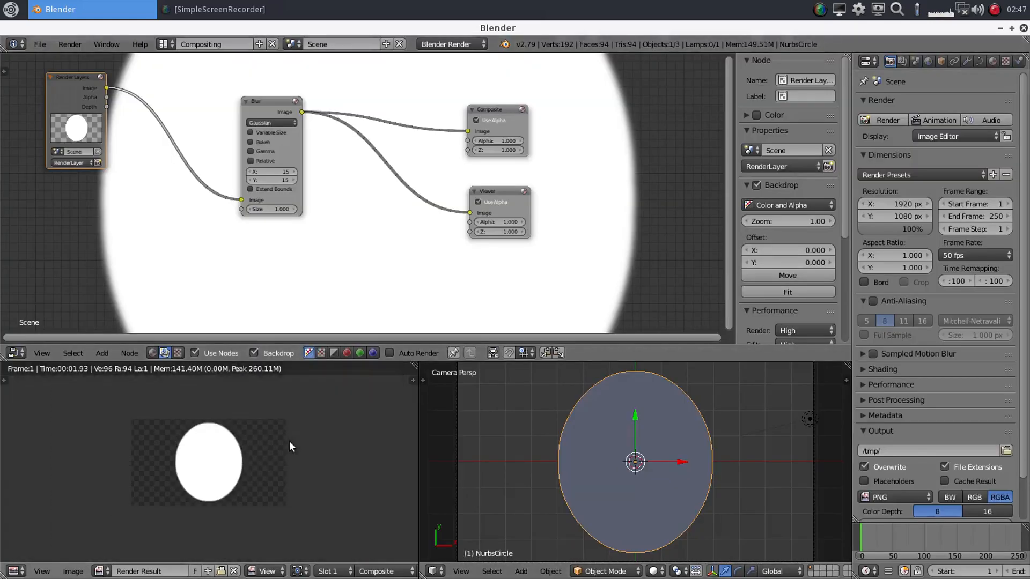
- Switch to the Default screen layout and delete the oval NurbsCircle object from the scene
left_click(166, 45)
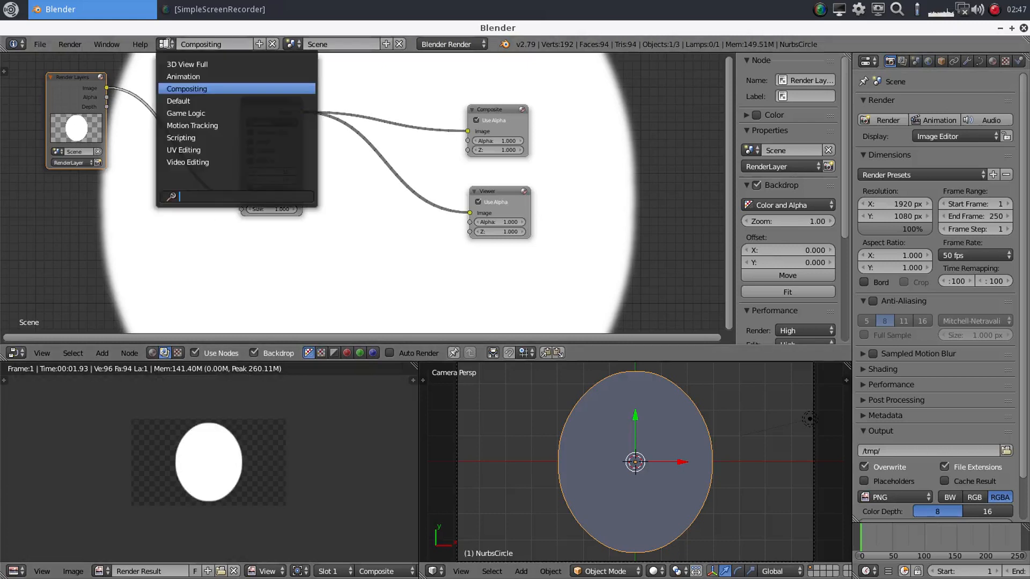
left_click(191, 101)
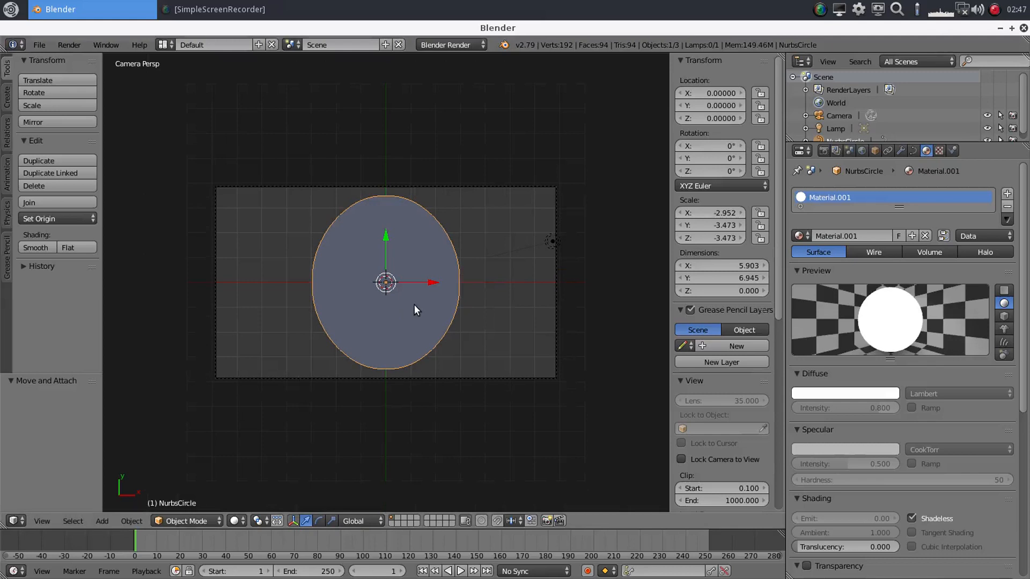
key("x")
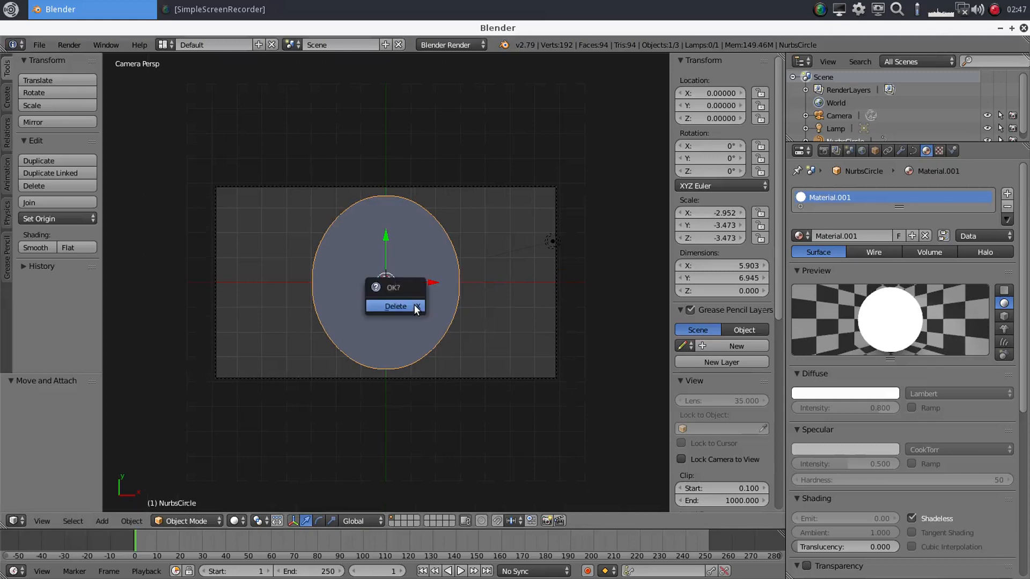
left_click(397, 306)
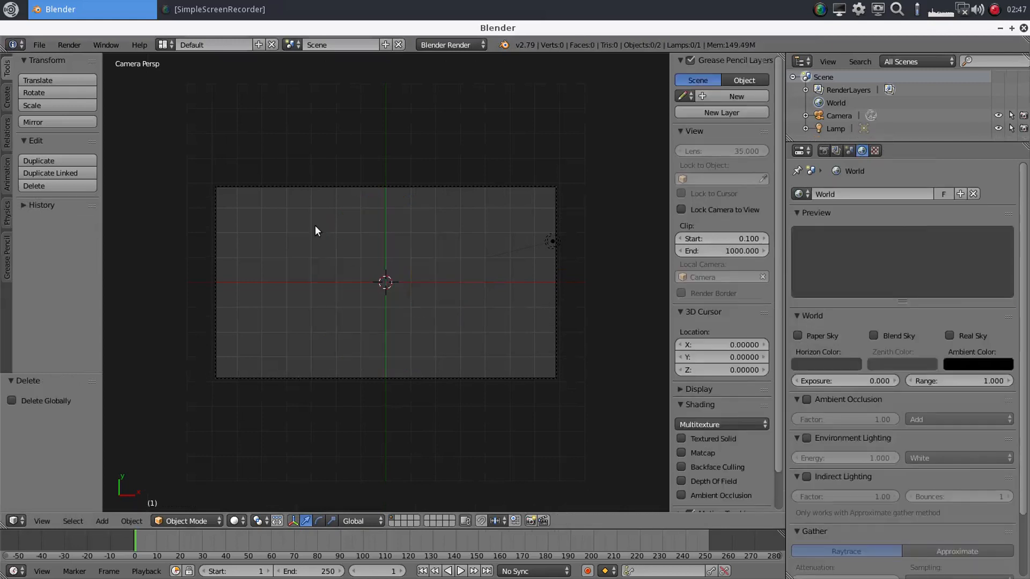
- Switch to the Video Editing screen layout, then show the preview's properties sidebar and widen it together with the sequencer's sidebar
left_click(165, 44)
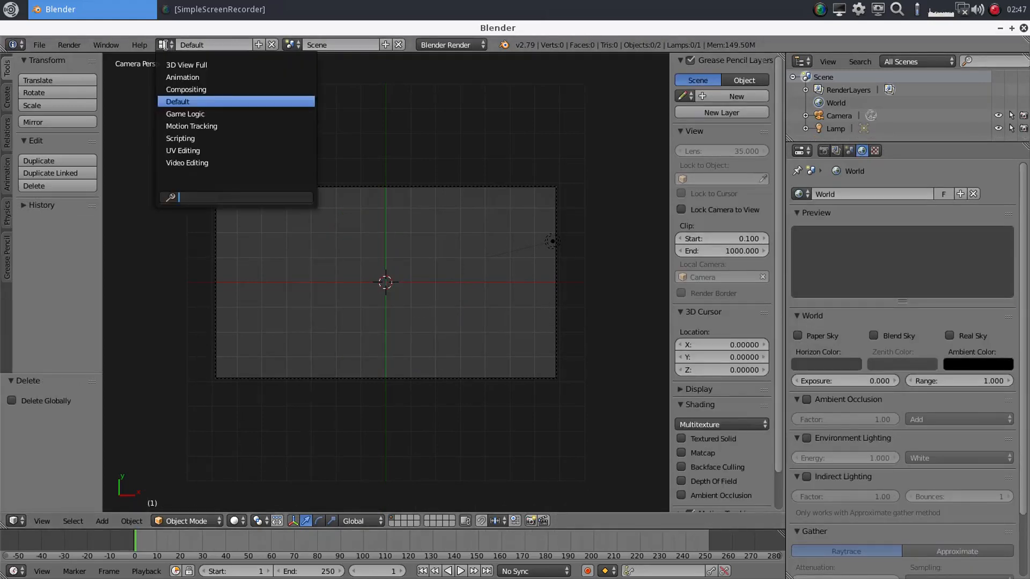
left_click(196, 162)
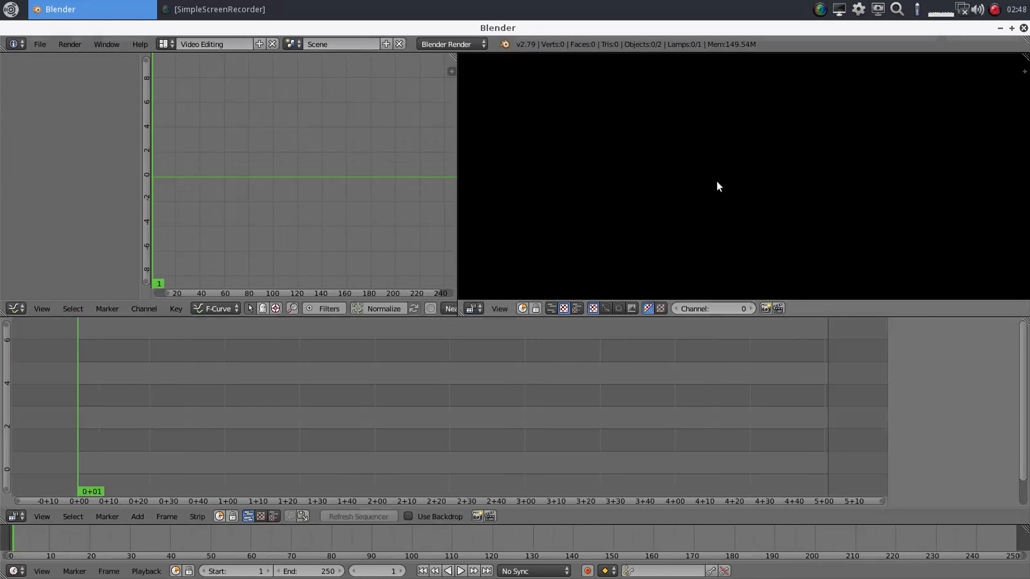
key("n")
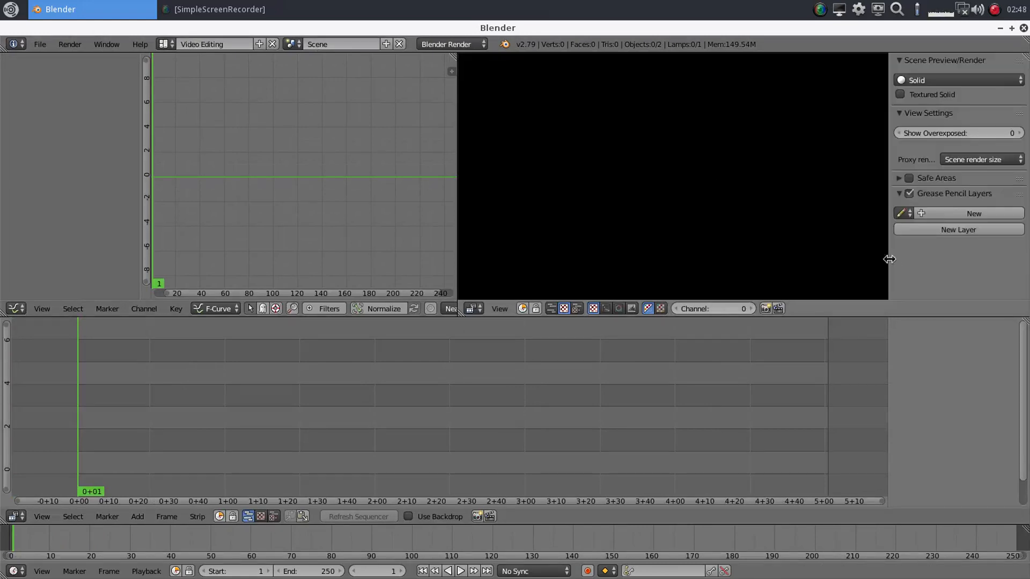
left_click_drag(888, 246, 835, 248)
left_click_drag(888, 419, 834, 418)
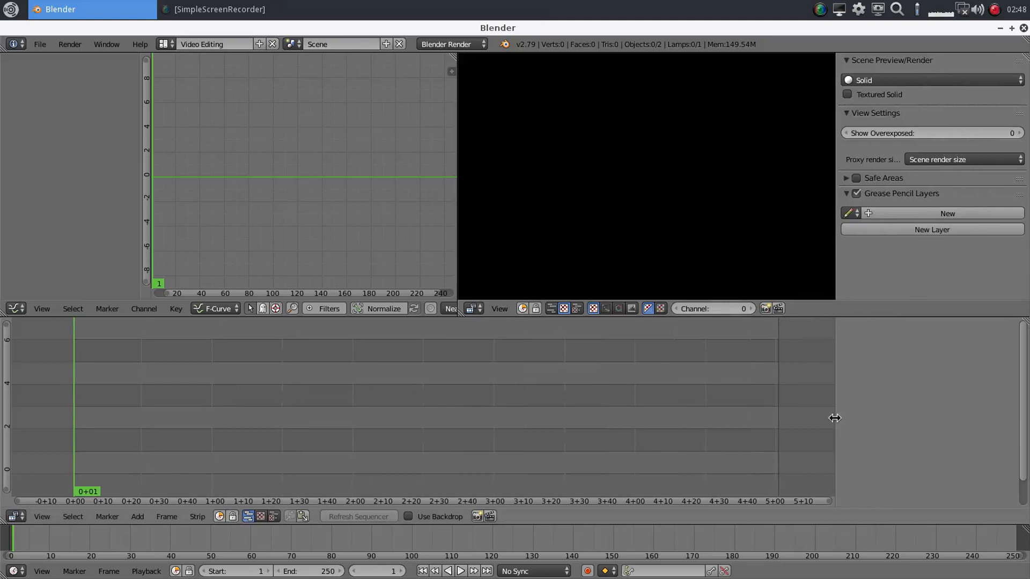
- Set the preview's proxy render size to 25% and enable Frame Dropping, AV-sync and Audio Scrubbing for playback
left_click(965, 159)
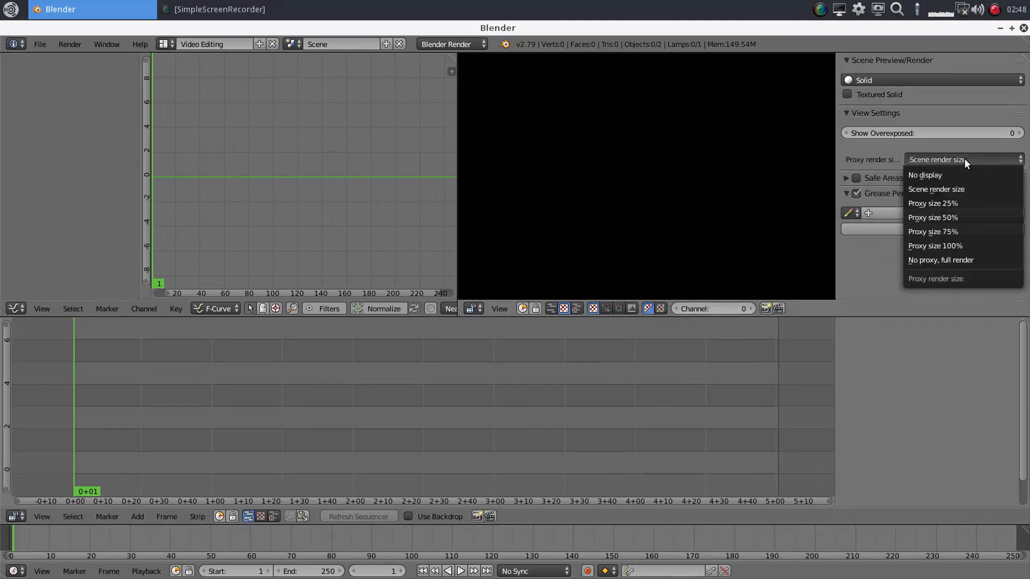
left_click(933, 204)
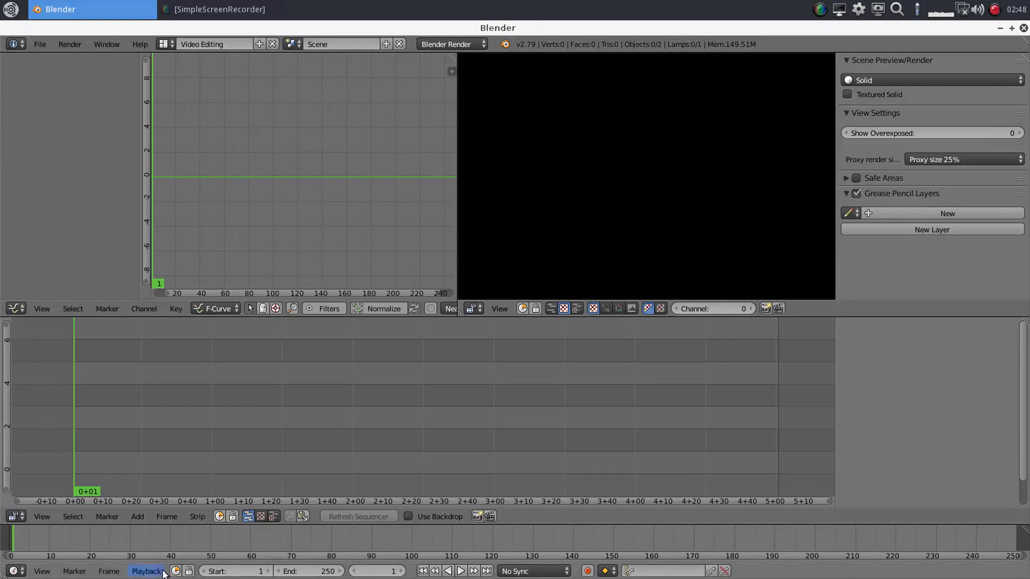
left_click(140, 571)
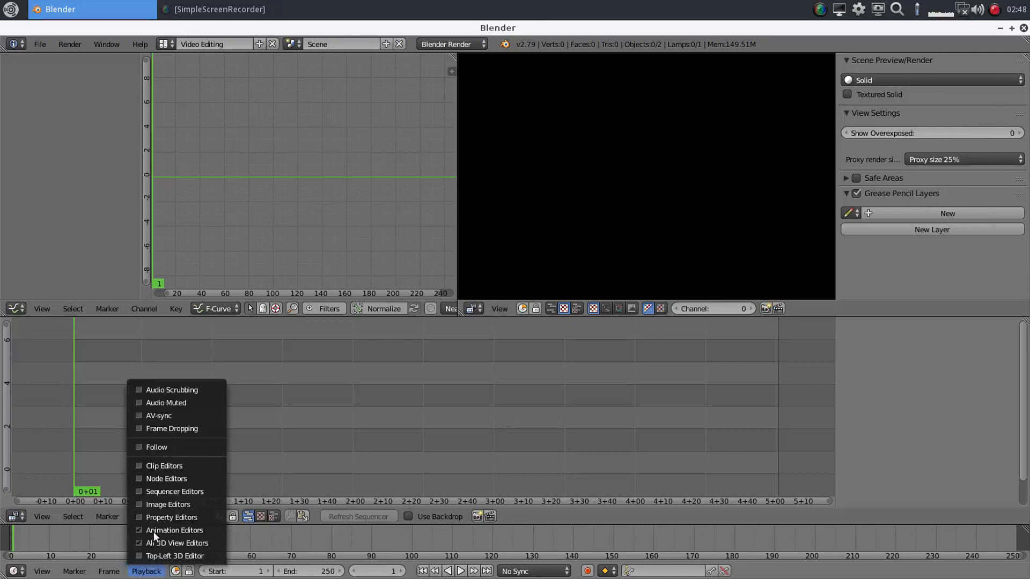
left_click(166, 431)
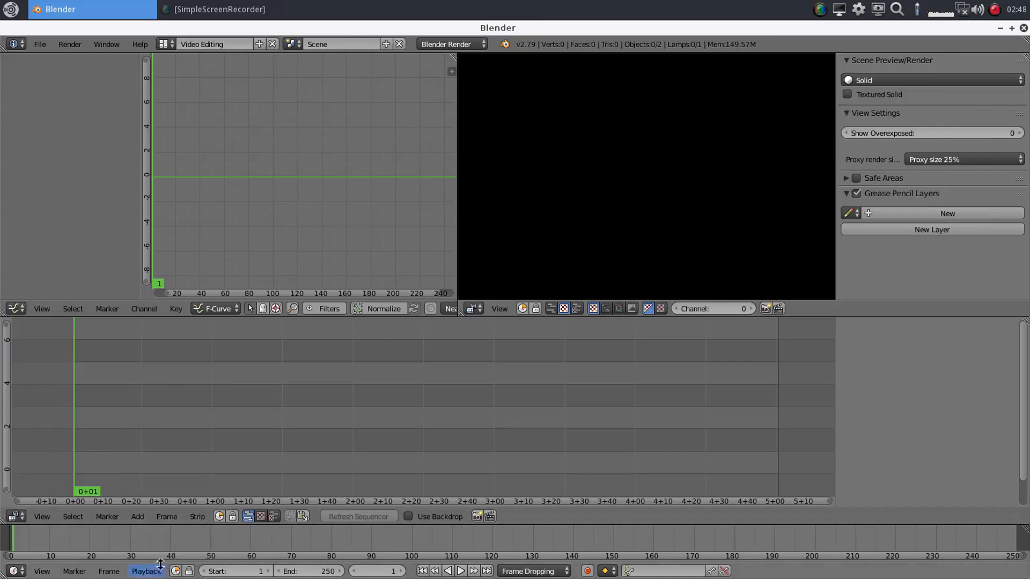
left_click(160, 565)
left_click(176, 414)
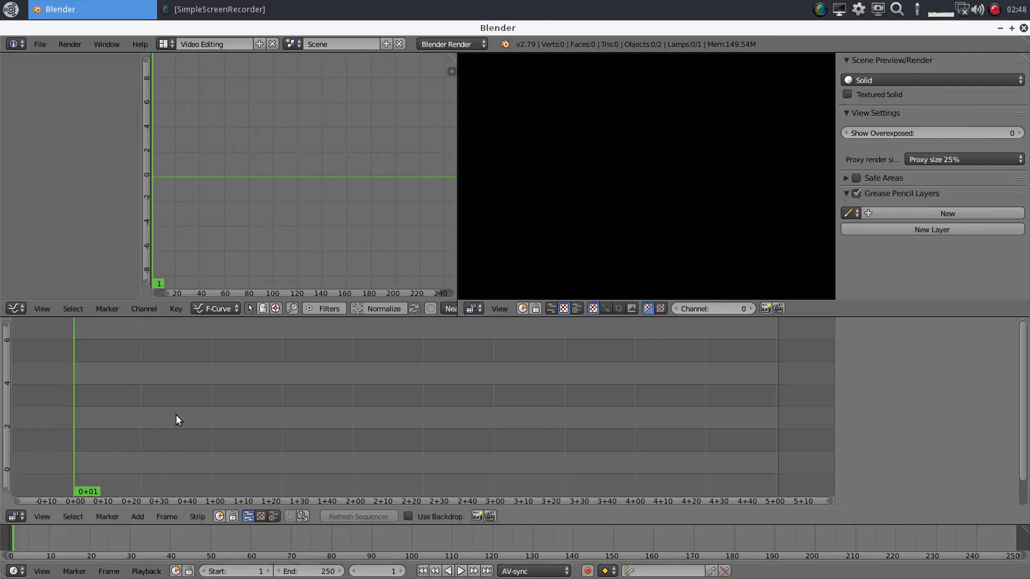
left_click(147, 570)
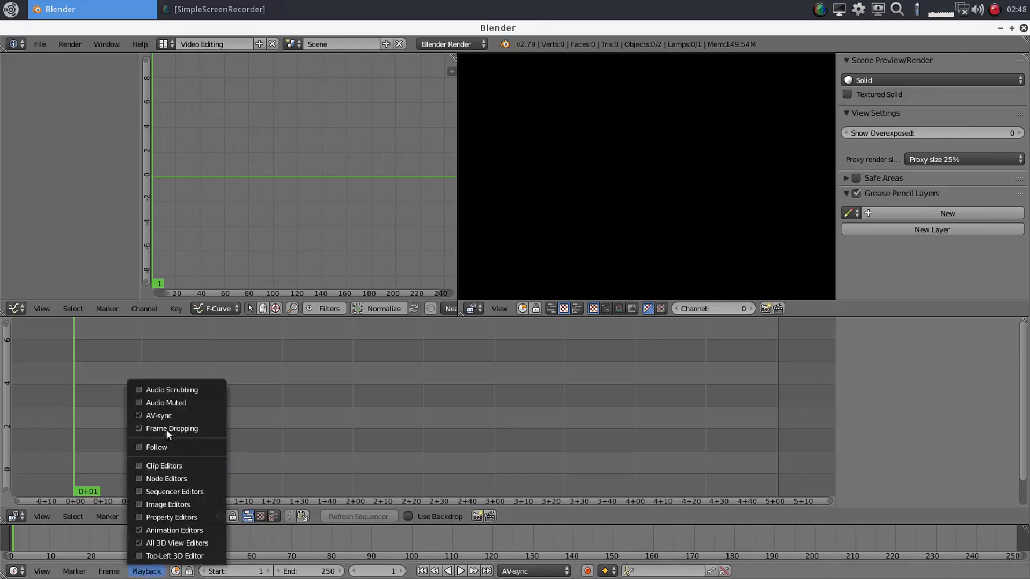
left_click(171, 392)
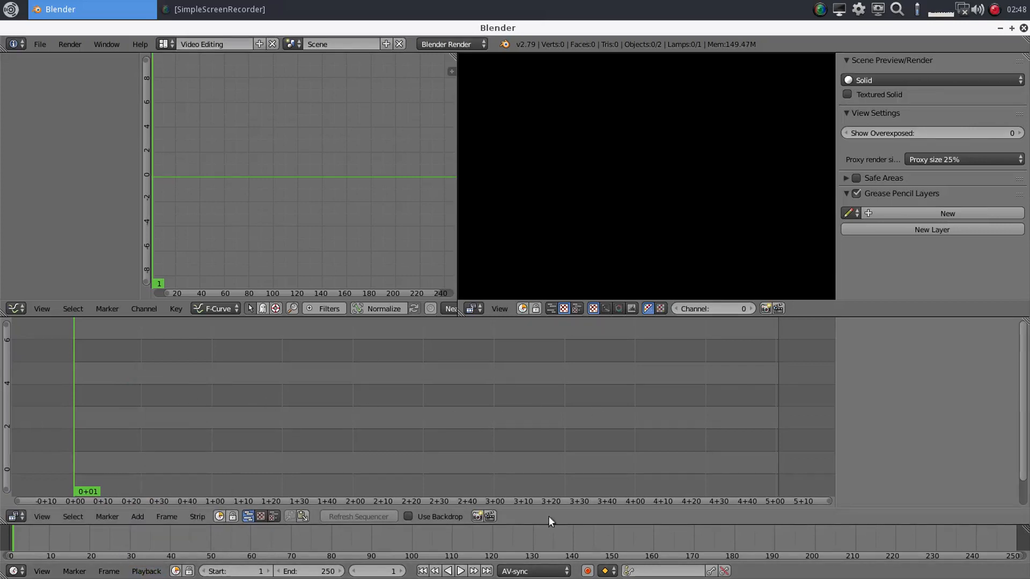
- Set the timeline's end frame to 300 and fit the full frame range in the sequencer
scroll(422, 416, "down", 3)
scroll(423, 416, "up", 3)
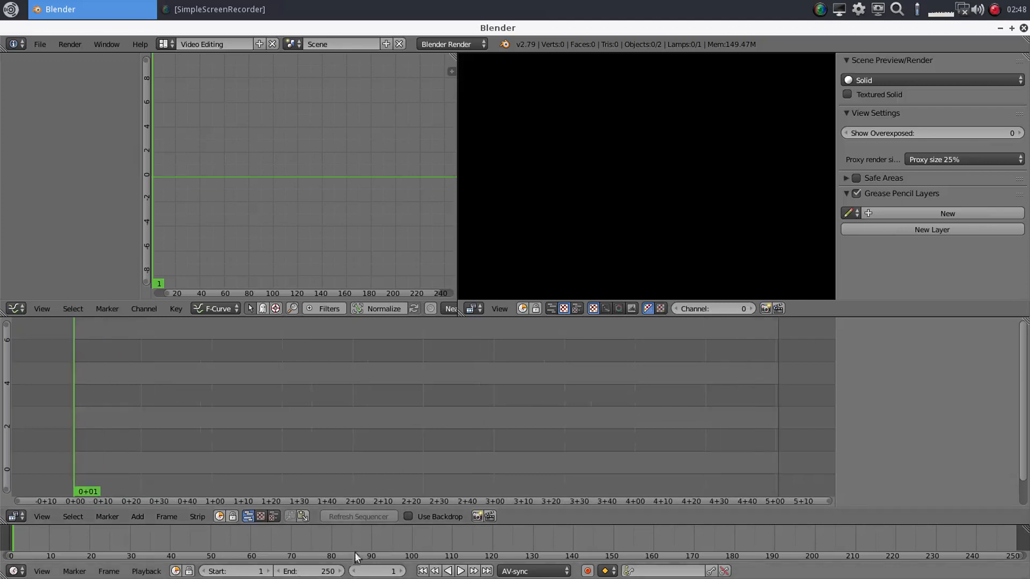
left_click(306, 571)
type("300")
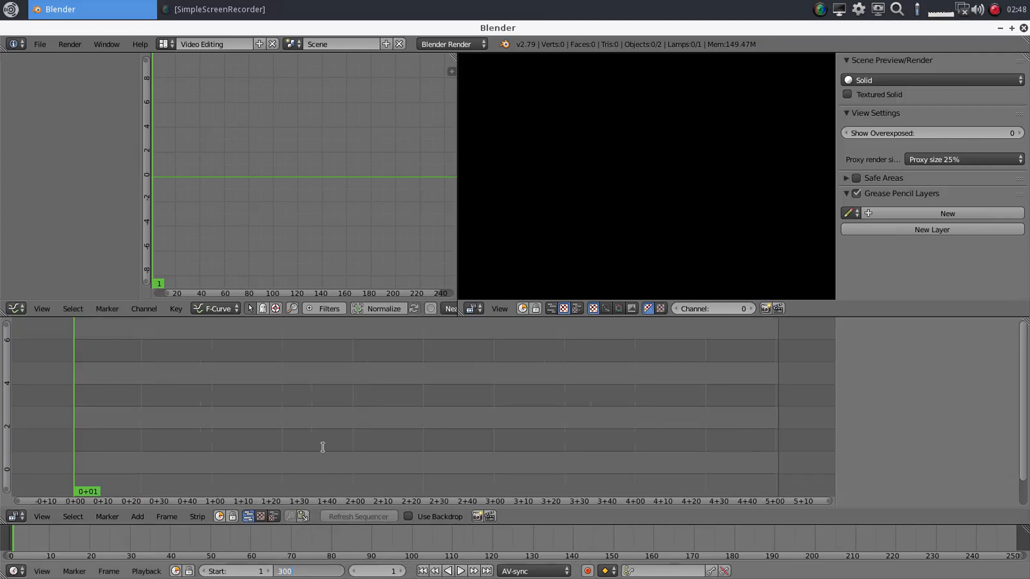
key("Return")
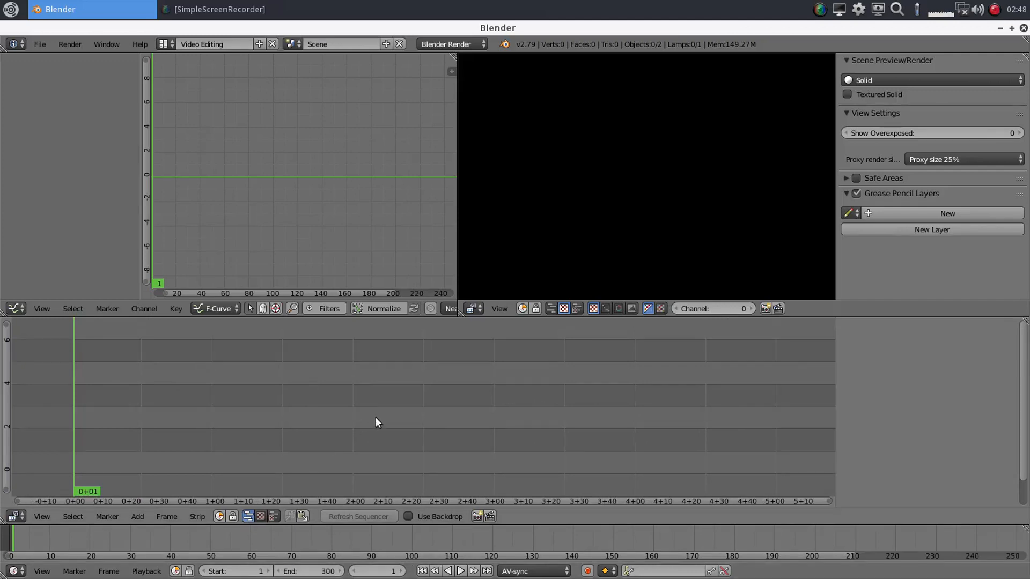
scroll(376, 418, "down", 2)
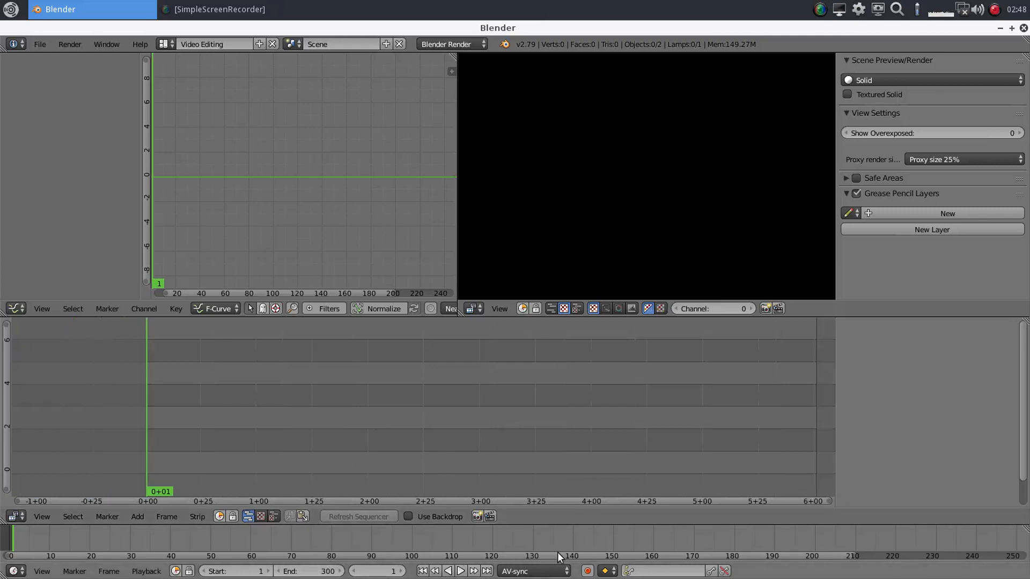
- Add the movie 00000.MTS from the Desktop folder to the sequencer, starting at frame 1 in channel 1
left_click(139, 516)
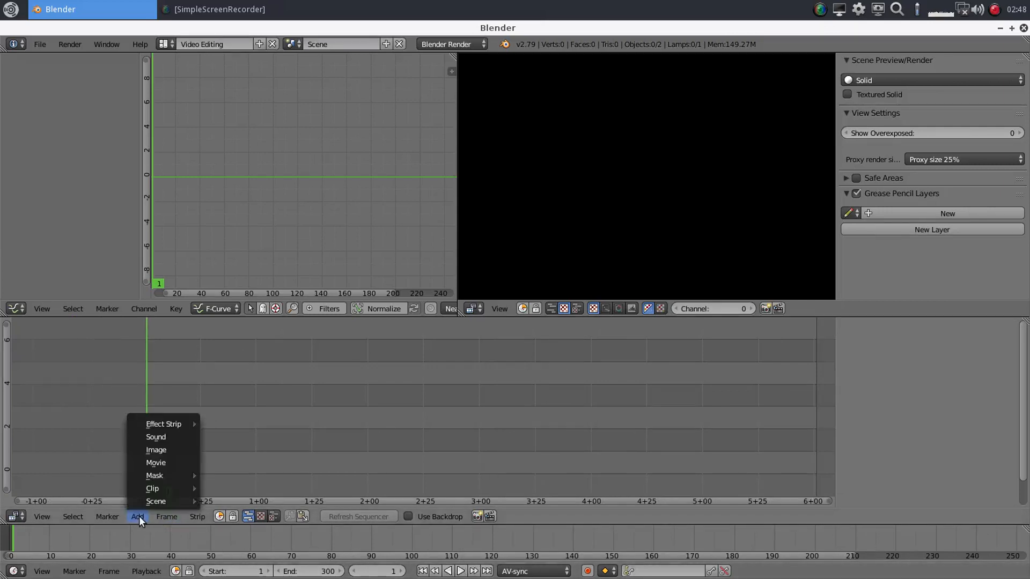
left_click(165, 462)
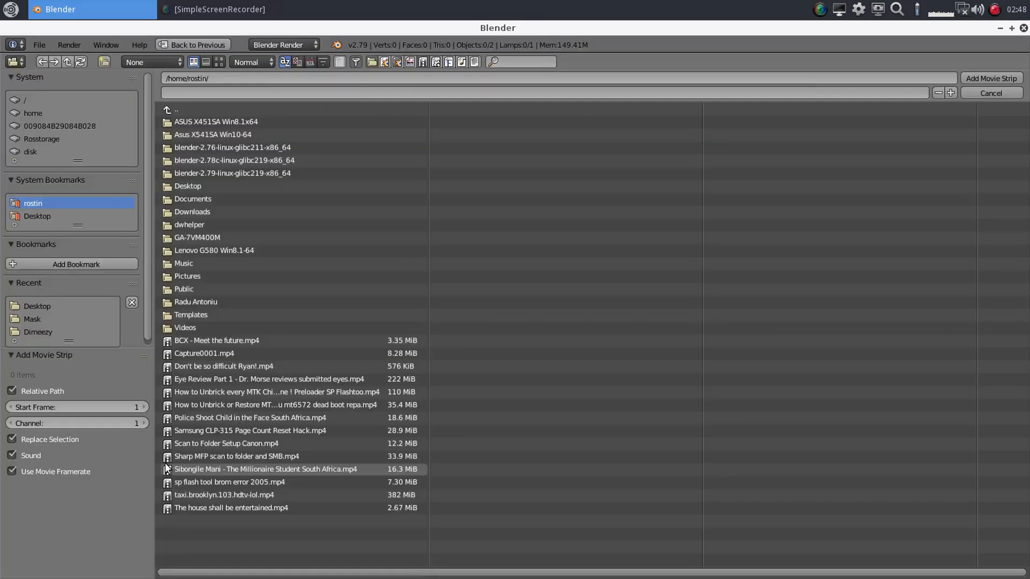
left_click(34, 217)
left_click(170, 391)
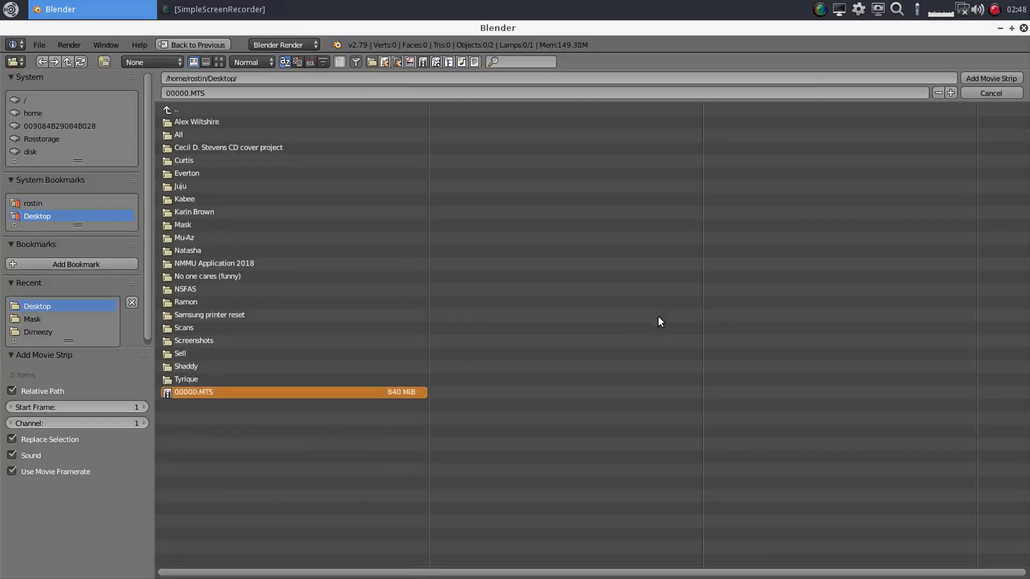
left_click(985, 78)
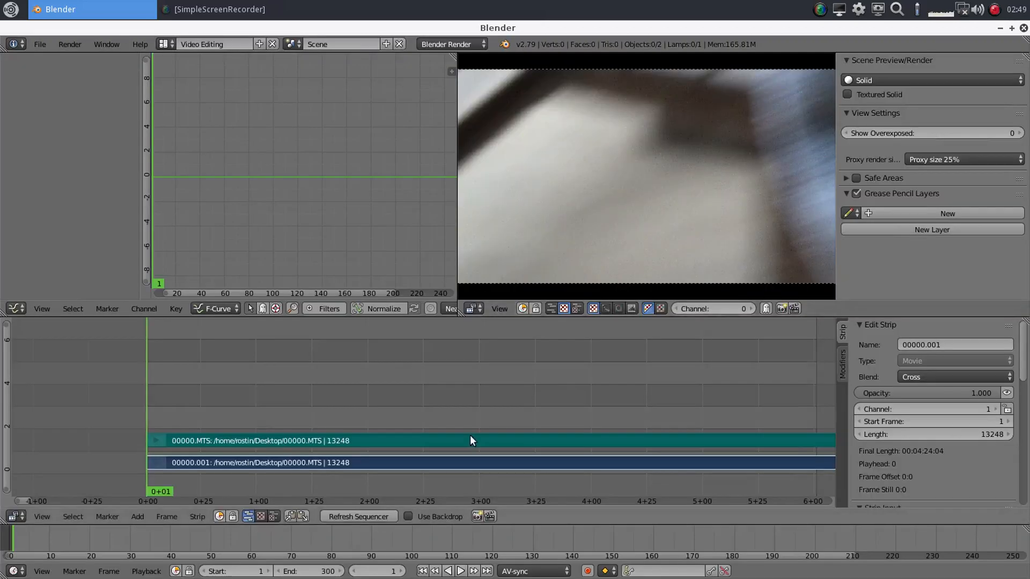
- Delete the sound strip of 00000.MTS from channel 2 of the sequencer, keeping the movie strip in channel 1
scroll(488, 402, "down", 10)
scroll(489, 400, "down", 10)
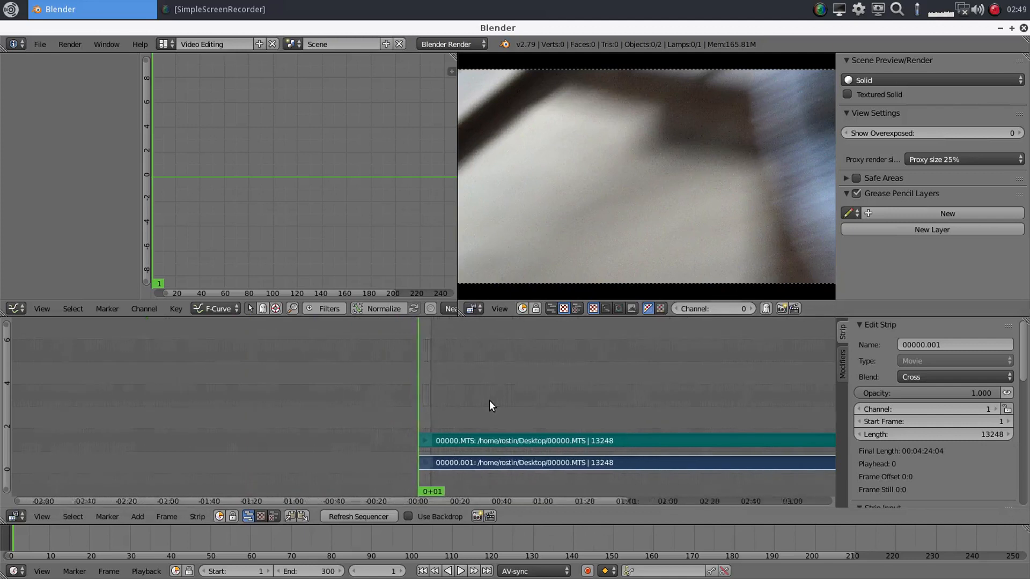
scroll(489, 400, "down", 5)
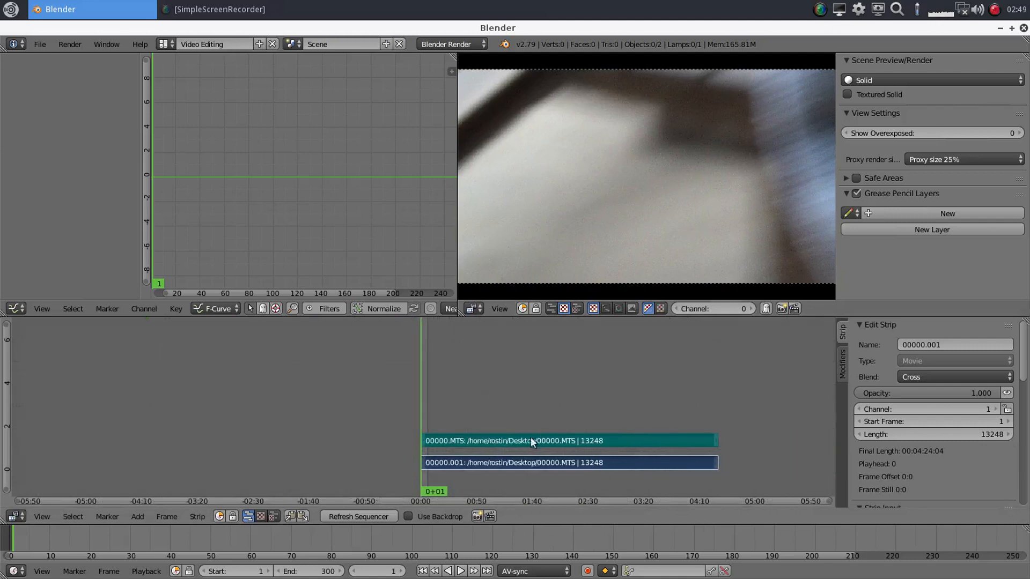
right_click(510, 438)
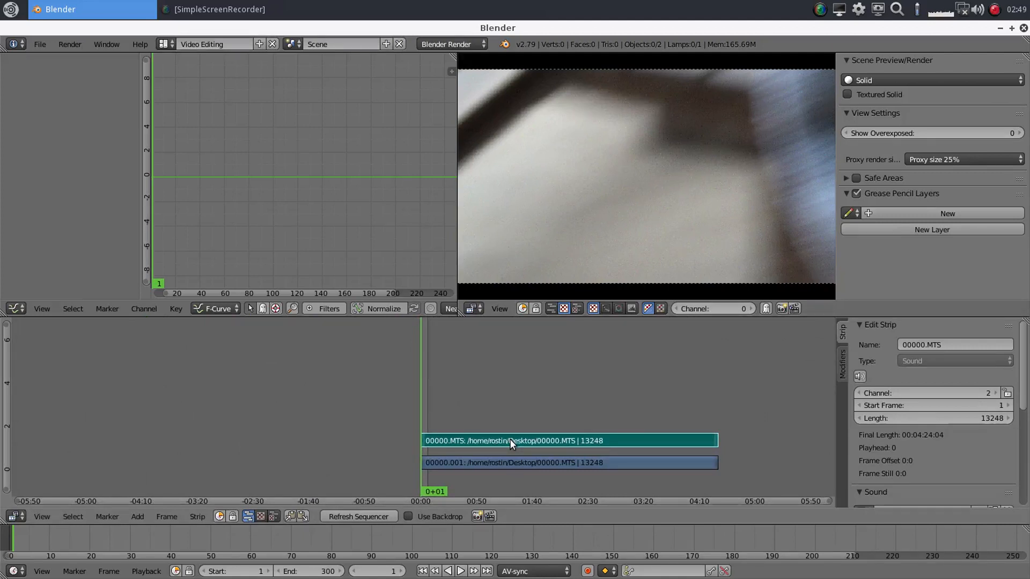
key("x")
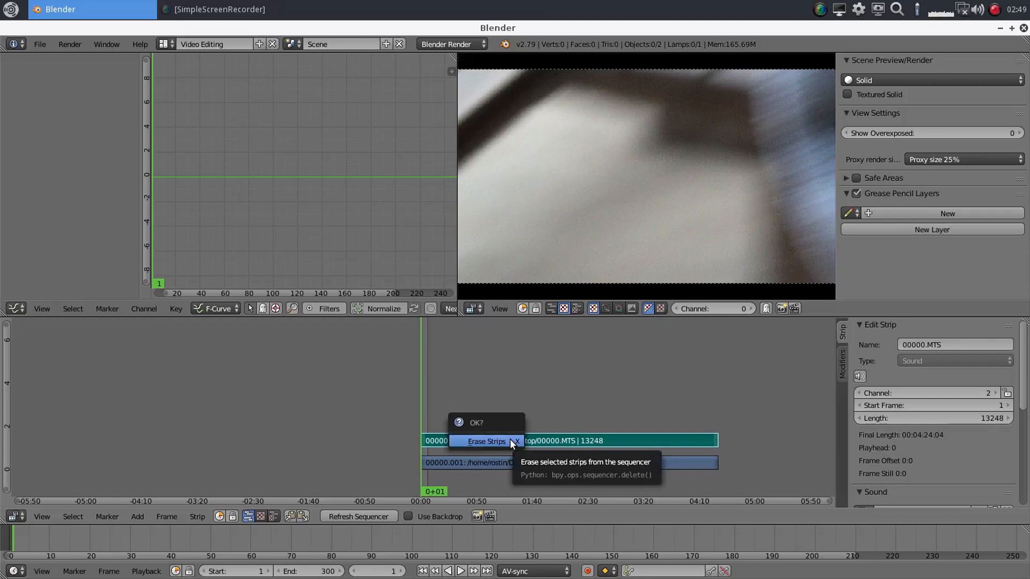
left_click(509, 441)
- Slide the movie strip back along channel 1 until it starts at frame -12770
scroll(510, 439, "up", 3)
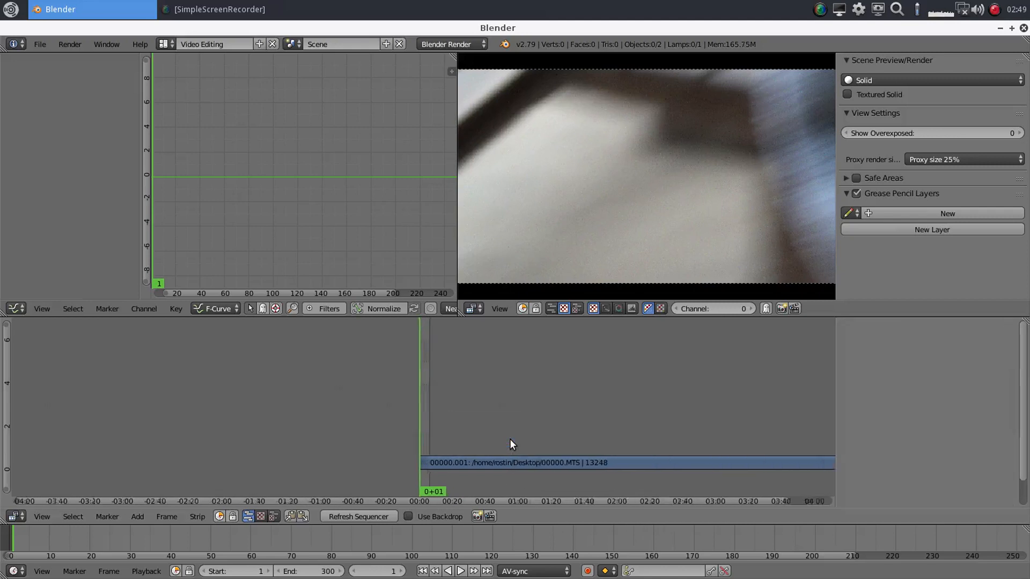
right_click(690, 461)
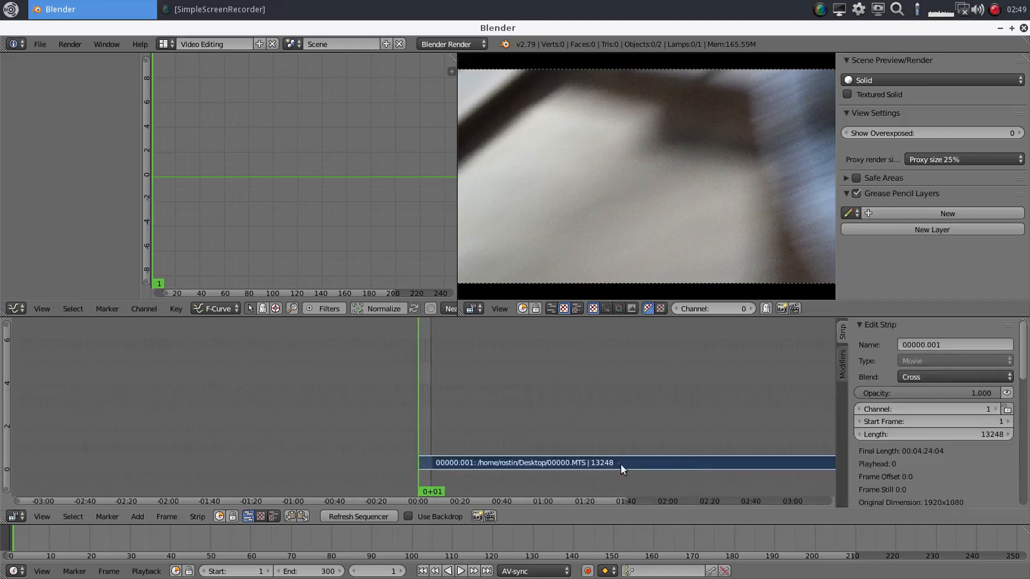
key("g")
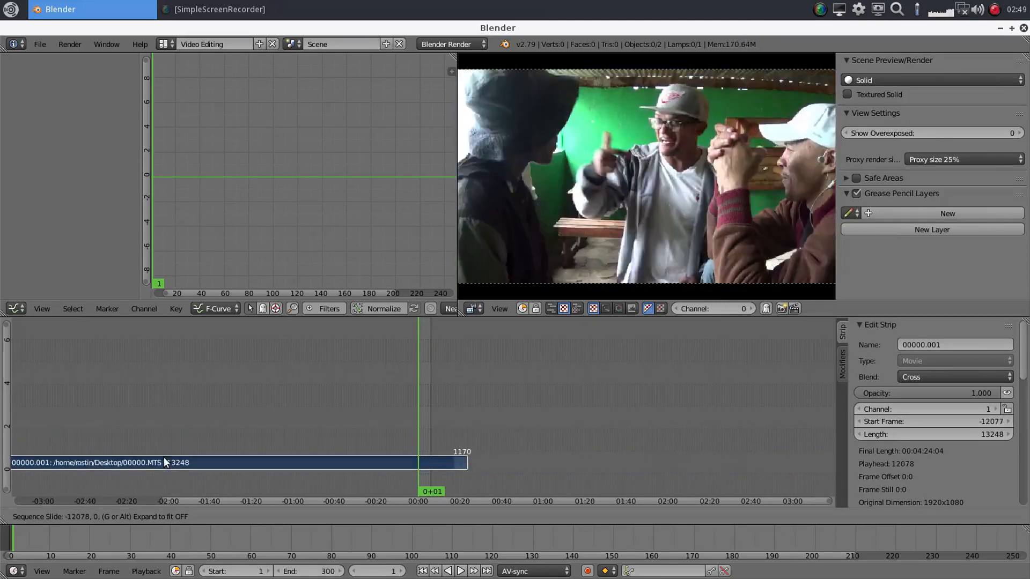
left_click(156, 460)
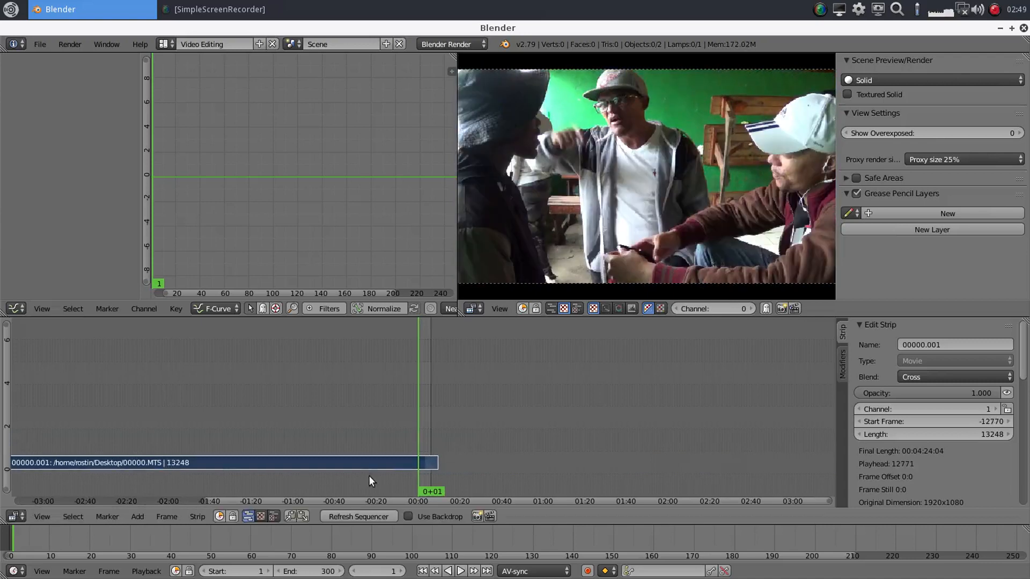
- Jump to the end frame 300 and slide the movie strip further back to start at frame -12879
scroll(443, 462, "up", 4)
scroll(443, 463, "up", 10)
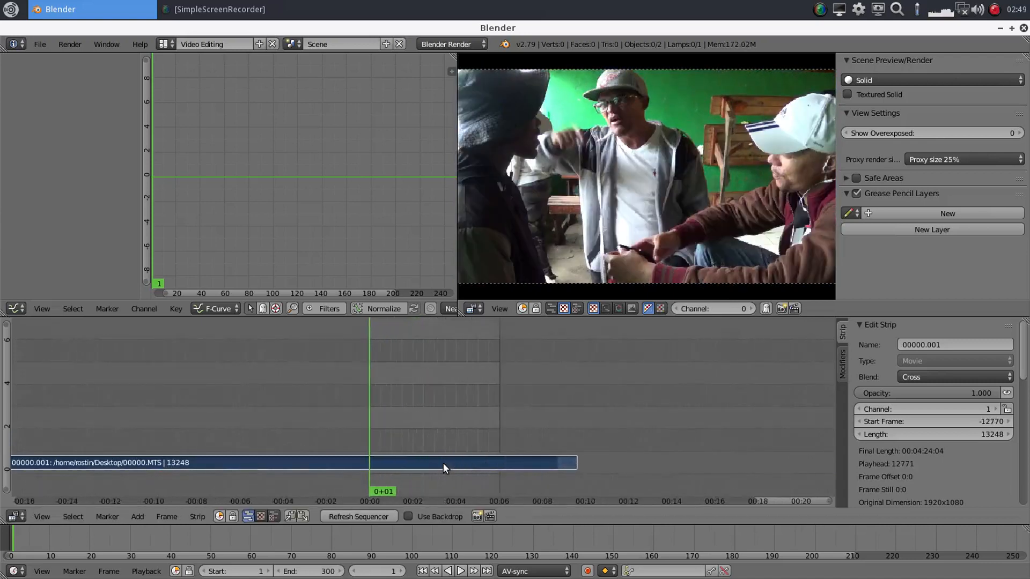
left_click(486, 571)
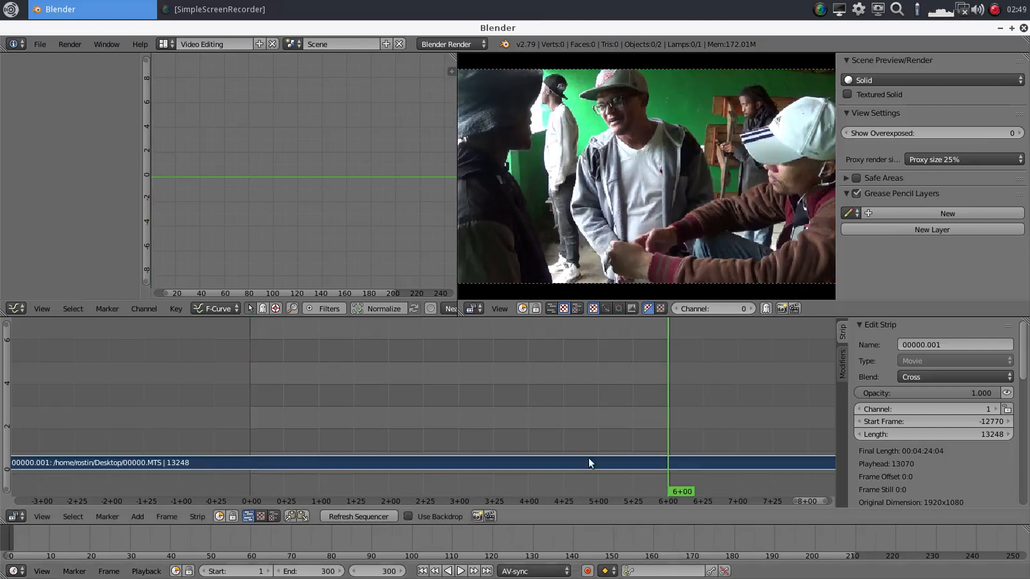
middle_click_drag(633, 413, 412, 415)
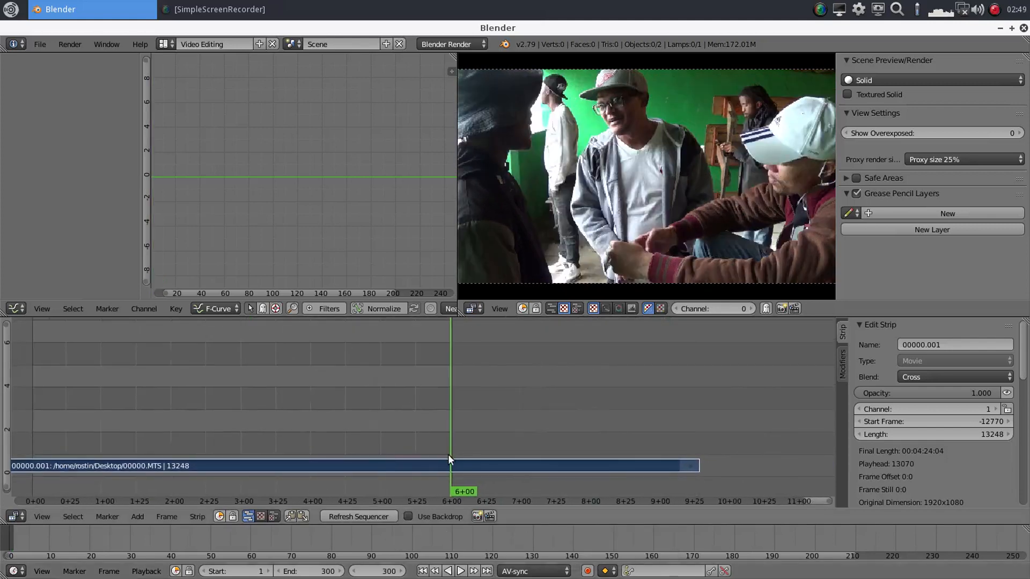
key("g")
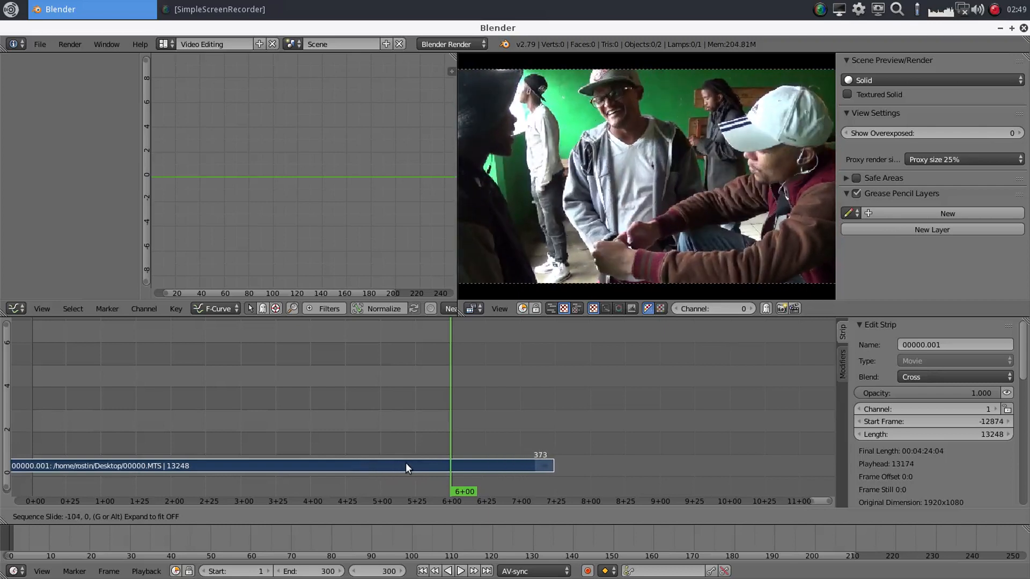
left_click(404, 465)
- Cut the movie strip at frame 1 and delete the part before the cut
scroll(349, 416, "down", 4)
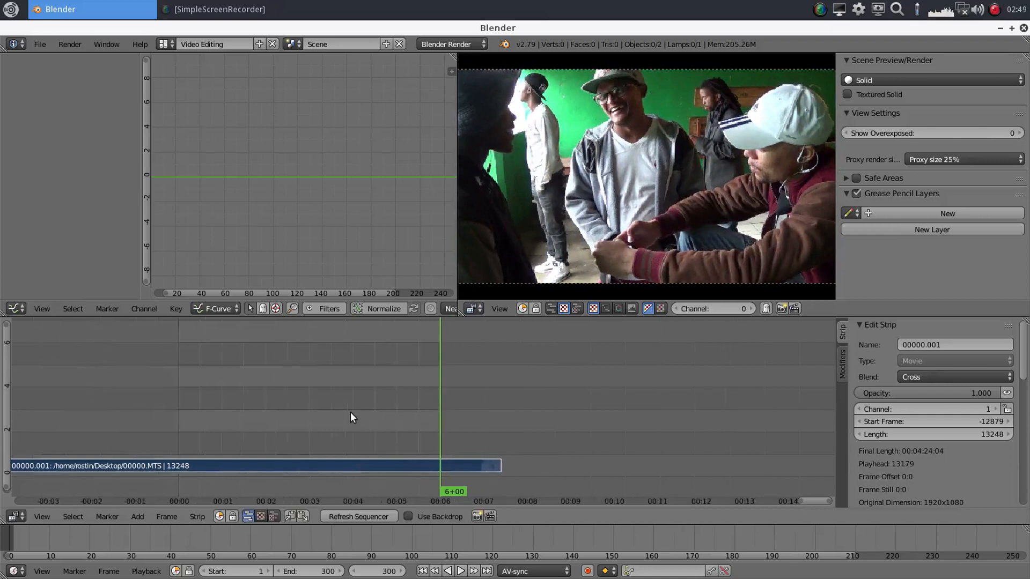
scroll(350, 412, "down", 1)
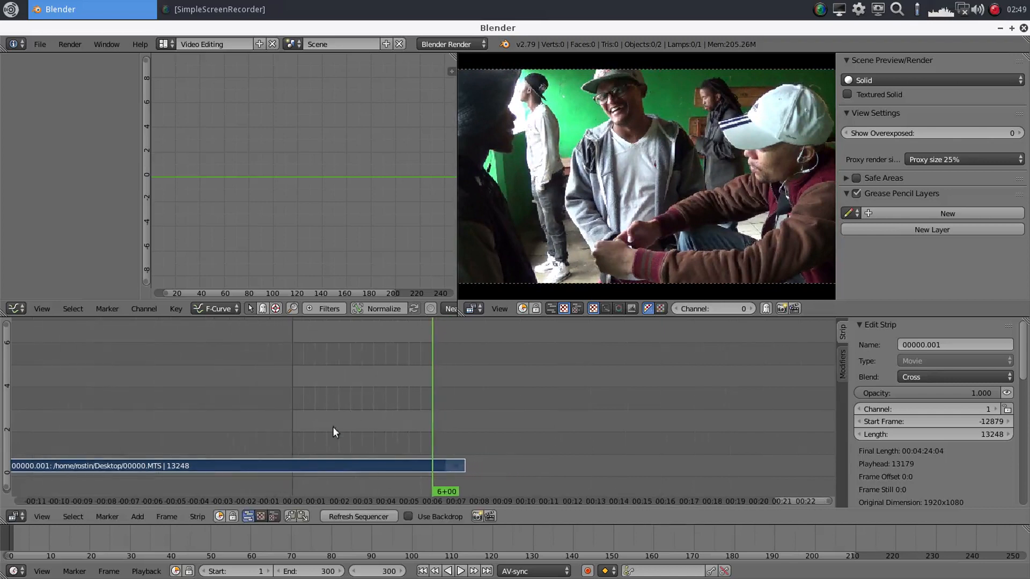
middle_click_drag(333, 426, 436, 422)
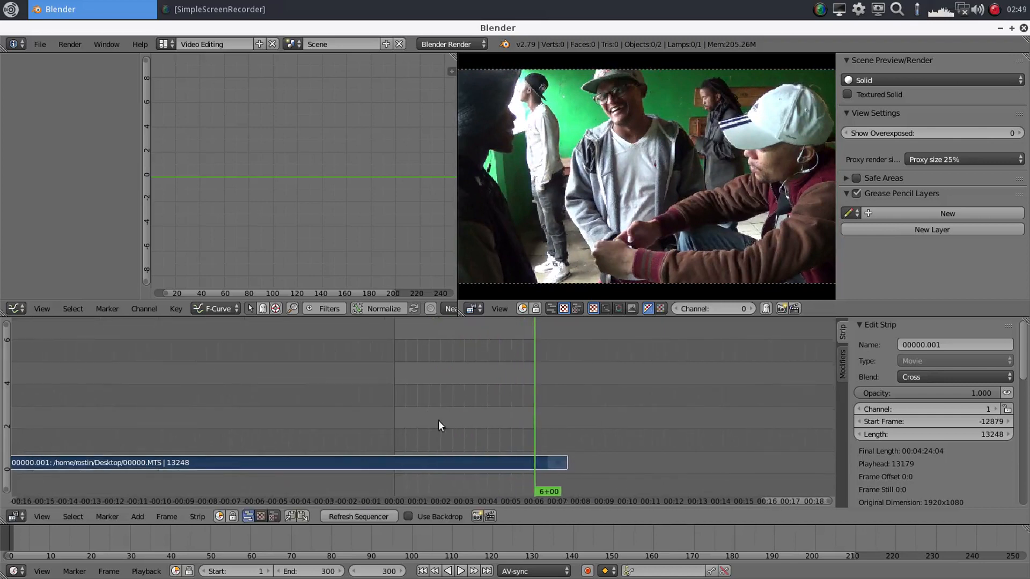
left_click(422, 571)
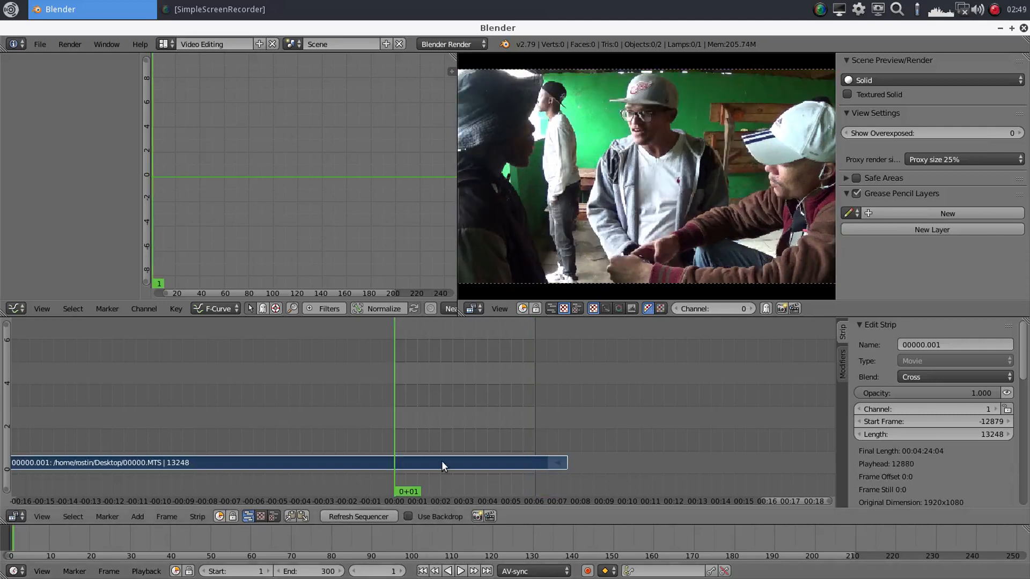
scroll(434, 394, "up", 3)
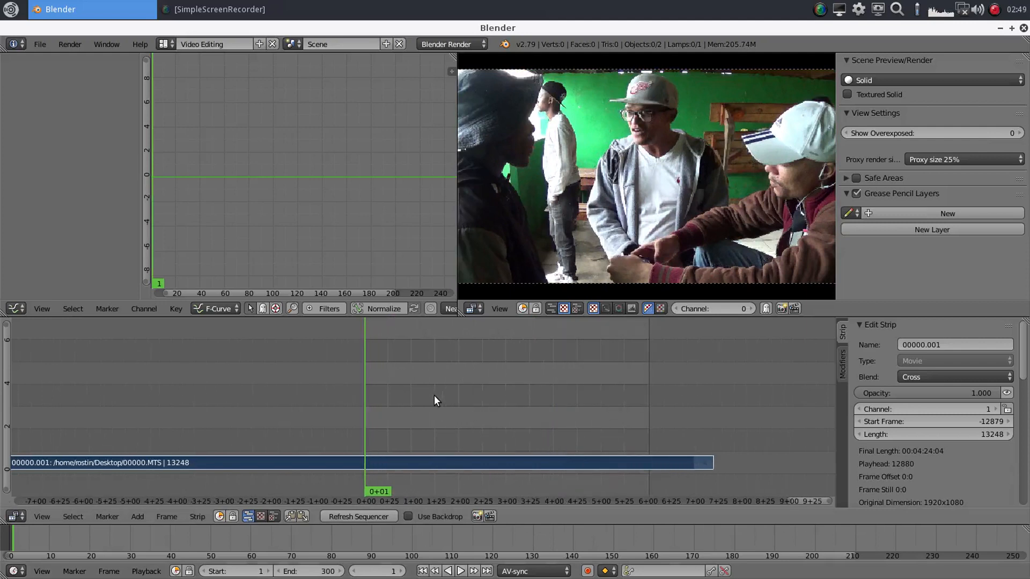
key("k")
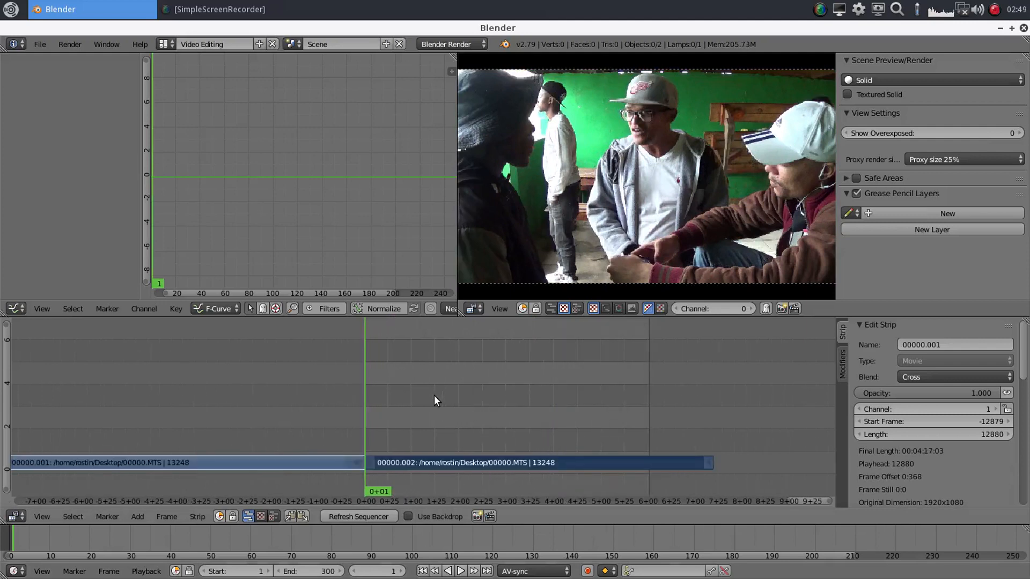
right_click(240, 462)
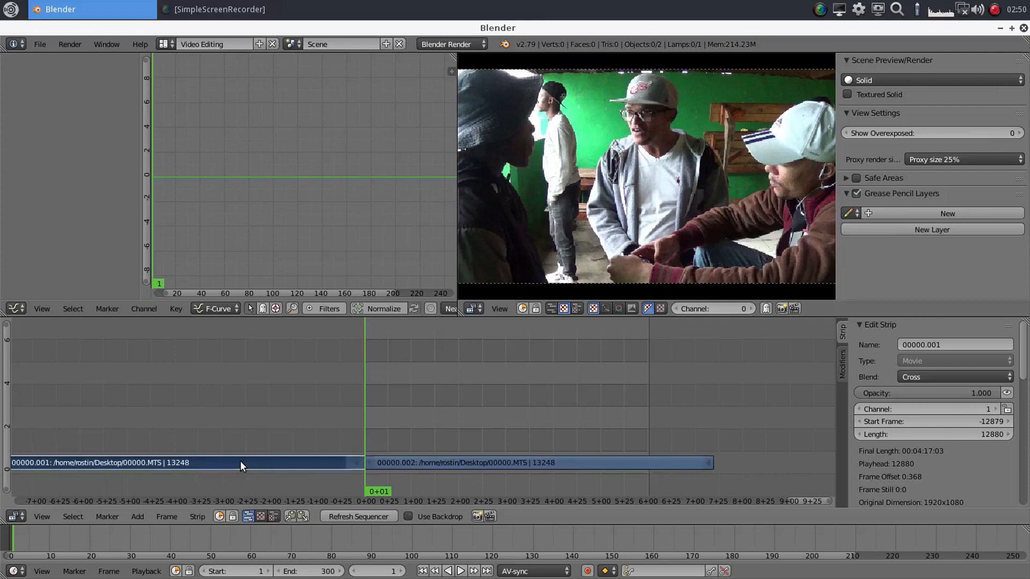
key("x")
left_click(240, 461)
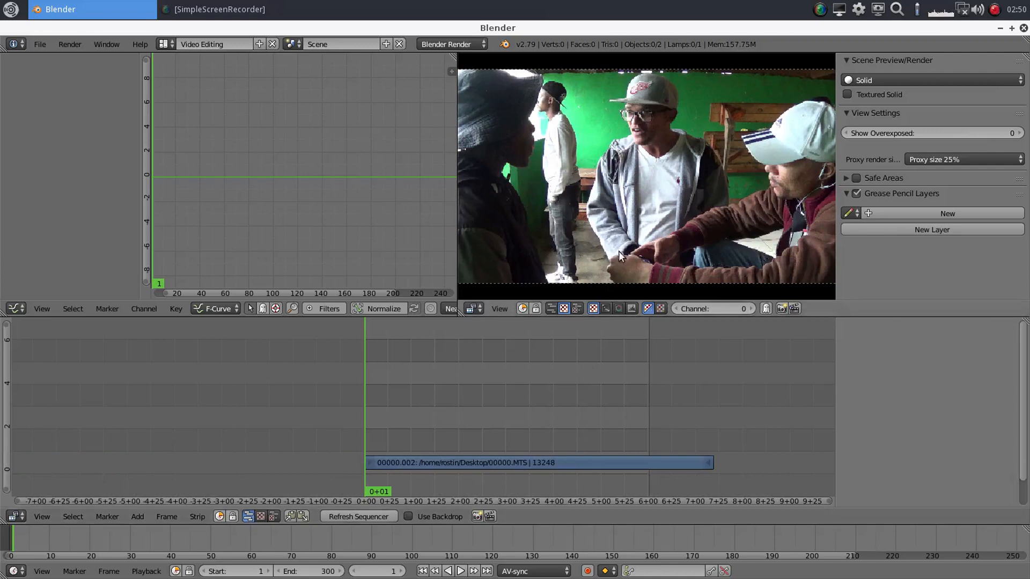
- Play the trimmed clip in a maximized preview and examine the footage
left_click(461, 572)
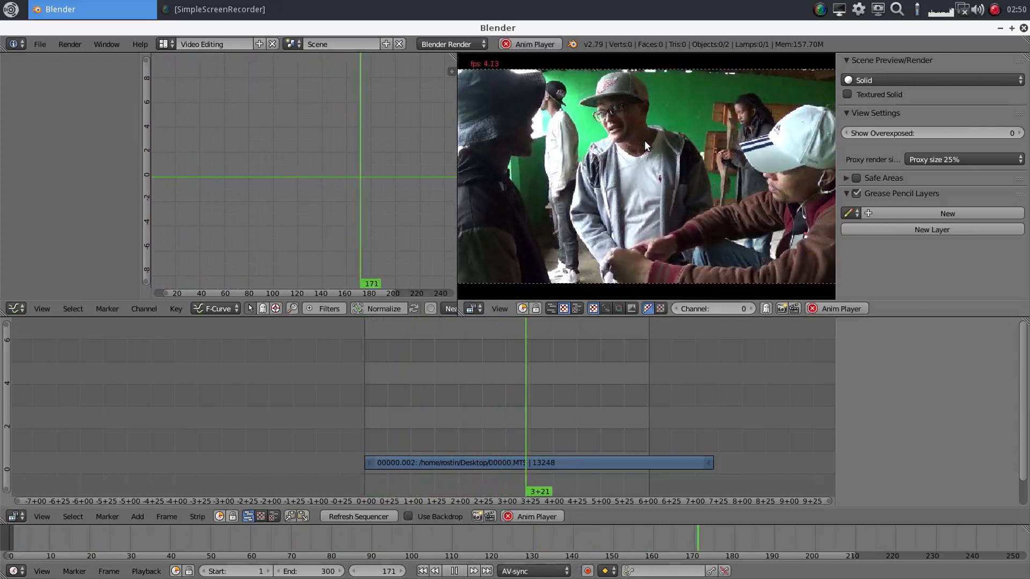
key("ctrl+Up")
scroll(536, 289, "up", 2)
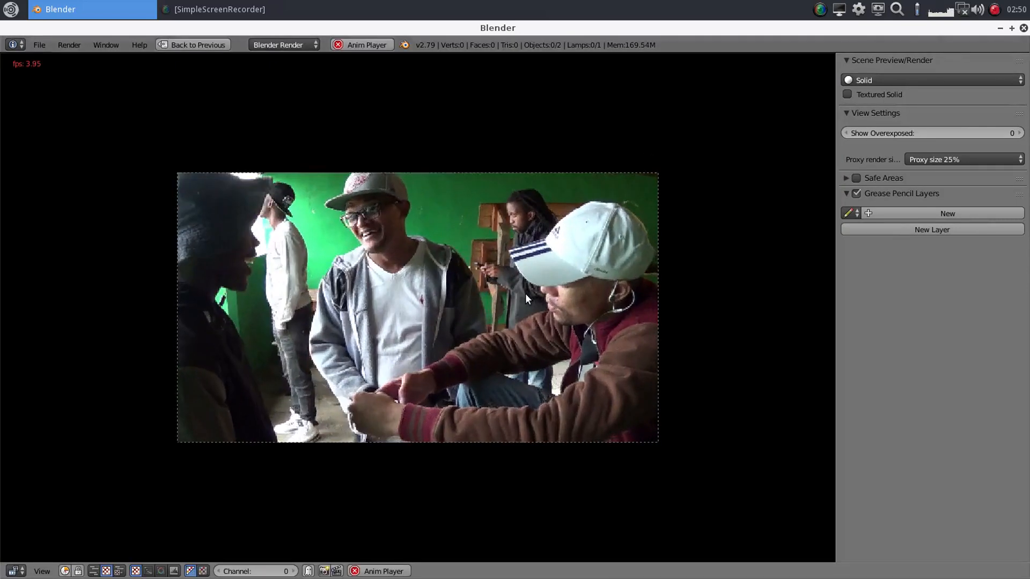
scroll(526, 294, "up", 2)
scroll(525, 294, "up", 1)
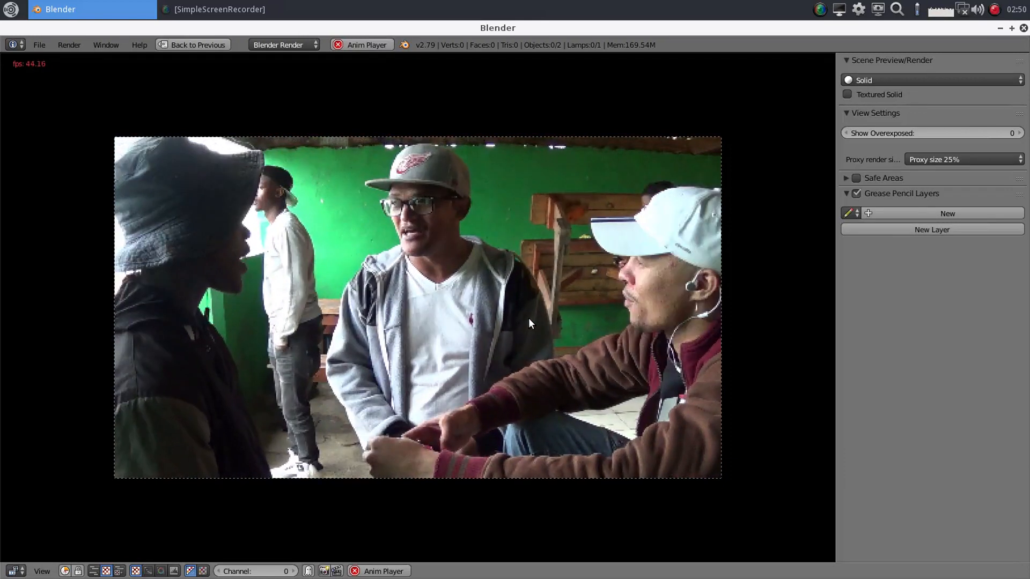
scroll(427, 310, "up", 1)
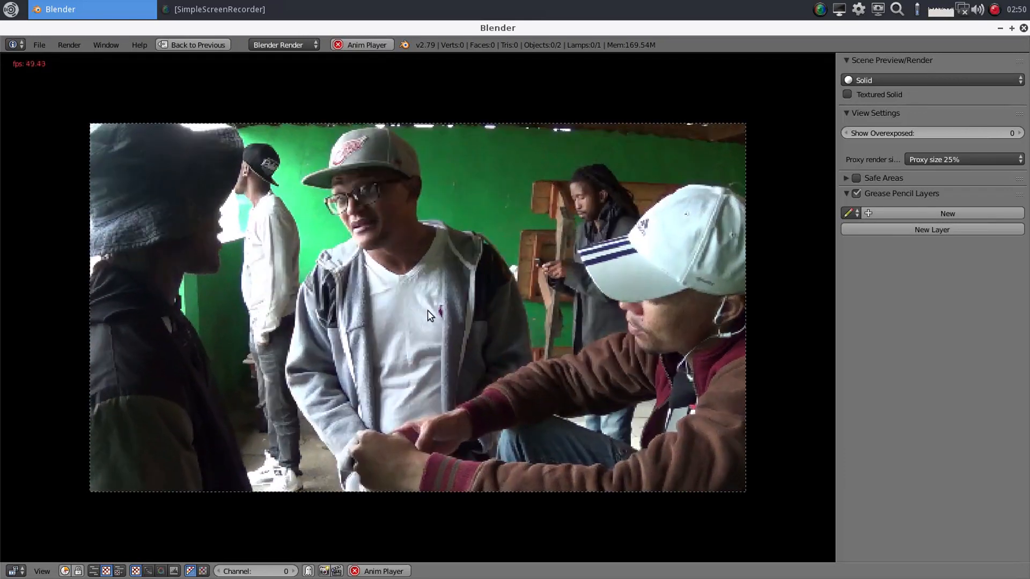
scroll(427, 309, "up", 1)
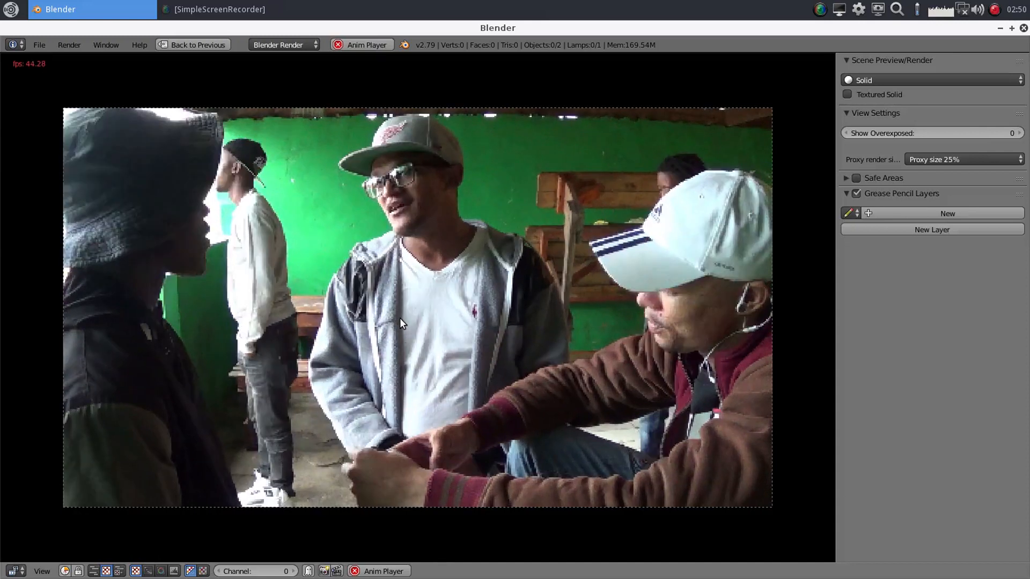
scroll(400, 317, "down", 1)
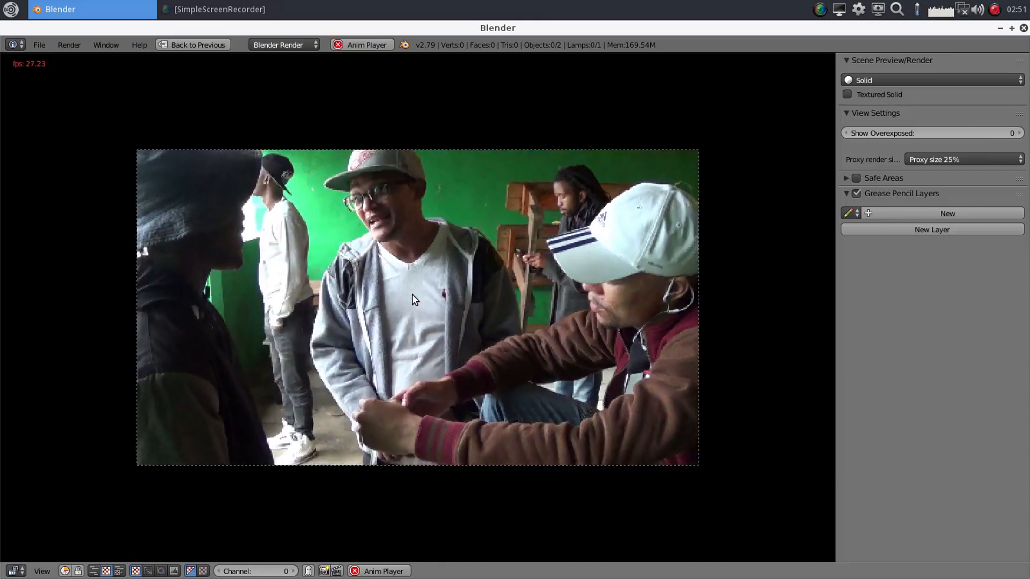
- Restore the full editing layout, stop the playback and return to frame 1
key("ctrl+space")
scroll(588, 215, "down", 5)
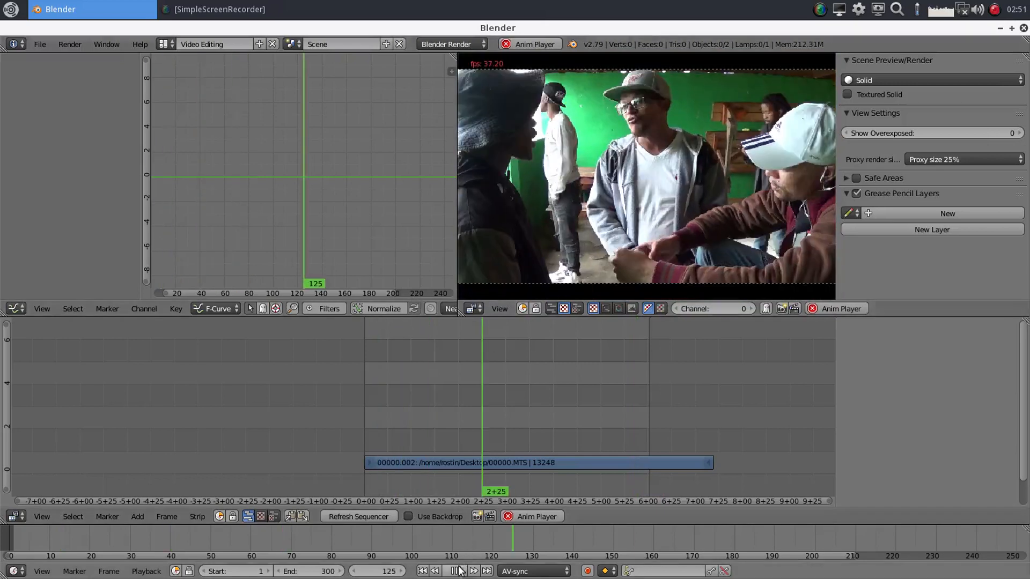
left_click(458, 569)
scroll(615, 172, "down", 2)
scroll(615, 172, "up", 1)
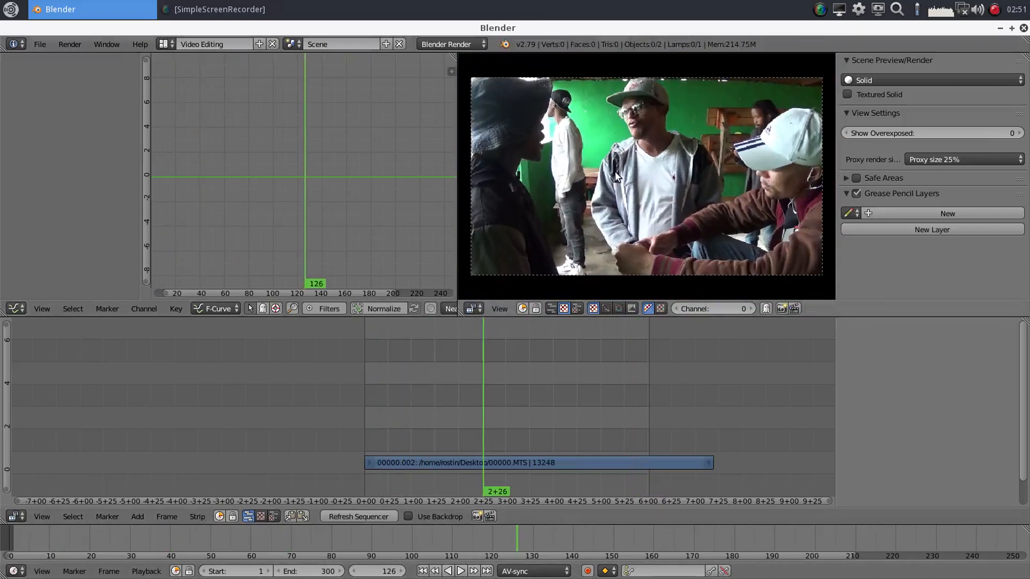
left_click(423, 571)
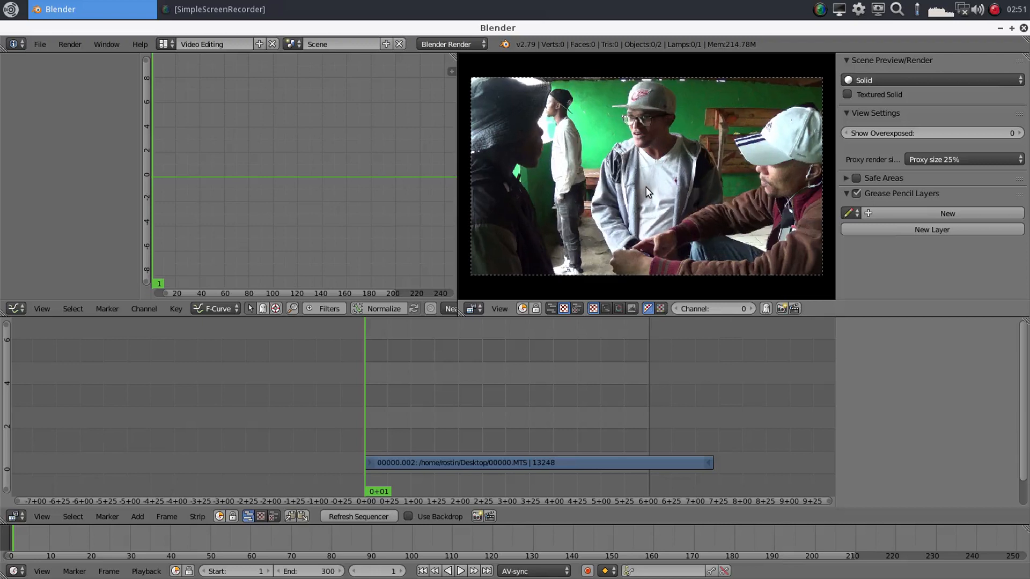
middle_click_drag(535, 400, 378, 389)
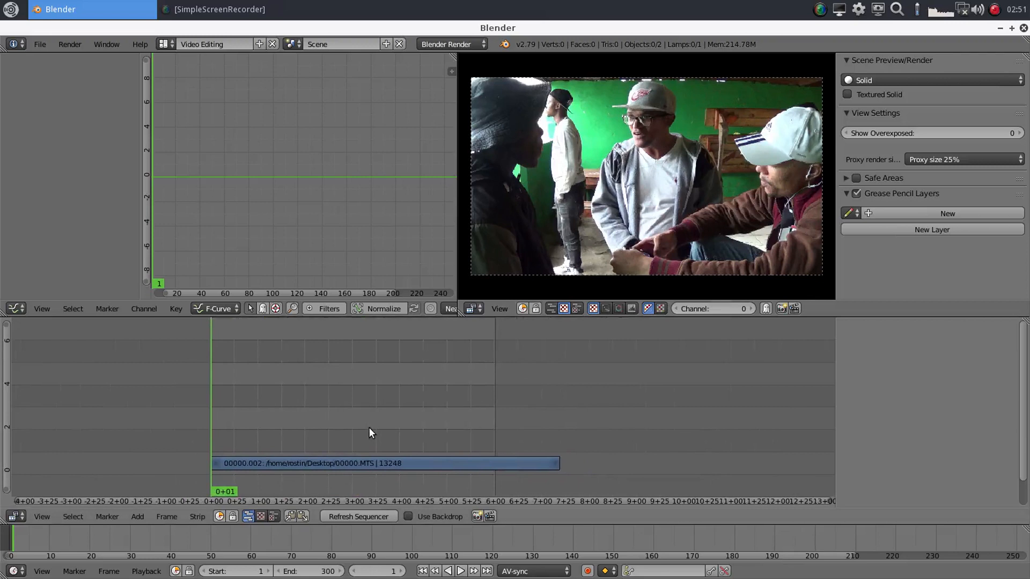
scroll(285, 444, "up", 1)
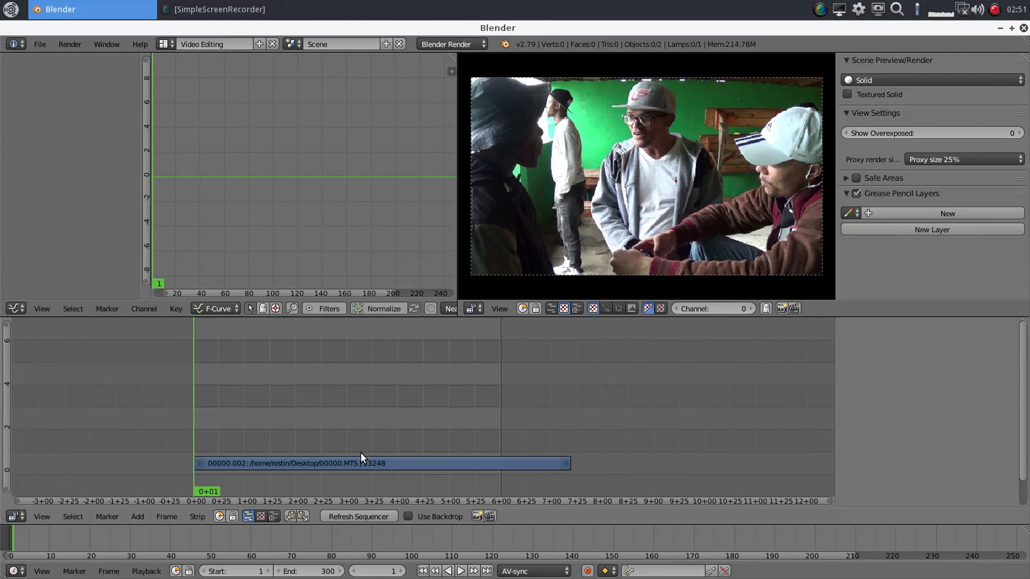
scroll(248, 433, "up", 3)
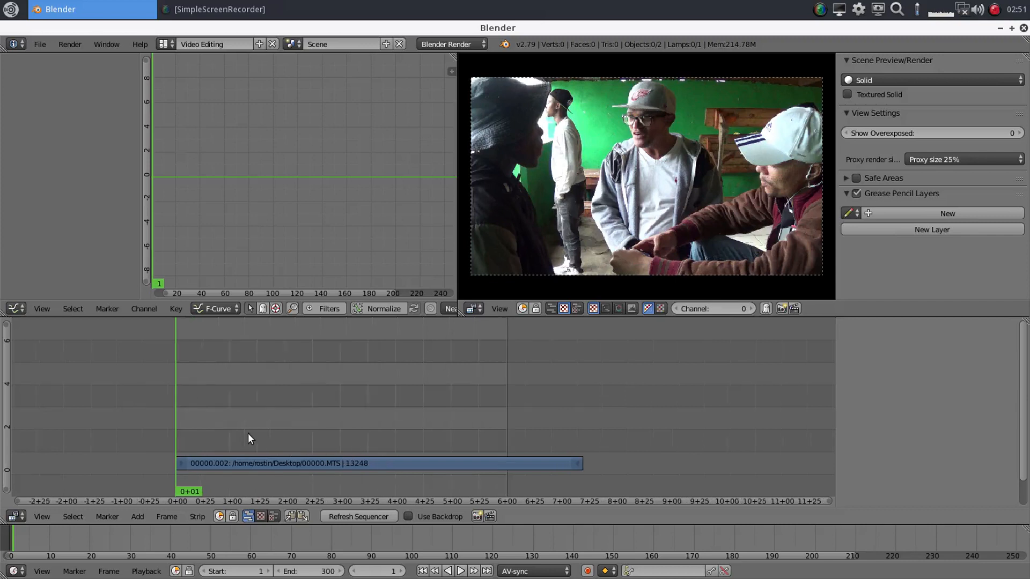
middle_click_drag(248, 433, 345, 410)
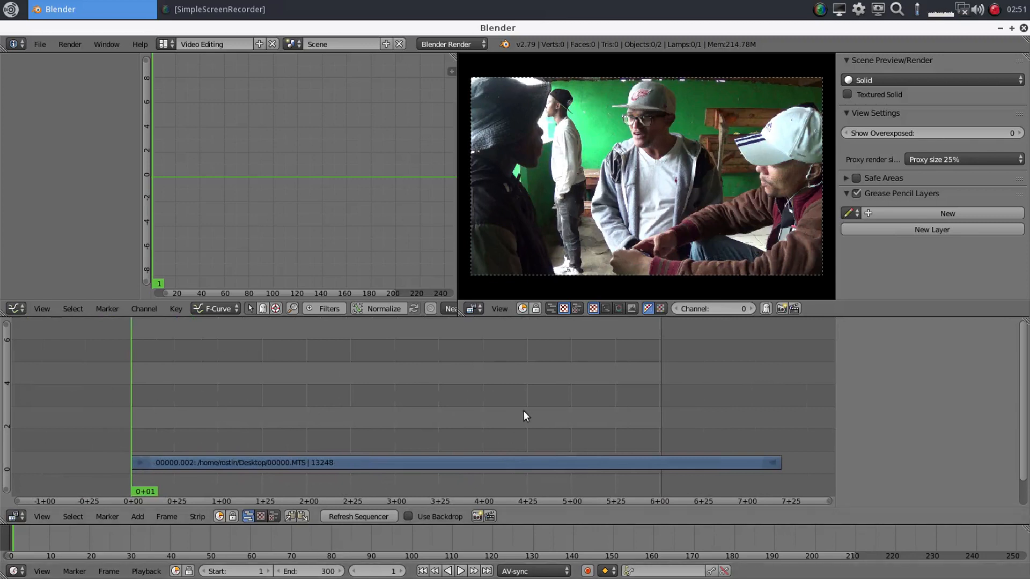
- Minimize the editor, permanently delete all the PNG frames in the Mask folder on the desktop, and close the folder
left_click(1001, 28)
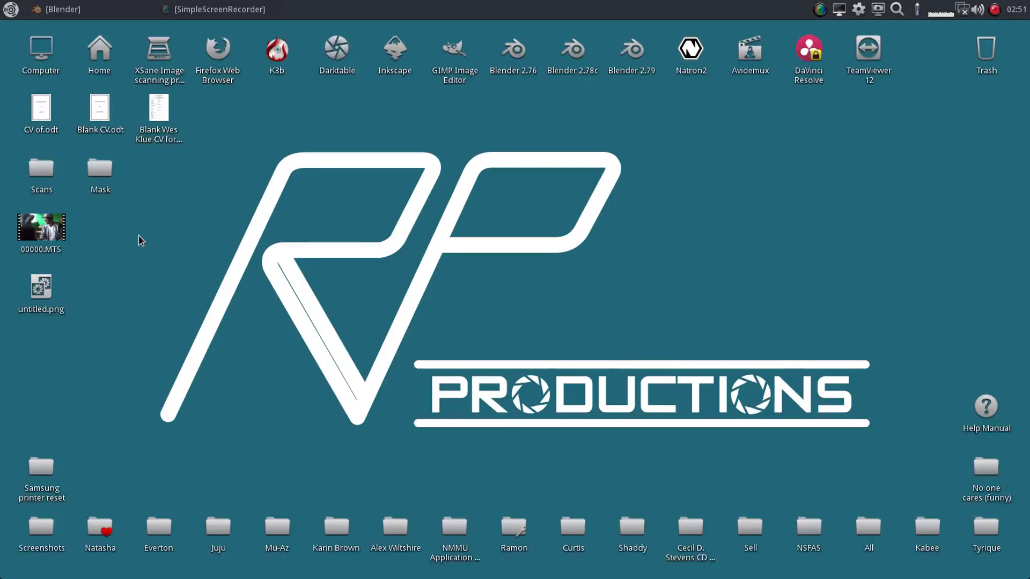
left_click(99, 172)
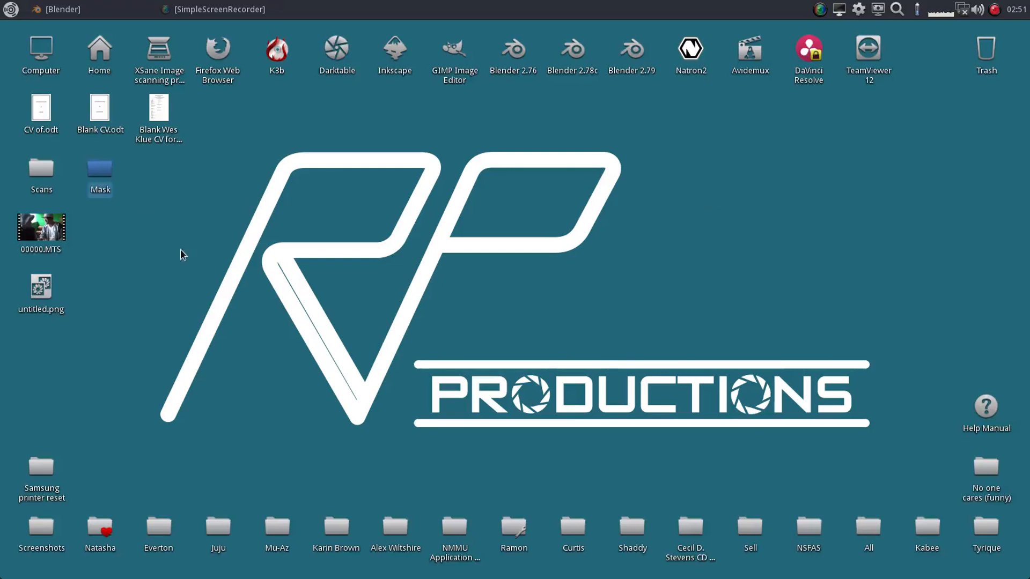
double_click(102, 173)
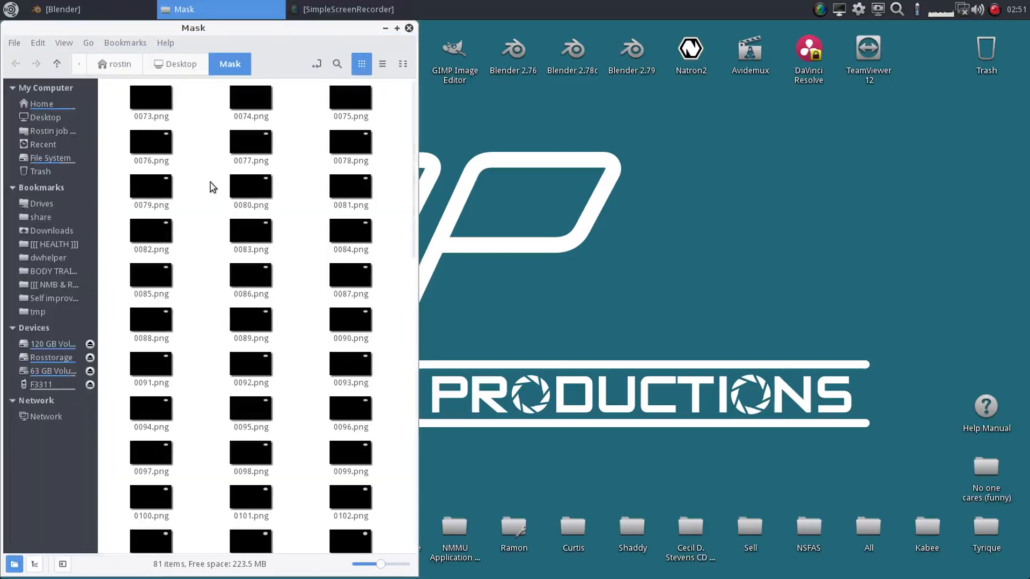
key("ctrl+a")
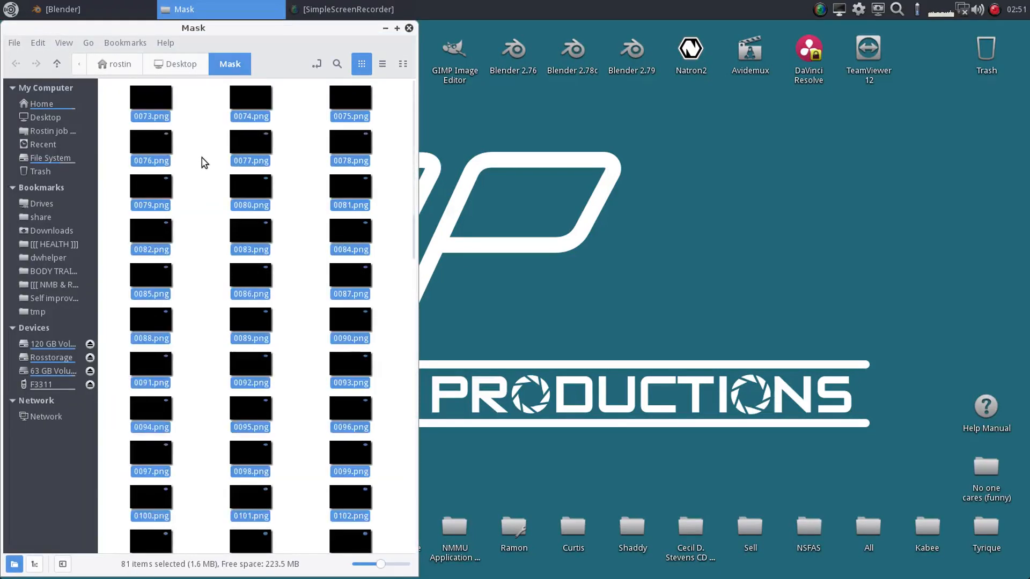
key("shift+Delete")
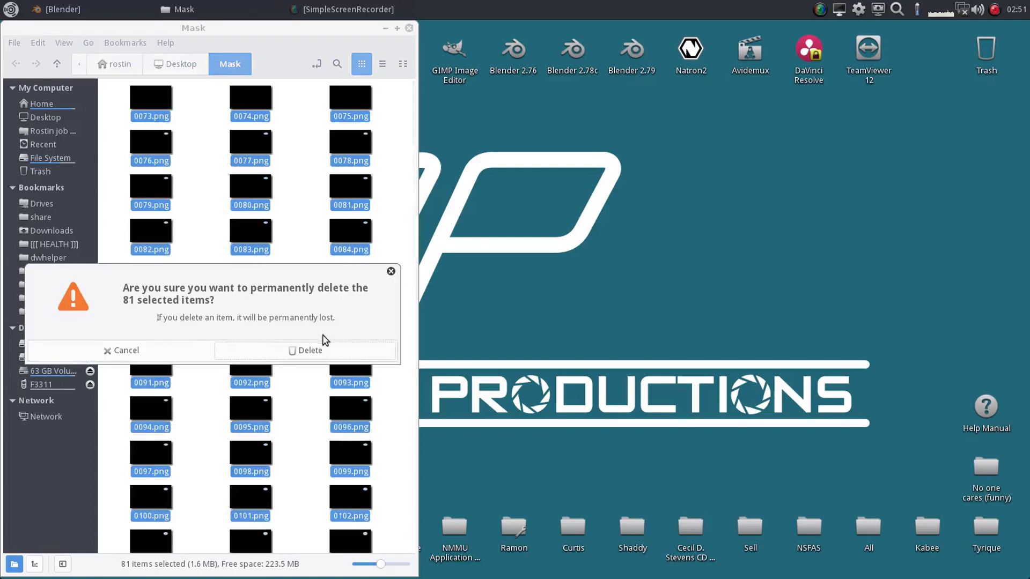
left_click(314, 350)
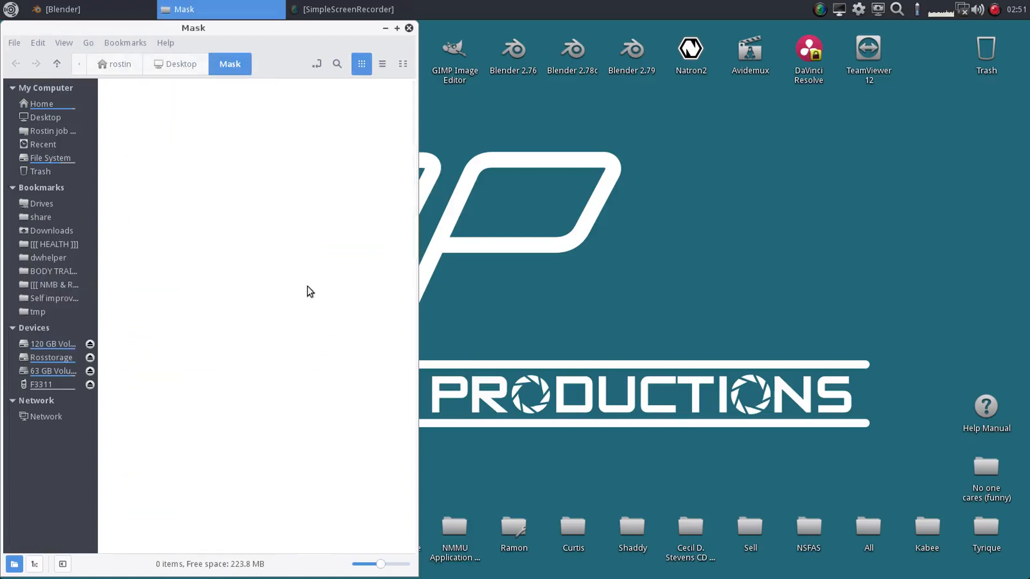
left_click(409, 28)
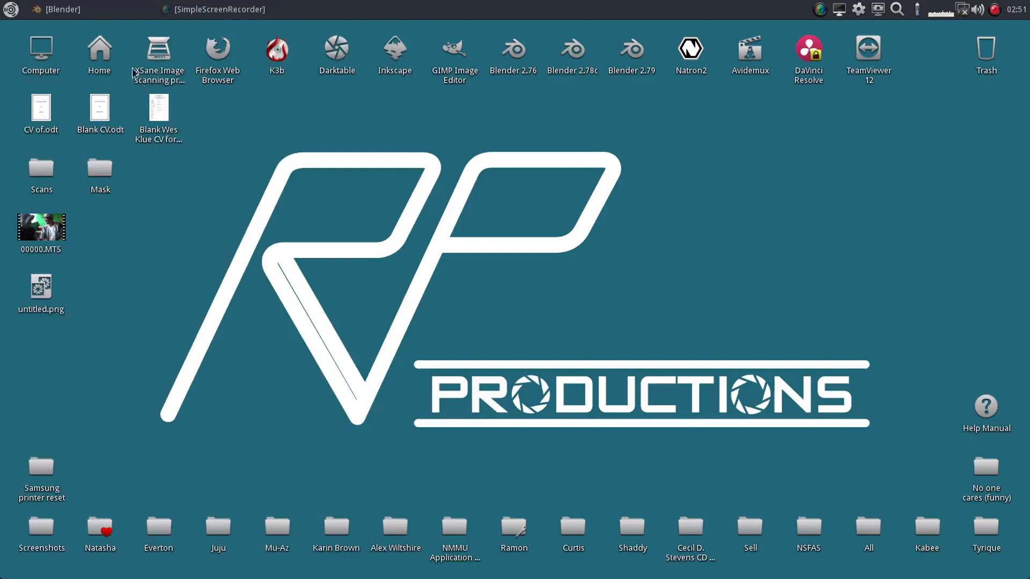
- Switch back to Blender and move the movie strip up to channel 2, keeping its start frame
left_click(98, 13)
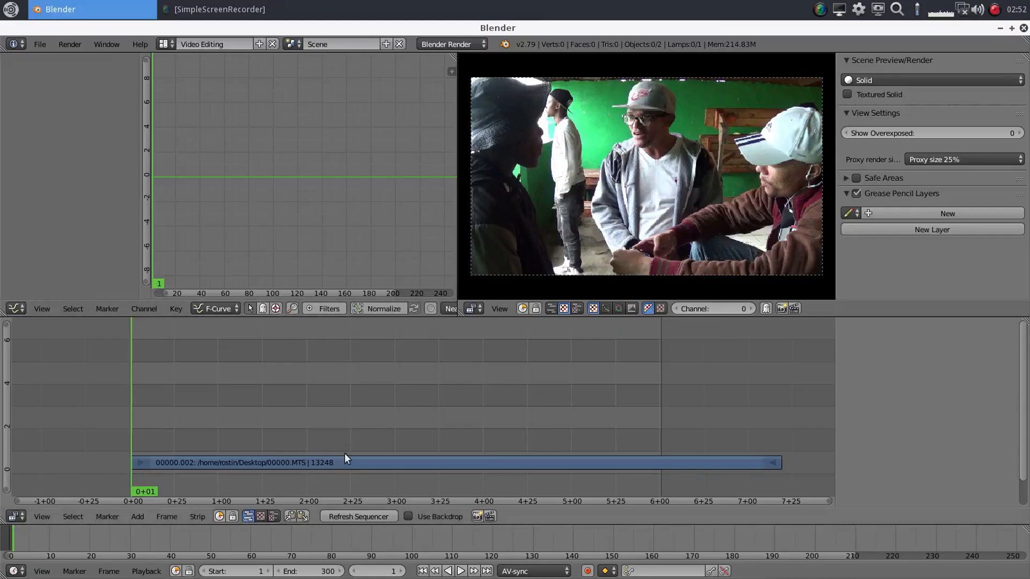
right_click(282, 462)
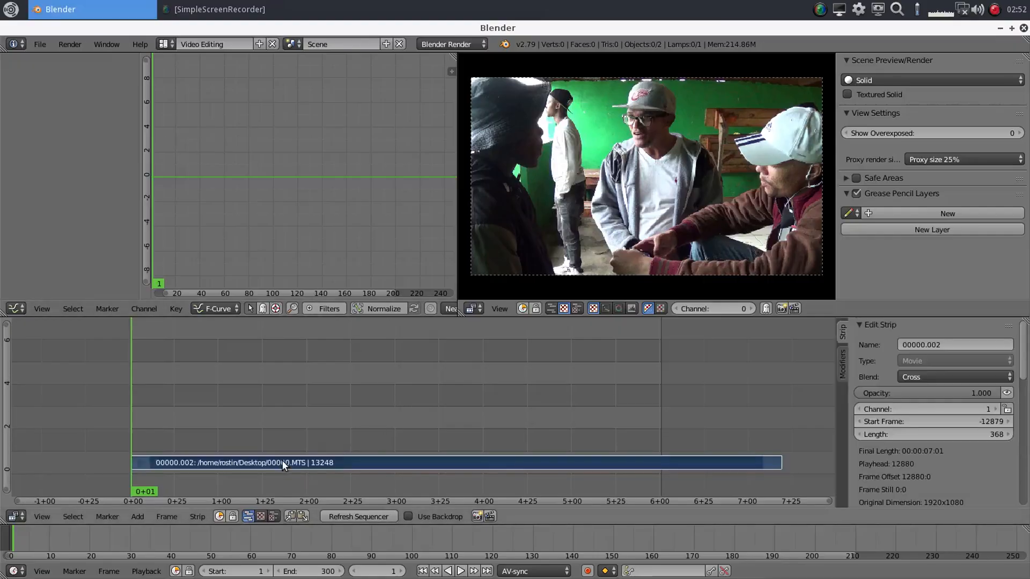
key("g")
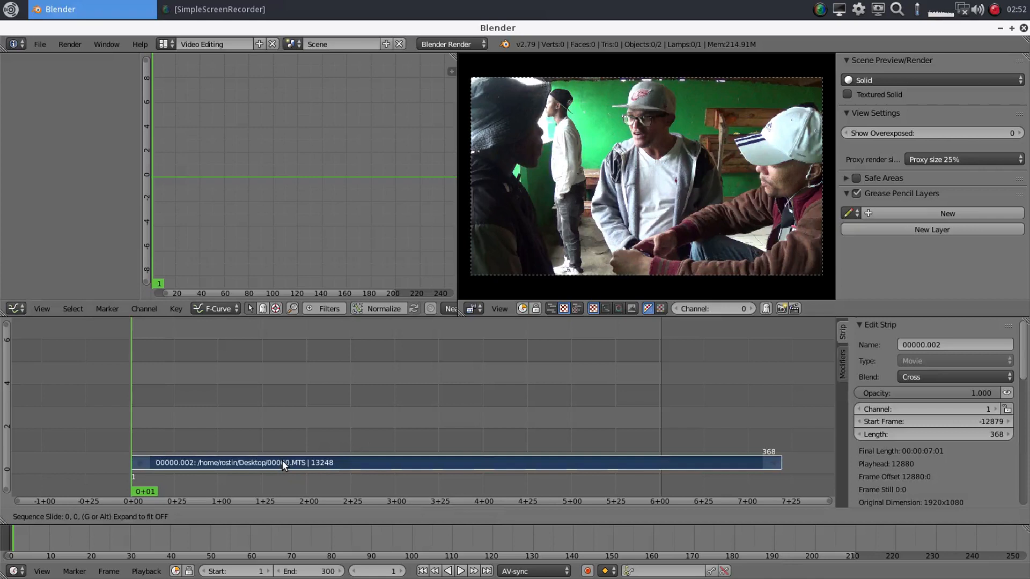
key("y")
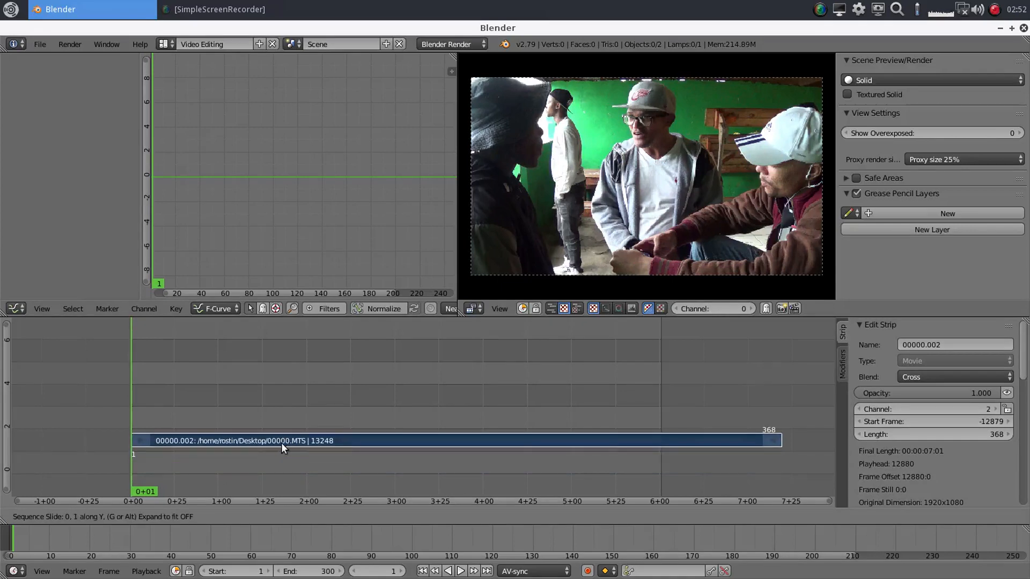
left_click(281, 442)
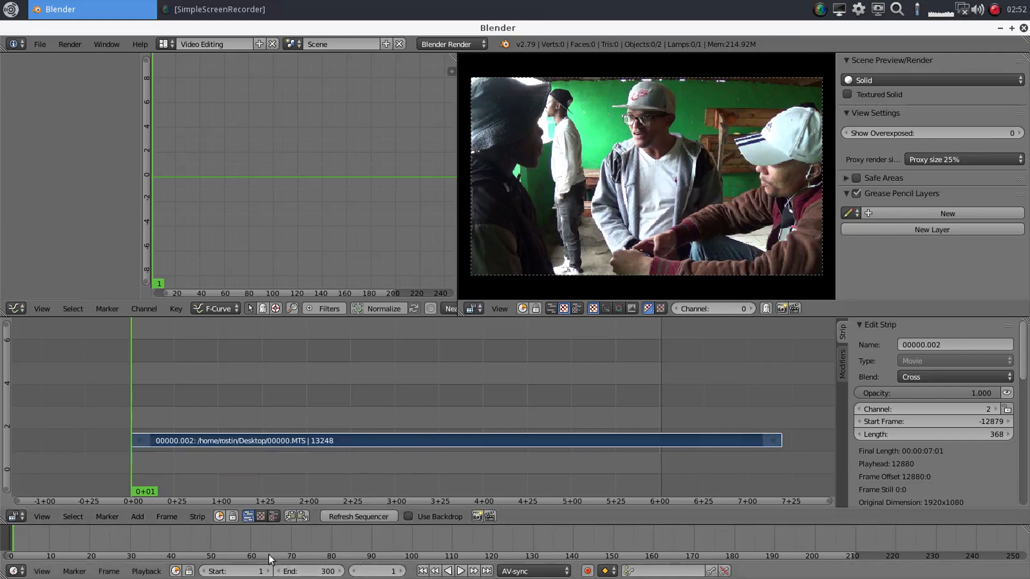
- Add a black Color effect strip in channel 1 and set its length to 300 frames
left_click(139, 517)
mouse_move(155, 424)
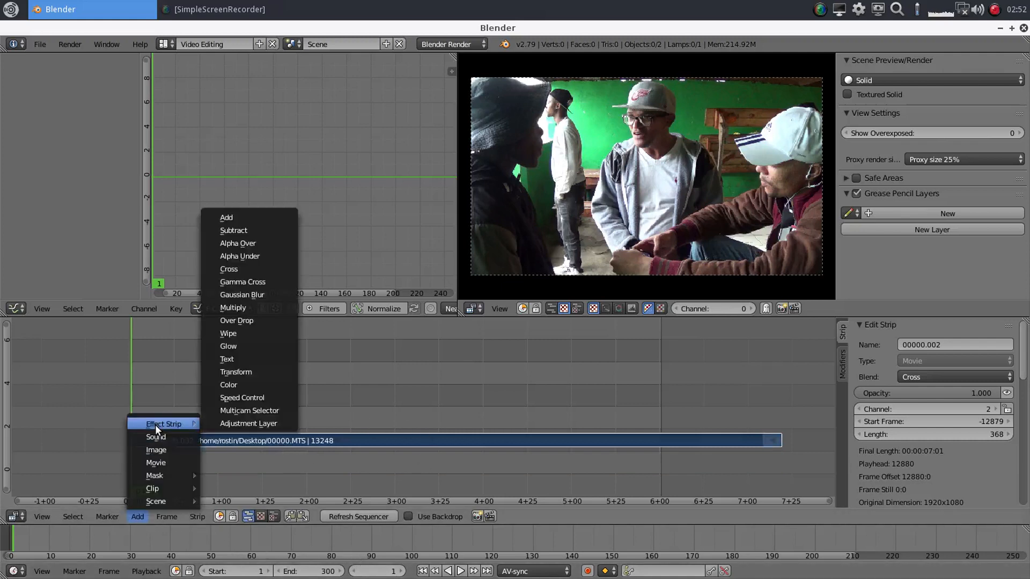
left_click(245, 385)
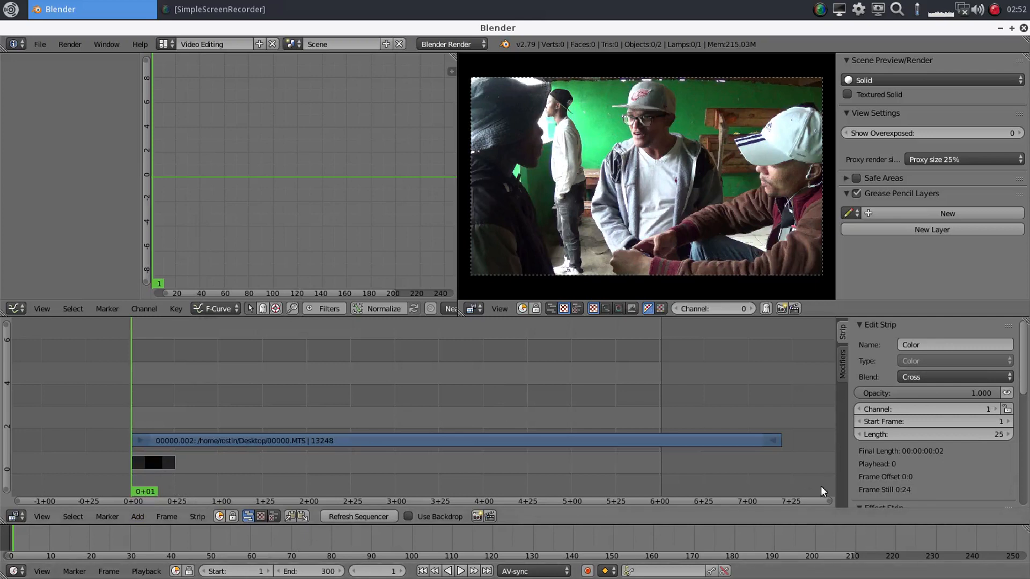
left_click(895, 434)
type("300")
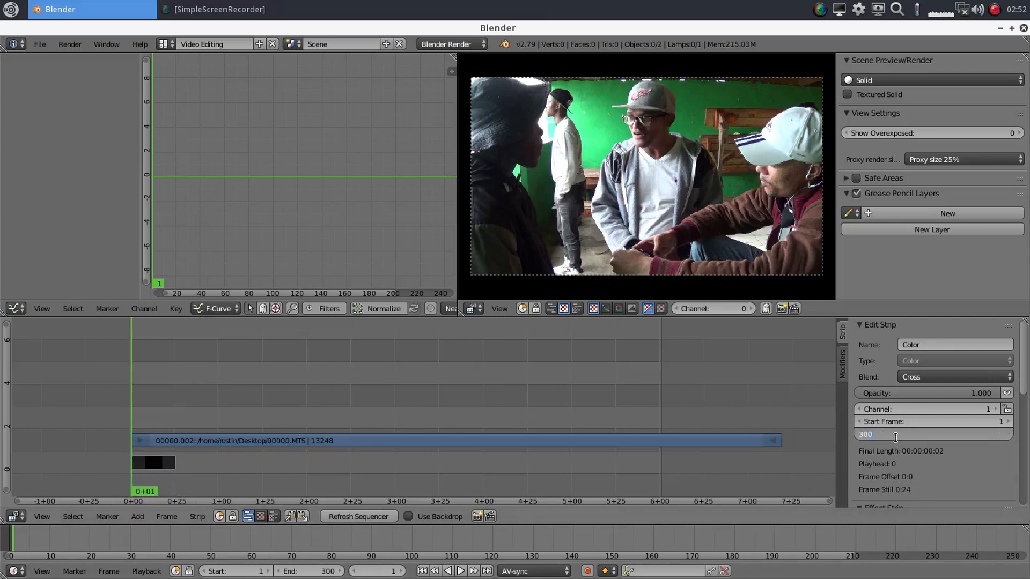
key("Return")
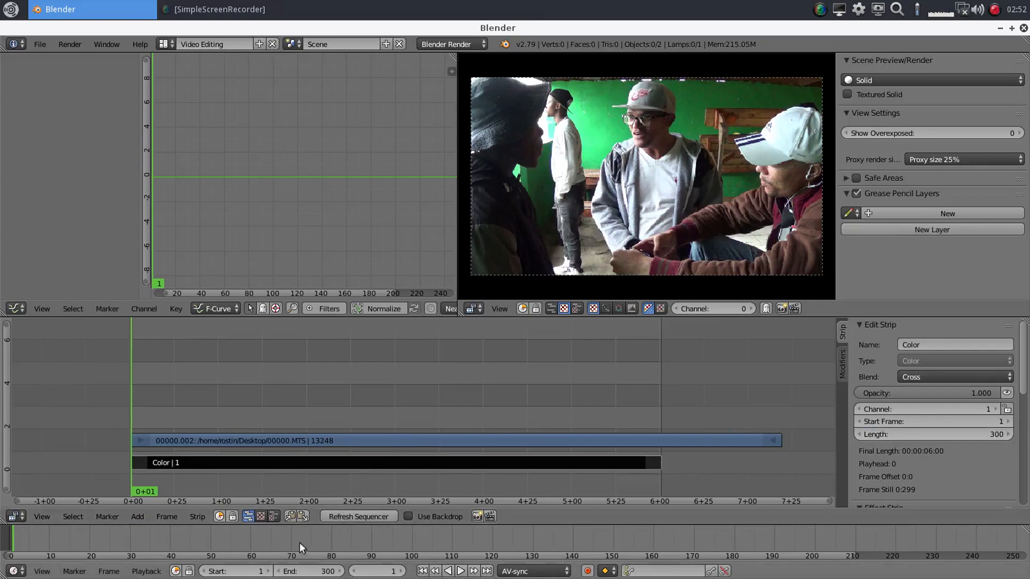
- Add untitled.png from the Desktop as an image strip and set its length to 300 frames
left_click(141, 516)
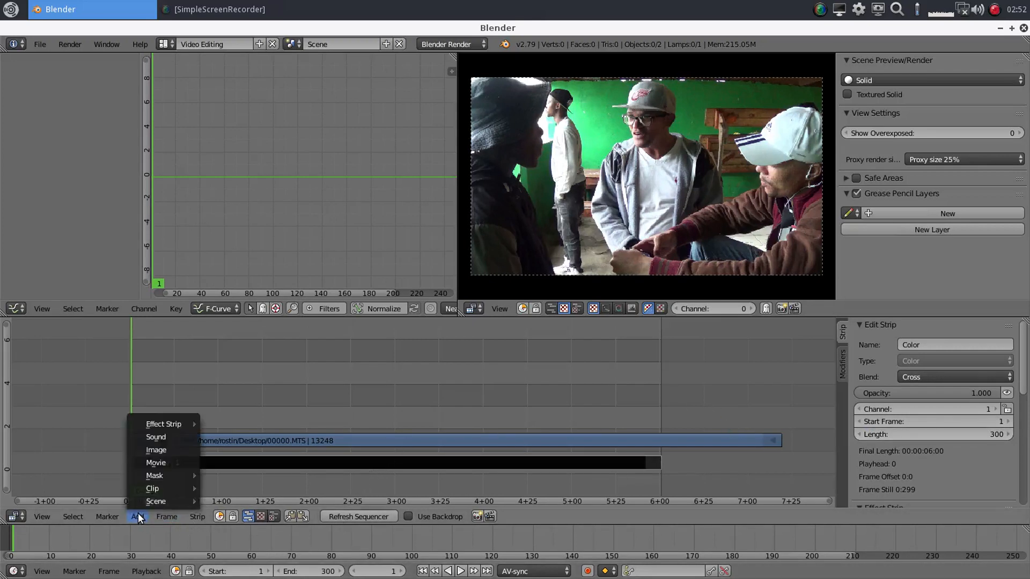
left_click(166, 454)
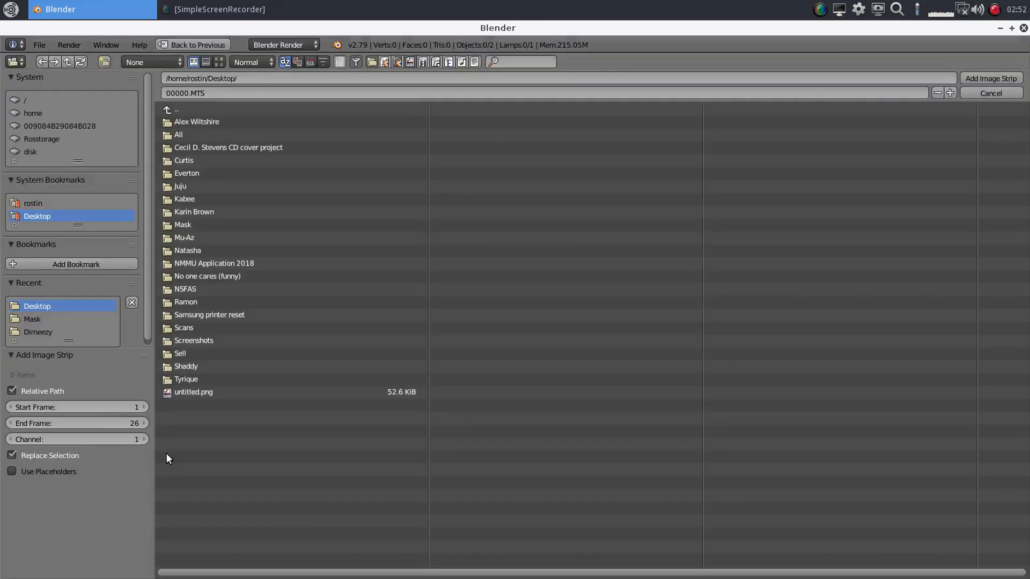
left_click(172, 391)
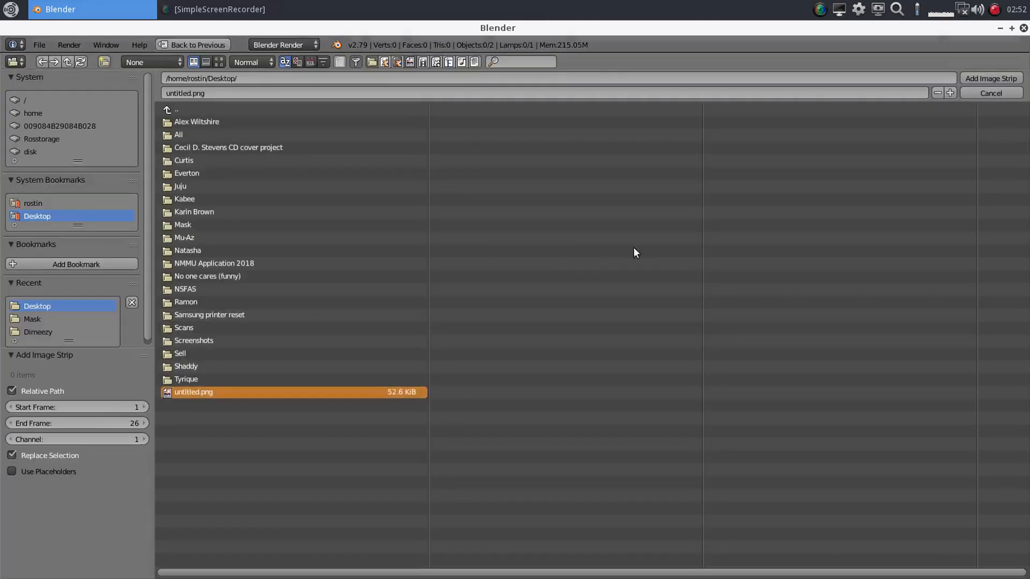
left_click(988, 78)
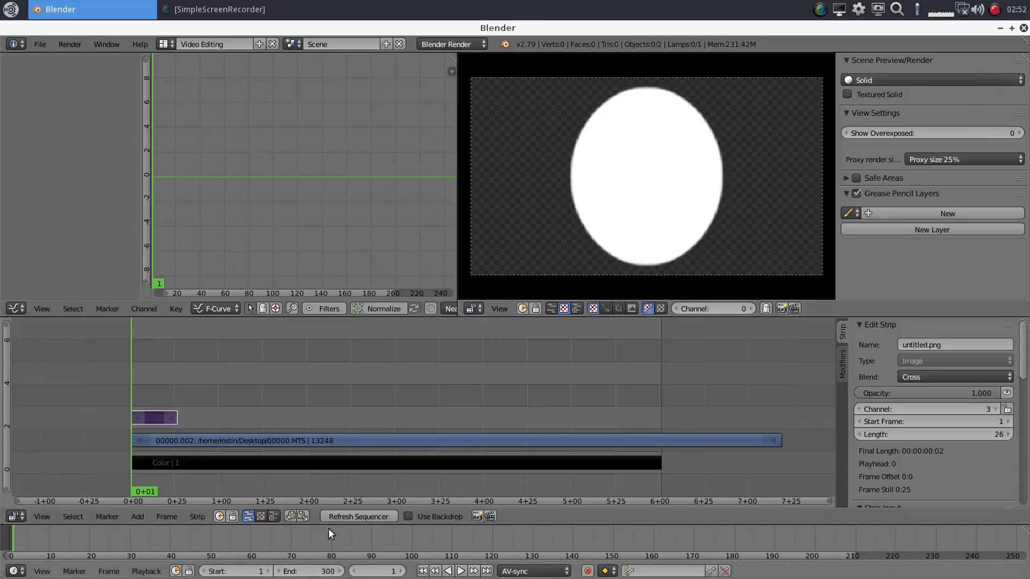
left_click(901, 432)
type("3")
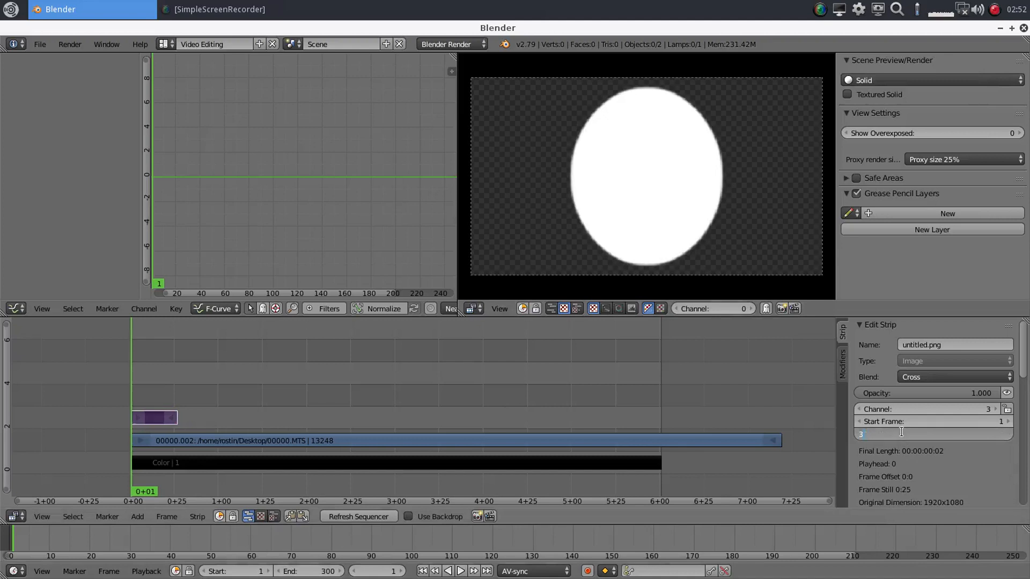
type("00")
key("Return")
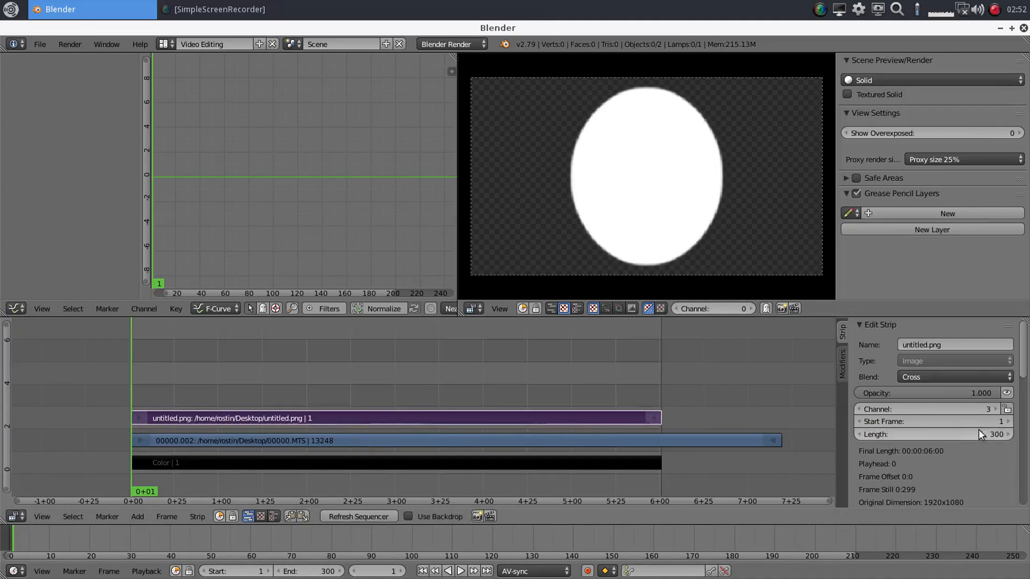
- Mute the untitled.png strip and add a Transform effect strip based on it
left_click(1006, 394)
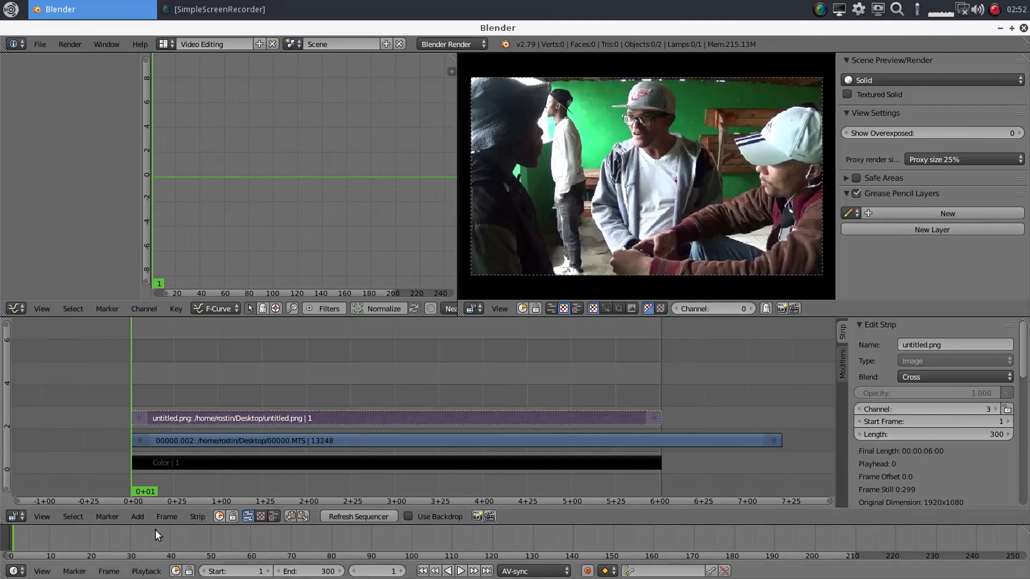
left_click(137, 517)
mouse_move(166, 423)
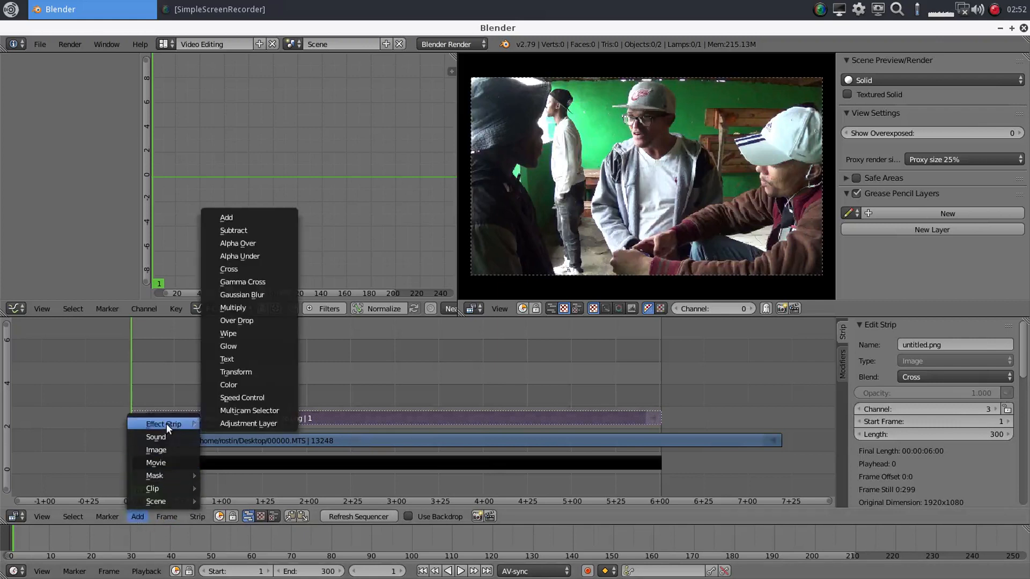
left_click(248, 374)
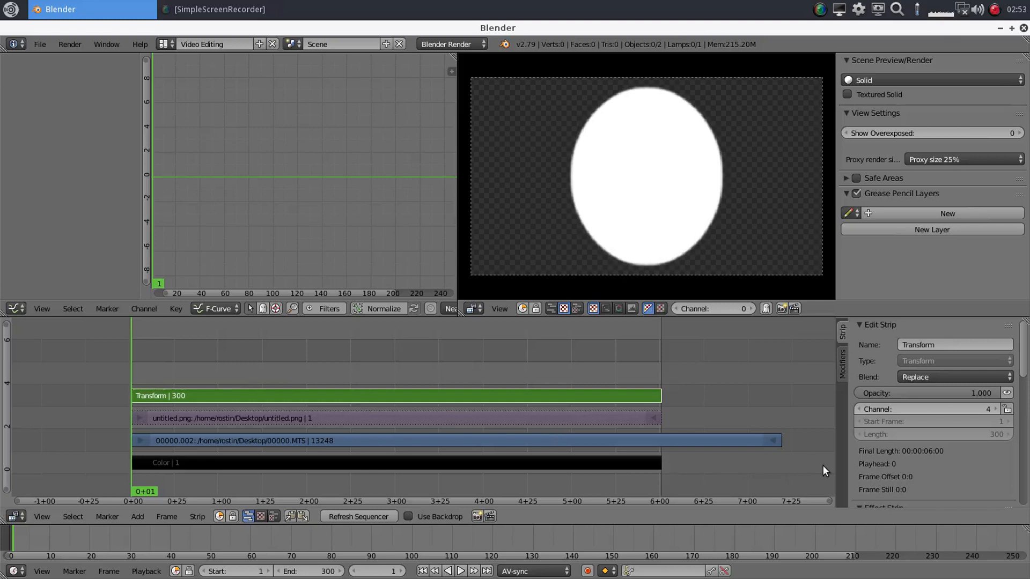
- Set the Transform strip's blend mode to Alpha Over and lower its opacity to 0.804
left_click(957, 374)
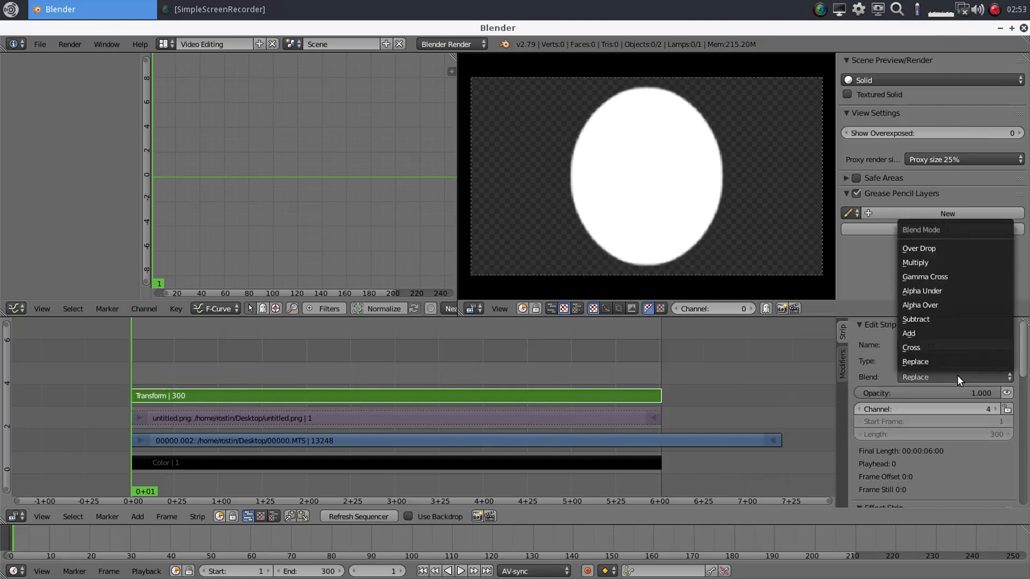
left_click(940, 302)
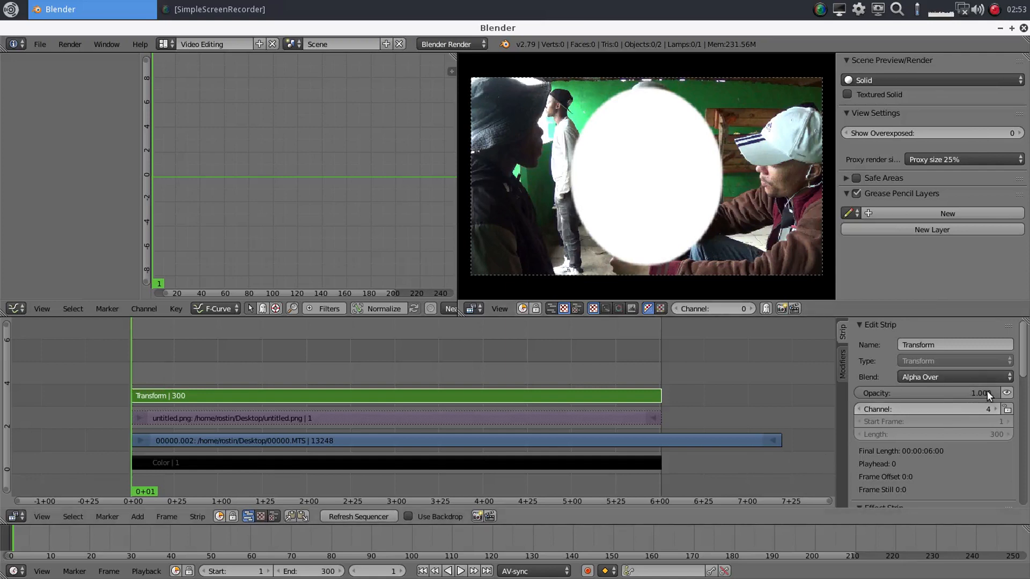
left_click_drag(936, 393, 906, 393)
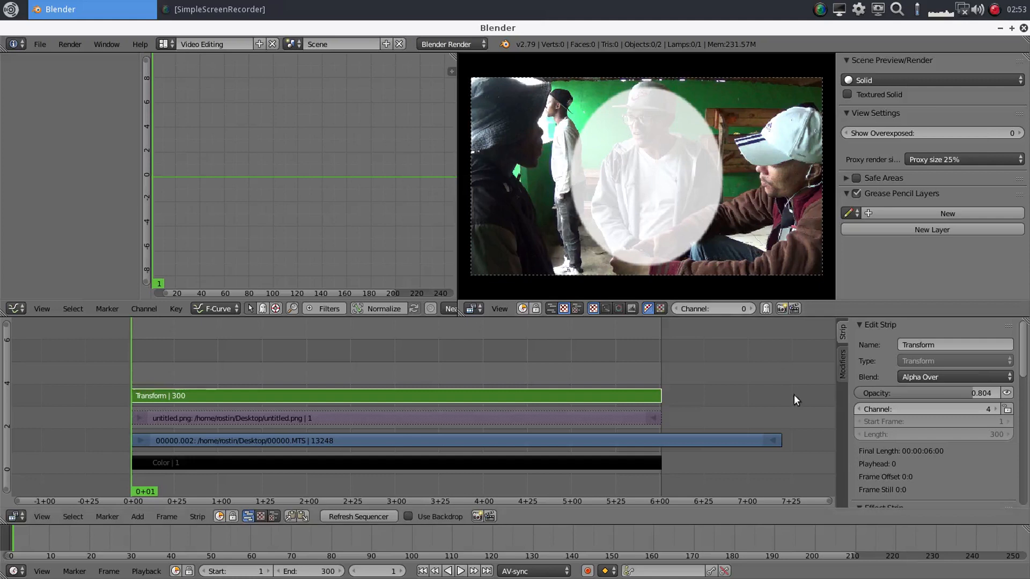
- Bring up the Transform strip's position and scale settings, then play and scrub the early footage to examine movement under the oval, stopping at frame 68
left_click_drag(1024, 346, 1027, 403)
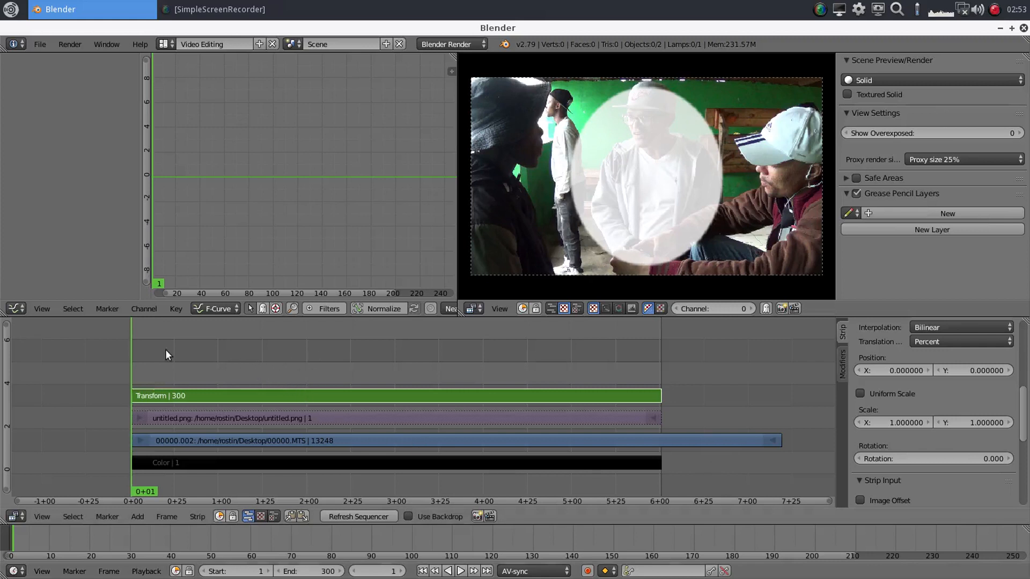
key("alt+a")
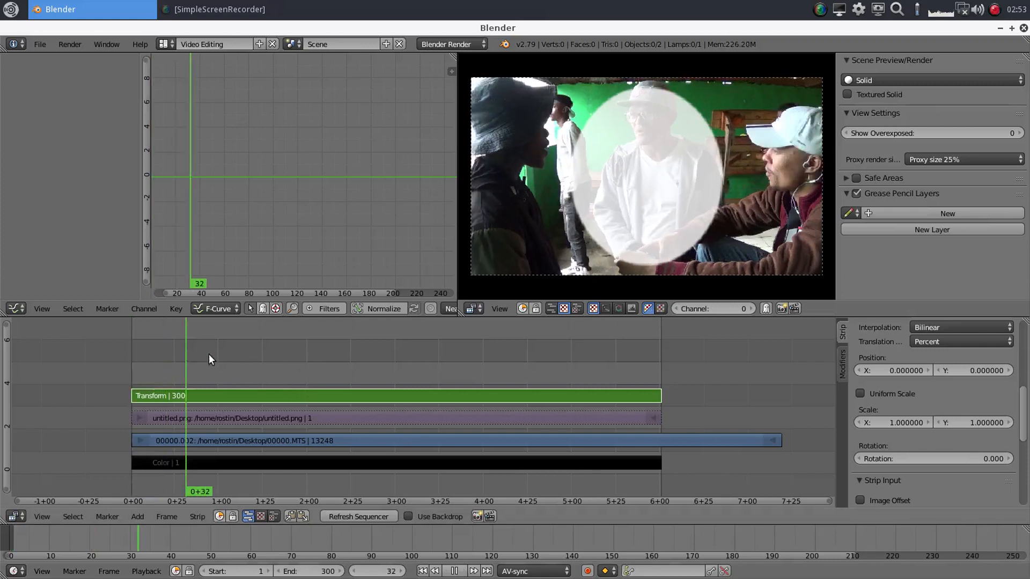
key("alt+a")
left_click_drag(262, 354, 312, 353)
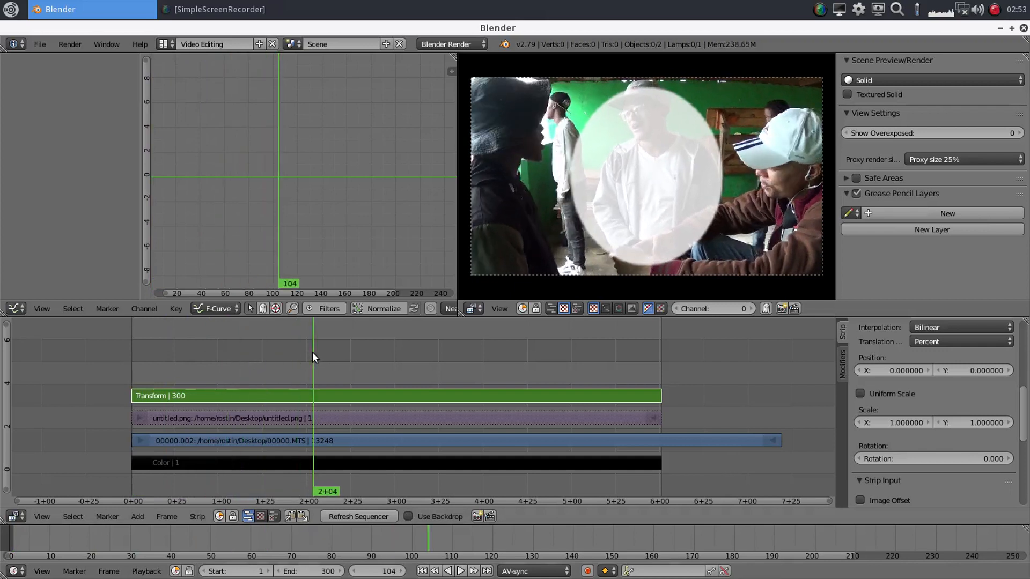
left_click(297, 356)
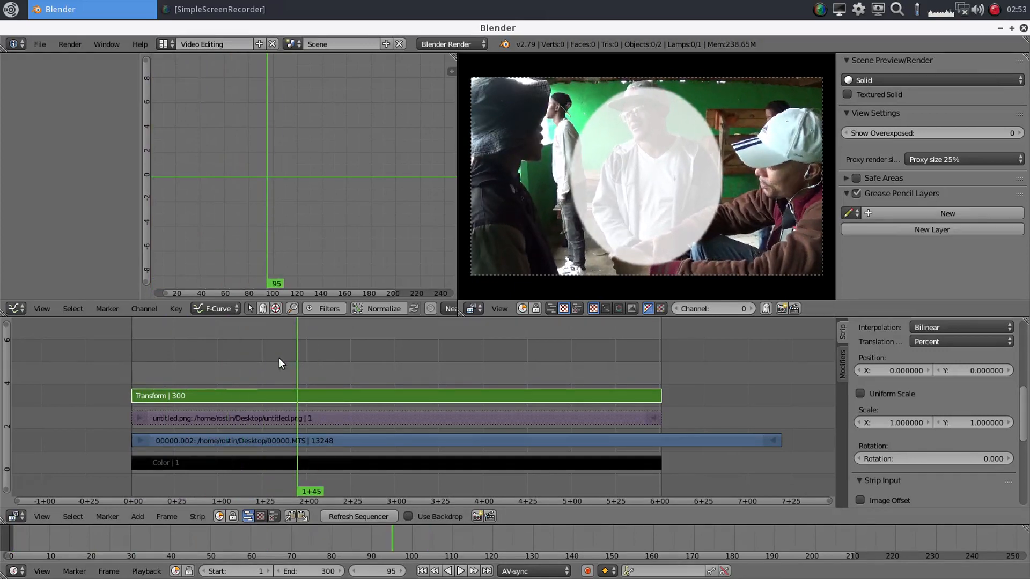
left_click(279, 358)
left_click_drag(253, 362, 228, 361)
key("Left")
key("Left")
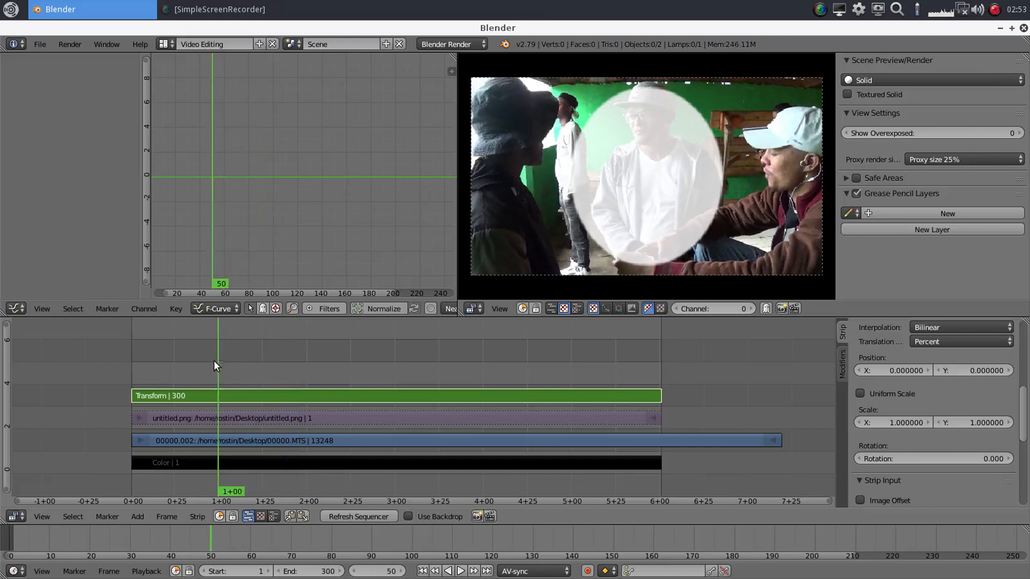
left_click(248, 358)
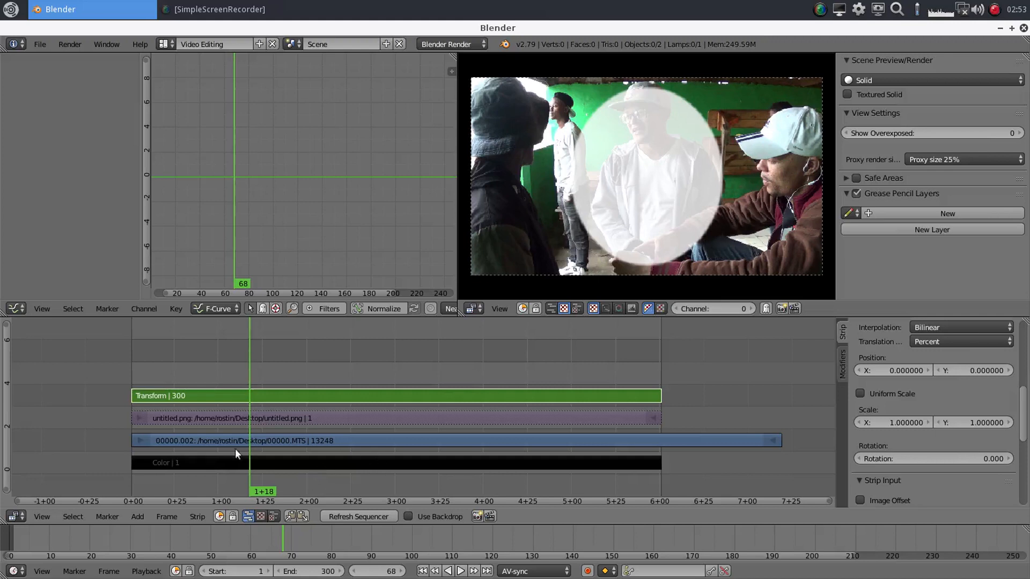
left_click(271, 441)
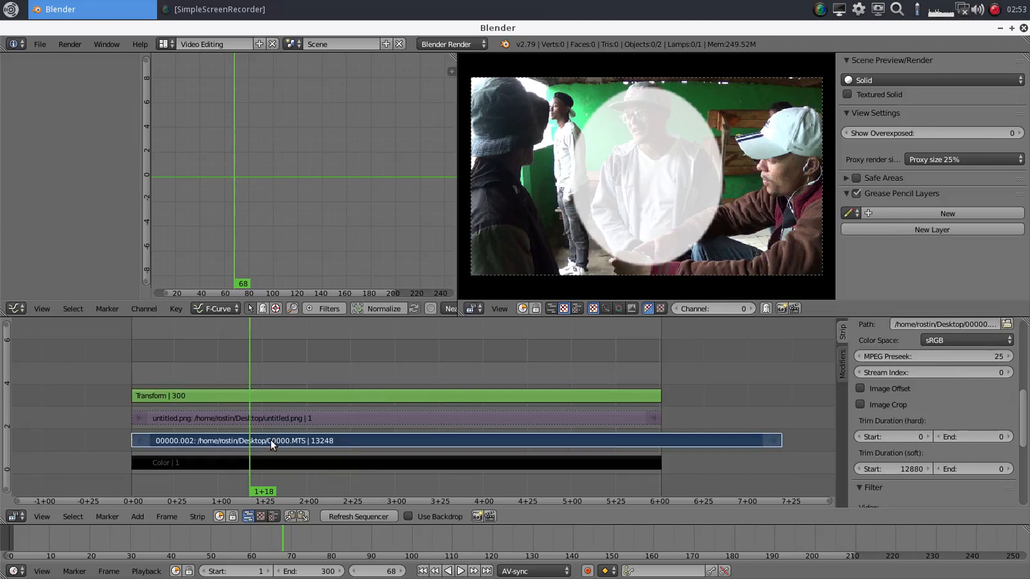
left_click_drag(132, 441, 250, 443)
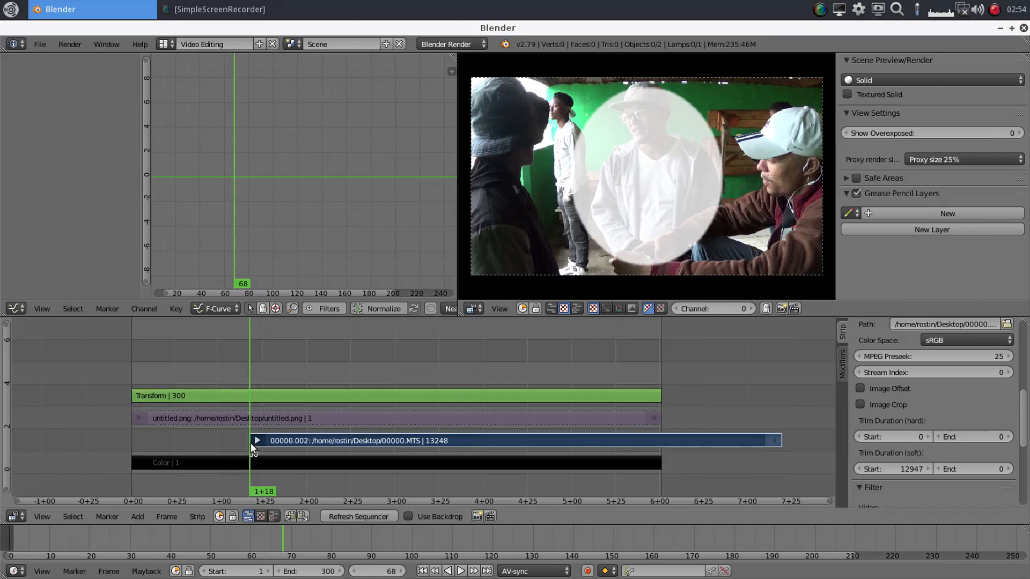
key("ctrl+z")
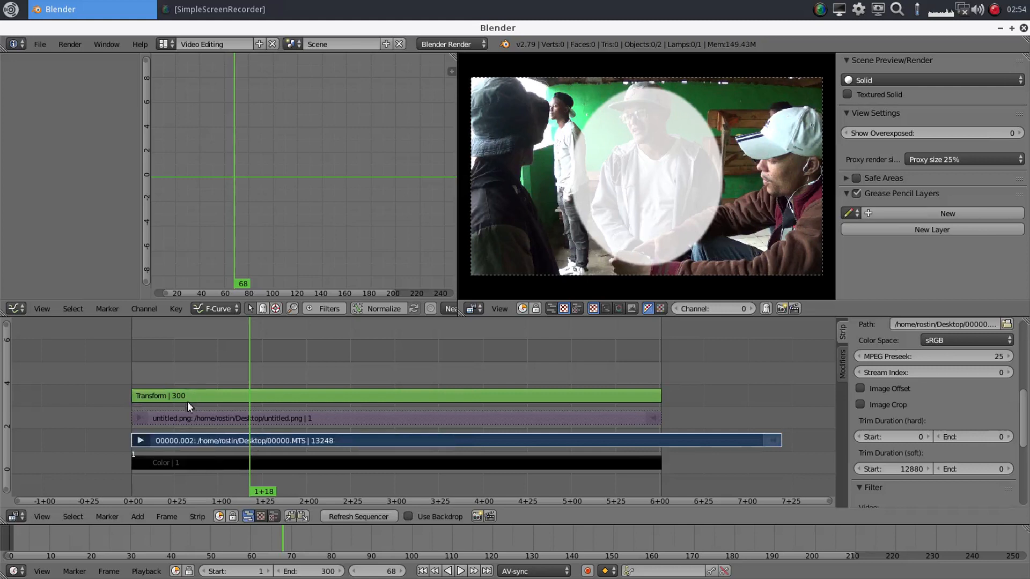
- Trim the start of the untitled.png strip to the playhead at frame 68
left_click(177, 419)
left_click_drag(135, 417, 255, 423)
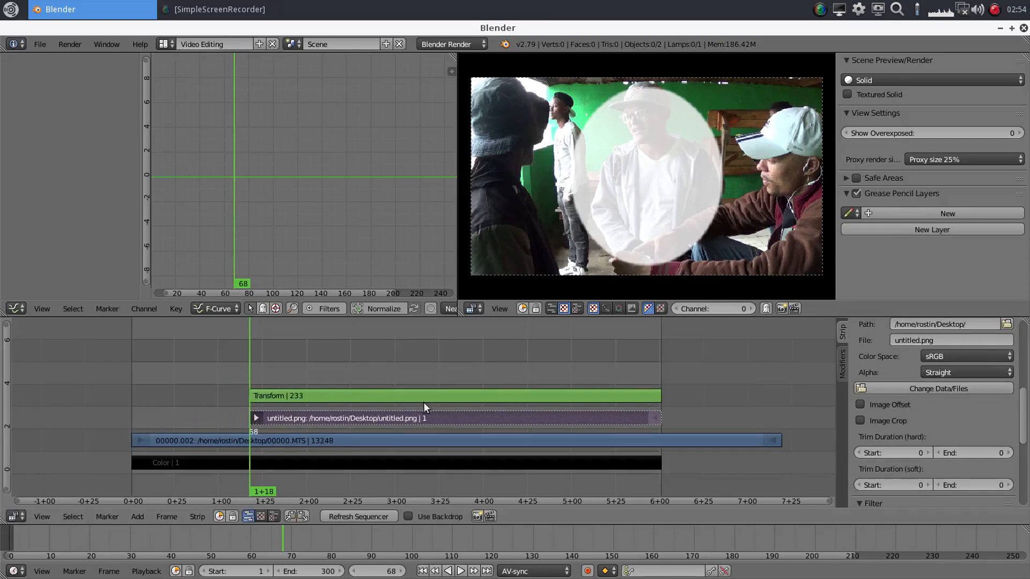
mouse_move(1025, 401)
left_mouse_down()
mouse_move(1025, 447)
mouse_move(1025, 397)
left_mouse_up()
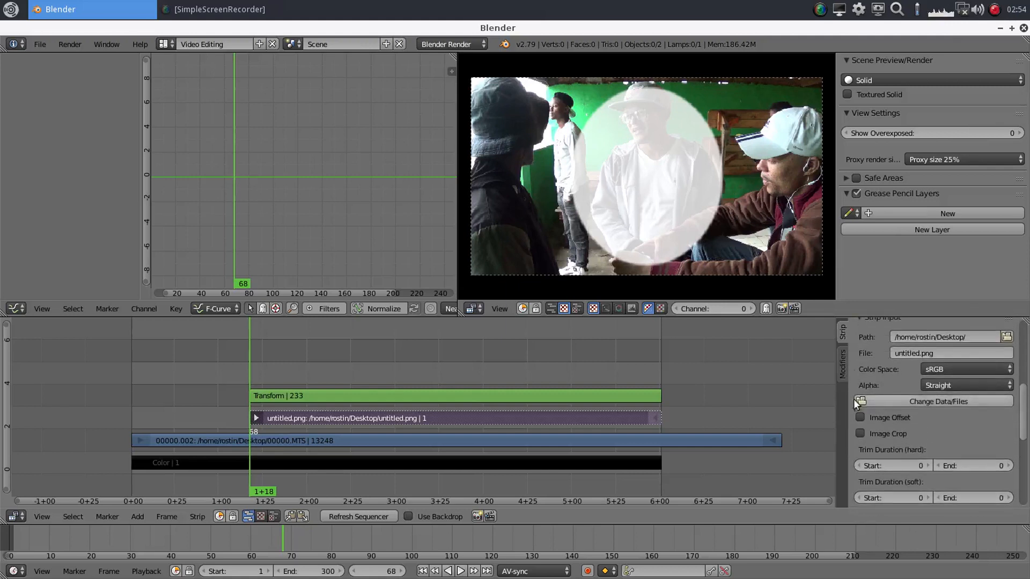
- Move the Transform strip's oval to about X 37.53, Y 32.55 and scale it to X 0.37, Y 0.13
right_click(487, 398)
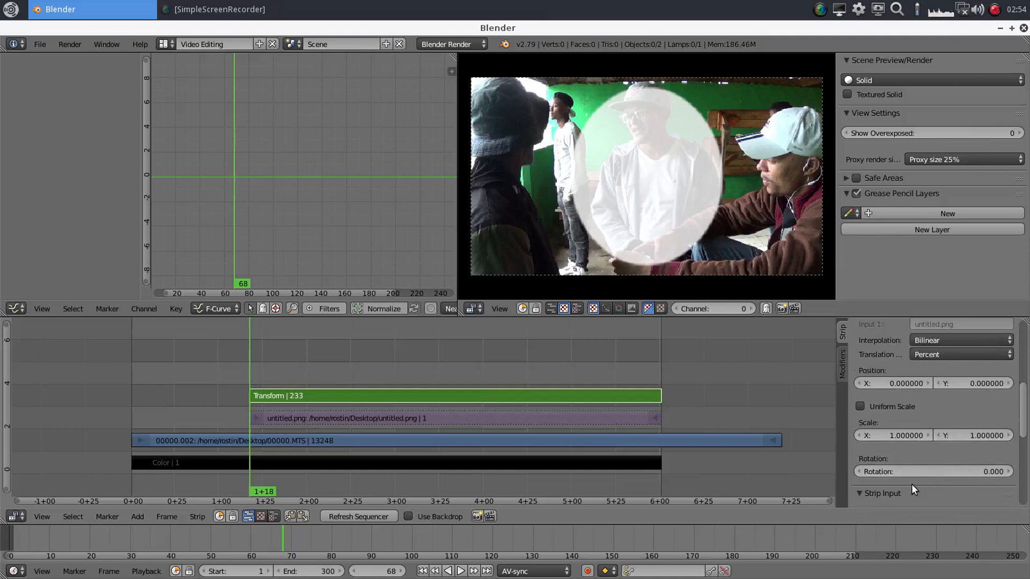
left_click_drag(880, 385, 965, 382)
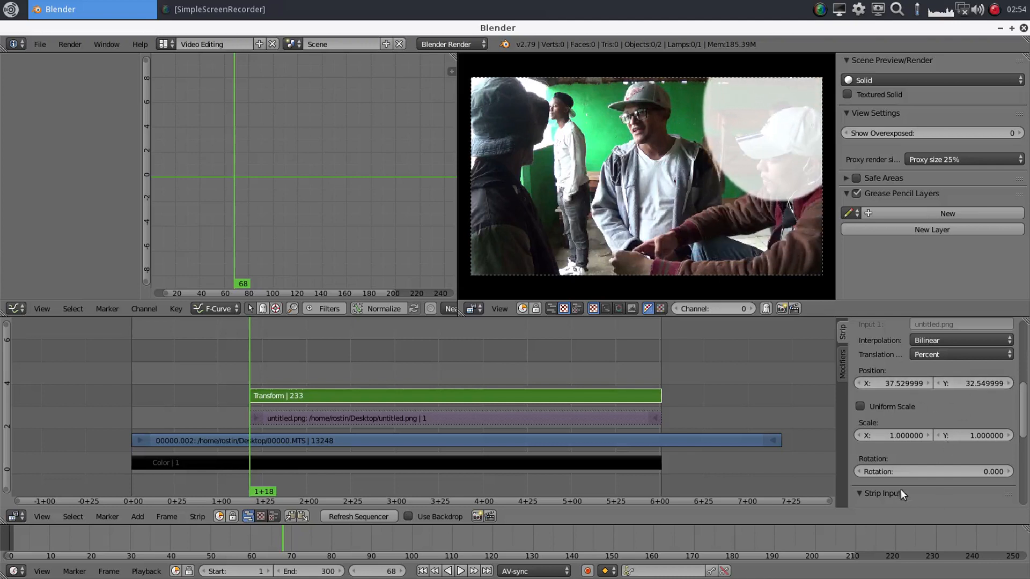
left_click_drag(901, 435, 868, 435)
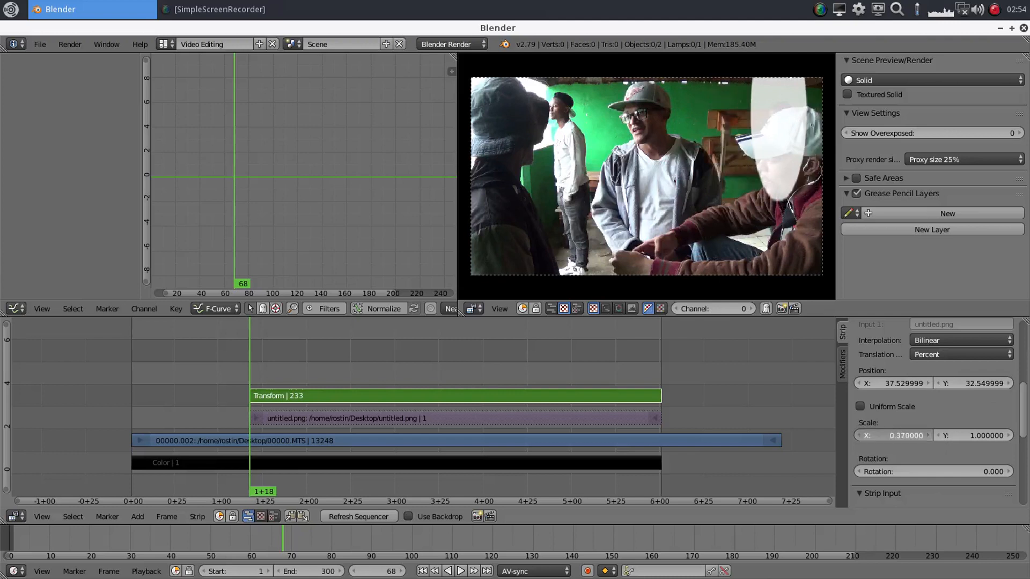
left_click_drag(989, 436, 891, 435)
left_click_drag(978, 435, 981, 436)
left_click_drag(891, 436, 896, 436)
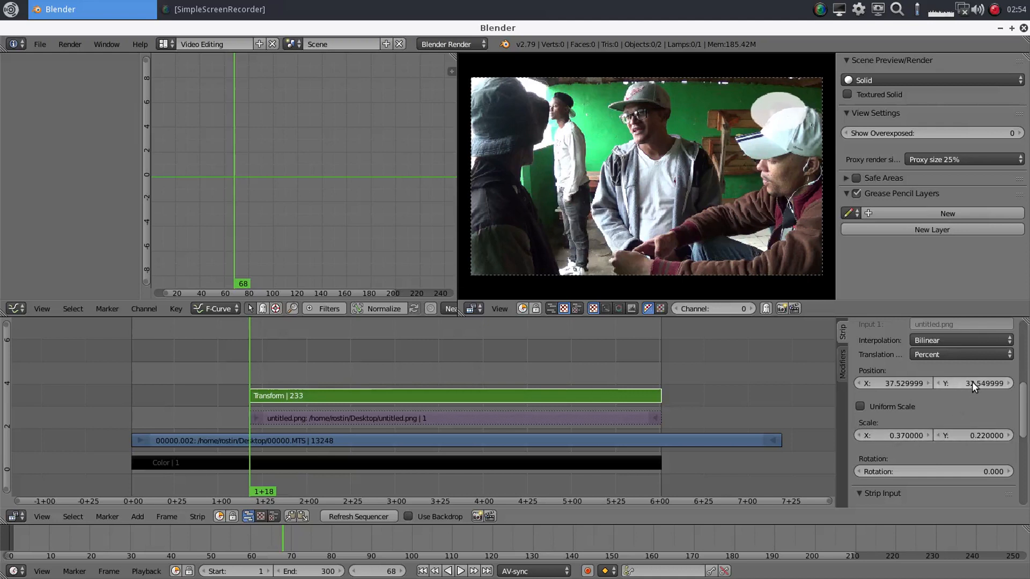
left_click_drag(974, 436, 964, 436)
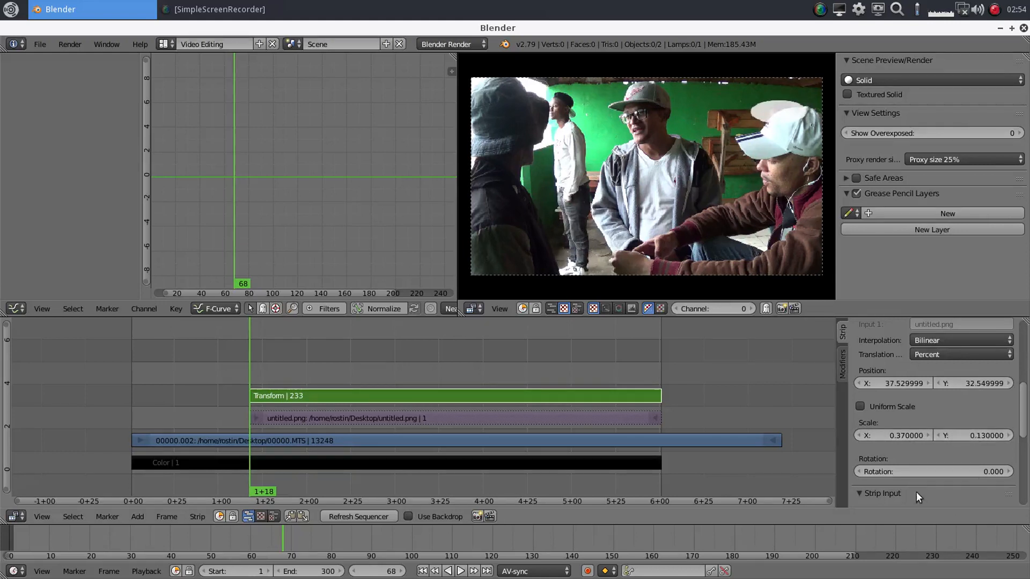
- Rotate the oval to 15.3, reduce its X scale to 0.31, and refine its position to X 37.86, Y 33.39
left_click_drag(922, 471, 931, 471)
left_click_drag(874, 433, 886, 438)
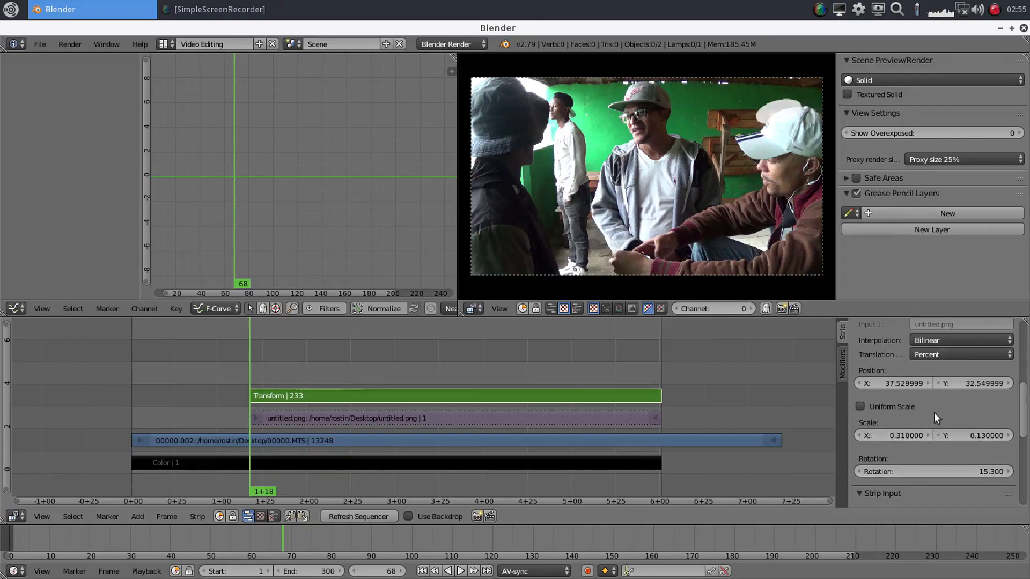
left_click_drag(945, 382, 957, 383)
left_click_drag(888, 383, 893, 383)
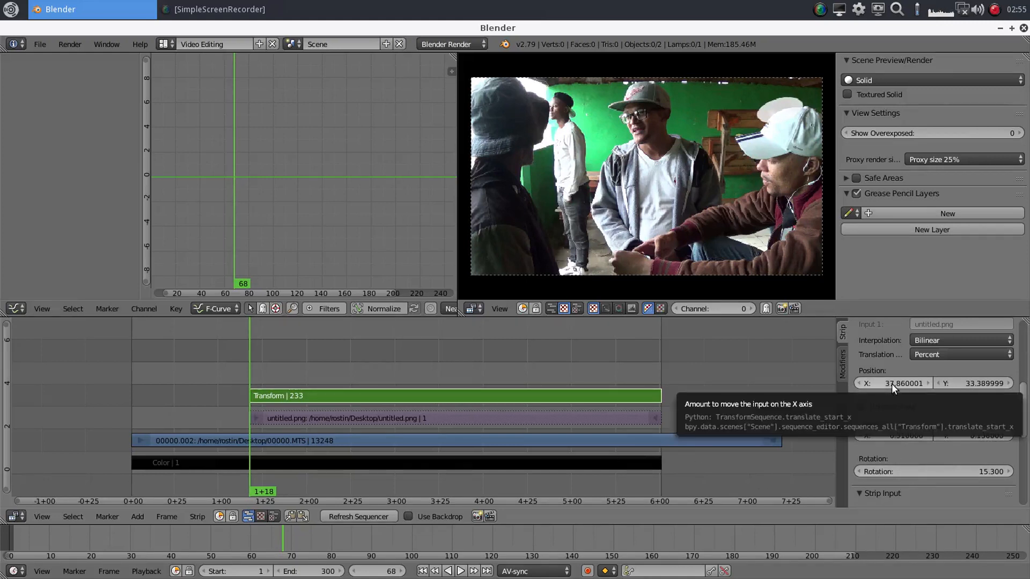
- Keyframe the Transform strip's X and Y position, X and Y scale, and rotation at frame 68
key("i")
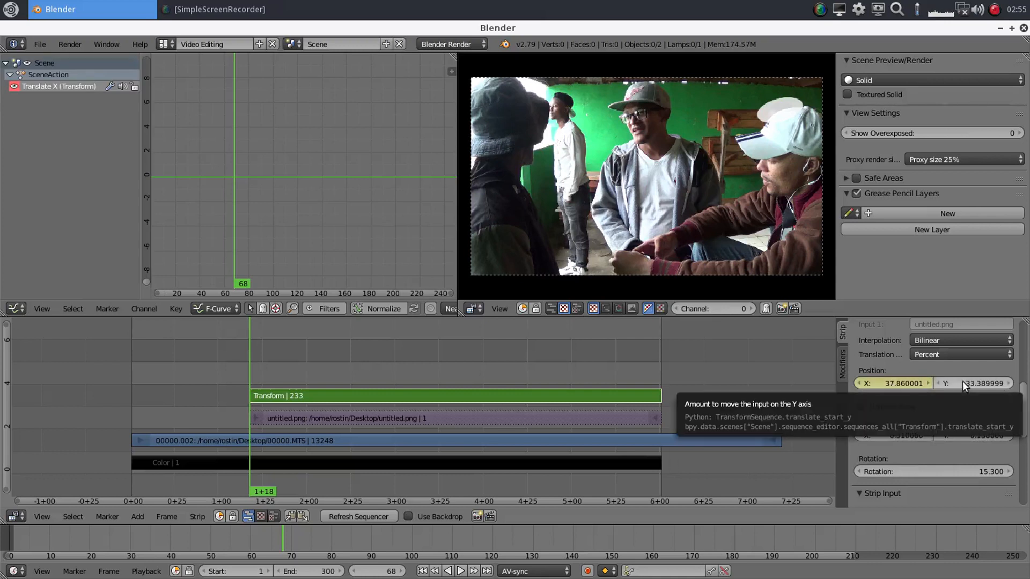
key("i")
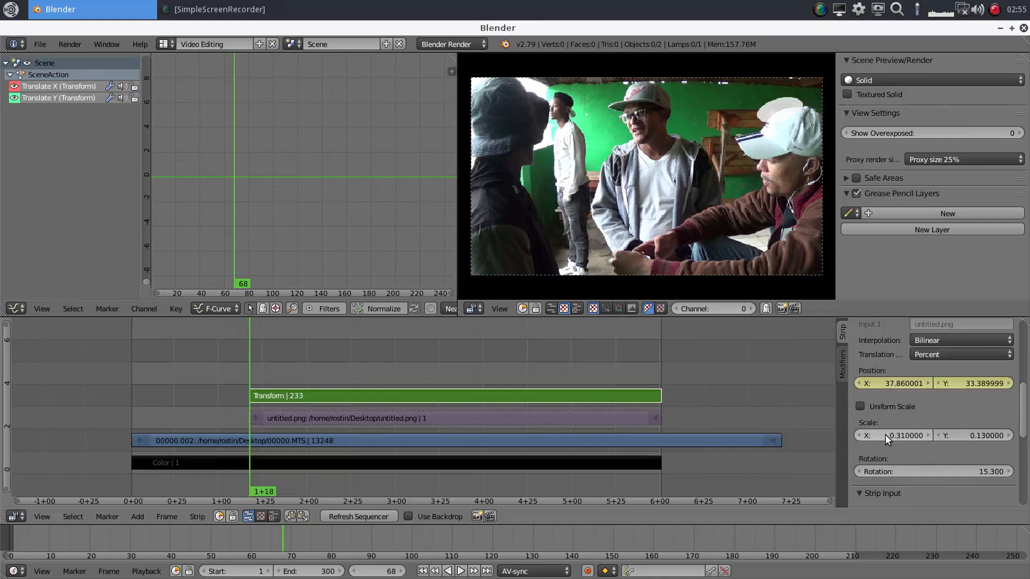
key("i")
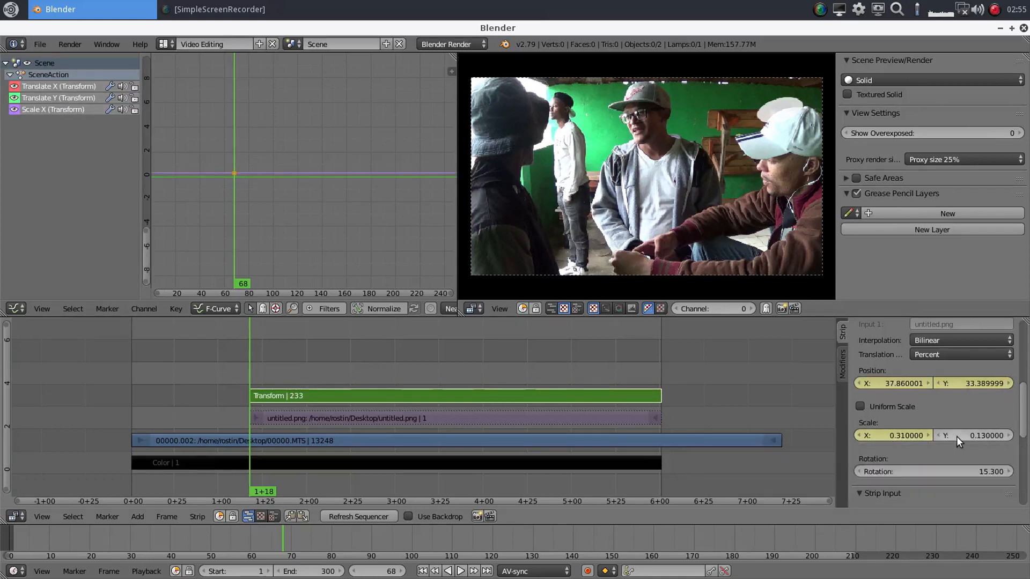
key("i")
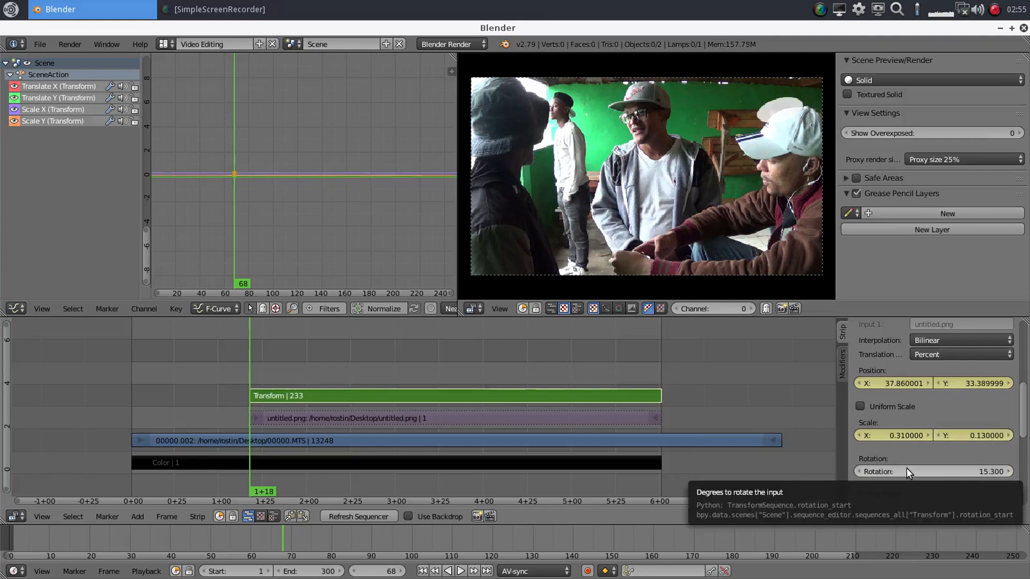
key("i")
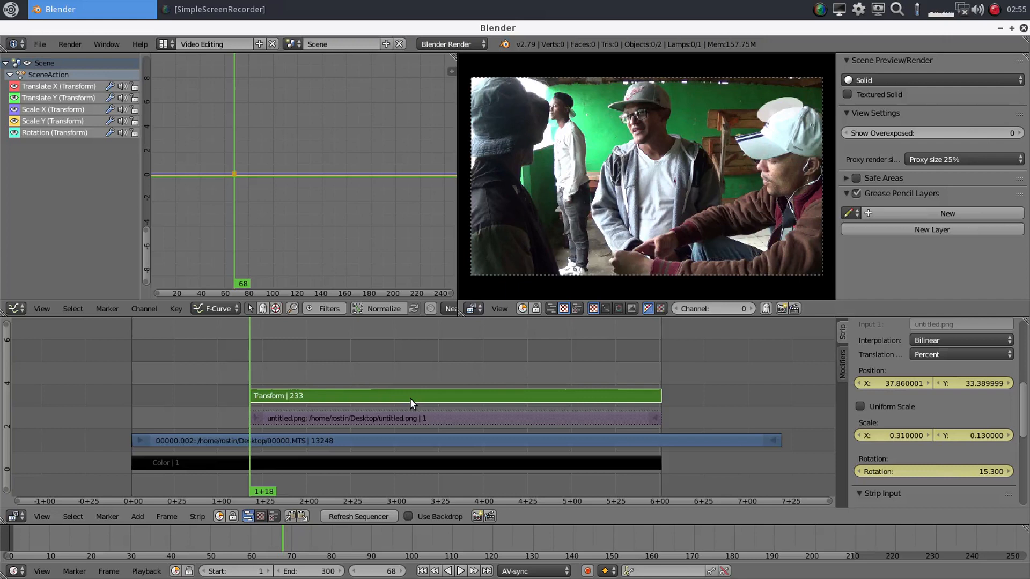
key("ctrl+Up")
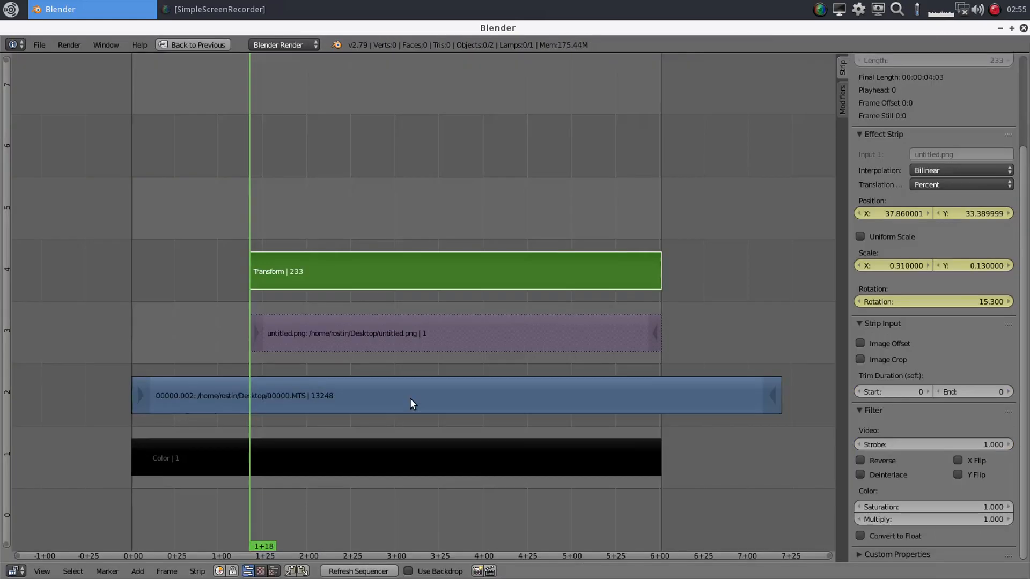
key("ctrl+space")
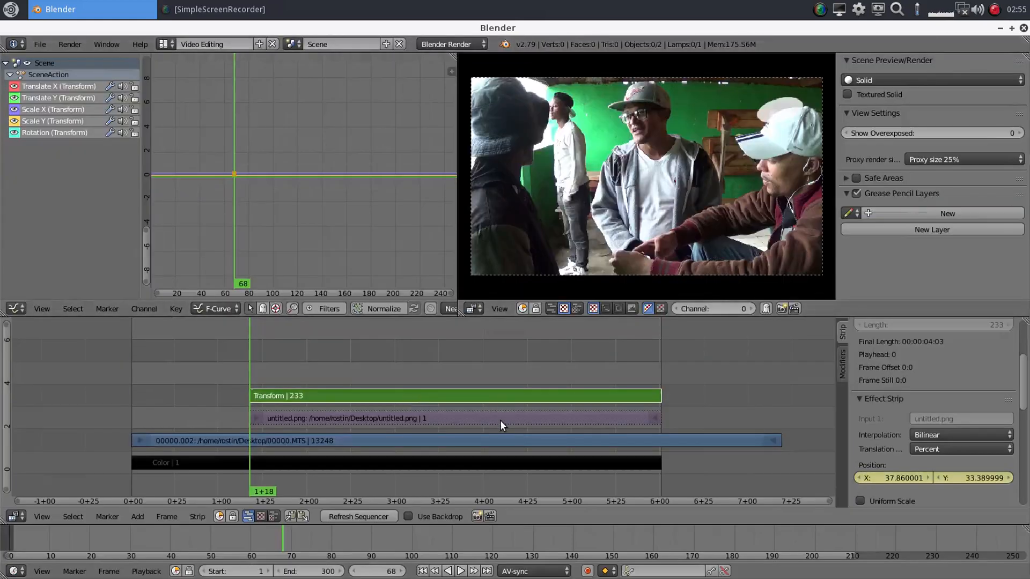
- At frame 88, set the Transform strip's X position to 36.33 and keyframe its position, scale and rotation
key("Up")
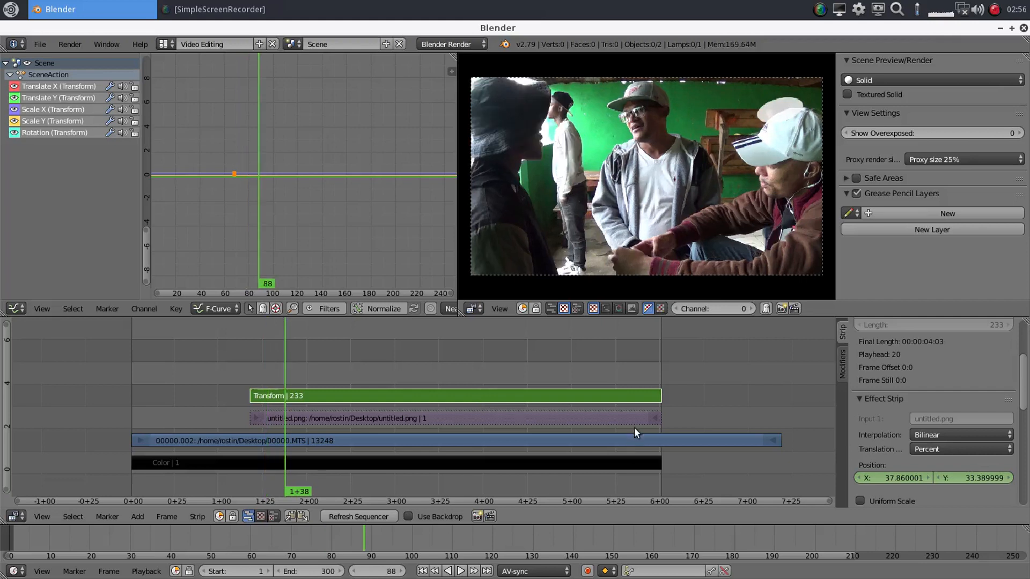
scroll(985, 392, "down", 5)
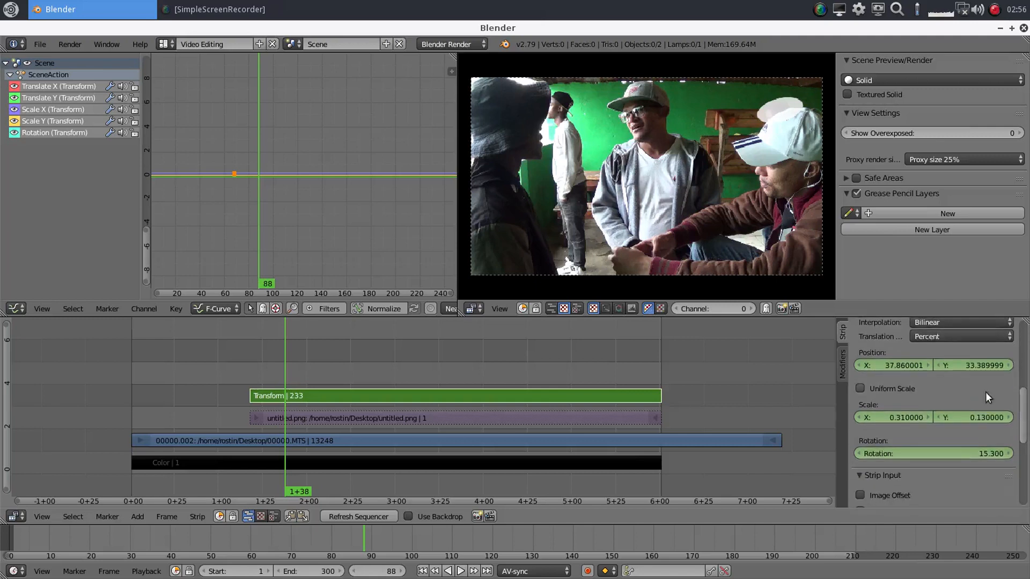
left_click_drag(912, 364, 883, 365)
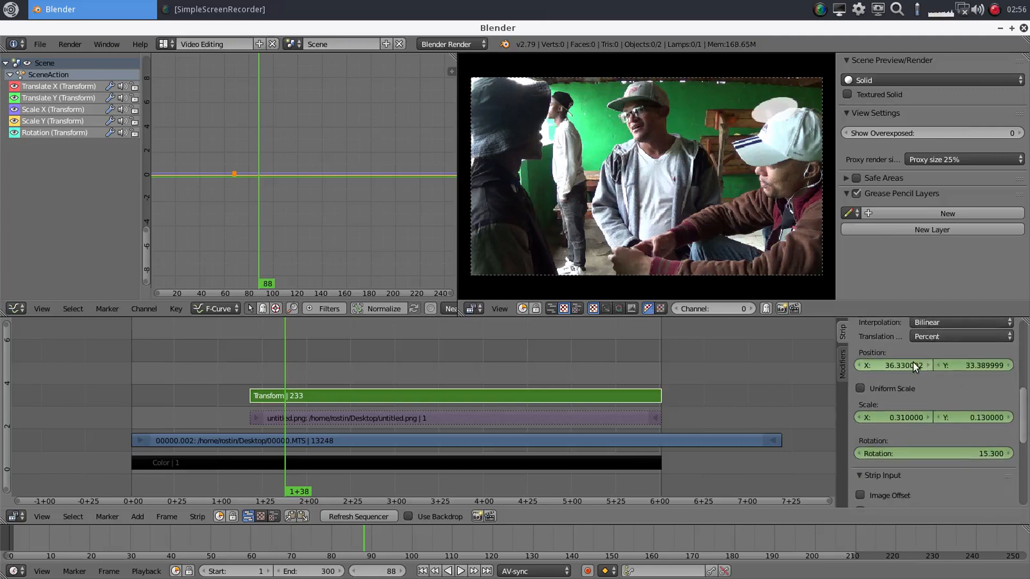
key("i")
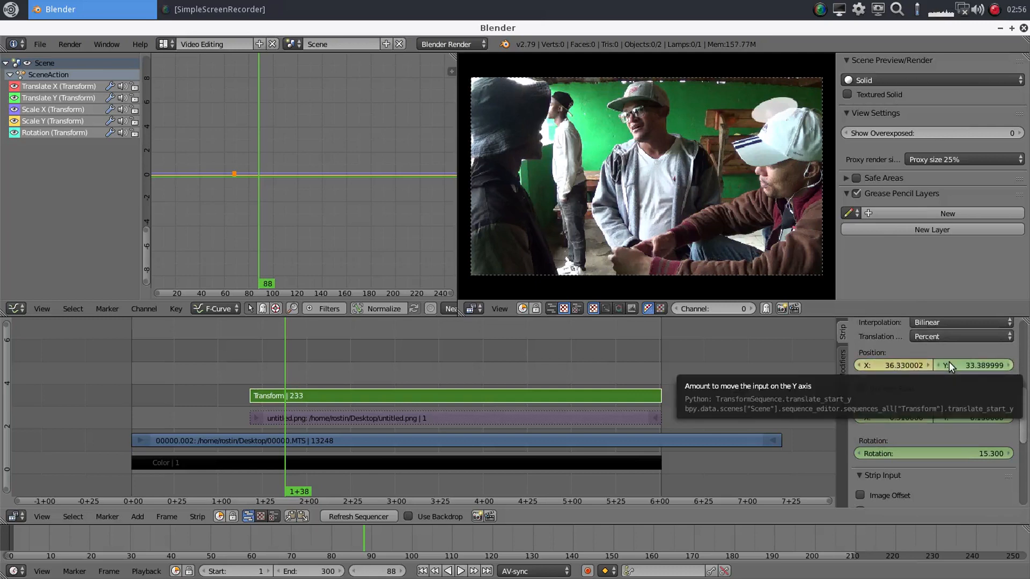
key("i")
key("i")
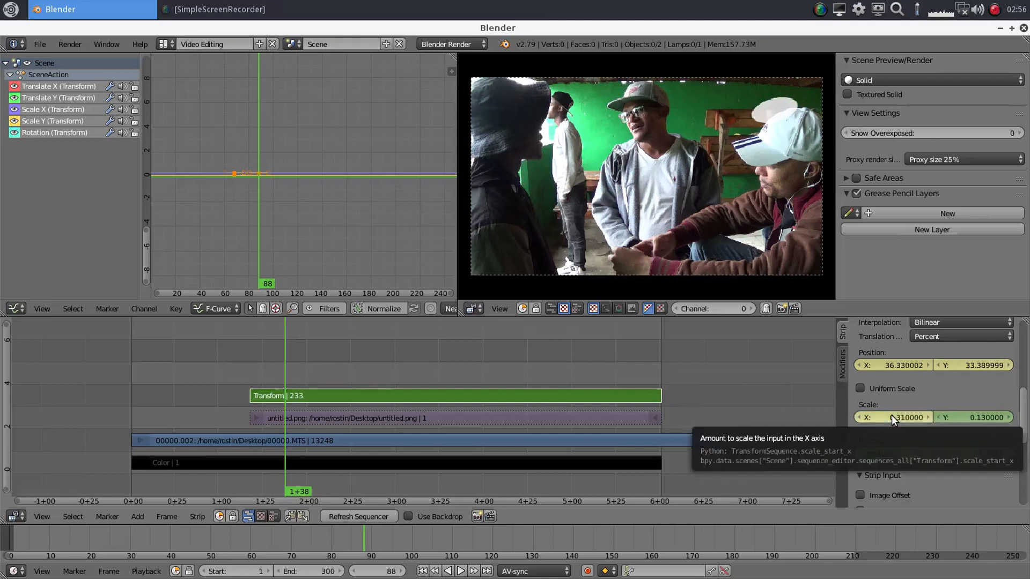
key("i")
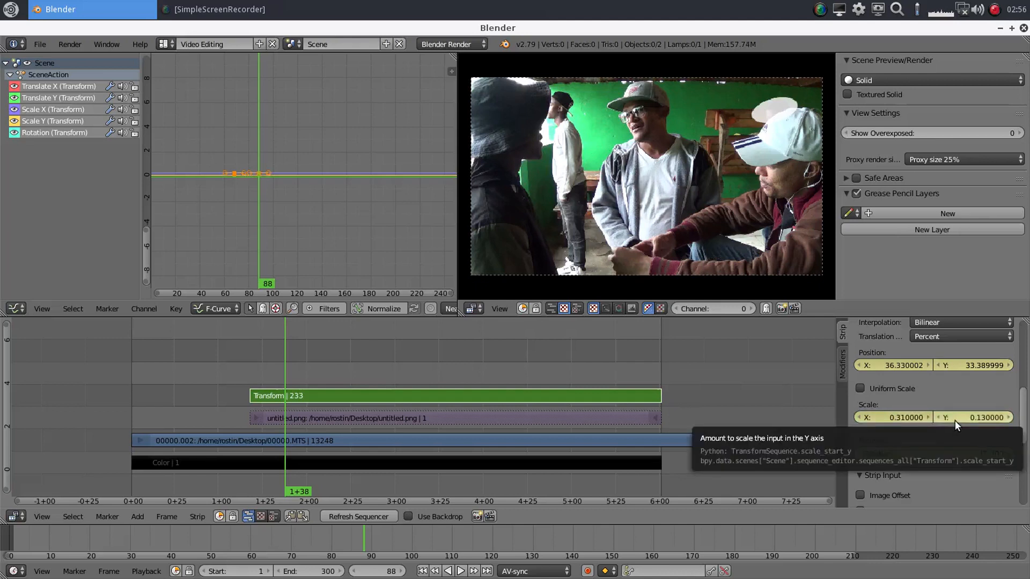
key("i")
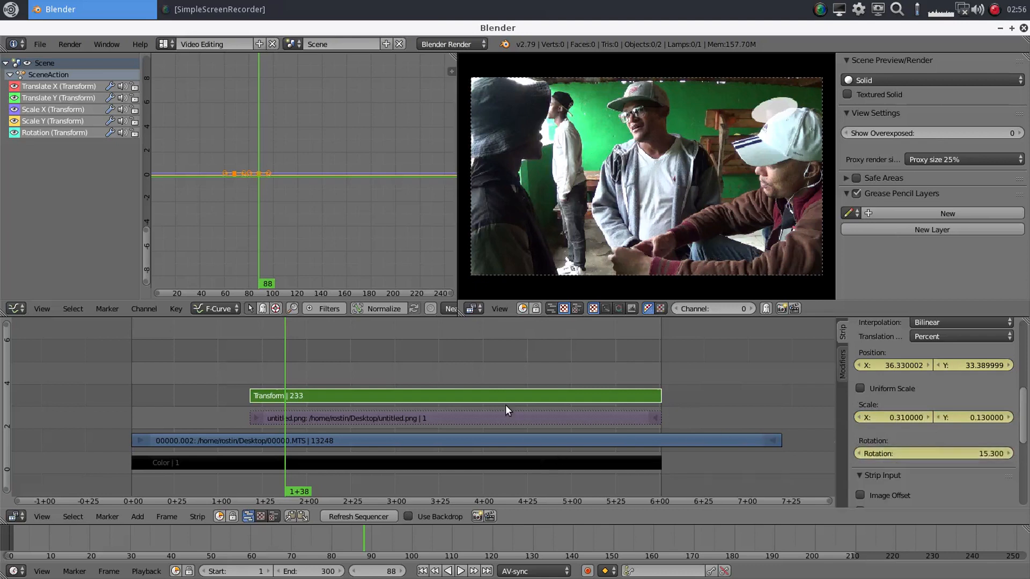
- At frame 108, set the oval's rotation to 28.2 and Y scale to 0.25, then keyframe its position, scale and rotation
key("alt+a")
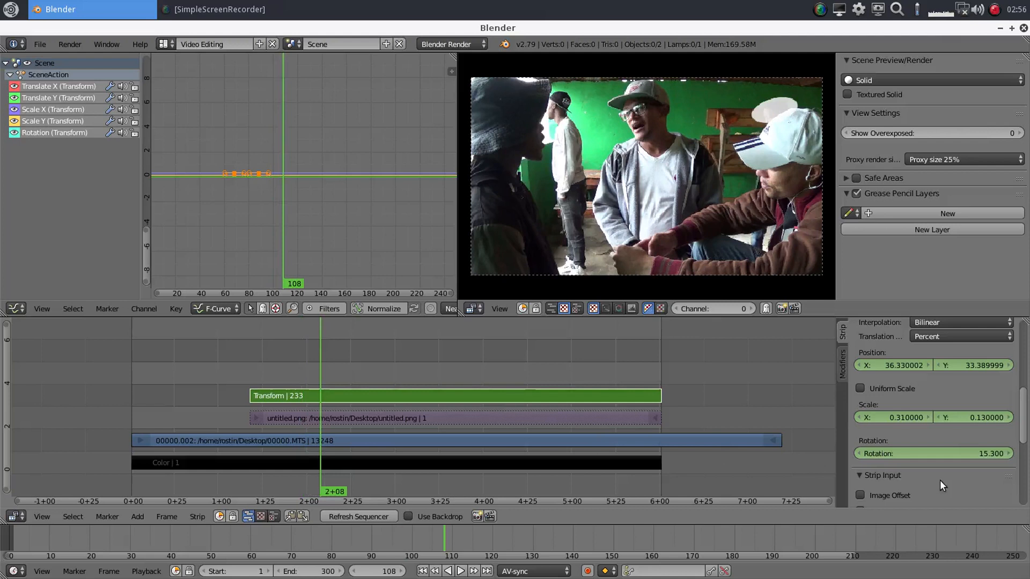
left_click_drag(902, 453, 924, 454)
left_click_drag(892, 413, 890, 414)
left_click_drag(971, 417, 979, 417)
mouse_move(872, 414)
left_mouse_down()
mouse_move(887, 413)
mouse_move(872, 414)
left_mouse_up()
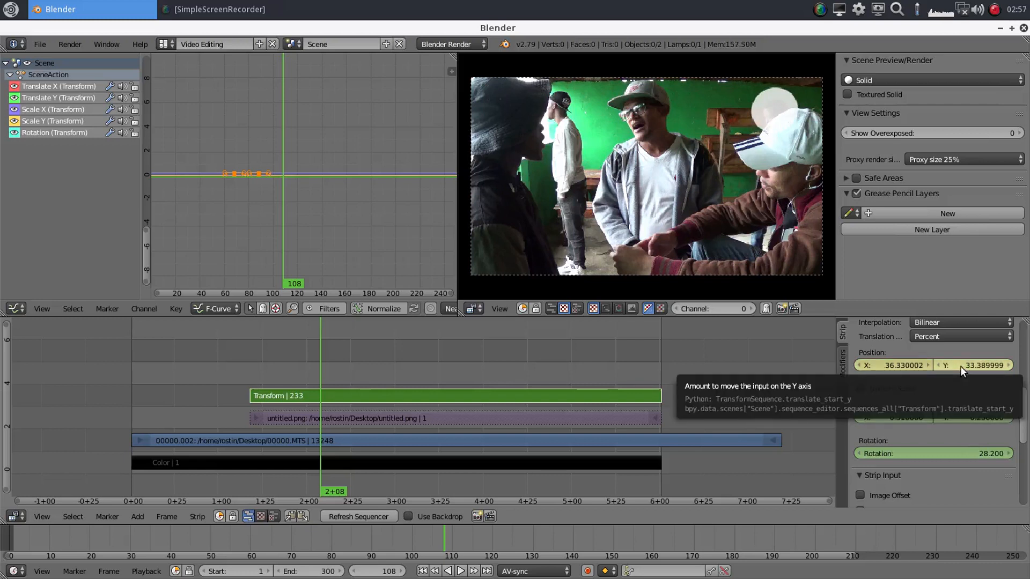
key("i")
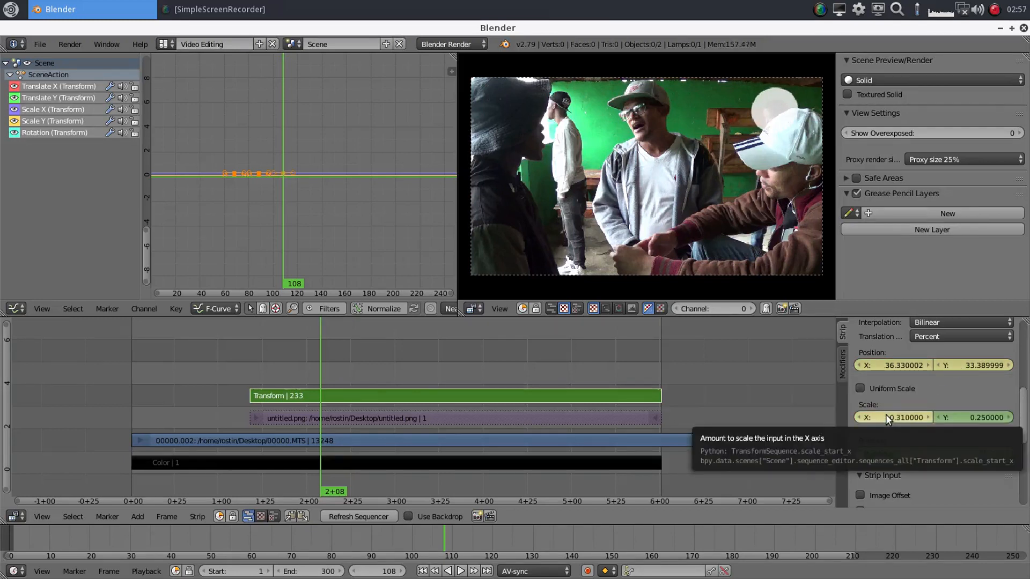
key("i")
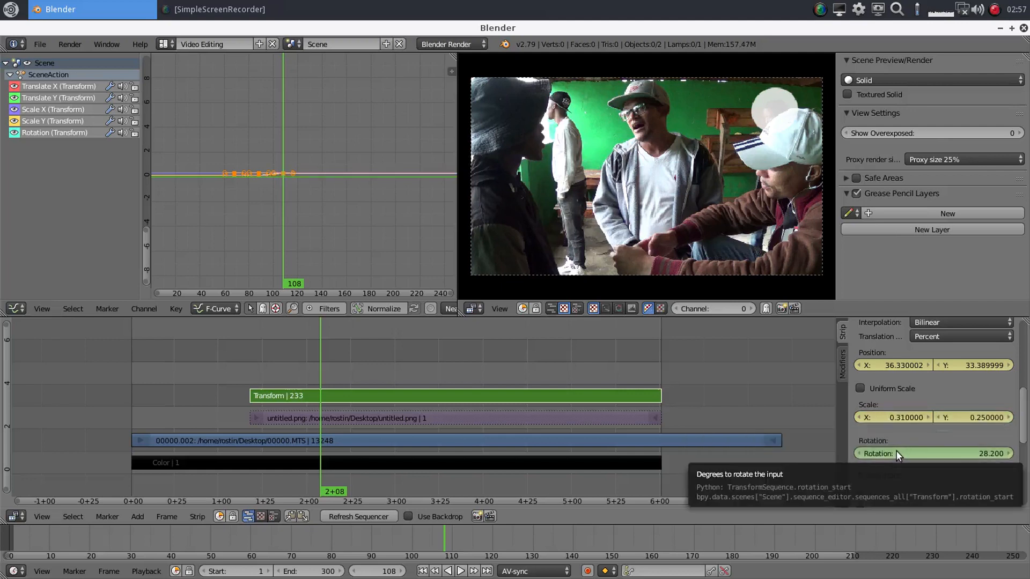
key("i")
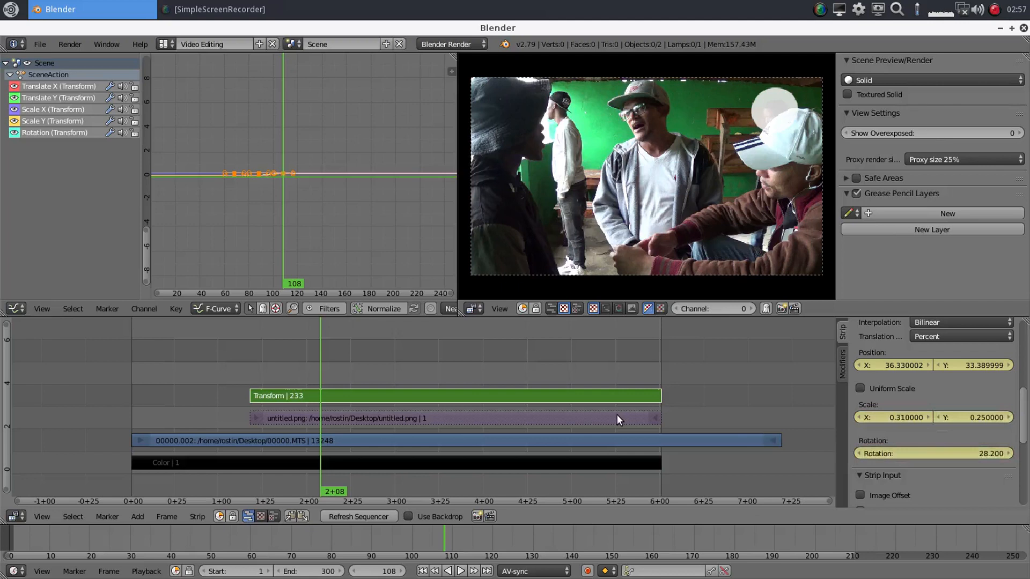
- At frame 118, set the oval's position to X 35.31, Y 31.44 and keyframe its position, scale and rotation
key("alt+a")
left_click_drag(892, 365, 872, 364)
left_click_drag(986, 370, 957, 370)
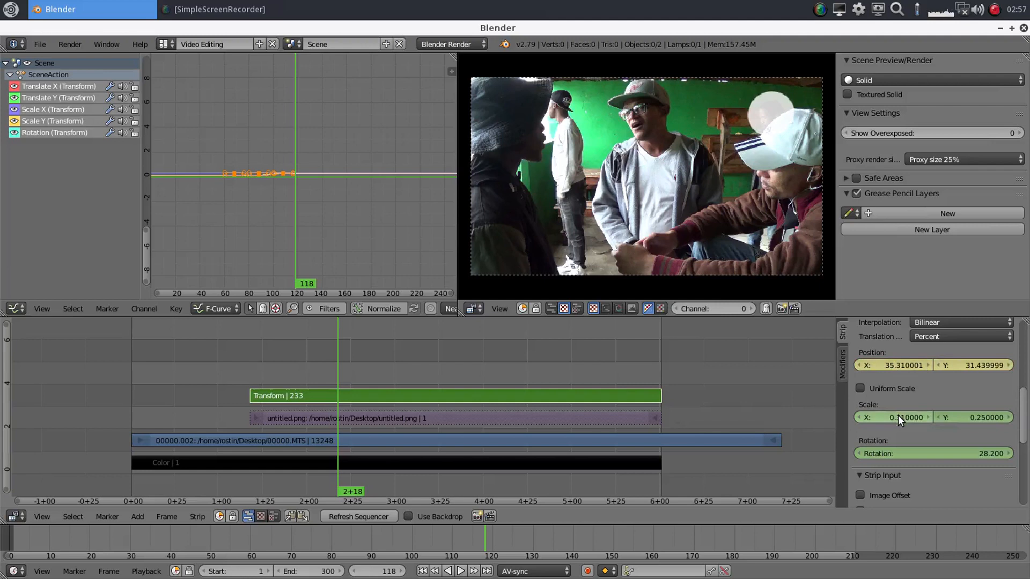
key("i")
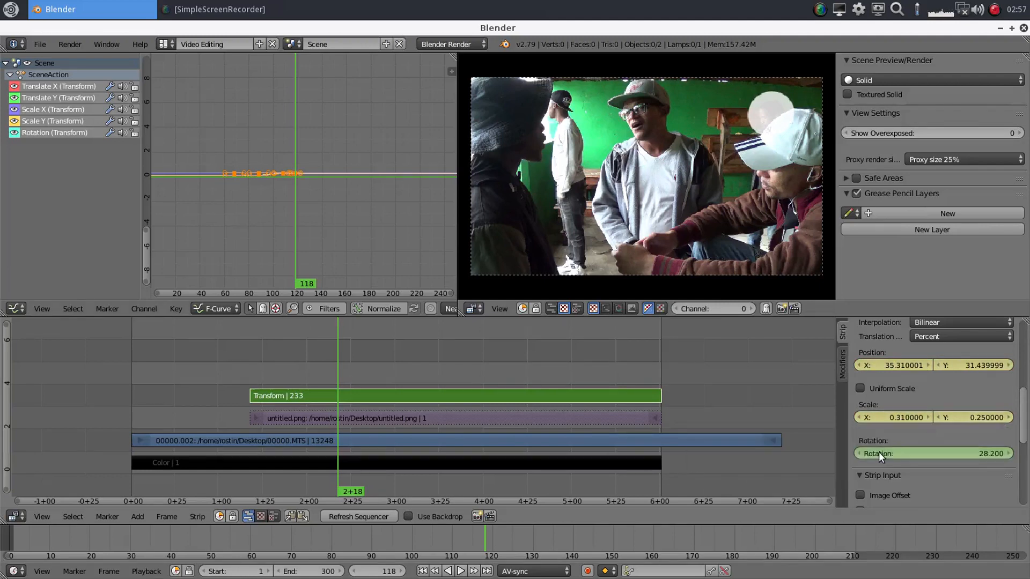
key("i")
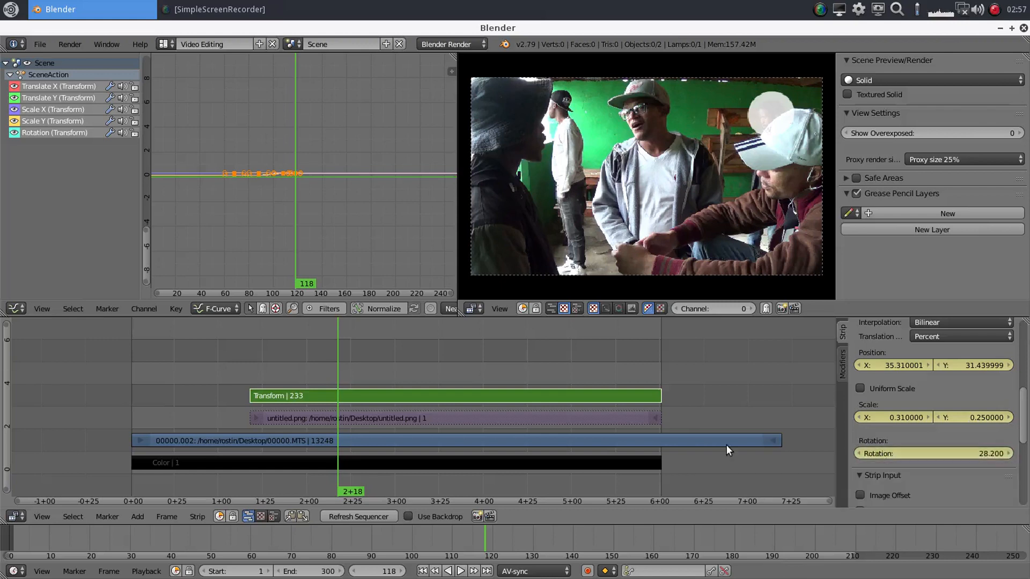
- At frame 128, set the oval's position to X 32.91, Y 29.85 and keyframe its position, scale and rotation
key("Up")
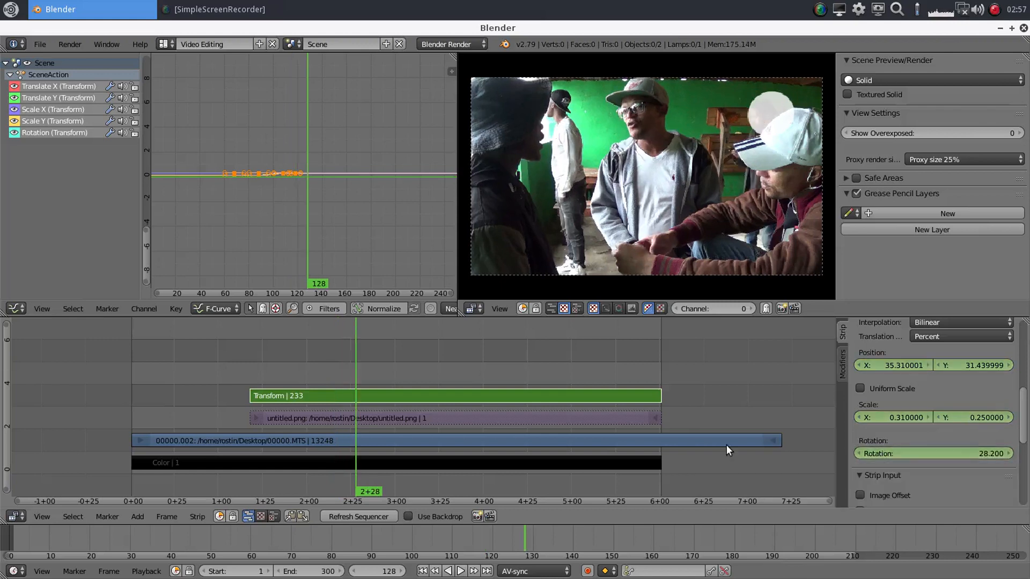
left_click_drag(907, 367, 879, 367)
left_click_drag(977, 365, 960, 365)
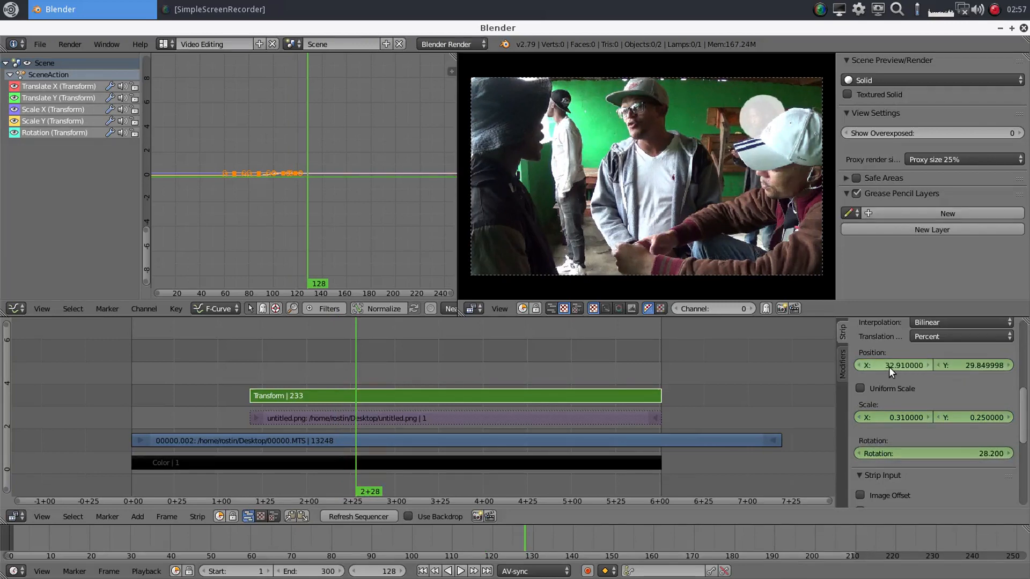
key("i")
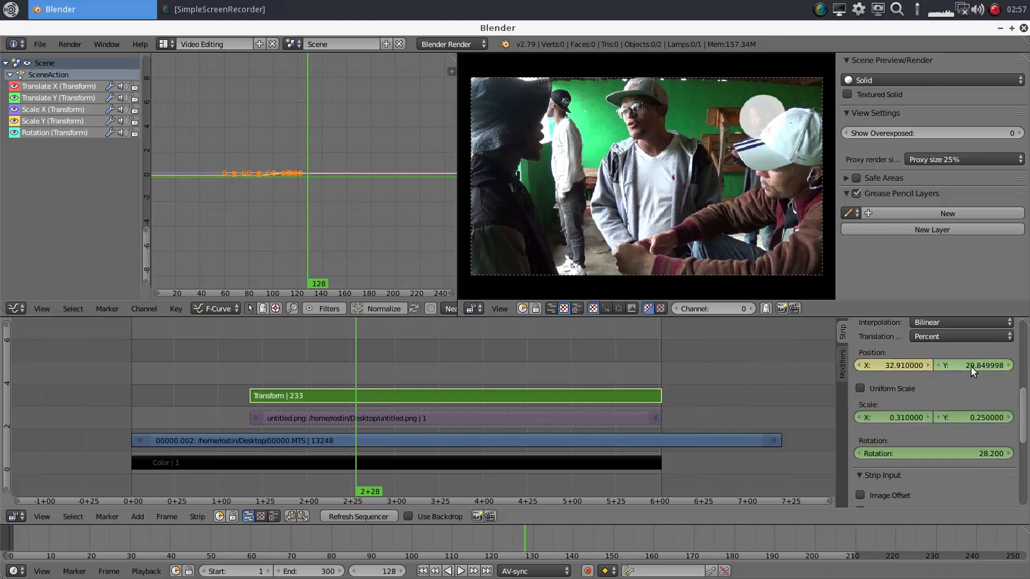
key("i")
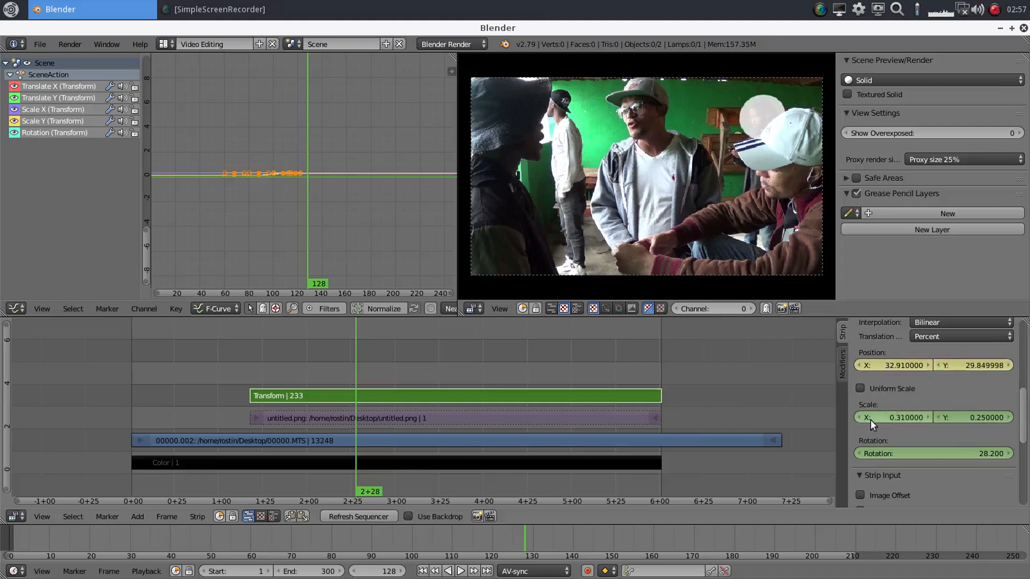
key("i")
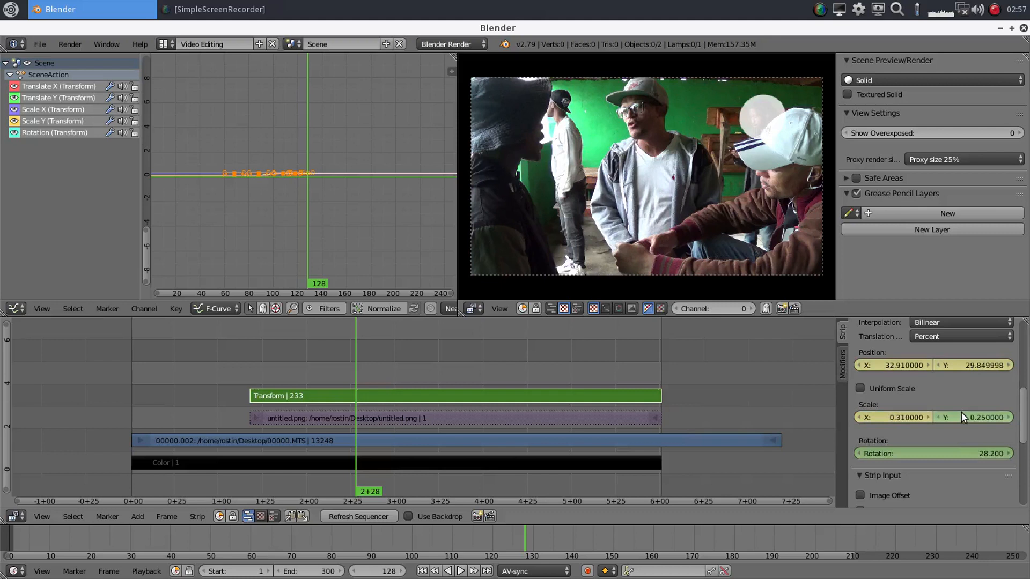
key("i")
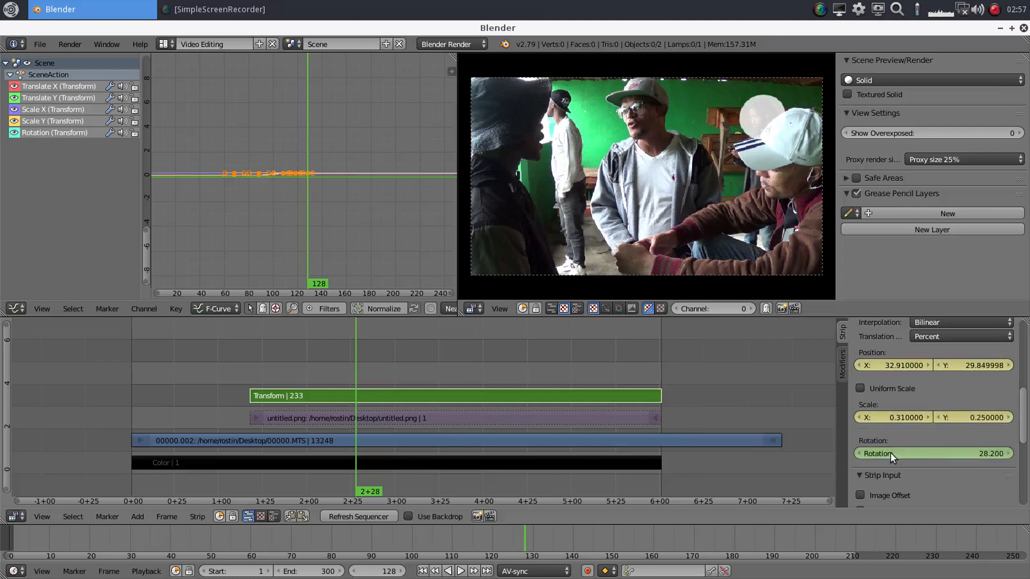
key("i")
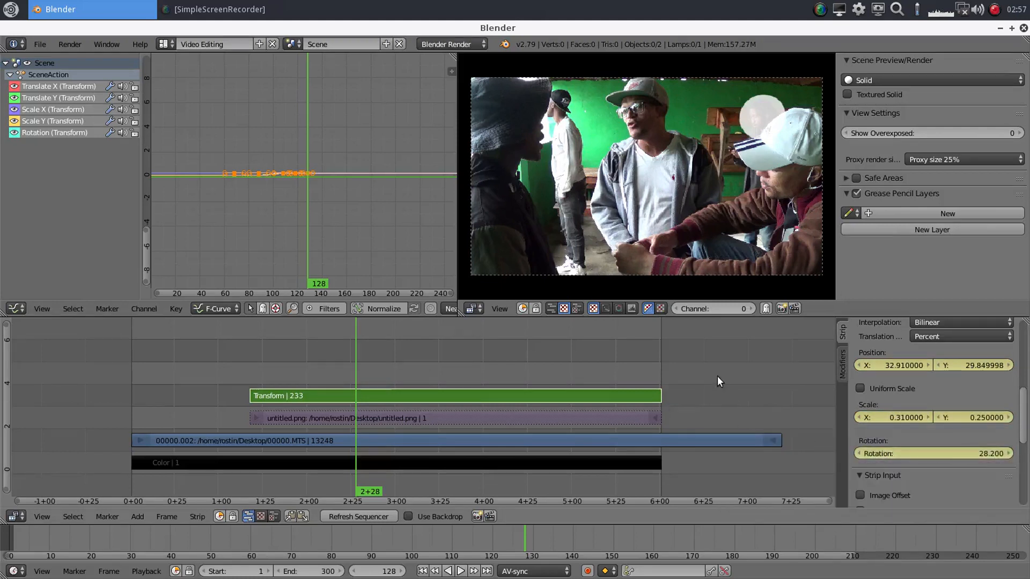
- At frame 138, set the oval's position to X 29.4, Y 31.65 and keyframe its position and scale
key("Up")
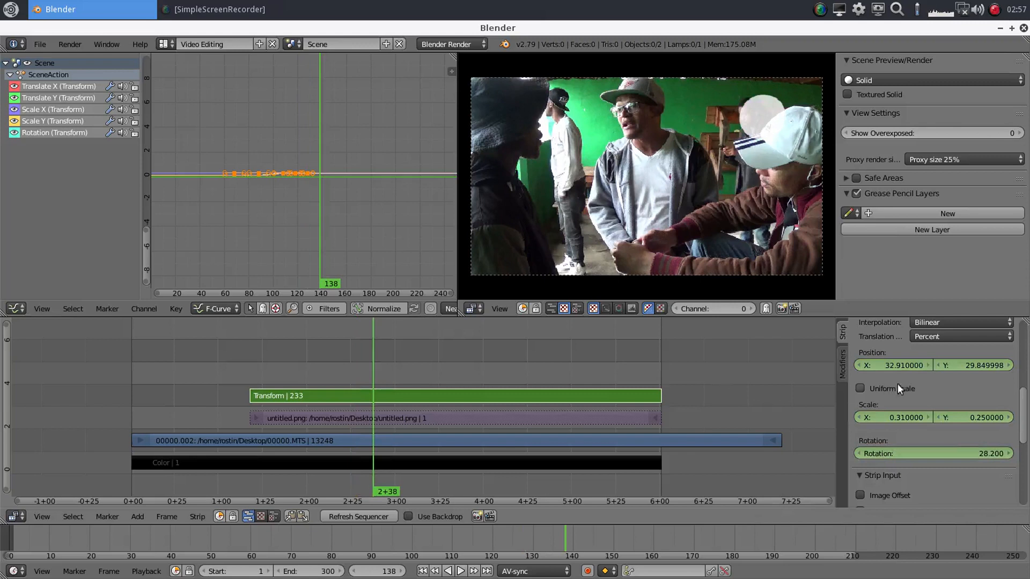
left_click_drag(899, 366, 890, 366)
left_click_drag(965, 366, 970, 365)
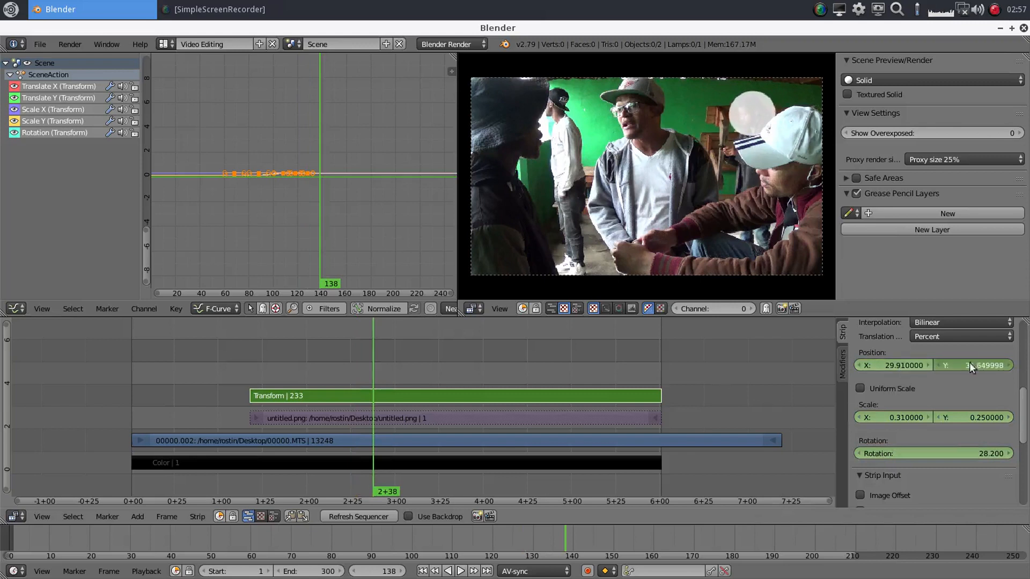
left_click_drag(889, 367, 889, 365)
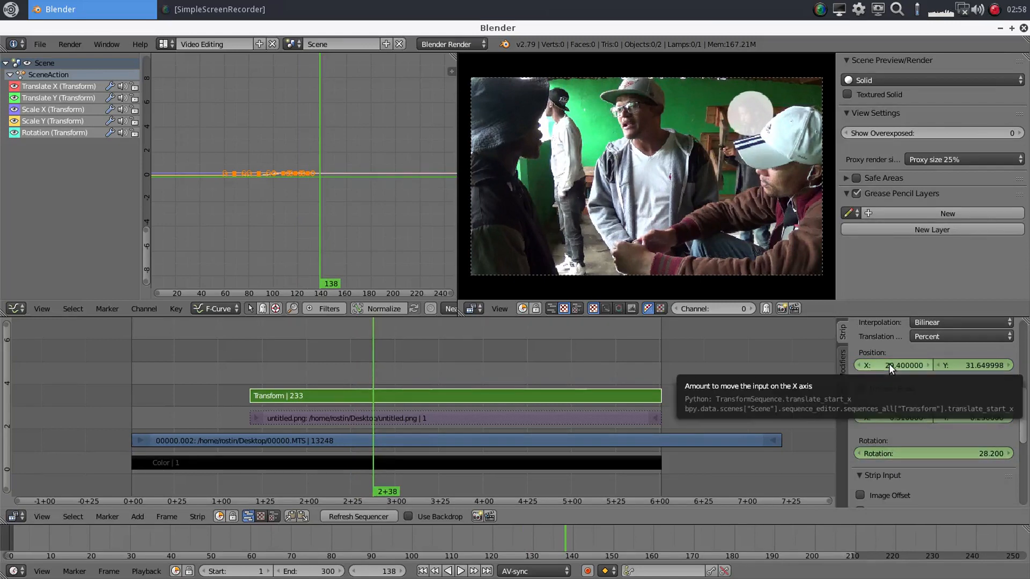
key("i")
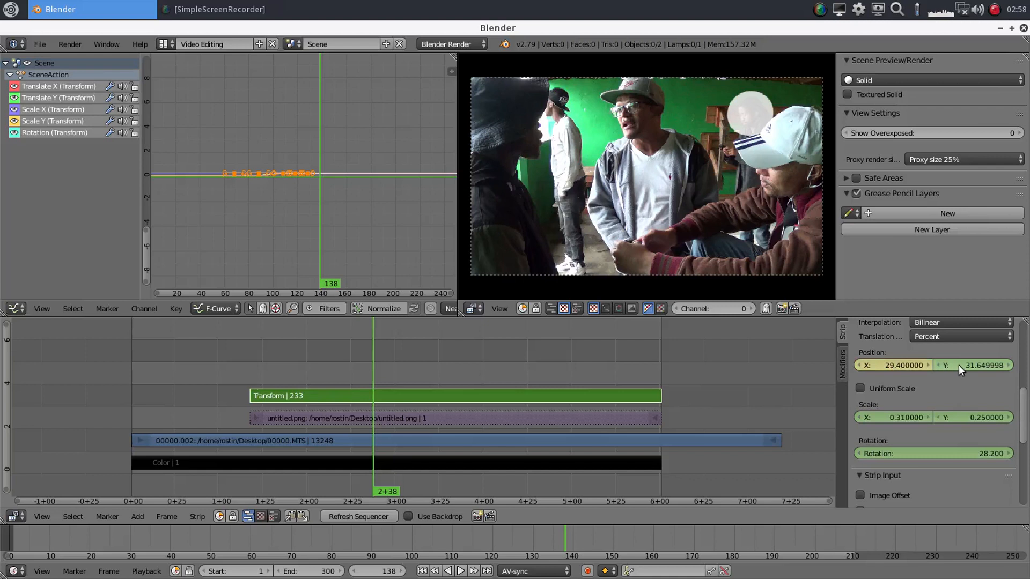
key("i")
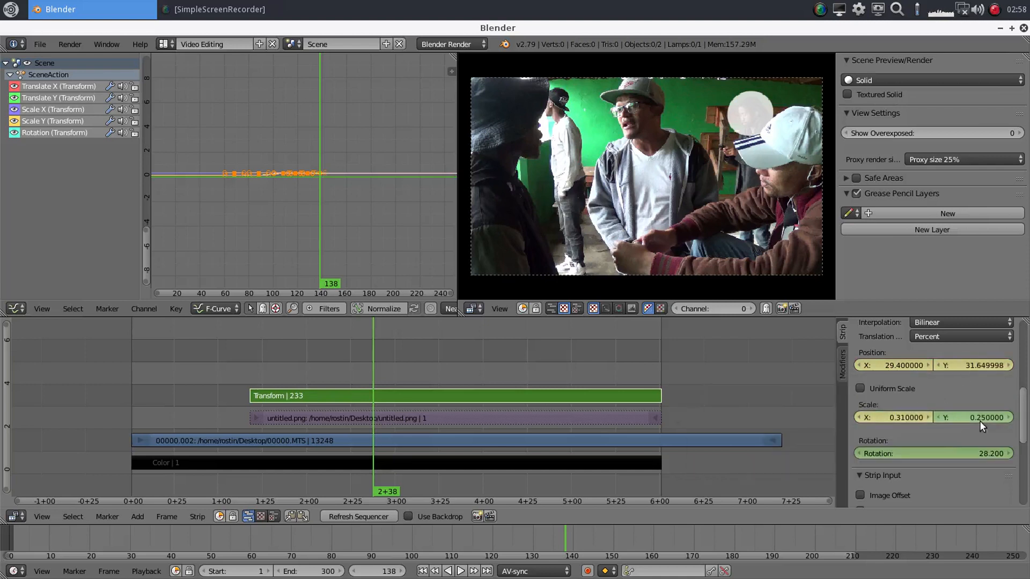
key("i")
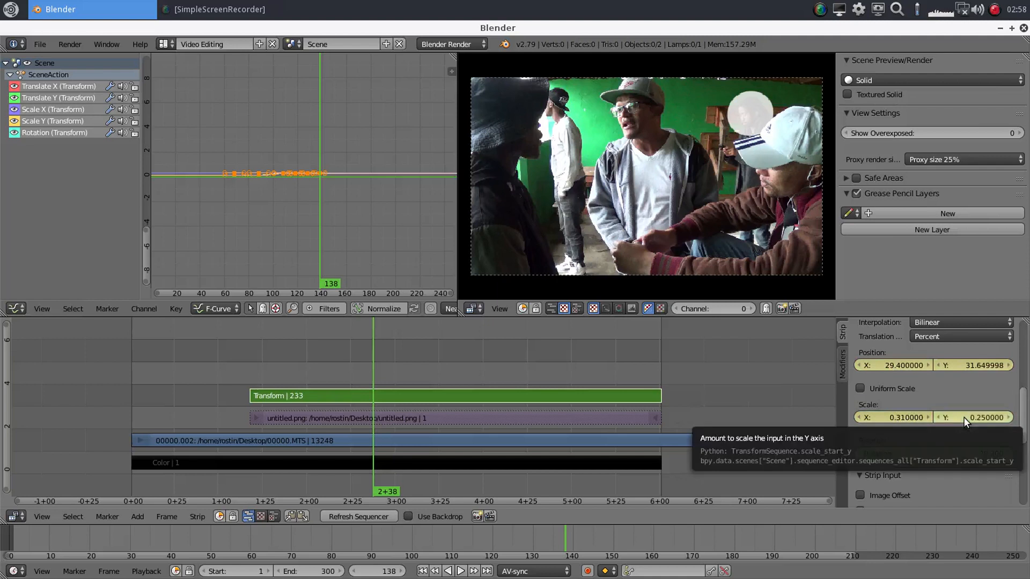
- Keyframe the Transform strip's rotation at frame 138, and keyframe its position as X 27.24, Y 31.44 at frame 148
key("i")
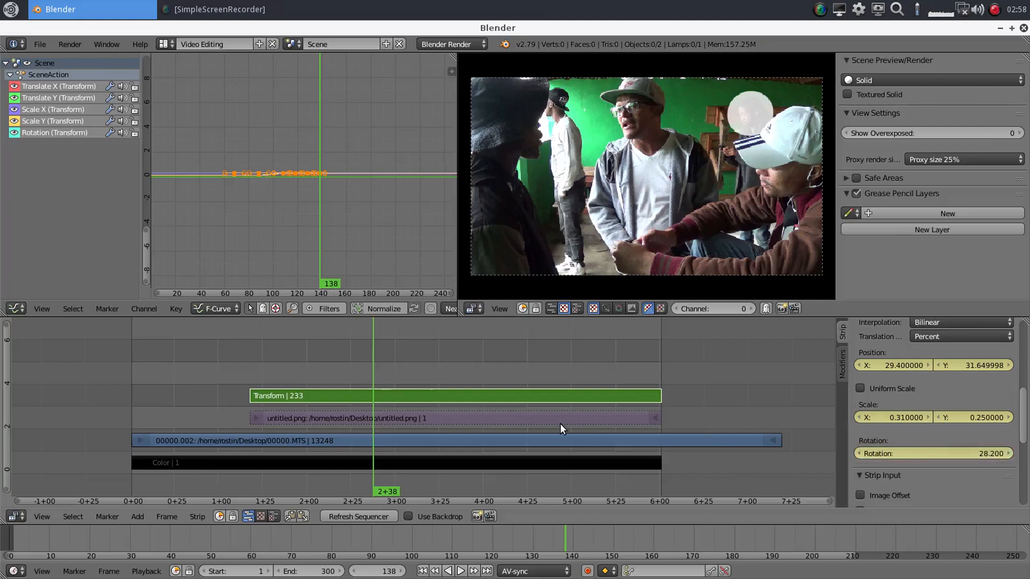
key("Up")
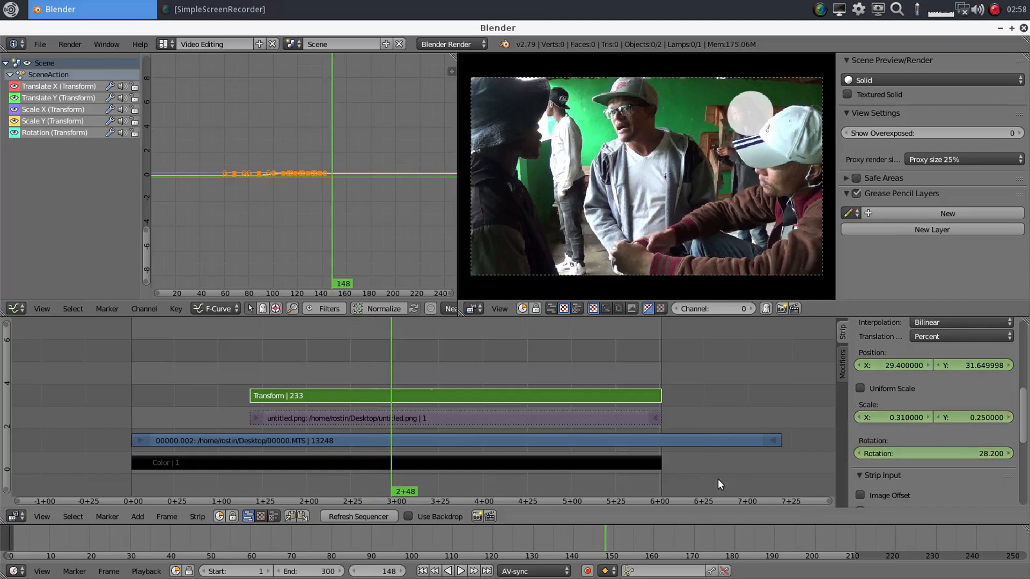
mouse_move(902, 365)
left_mouse_down()
mouse_move(880, 366)
mouse_move(903, 363)
left_mouse_up()
left_click_drag(974, 365, 966, 363)
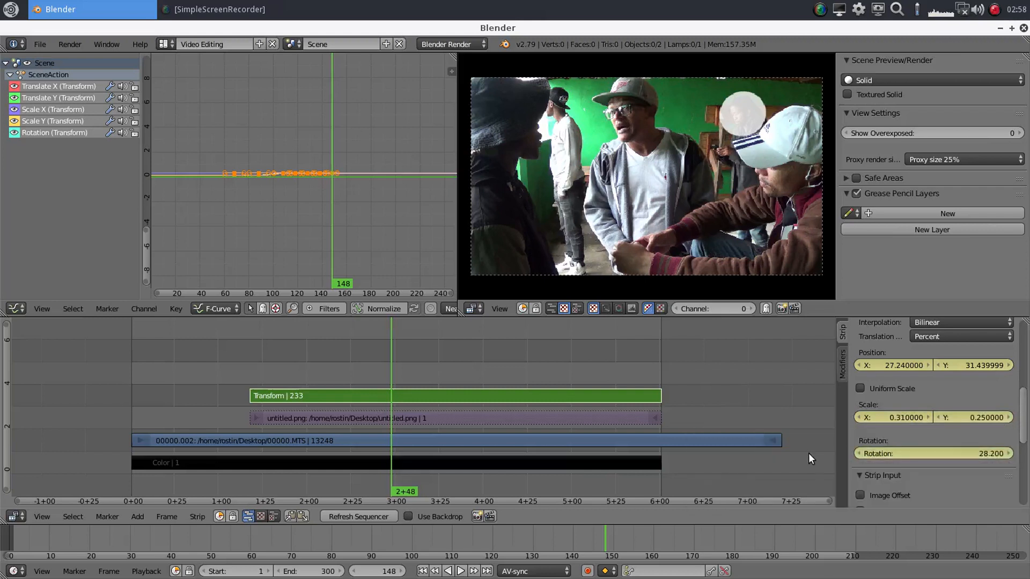
- Keyframe the Transform strip's current position, scale and rotation at frame 158
key("Up")
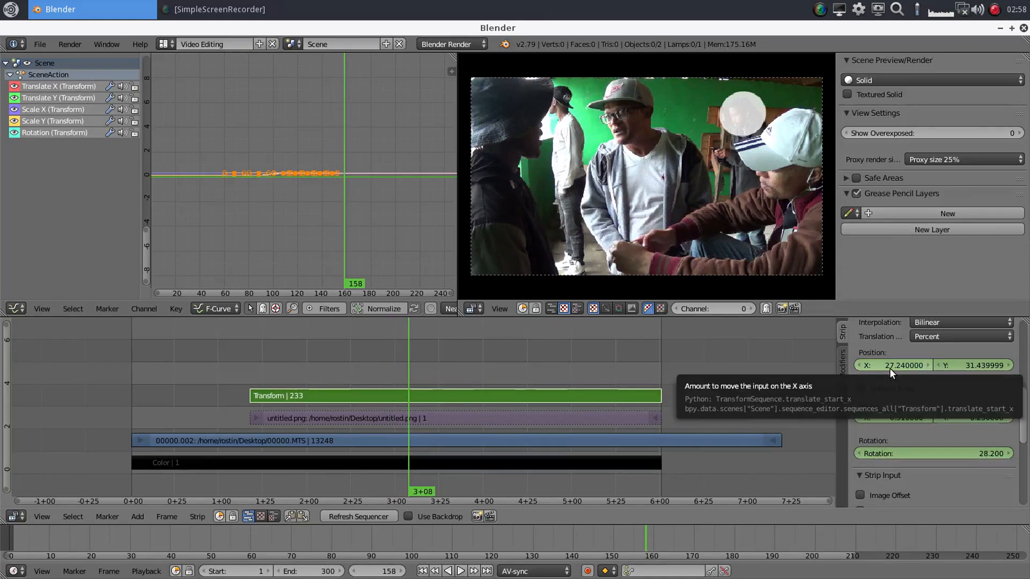
key("i")
key("i")
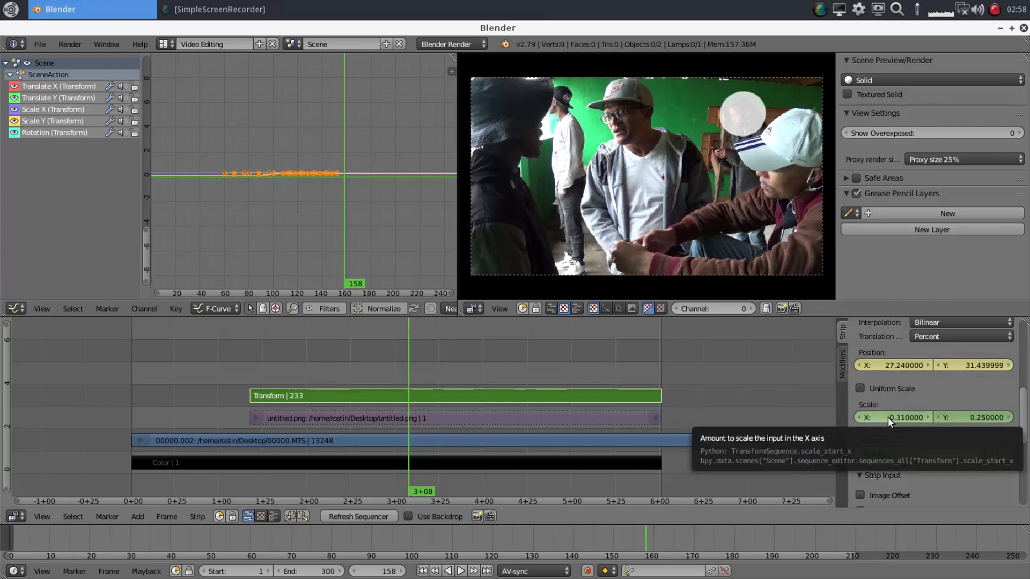
key("i")
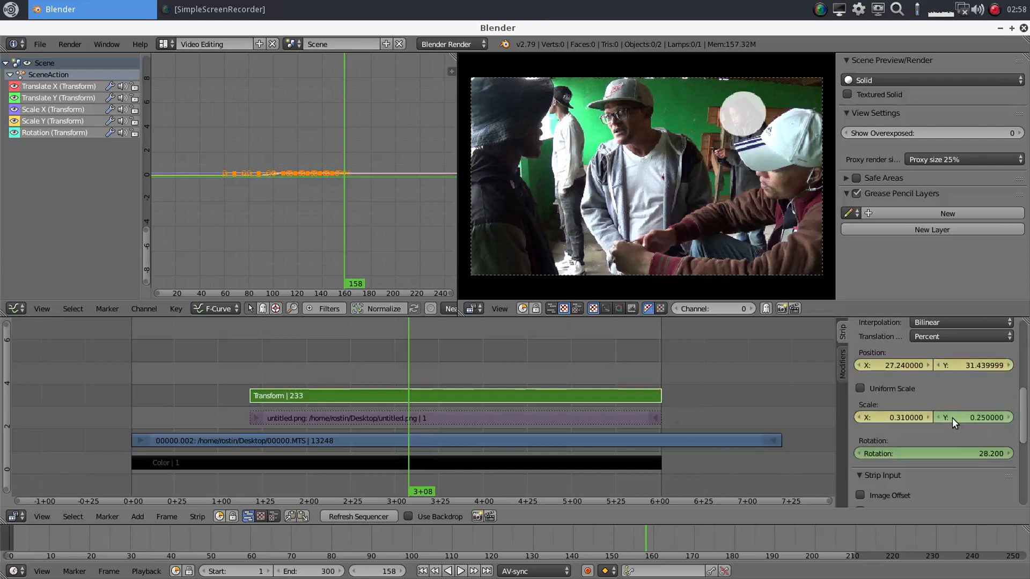
key("i")
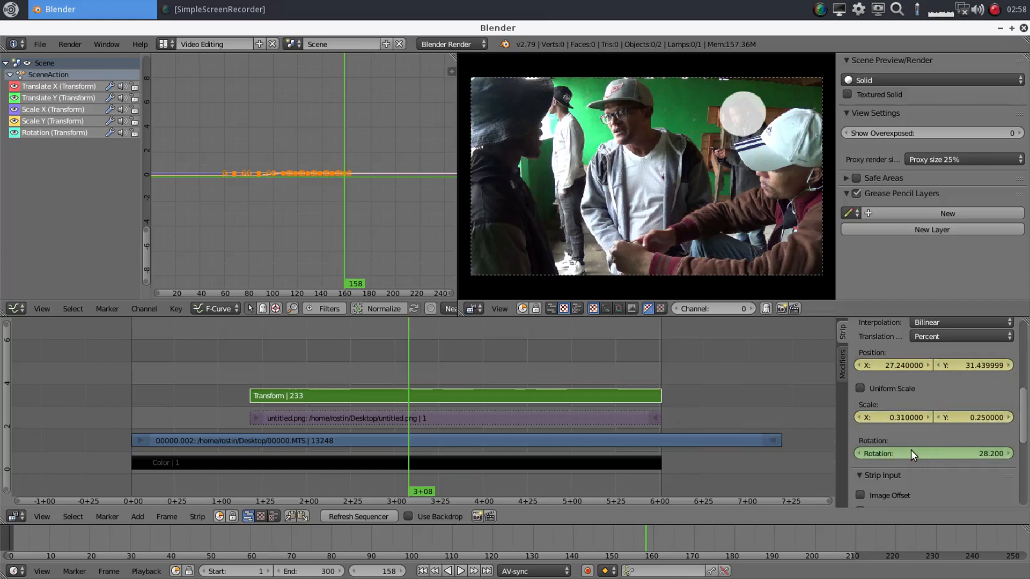
key("i")
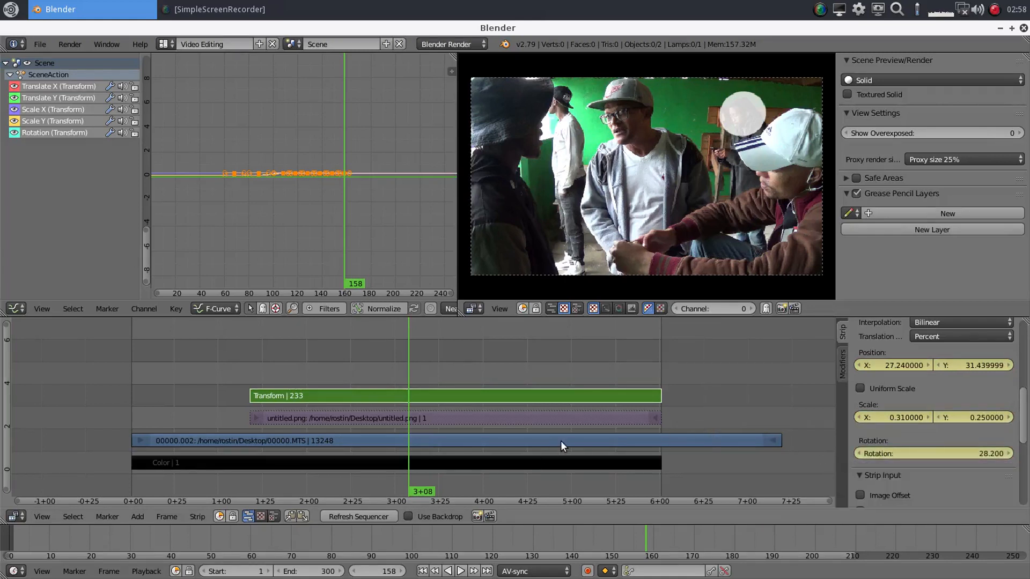
- At frame 168, set the Transform strip's position to X 27.09, Y 28.68 and keyframe its position, scale and rotation
key("Up")
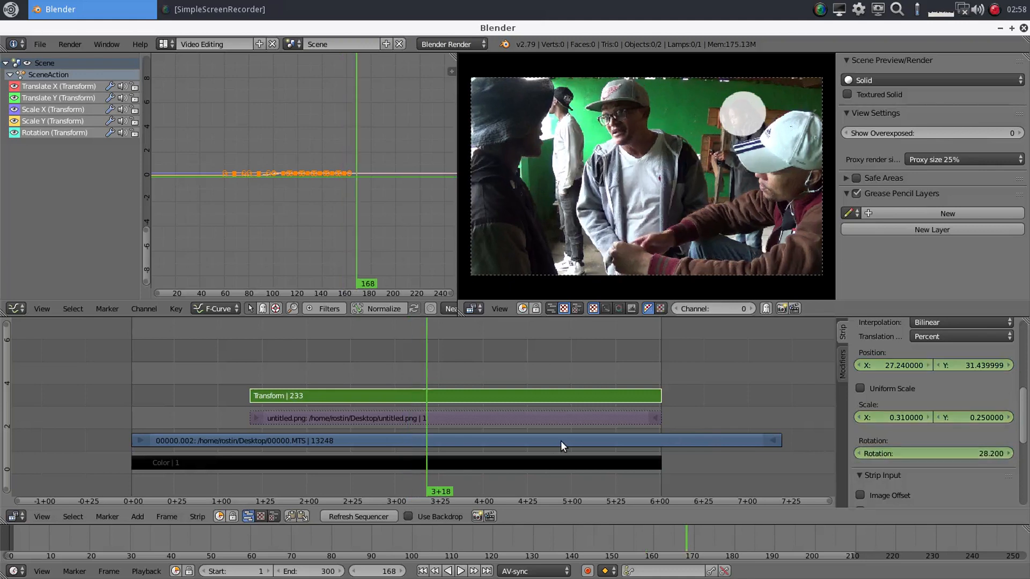
left_click_drag(895, 365, 892, 366)
left_click_drag(956, 365, 886, 372)
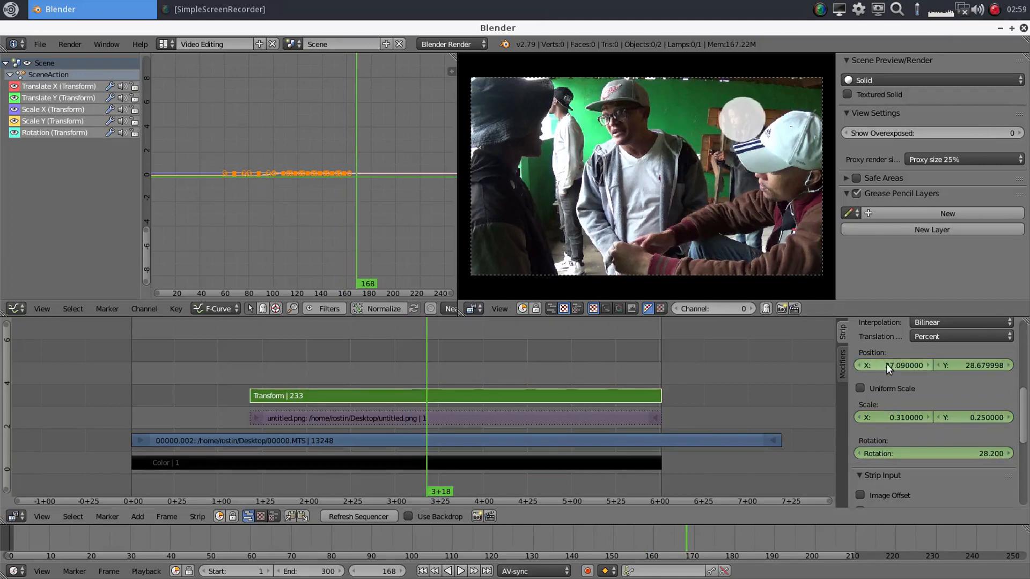
key("i")
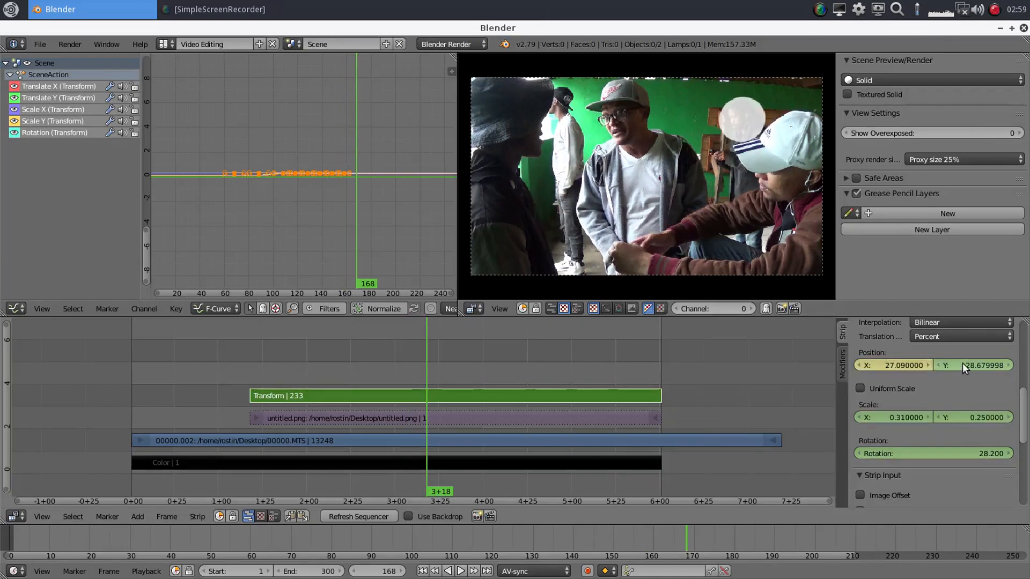
key("i")
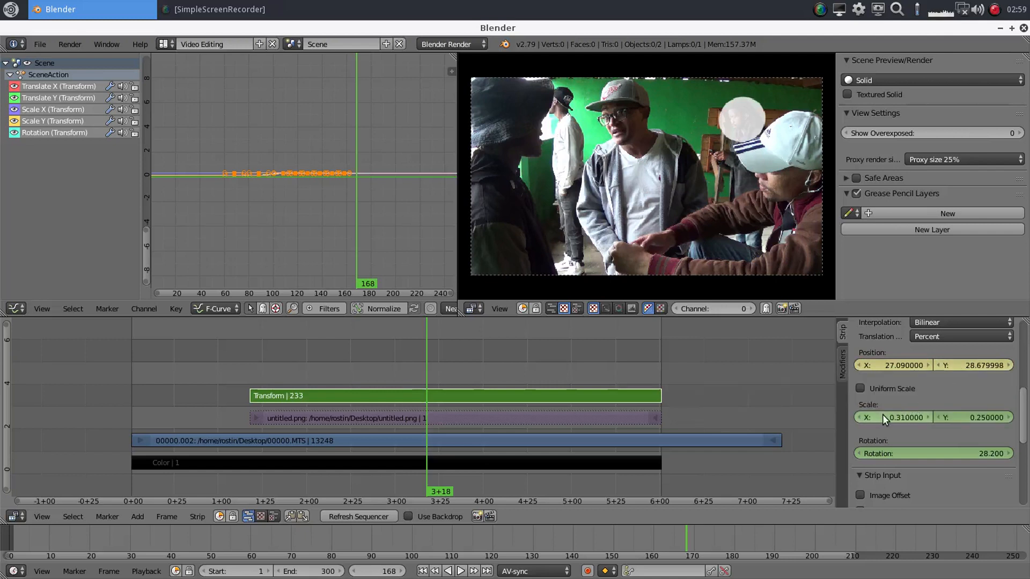
key("i")
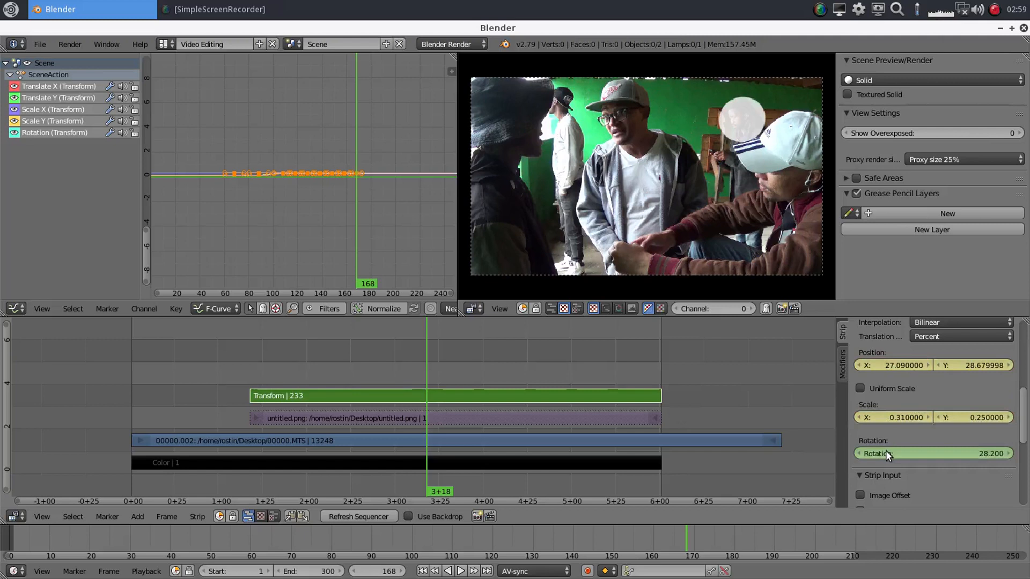
key("i")
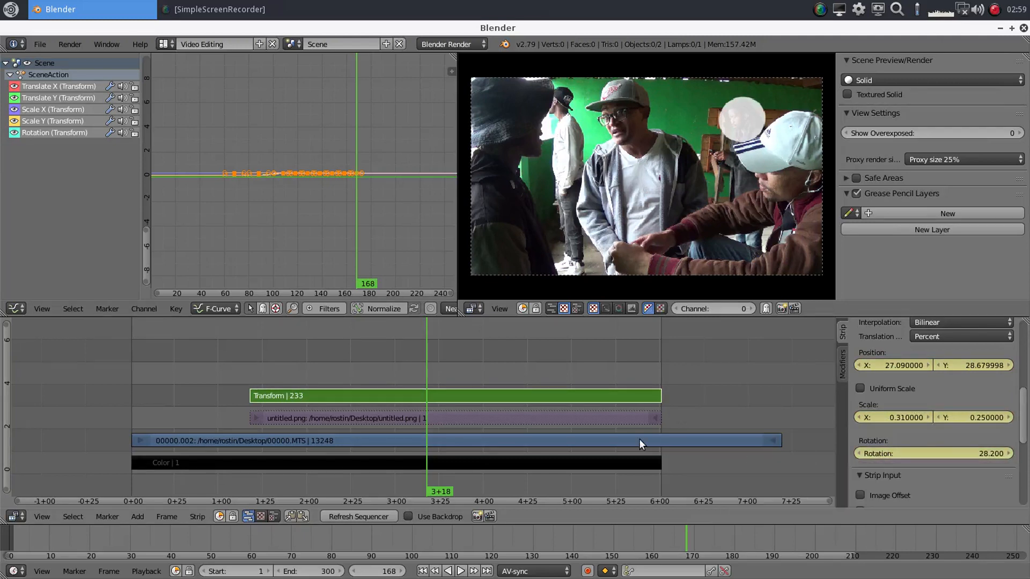
- Keyframe the Transform strip's position as X 27.36, Y 29.61 at frame 178 and X 28.35, Y 32.97 at frame 188, including scale and rotation
key("Up")
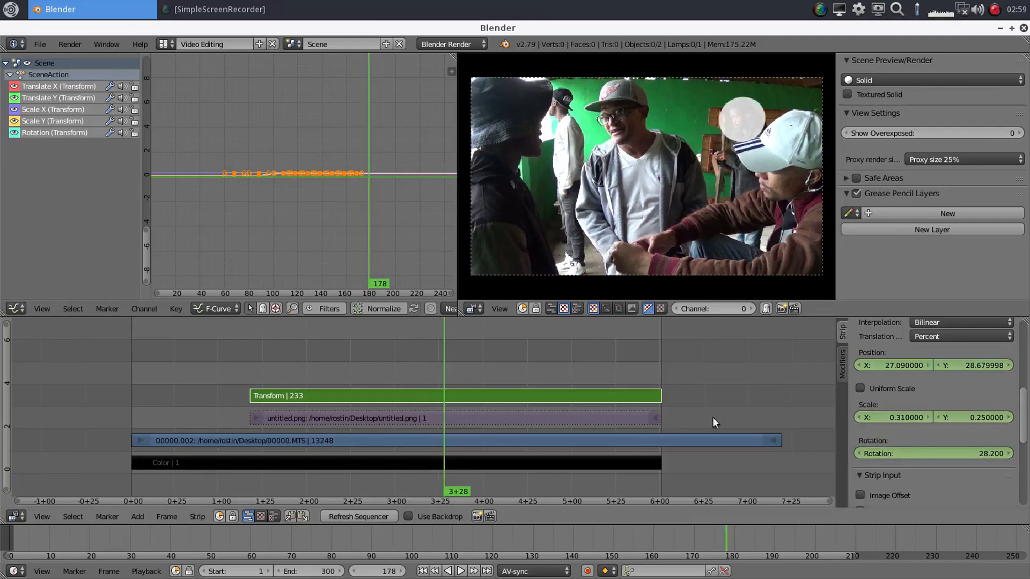
left_click_drag(912, 365, 973, 365)
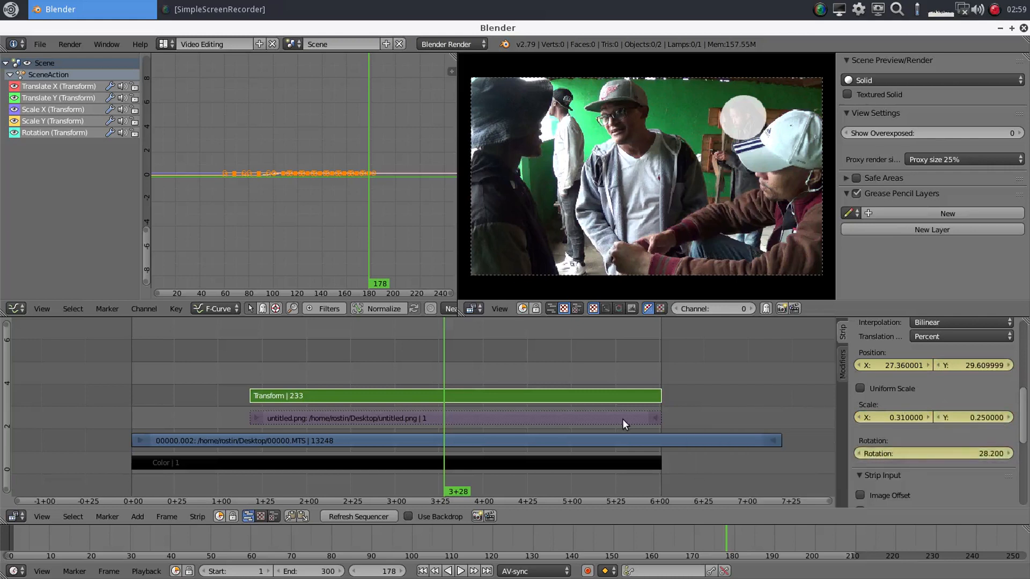
key("shift+Up")
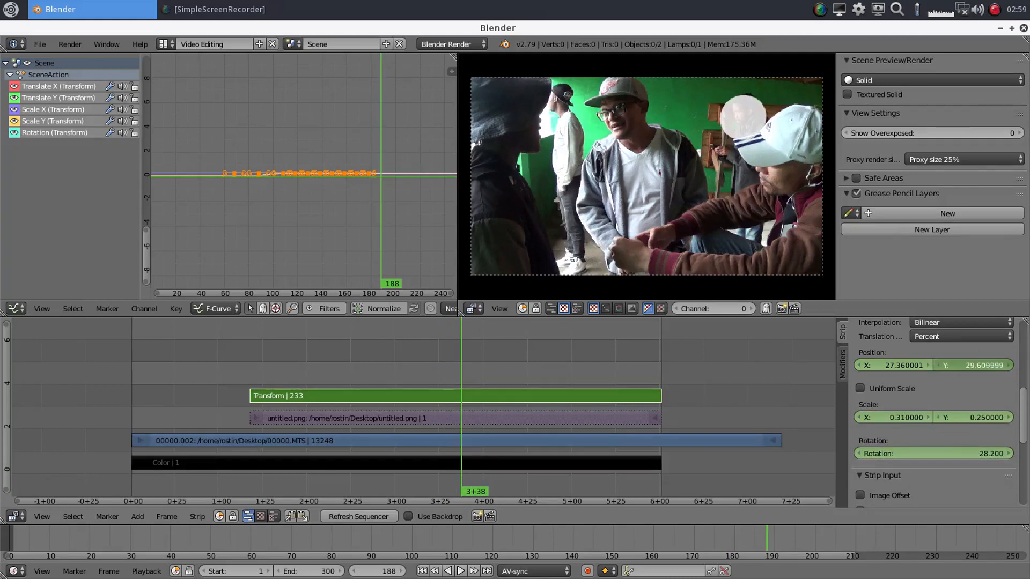
left_click_drag(879, 366, 903, 365)
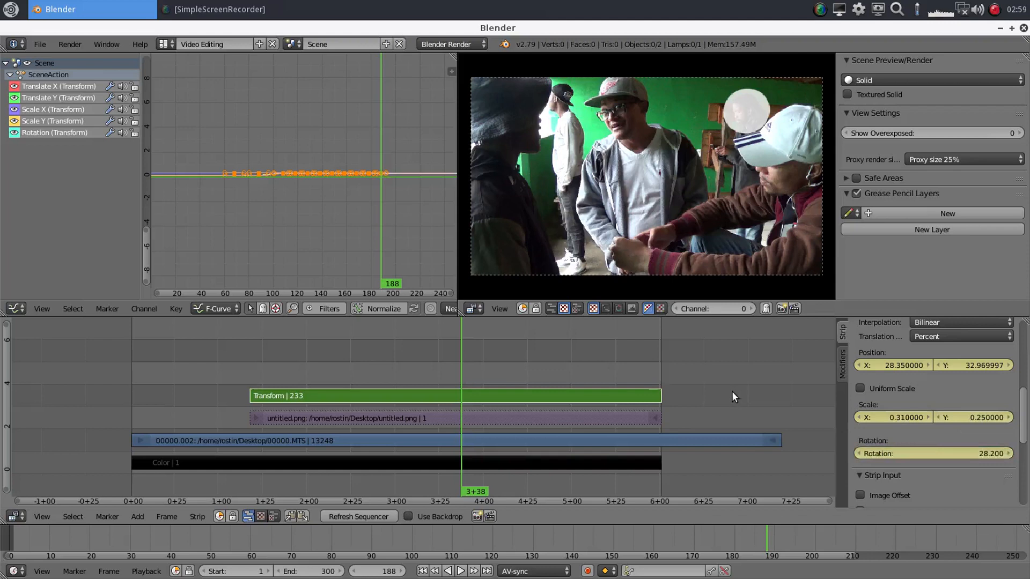
- Keyframe the Transform strip's position as X 28.62, Y 35.07 at frame 198 and X 27.87, Y 35.91 at frame 208, including scale and rotation
key("Up")
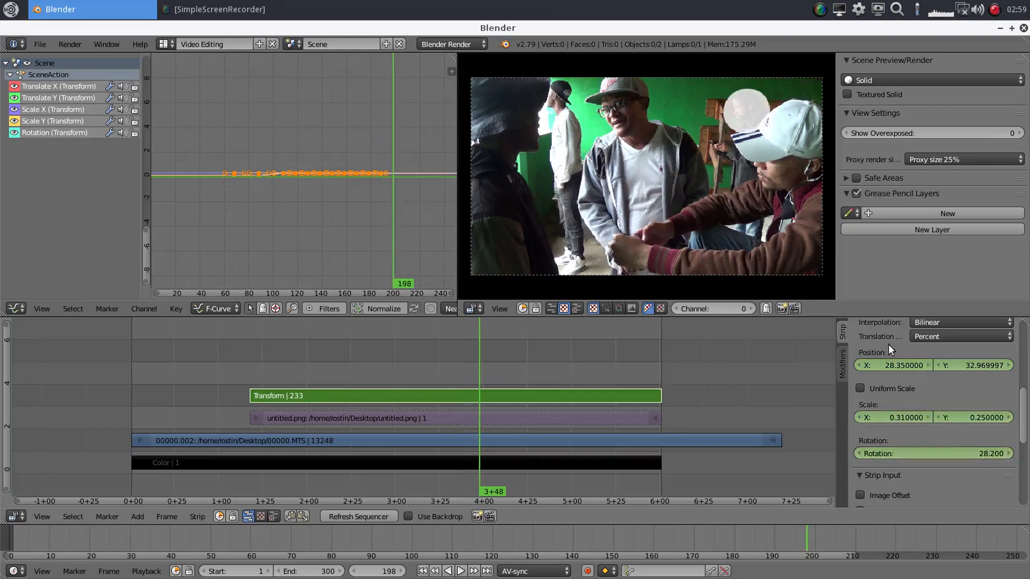
left_click_drag(884, 366, 977, 366)
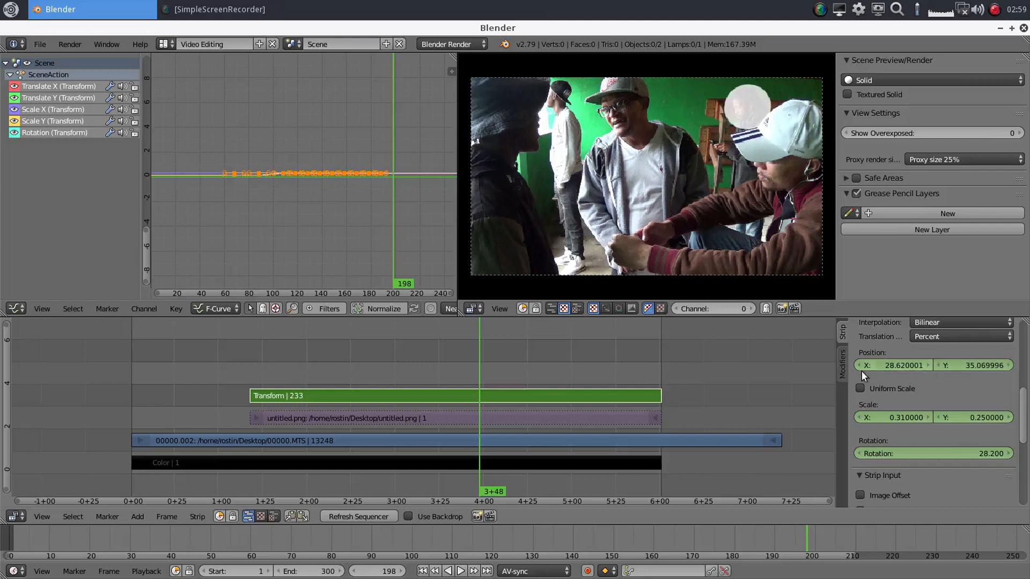
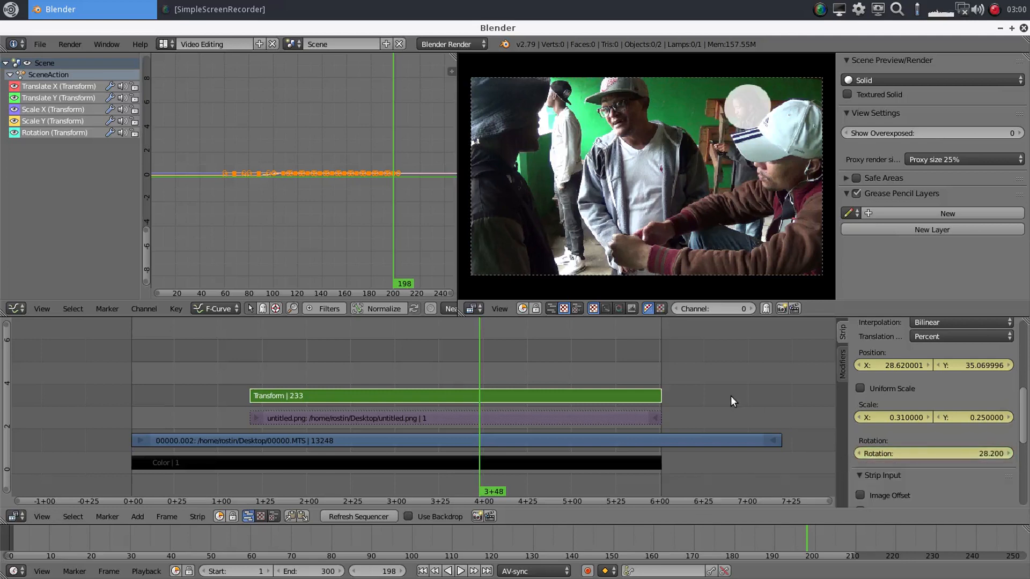
key("Up")
left_click_drag(886, 368, 879, 368)
left_click_drag(1004, 370, 1009, 370)
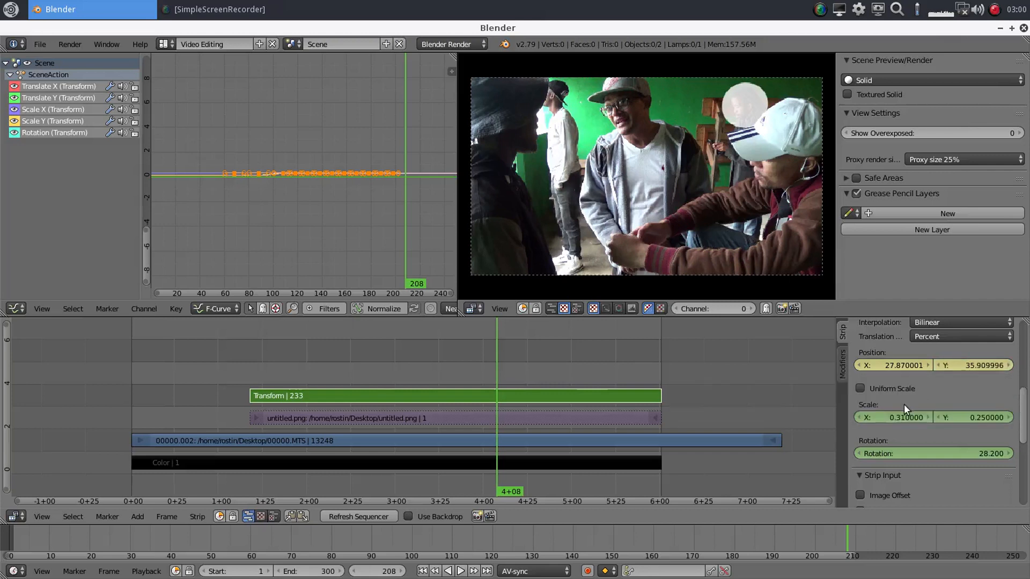
key("i")
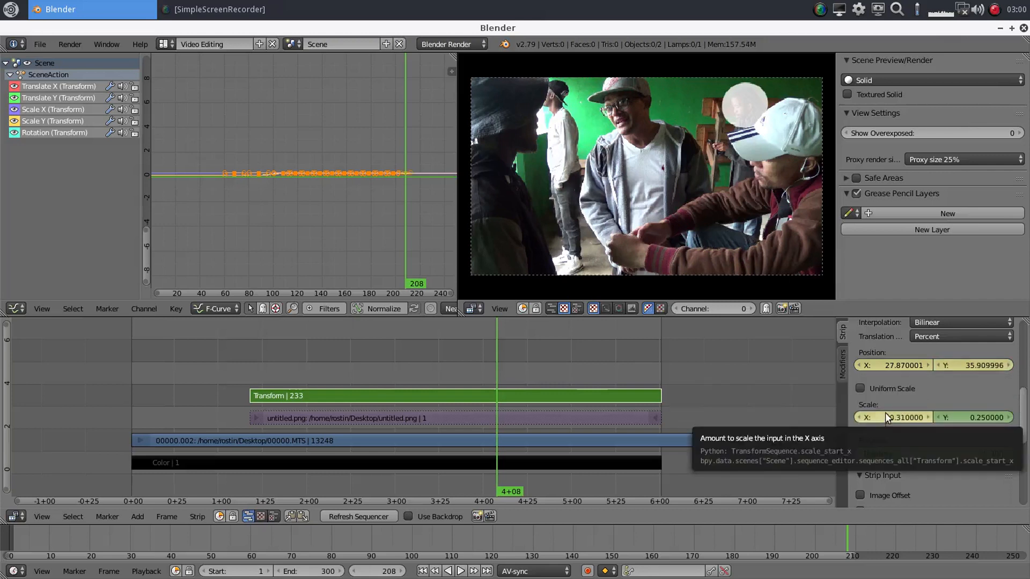
key("i")
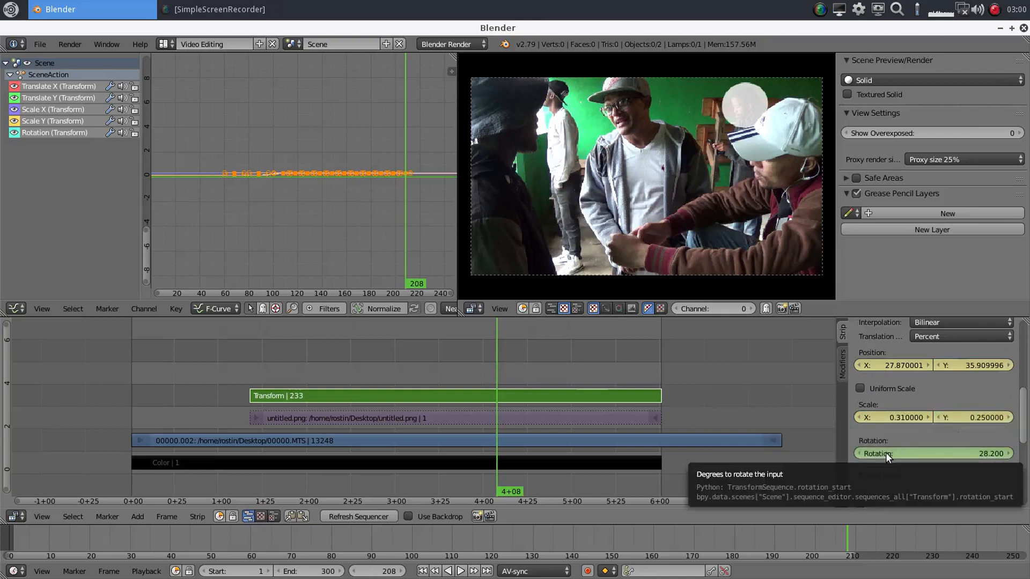
key("i")
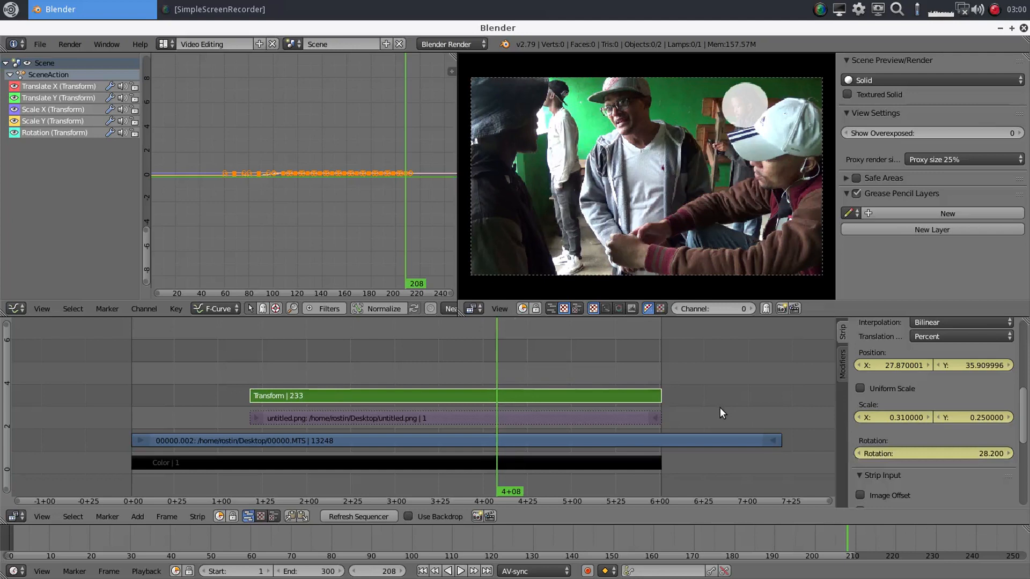
- At frame 218, set the Transform strip's position to X 27.75, Y 33.36, scale to X 0.37, Y 0.28, and rotation to 92.4
key("alt+a")
left_click_drag(890, 366, 877, 366)
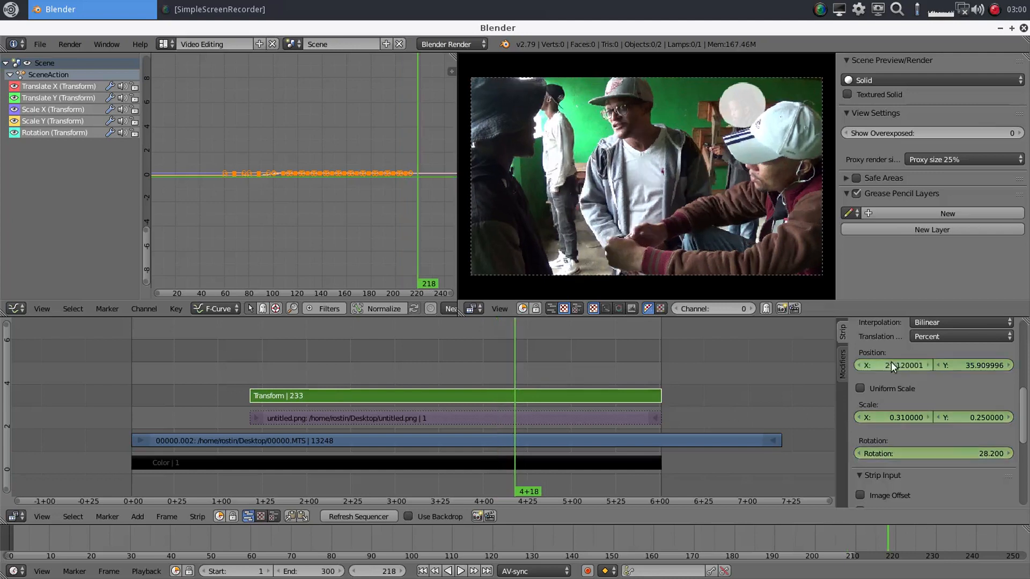
left_click_drag(958, 365, 948, 365)
left_click_drag(914, 453, 952, 453)
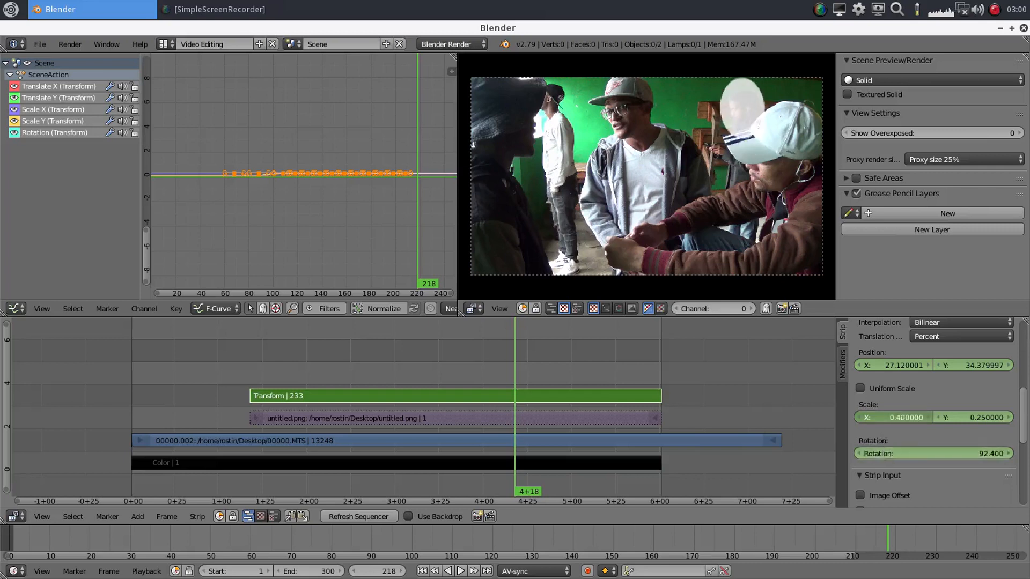
left_click_drag(906, 417, 1009, 421)
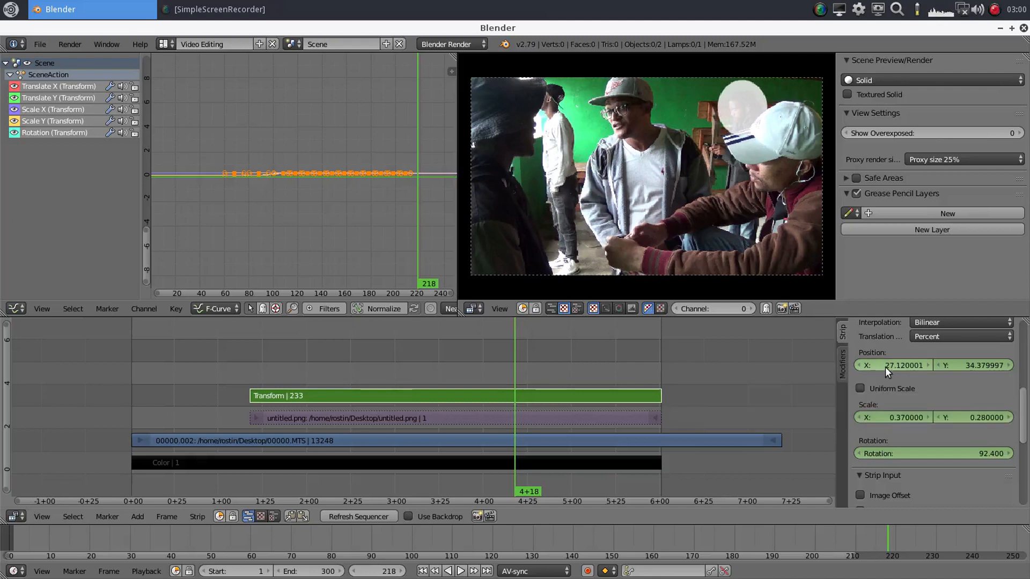
left_click_drag(885, 366, 943, 368)
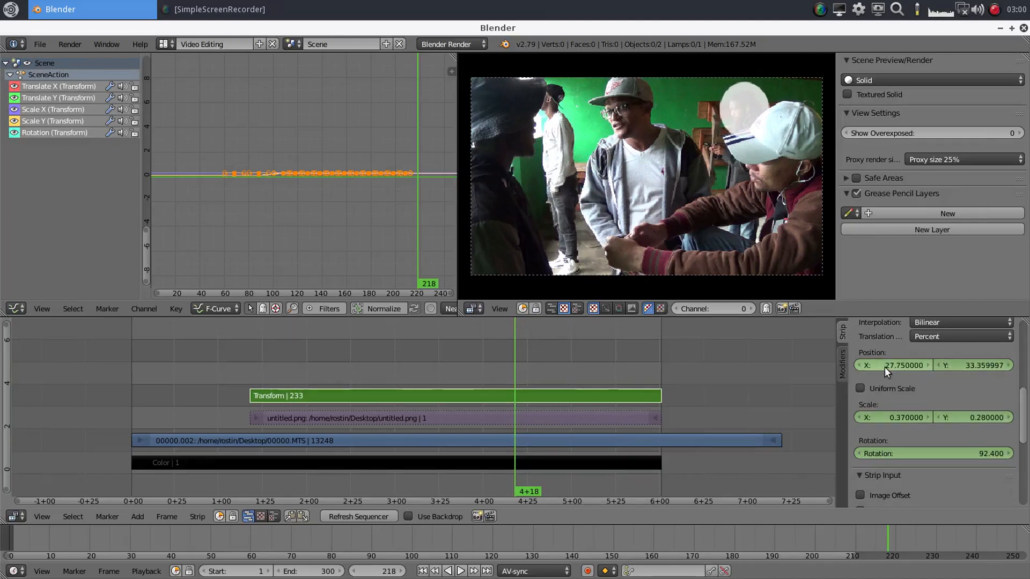
- Keyframe the Transform strip's adjusted position, scale and rotation at frame 218
key("i")
key("i")
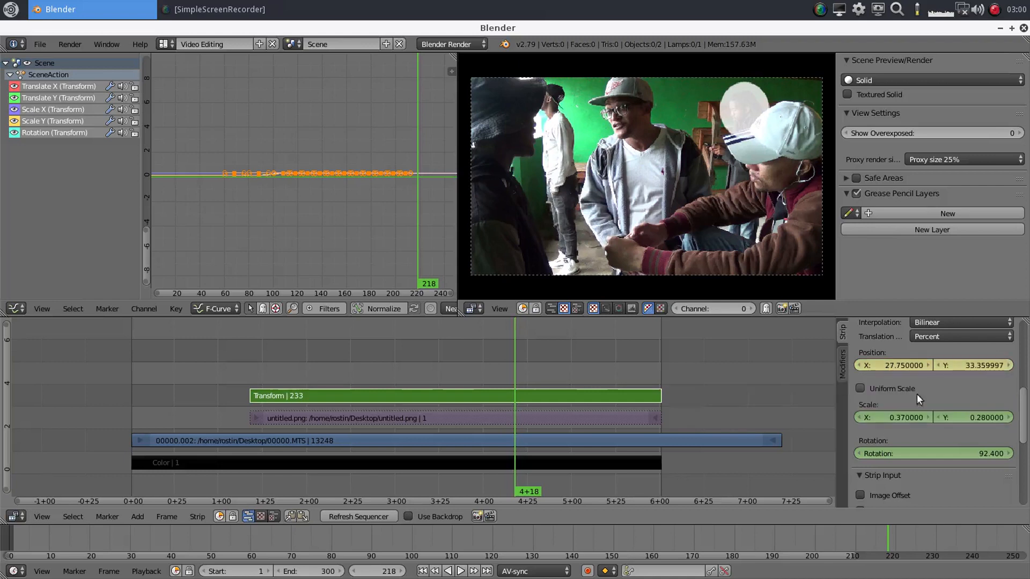
key("i")
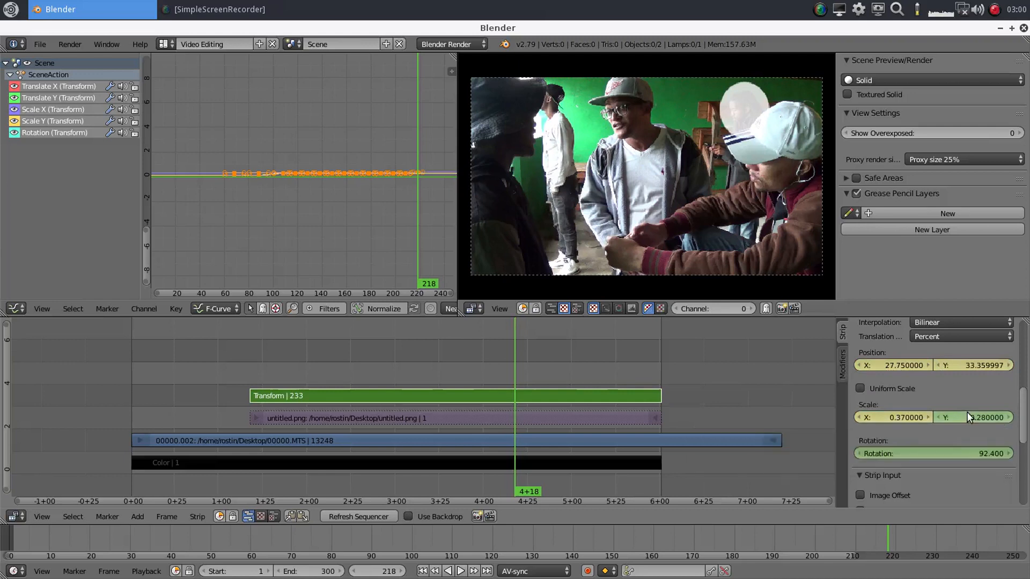
key("i")
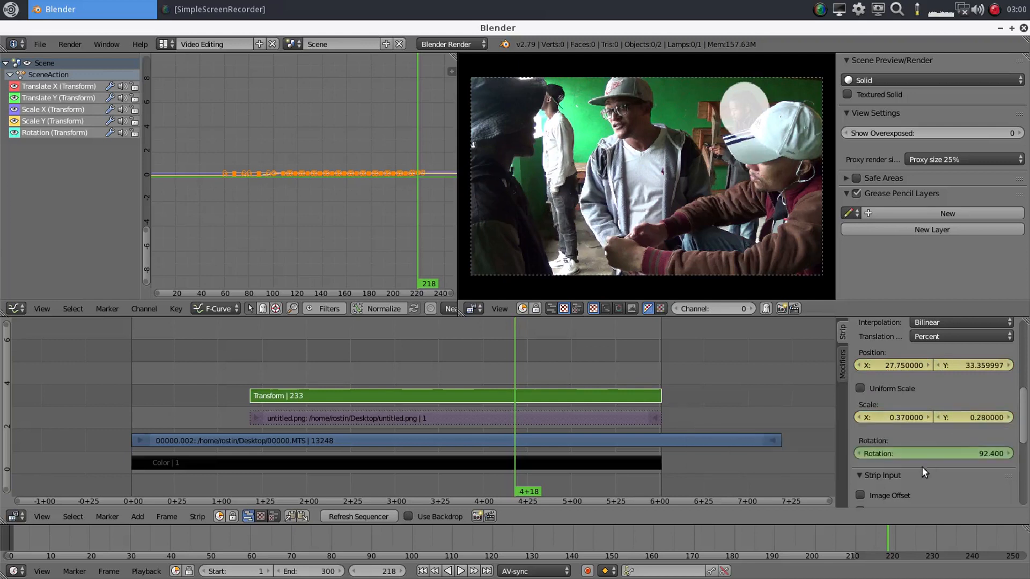
key("i")
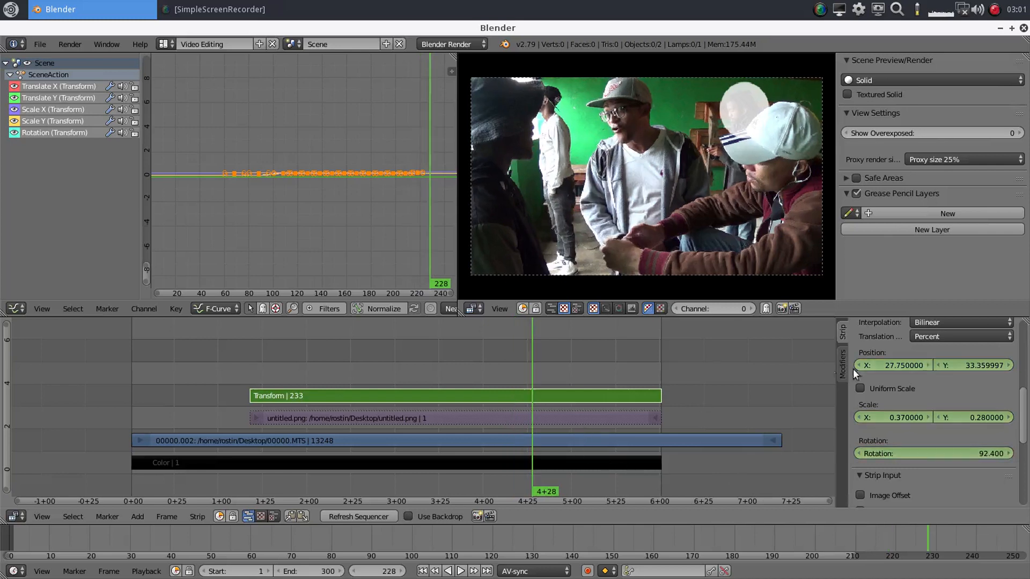
- At frame 228, set the Transform strip's position to X 26.70, Y 32.10 and keyframe position, scale and rotation
left_click_drag(893, 368, 877, 367)
left_click_drag(962, 363, 869, 369)
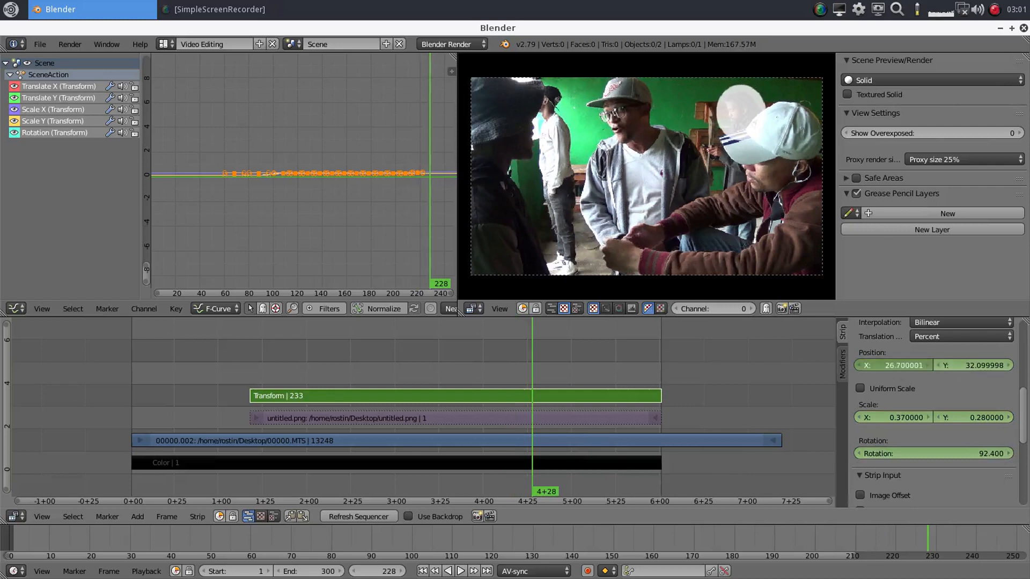
key("i")
key("i")
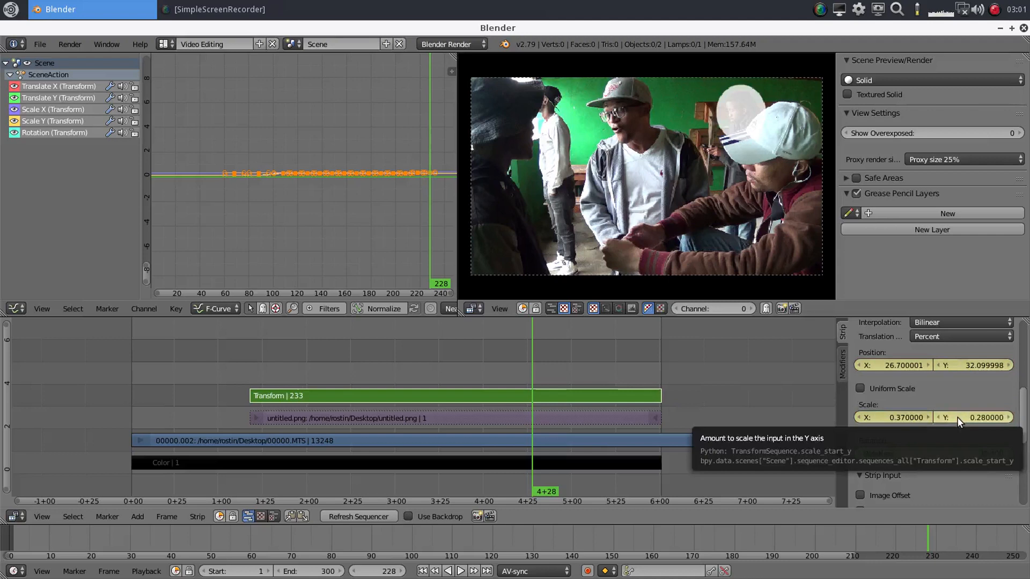
key("i")
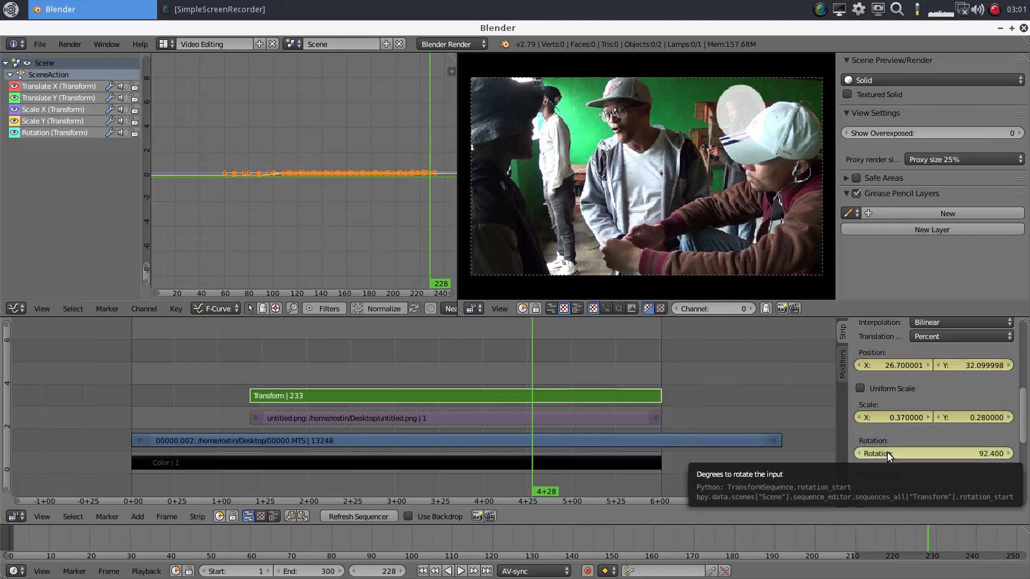
- At frame 238, set the Transform strip's X position to 25.89 and keyframe position, scale and rotation
key("shift+Up")
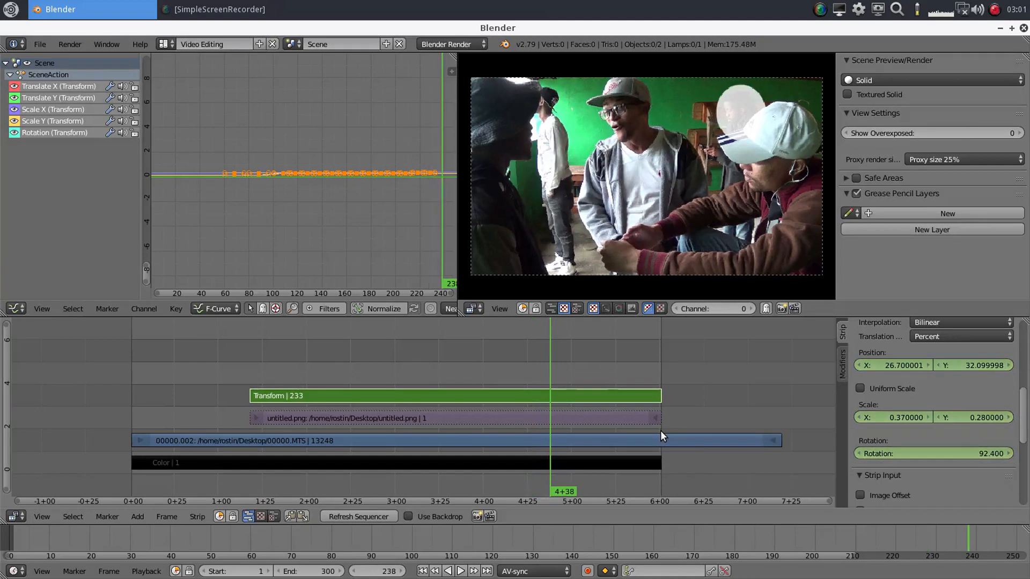
left_click_drag(893, 368, 878, 368)
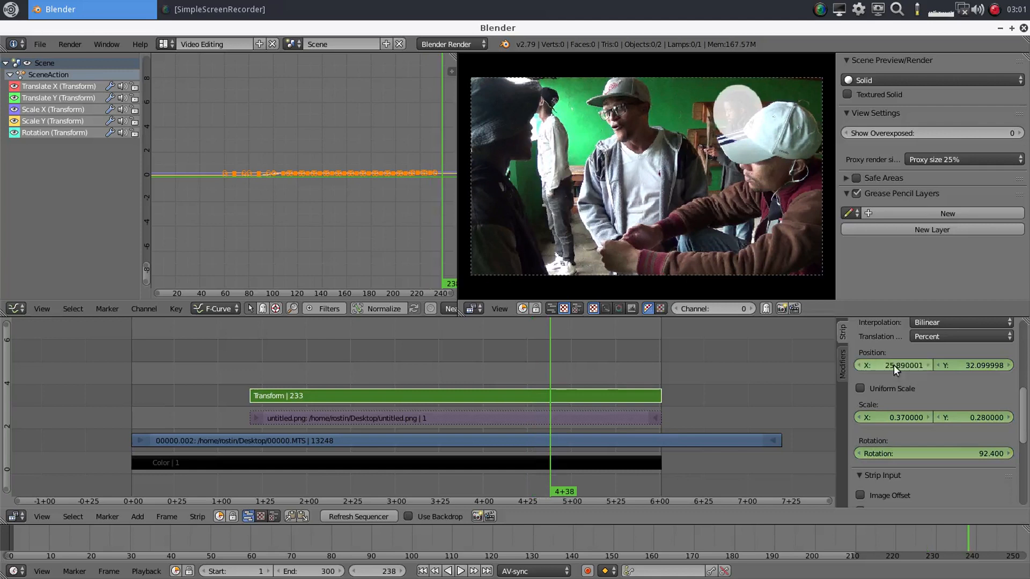
key("i")
key("i")
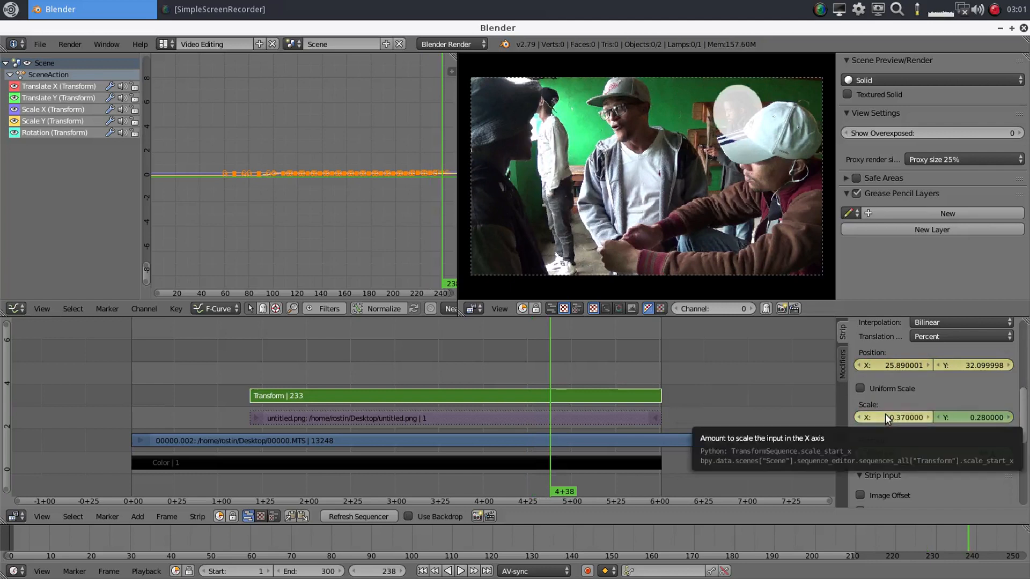
key("i")
key("i")
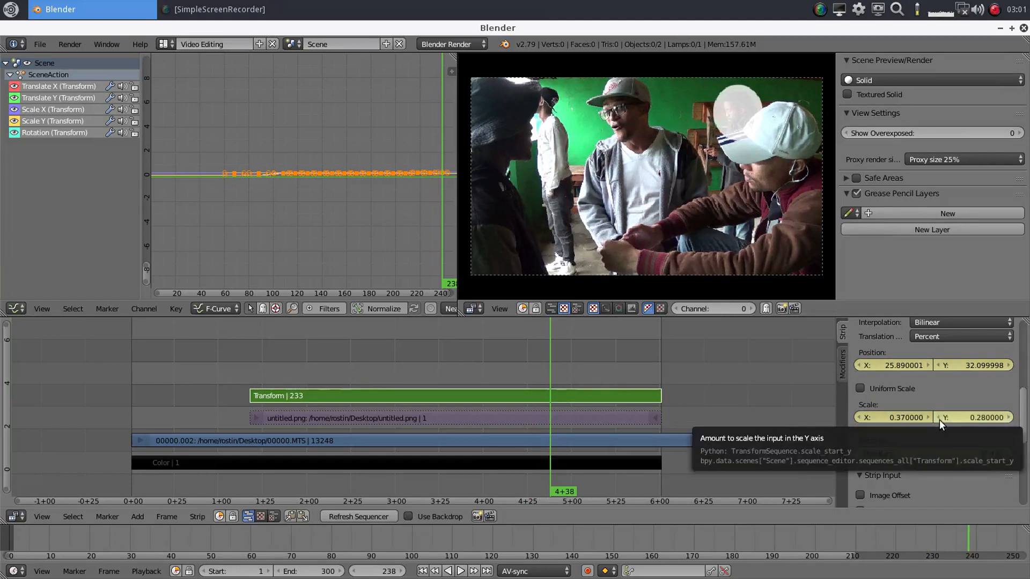
key("i")
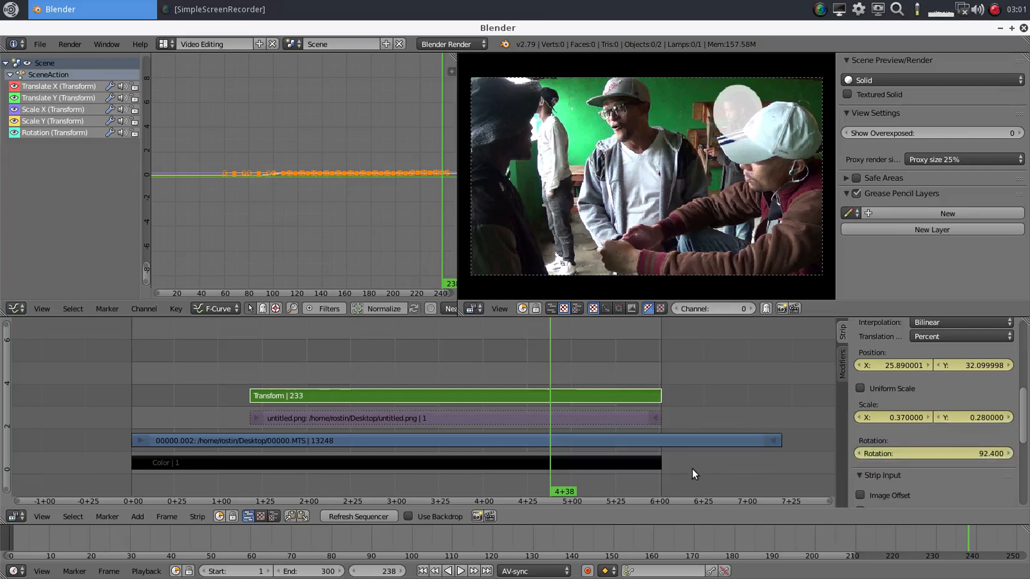
- At frame 248, set the Transform strip's position to X 25.44, Y 31.38 and keyframe position, scale and rotation
key("Up")
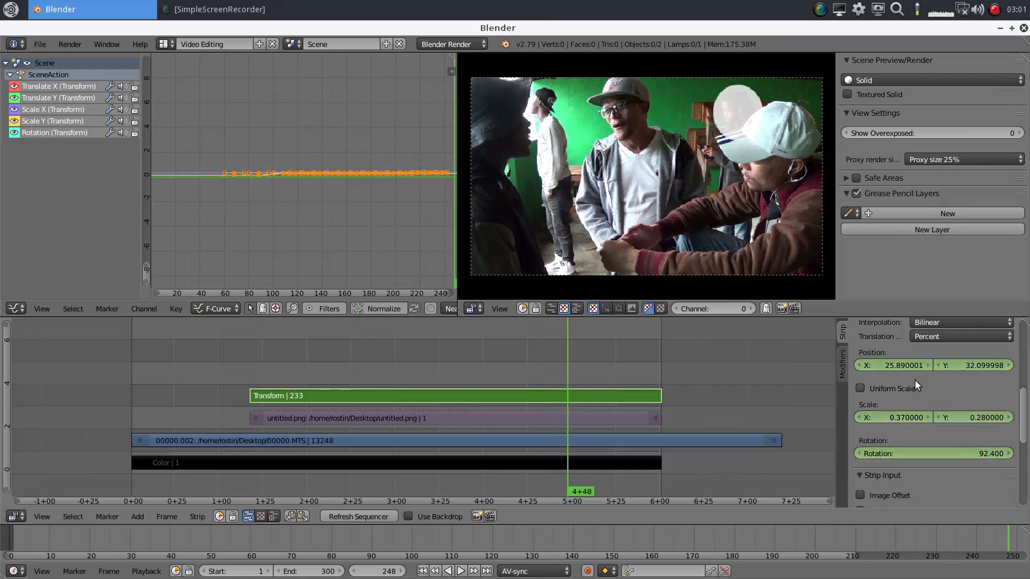
left_click_drag(952, 363, 909, 367)
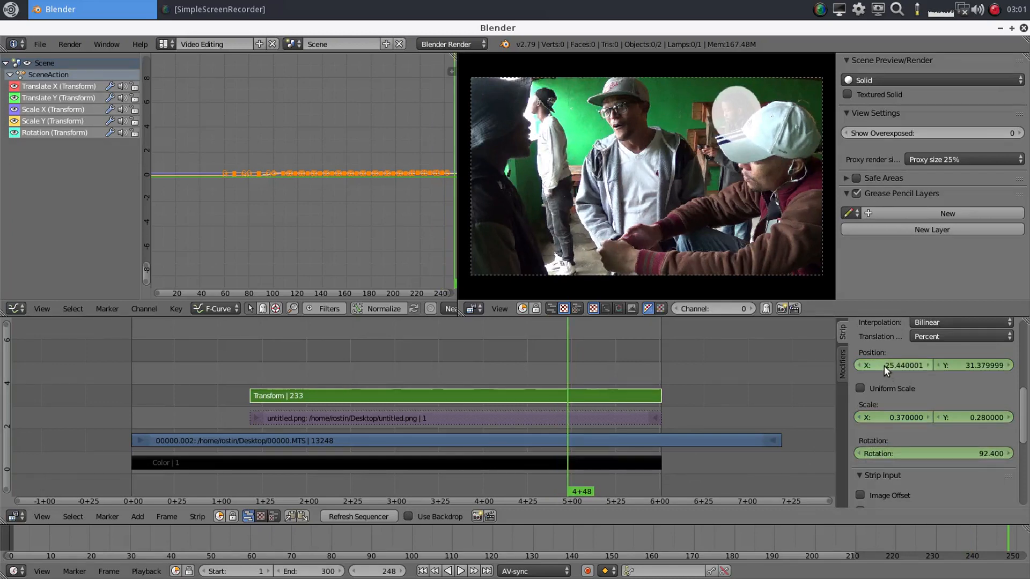
key("i")
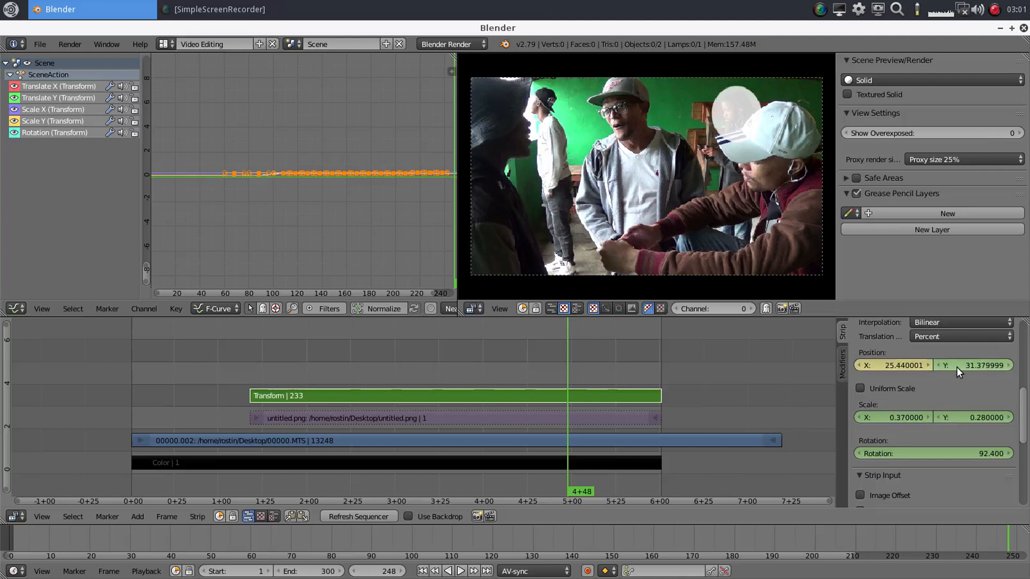
key("i")
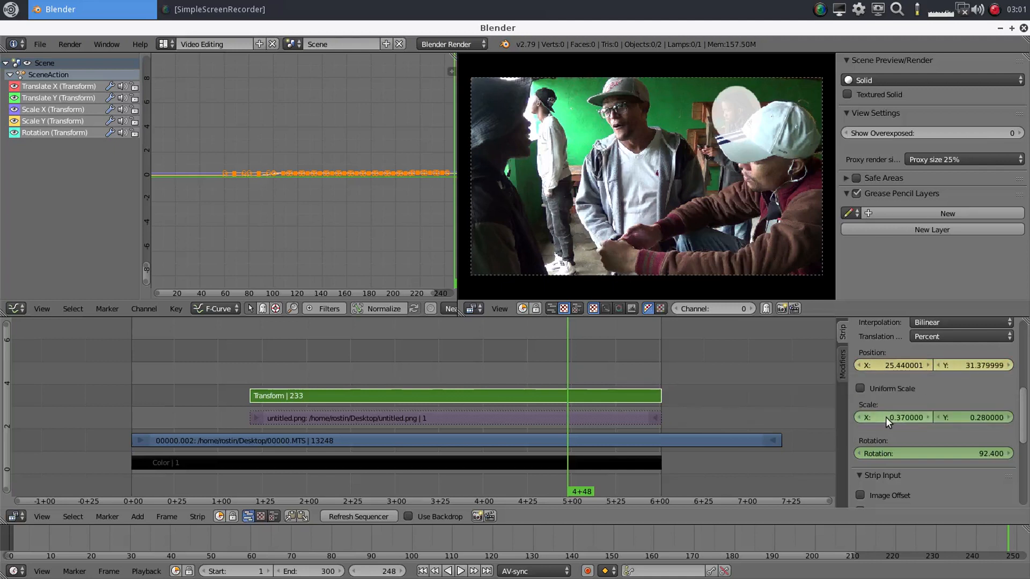
key("i")
key("i")
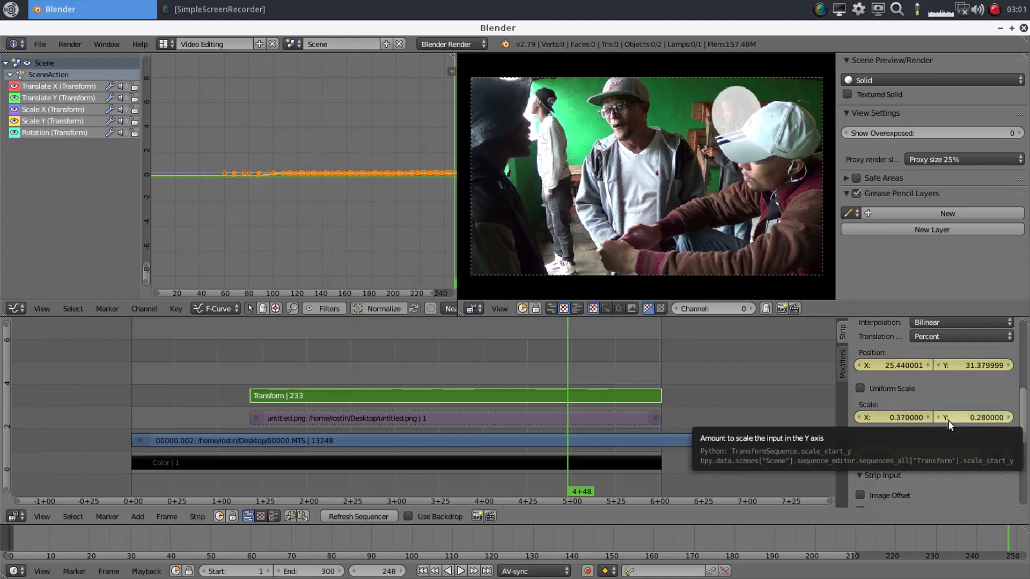
key("i")
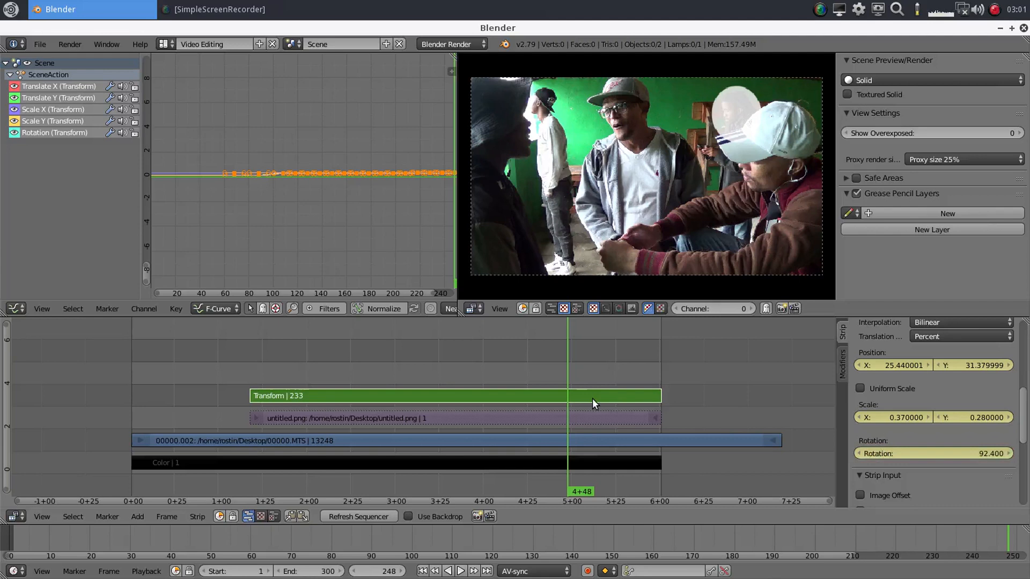
- At frame 258, set the Transform strip's X position to 24.24 and keyframe position, scale and rotation
key("Up")
left_click_drag(886, 365, 865, 365)
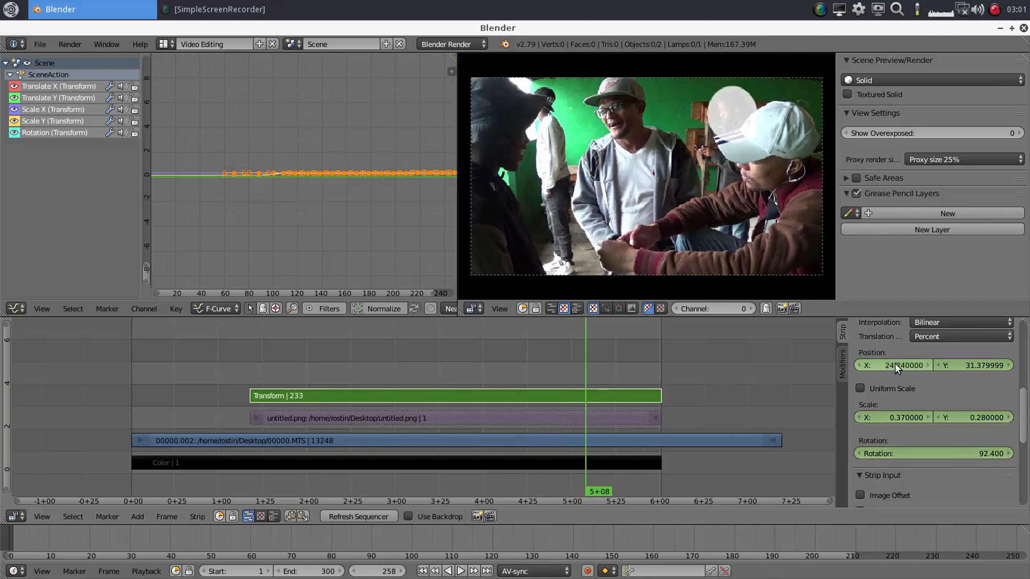
key("i")
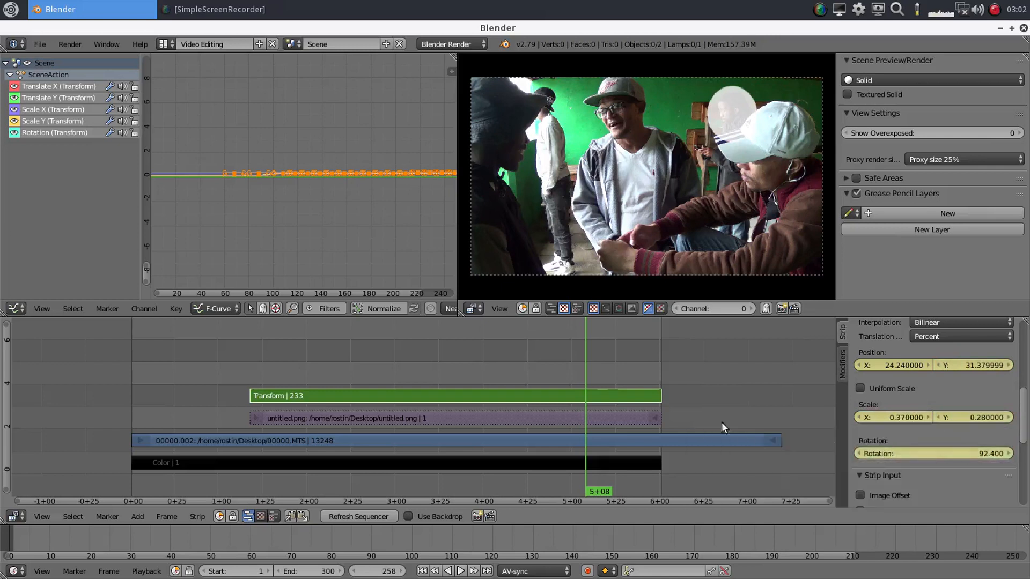
- At frame 268, set the Transform strip's position to X 23.28, Y 32.19 and keyframe position, scale and rotation
key("shift+Up")
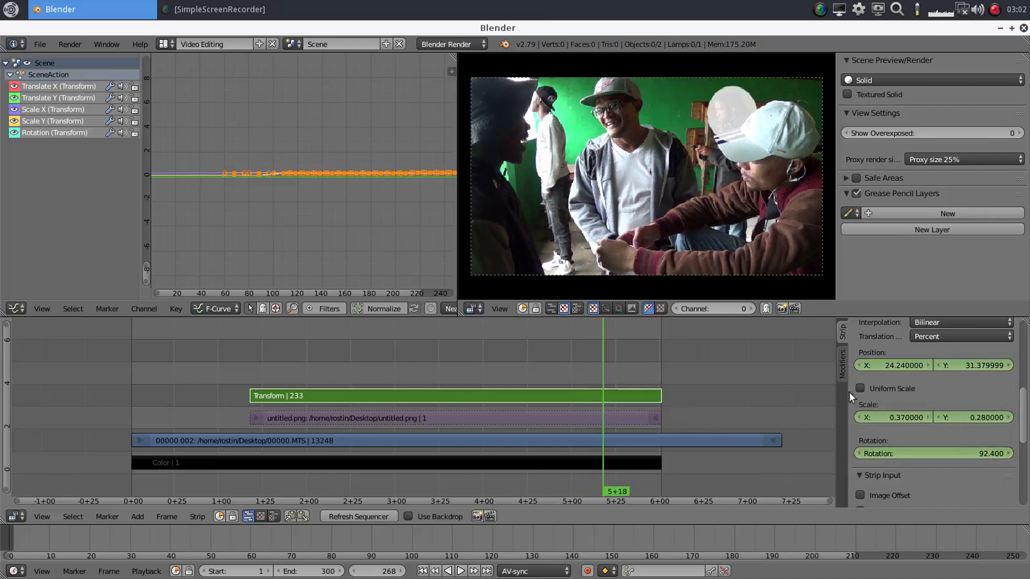
left_click_drag(904, 365, 886, 366)
left_click_drag(983, 365, 997, 365)
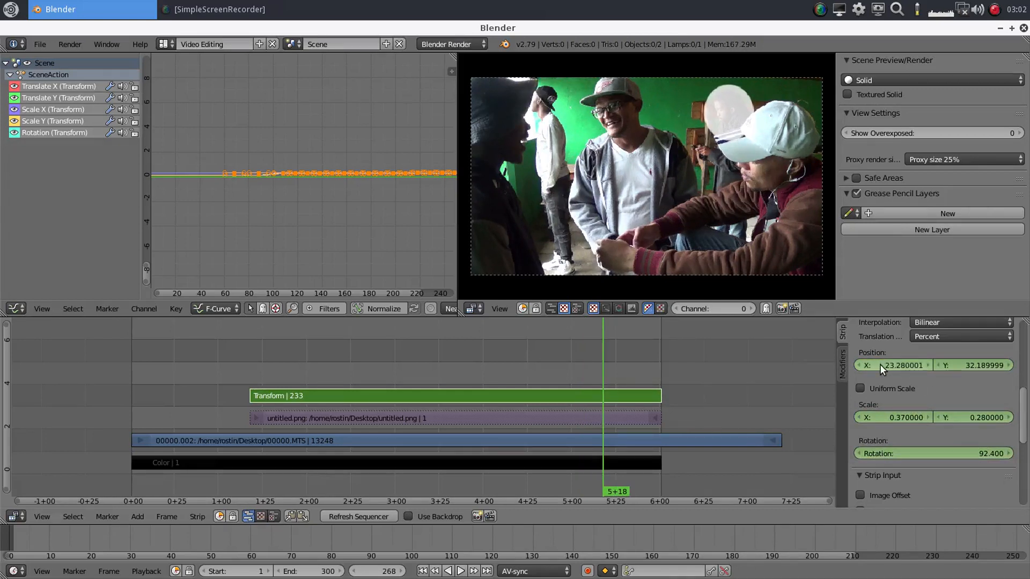
key("i")
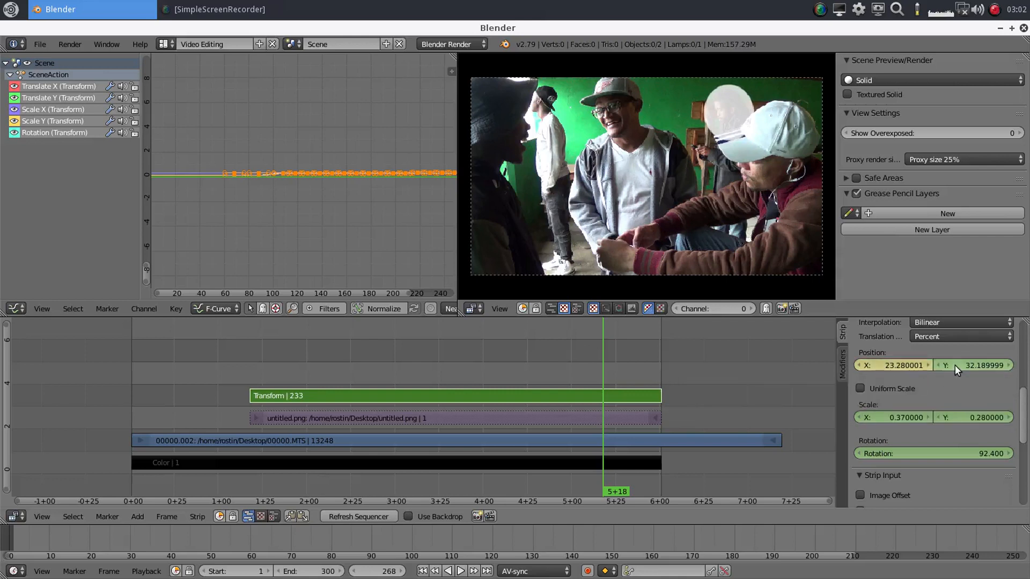
key("i")
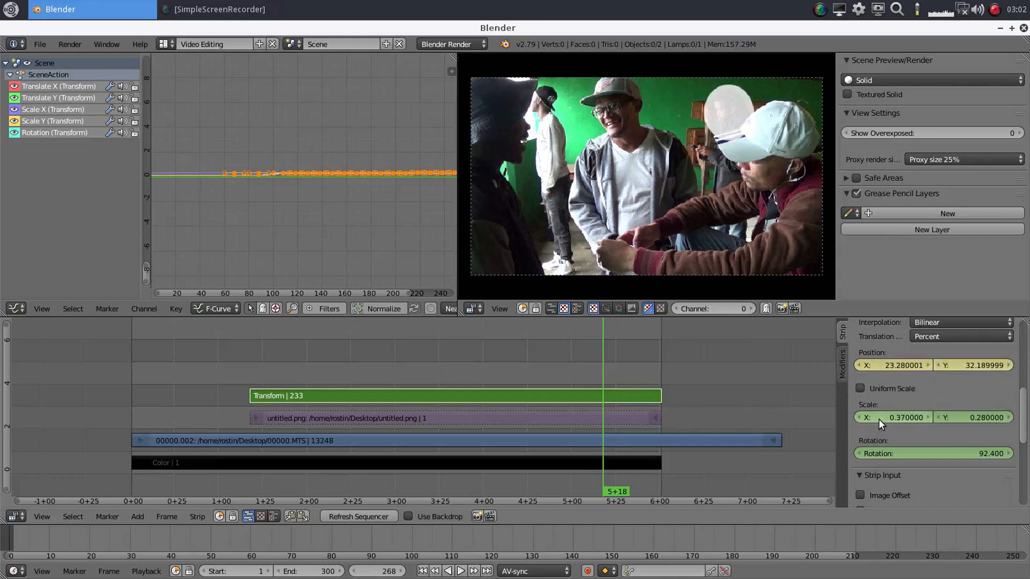
key("i")
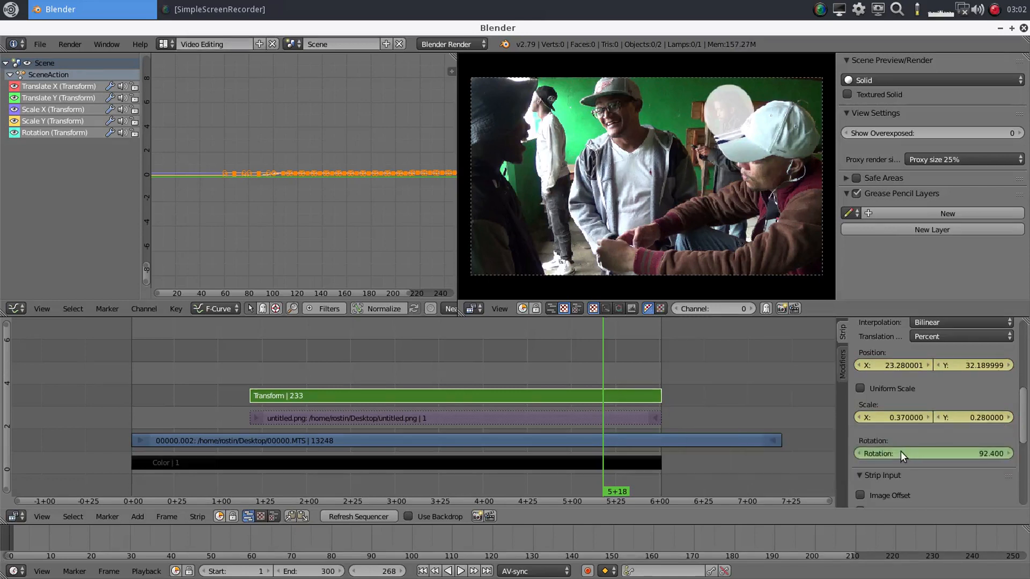
key("i")
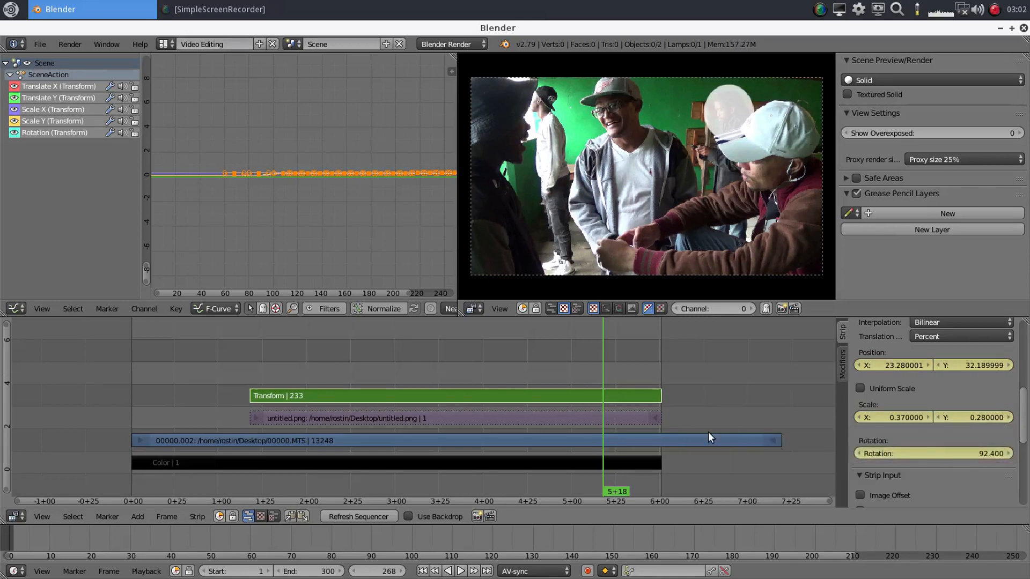
- At frame 278, set the Transform strip's position to X 21.33, Y 33.69 and keyframe position, scale and rotation
key("Up")
left_click_drag(886, 366, 865, 366)
mouse_move(965, 370)
left_mouse_down()
mouse_move(975, 370)
mouse_move(956, 363)
left_mouse_up()
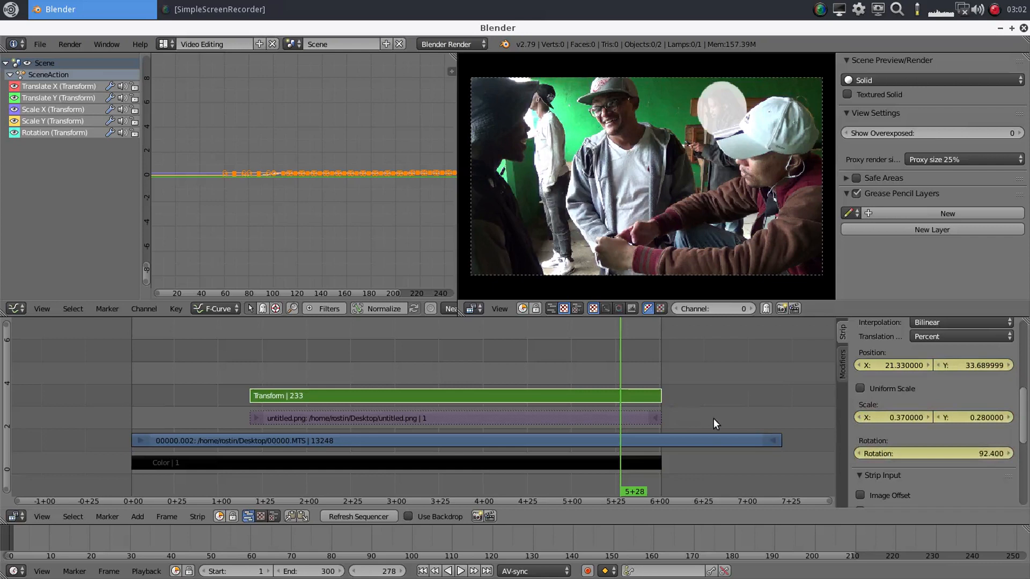
- At frame 288, set the Transform strip's position to X 19.41, Y 35.10 and keyframe position, scale and rotation
key("Up")
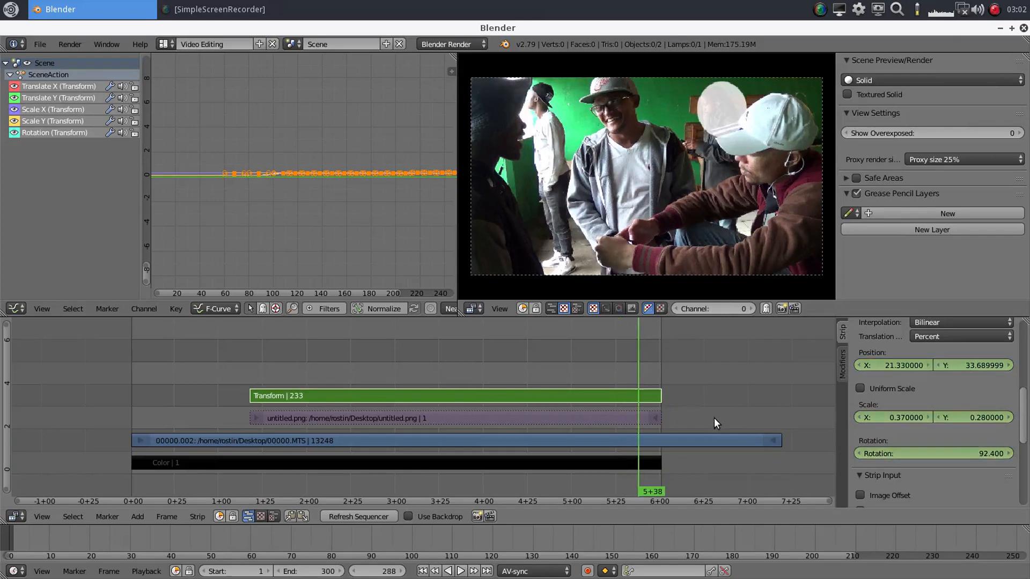
left_click_drag(890, 363, 869, 363)
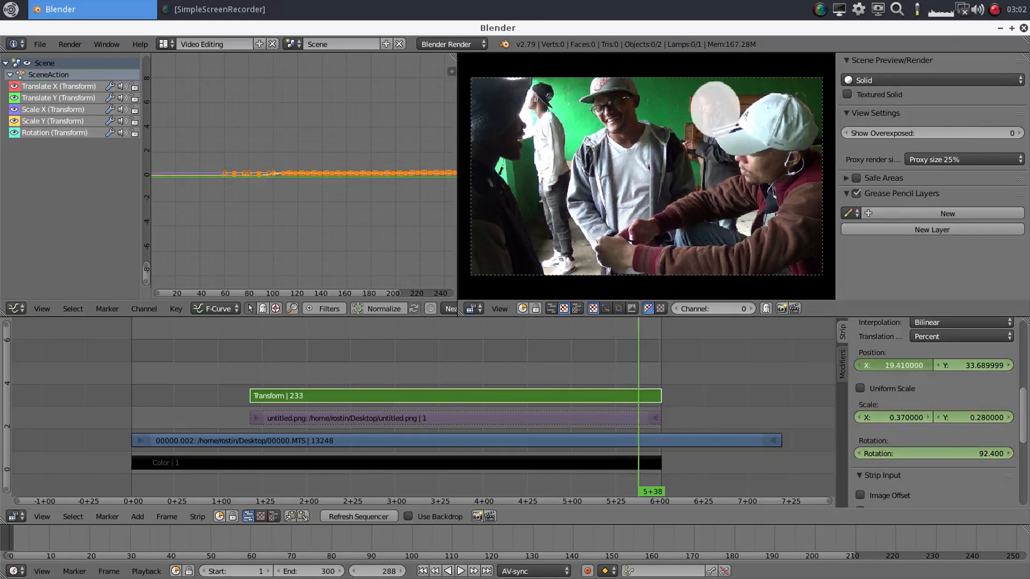
left_click_drag(971, 366, 936, 375)
key("i")
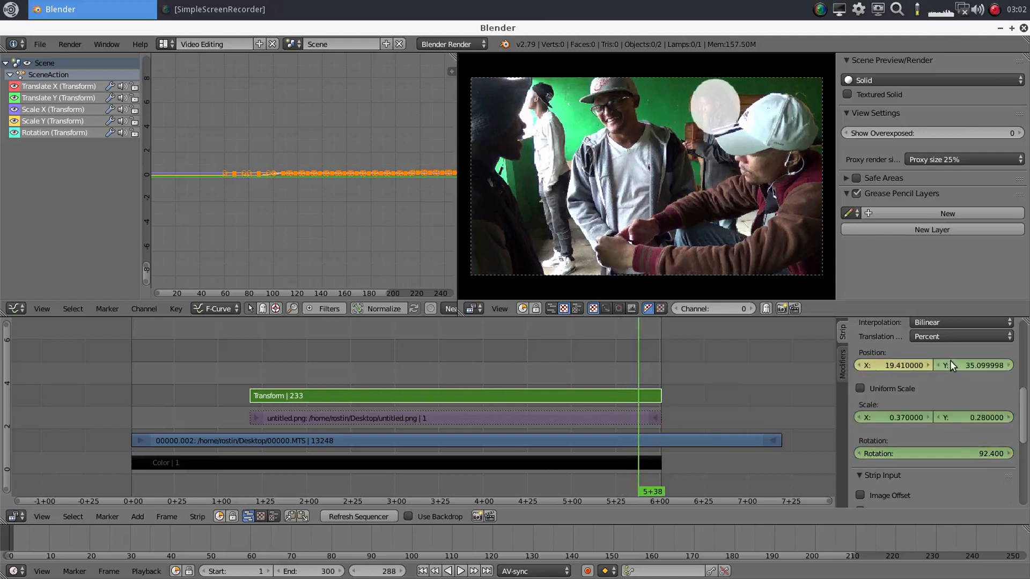
key("i")
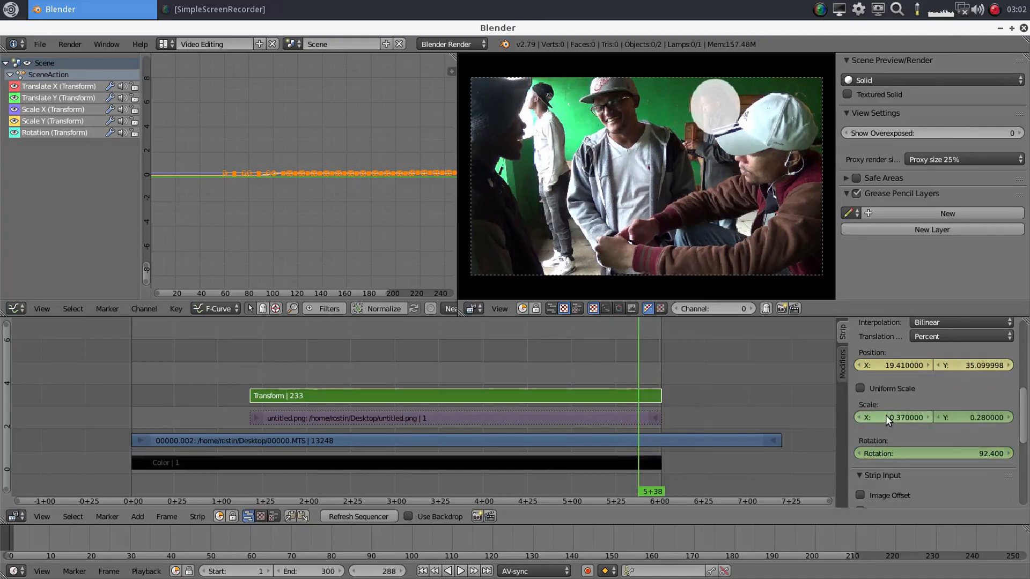
key("i")
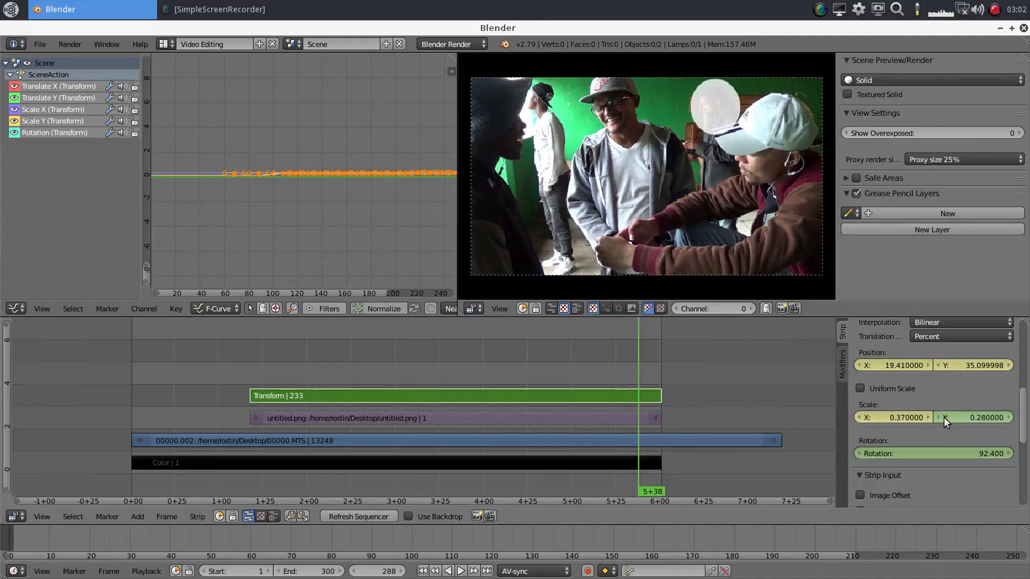
key("i")
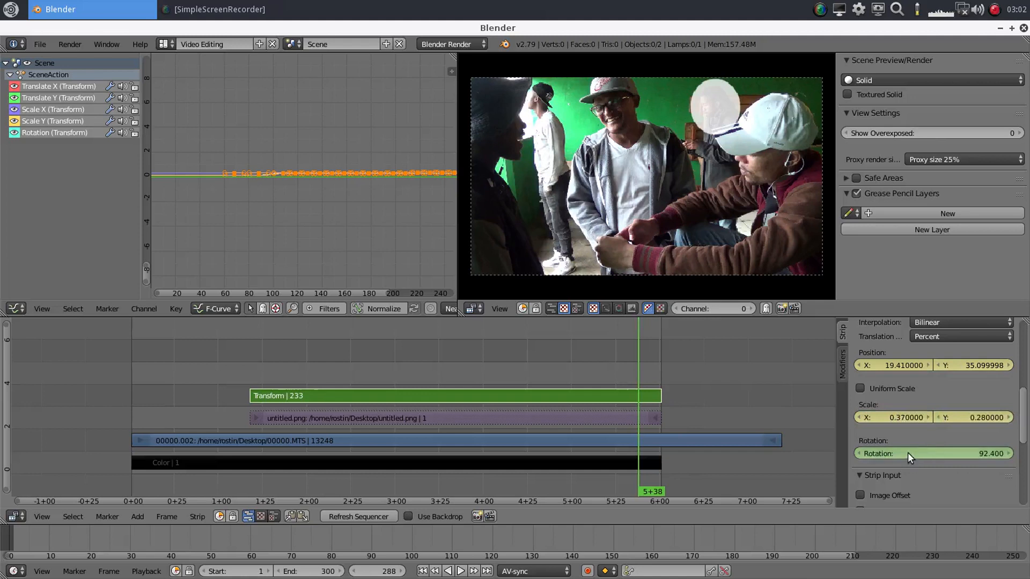
key("i")
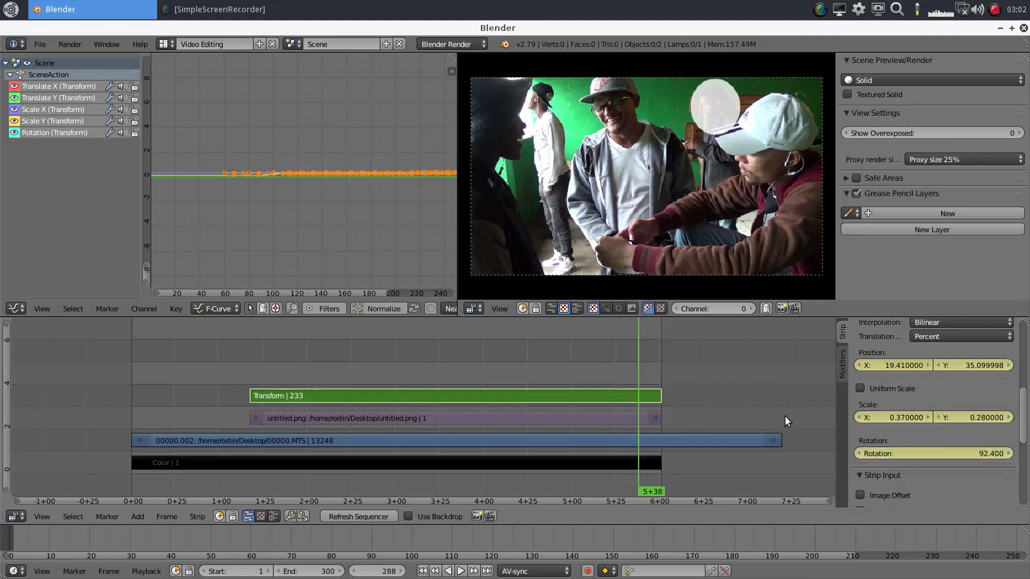
- At frame 298, keyframe the Transform strip's position as X 18.27, Y 35.82, including scale and rotation, and advance to frame 300
key("shift+Up")
left_click_drag(898, 362, 893, 361)
left_click_drag(963, 363, 972, 363)
key("i")
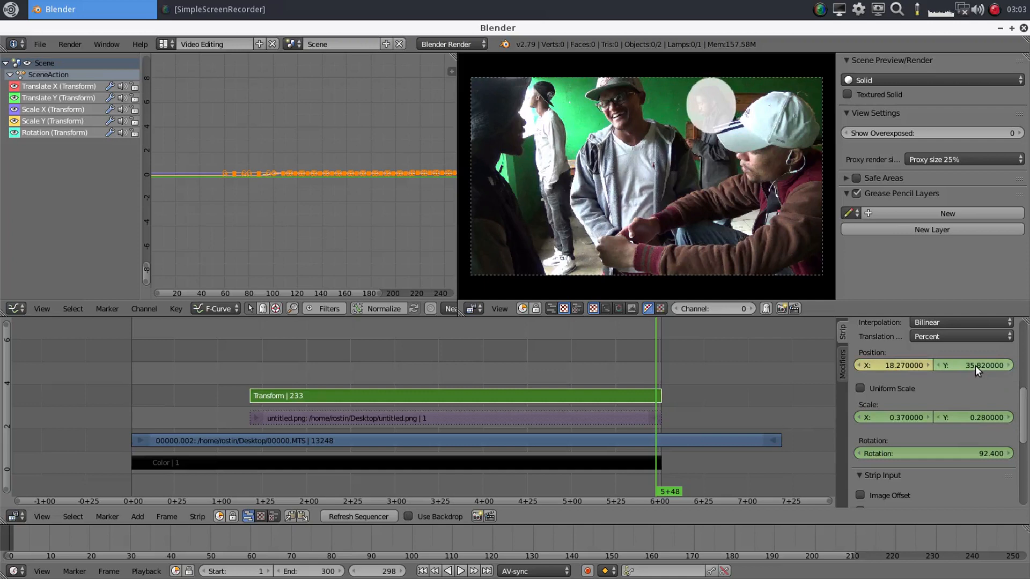
key("i")
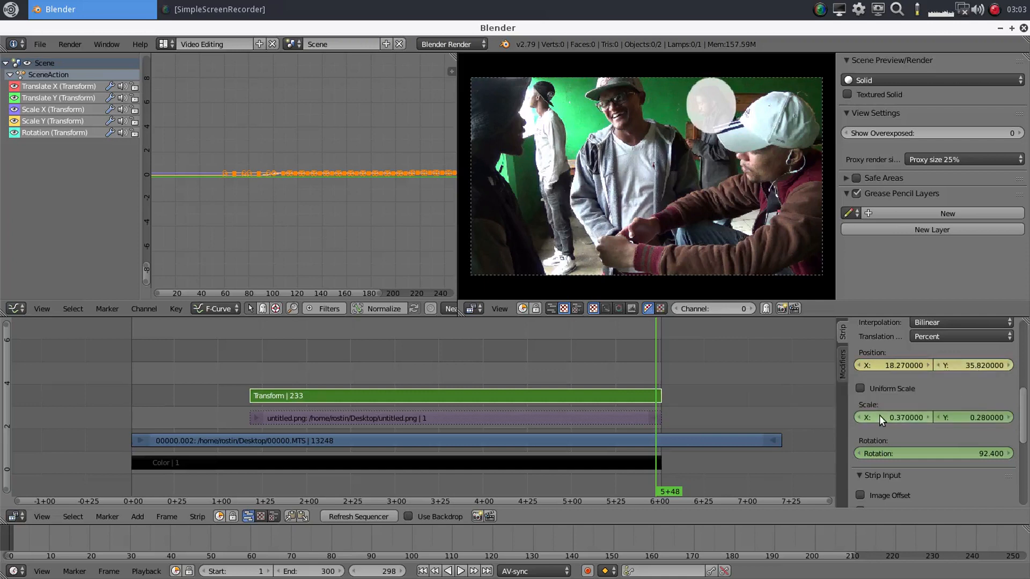
key("i")
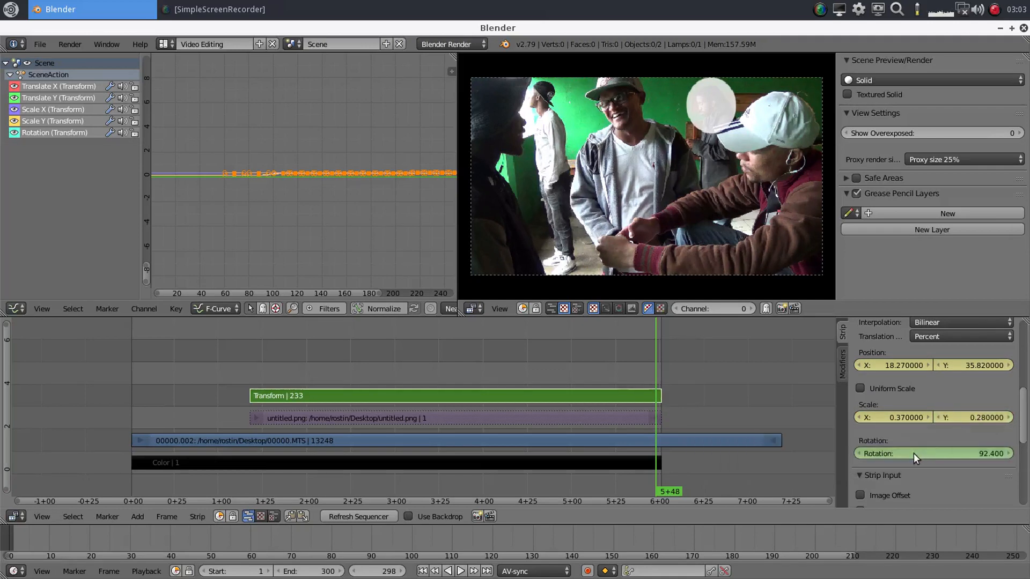
key("i")
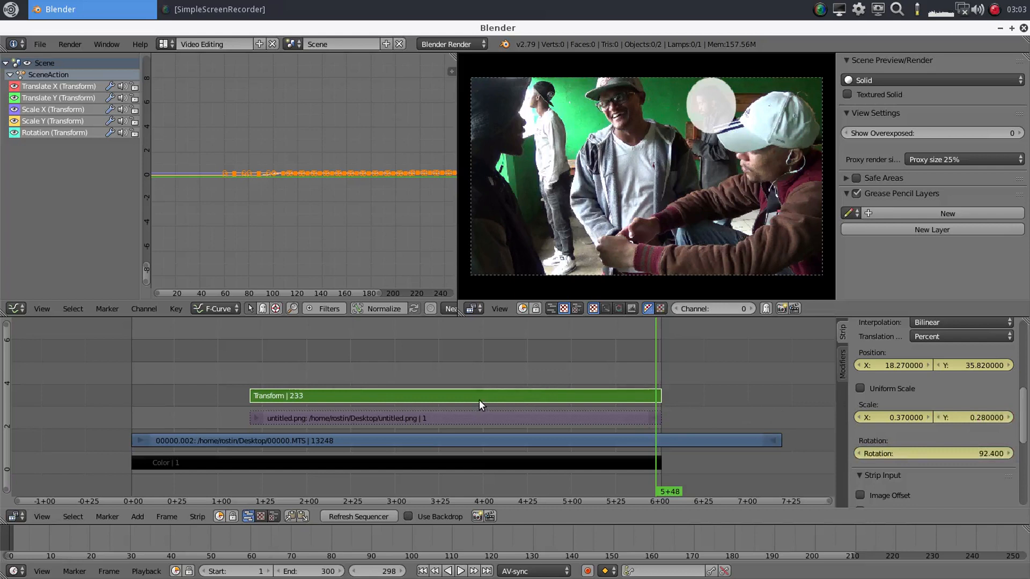
key("Right")
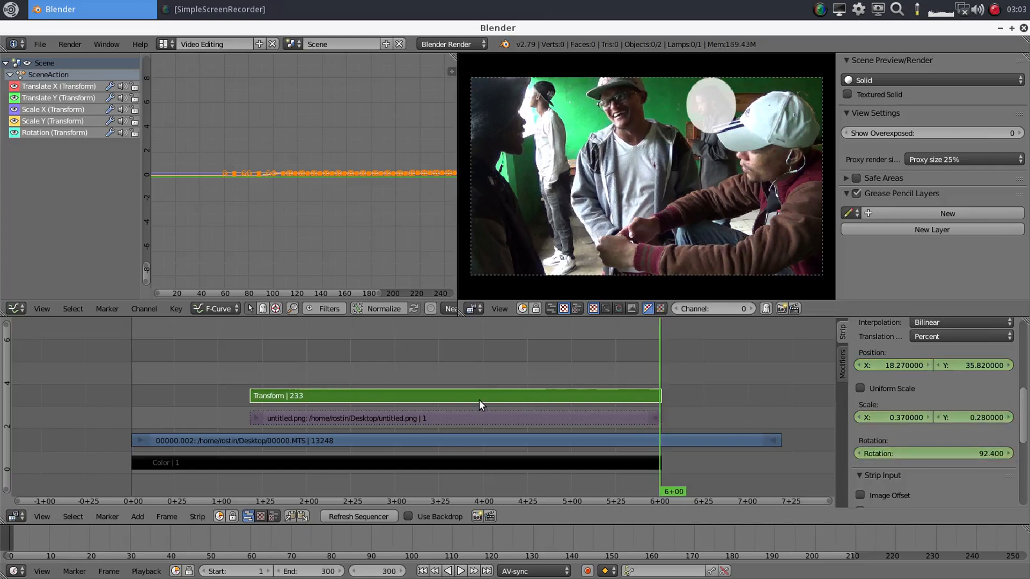
- Check the ellipse's position in the final frames, play the sequence from the start to review the tracking, and return to frame 1
key("Right")
key("Right")
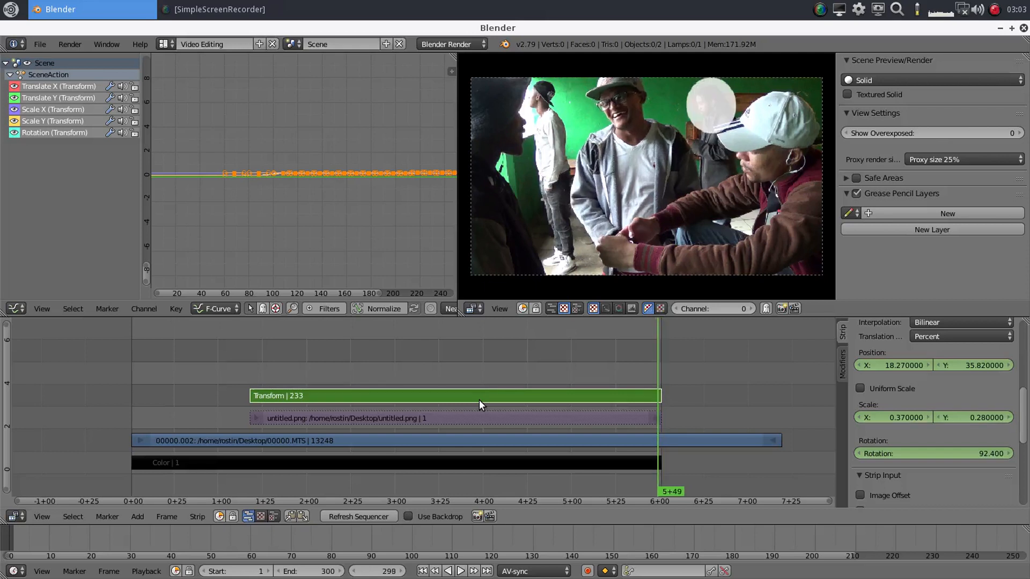
key("Left")
key("Left")
key("Left")
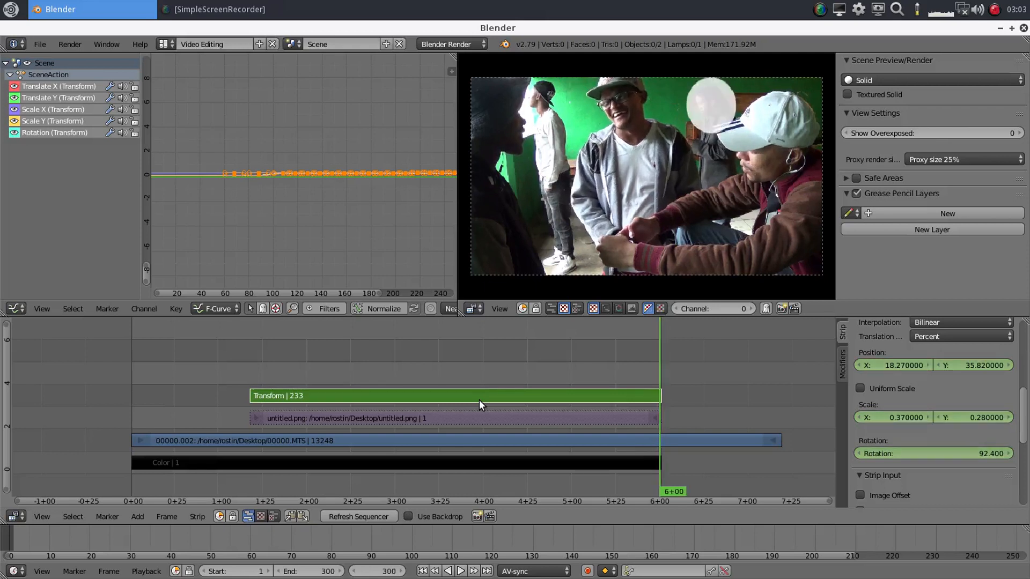
key("Left")
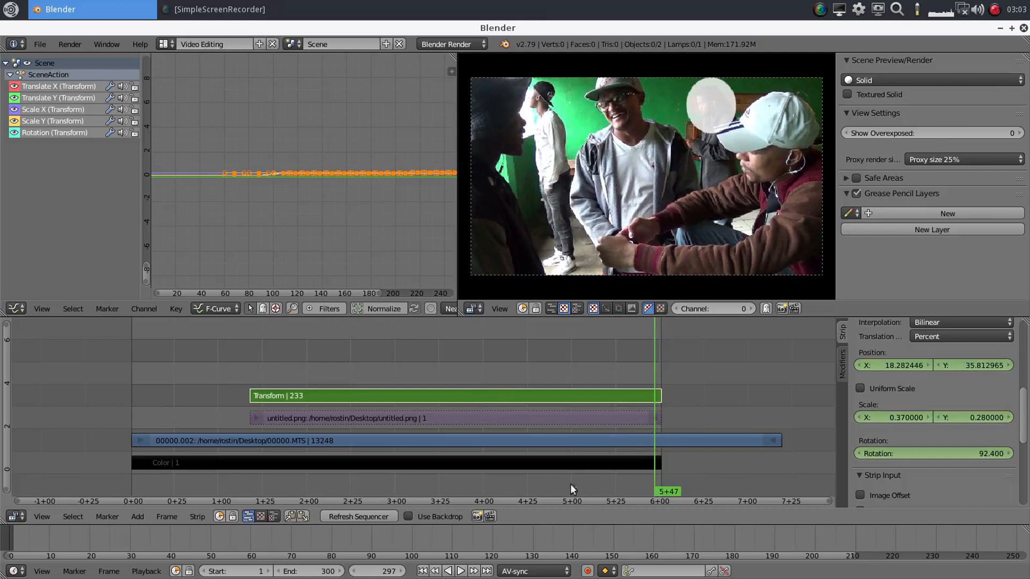
left_click(425, 571)
left_click(460, 571)
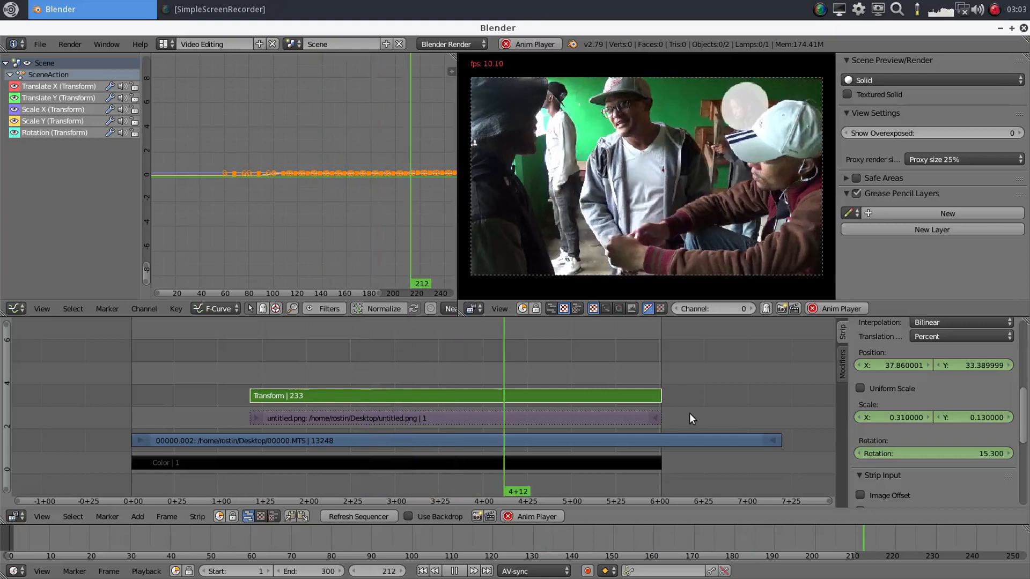
left_click(454, 571)
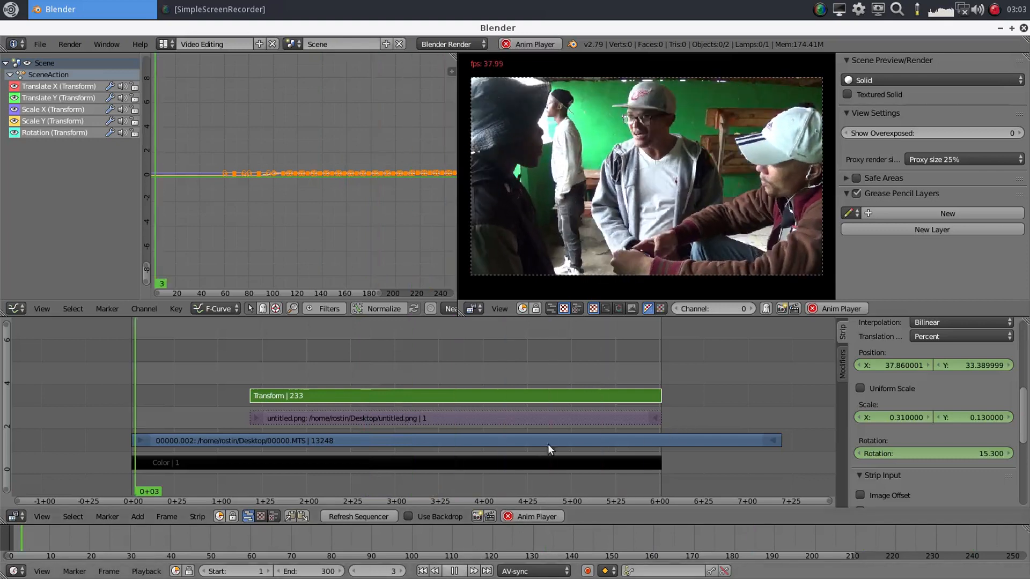
left_click(422, 571)
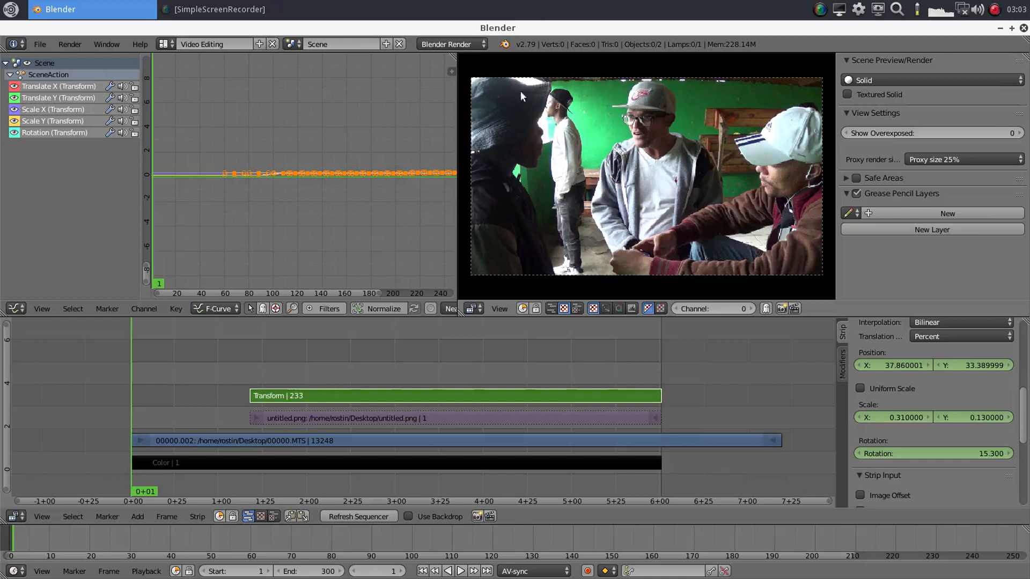
scroll(471, 388, "down", 2)
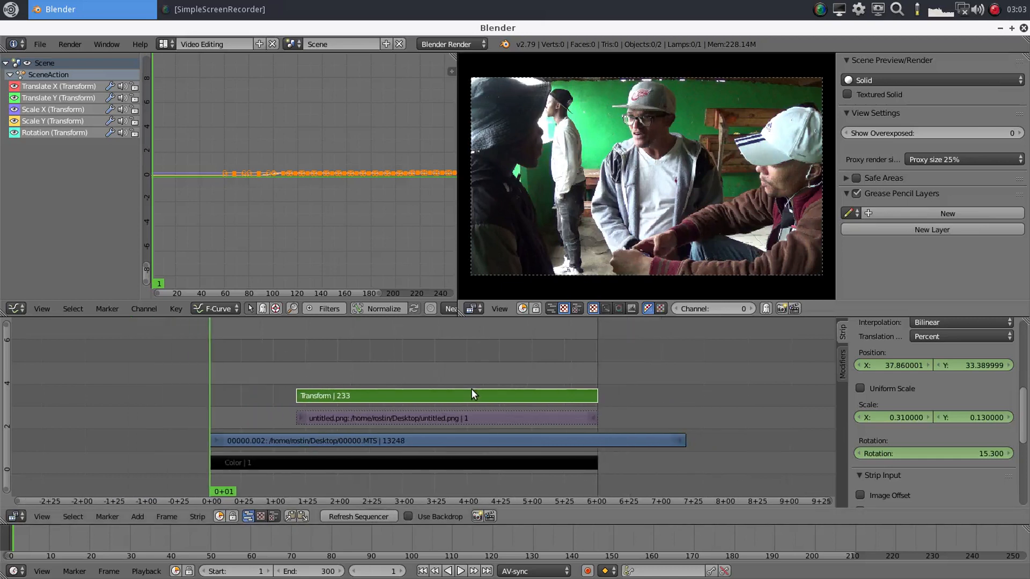
scroll(471, 389, "up", 1)
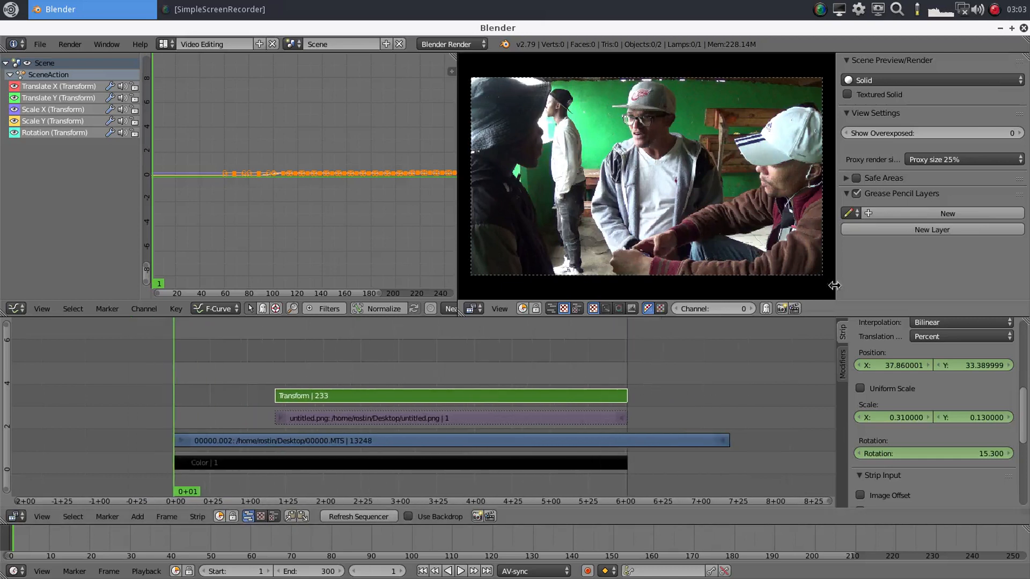
right_click(994, 11)
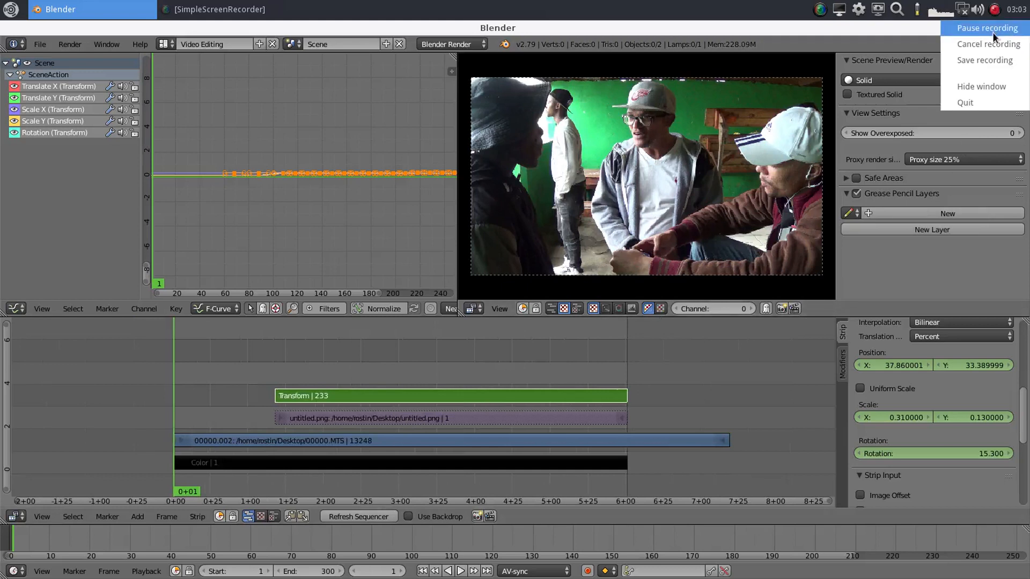
left_click(992, 28)
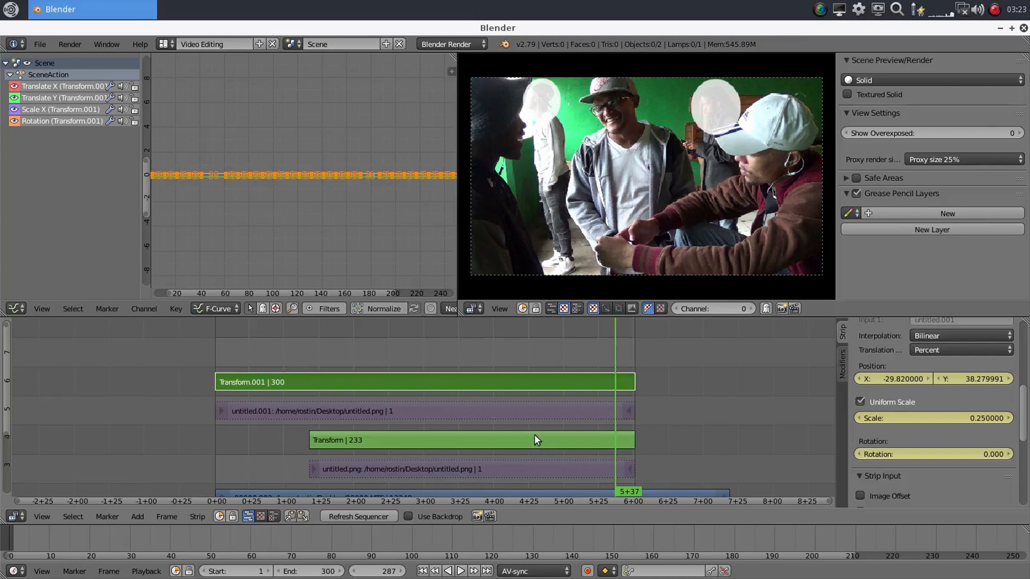
- Play the sequence from frame 1, inspect how both ellipses cover the faces in an enlarged preview, and stop playback
left_click(422, 571)
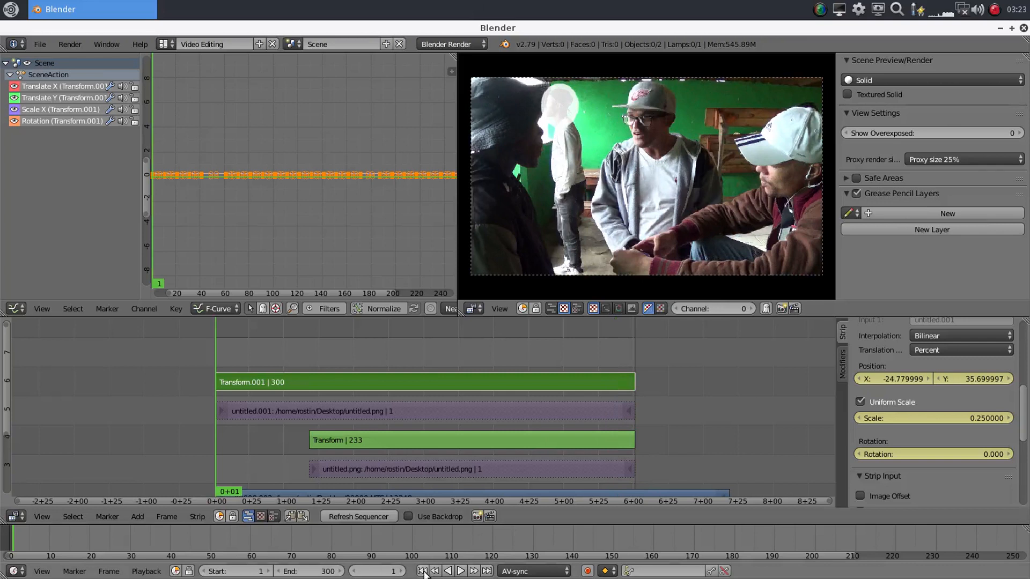
left_click(460, 571)
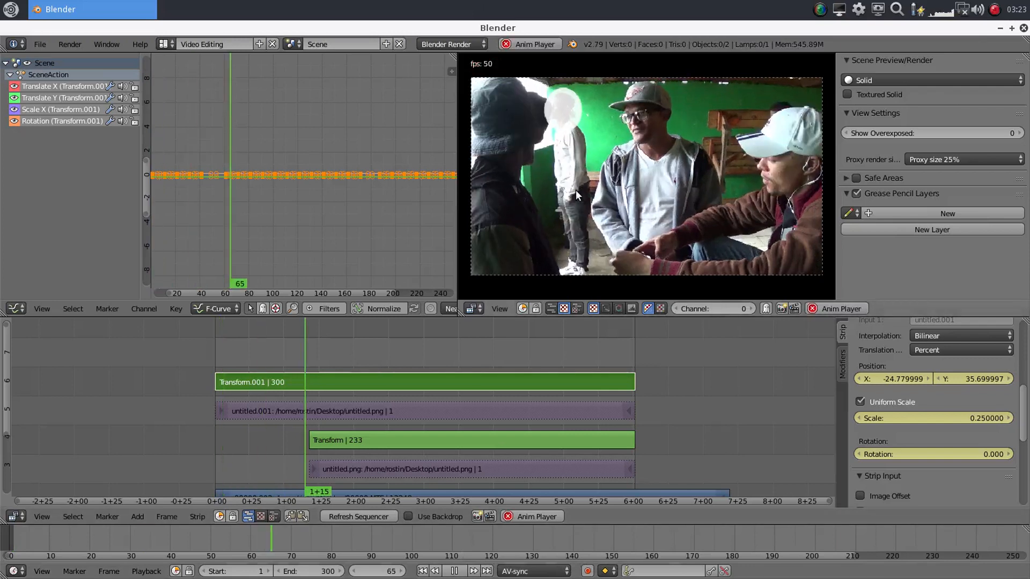
key("ctrl+space")
scroll(446, 278, "up", 3)
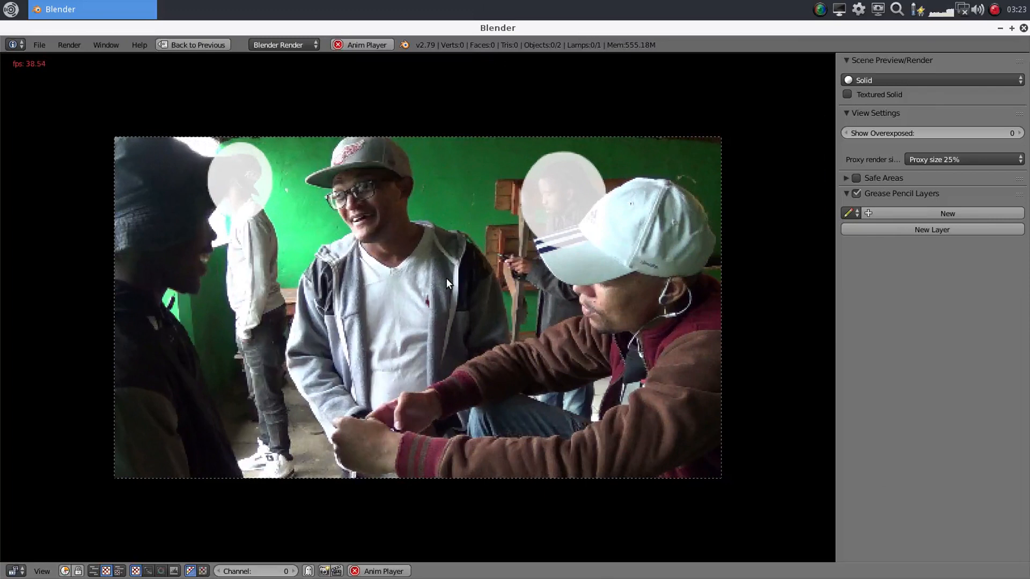
scroll(447, 278, "up", 1)
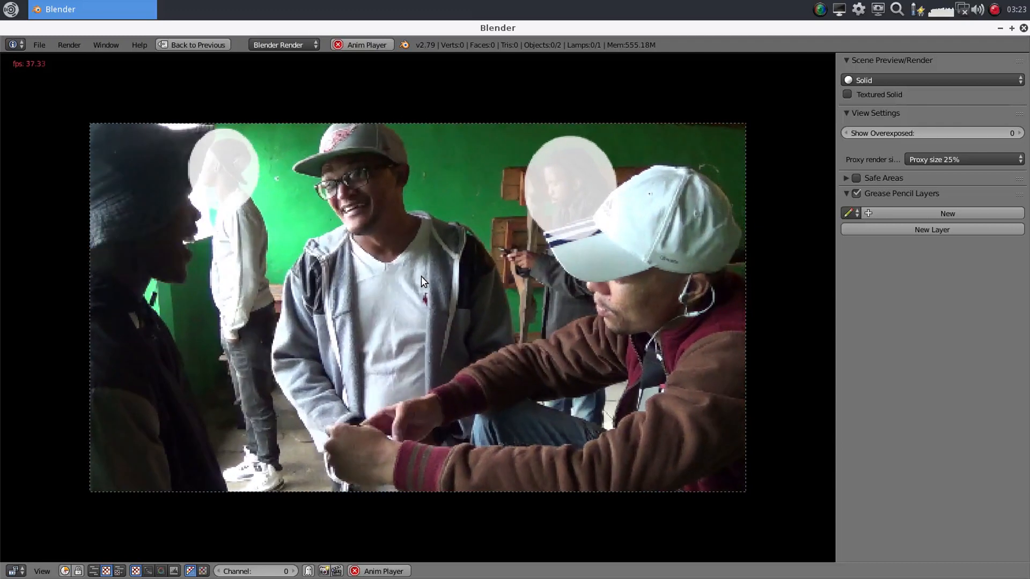
key("ctrl+space")
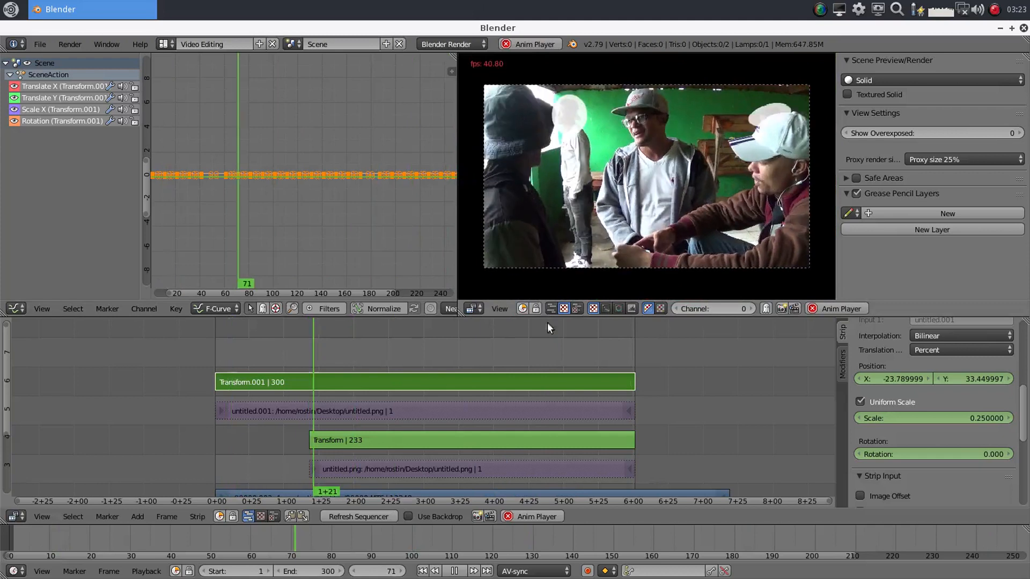
left_click(454, 571)
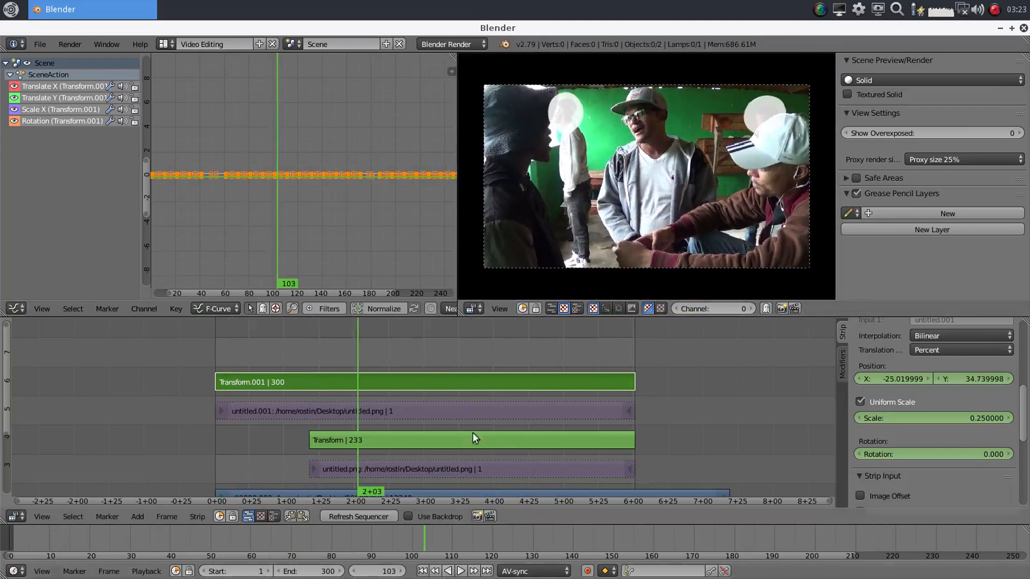
- Mute the 00000.MTS video strip on channel 2, leaving the ellipse strips and the black Color strip active
scroll(461, 415, "down", 3)
middle_click_drag(447, 429, 435, 360)
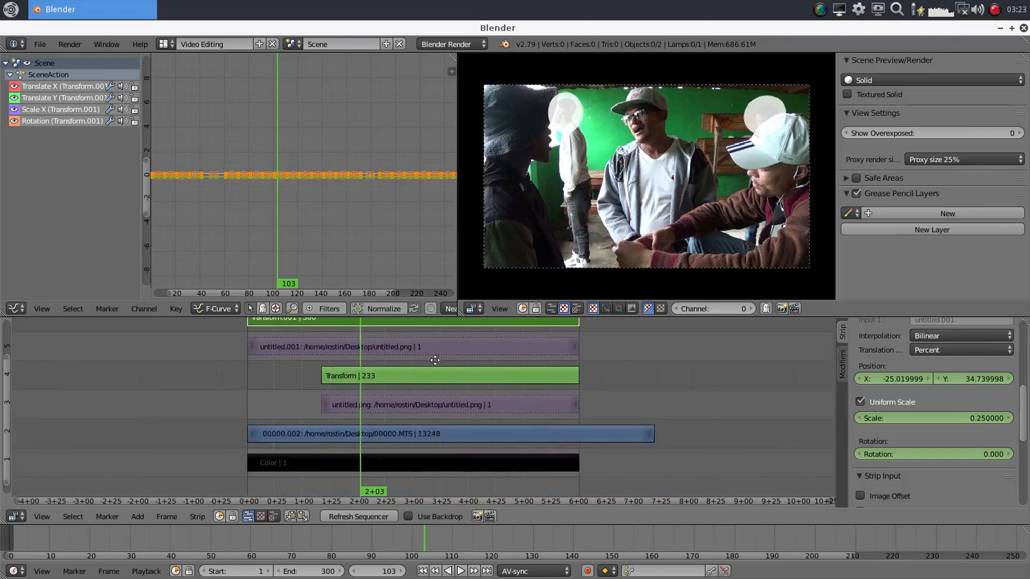
right_click(420, 436)
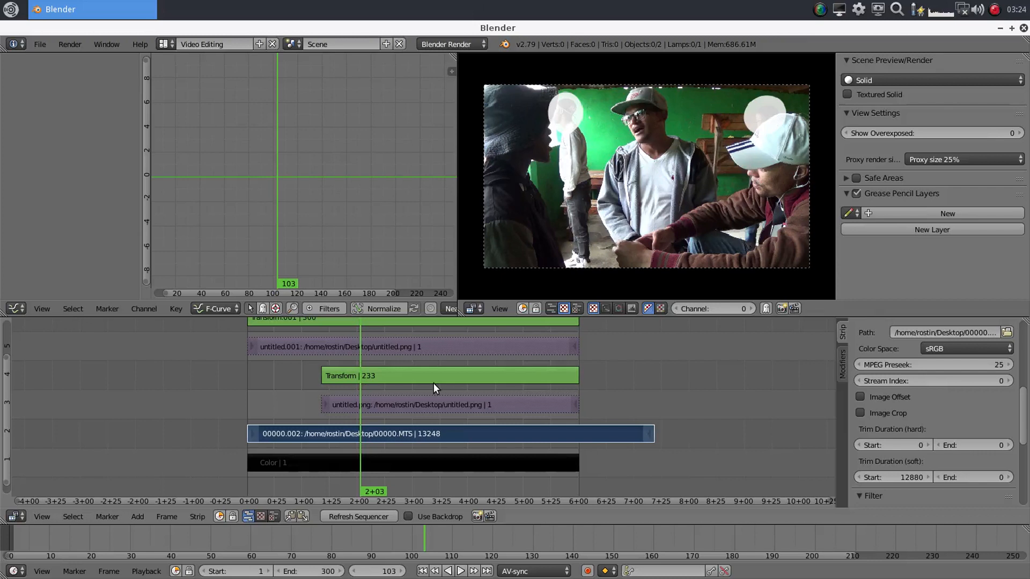
key("h")
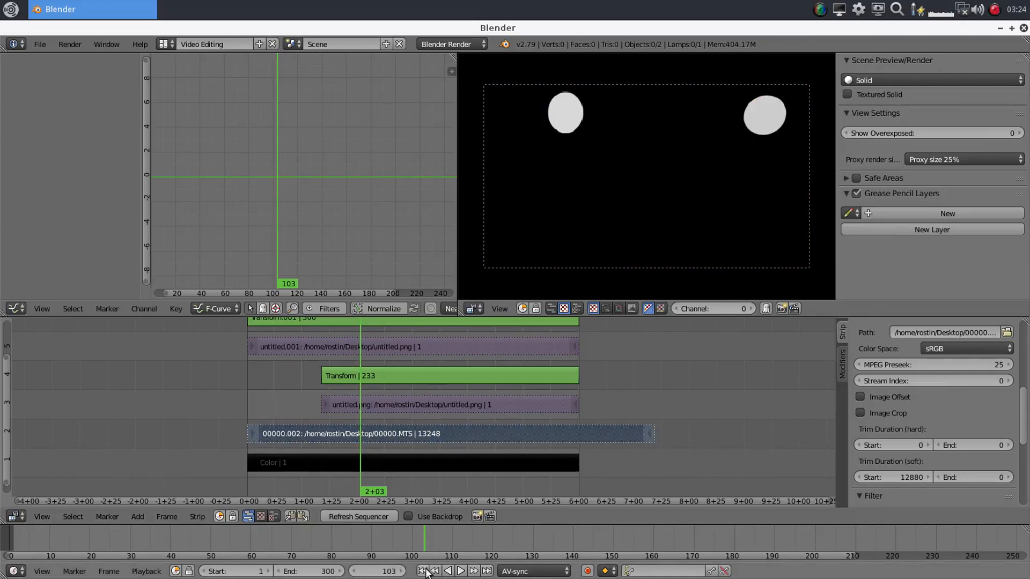
- Play the ellipses-on-black mask sequence from frame 1 to check it, and stop playback
left_click(423, 571)
left_click(460, 571)
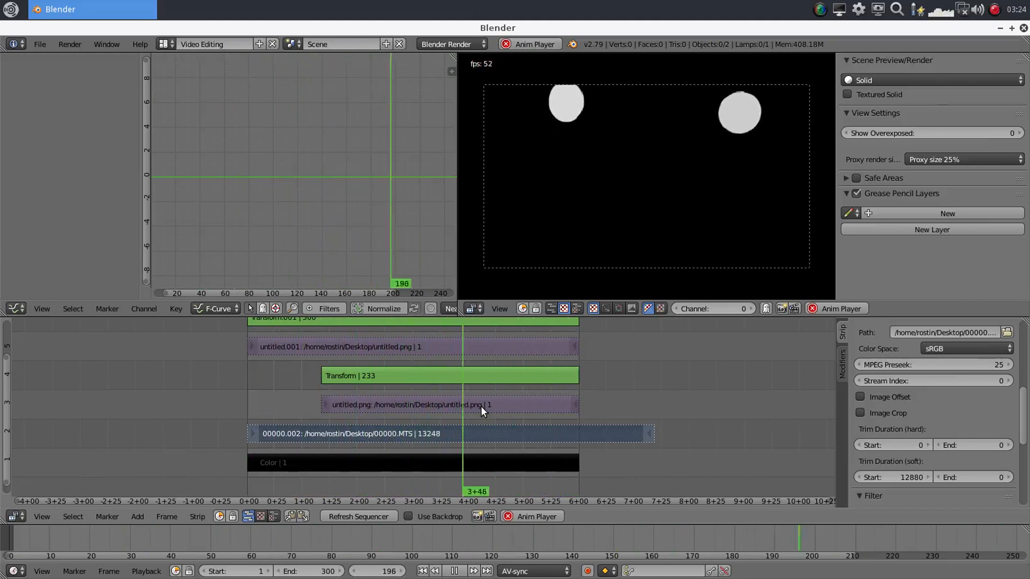
left_click(456, 572)
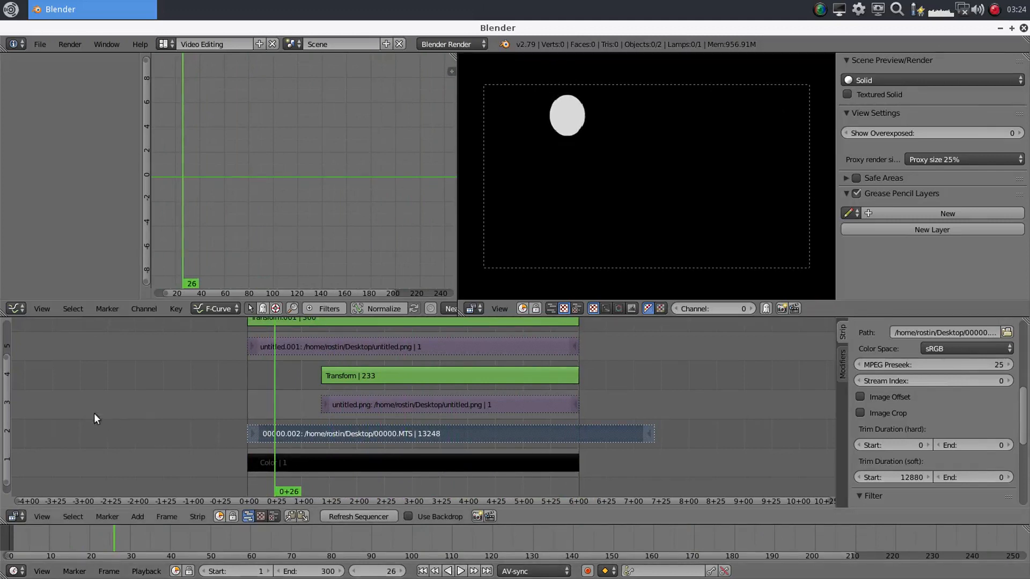
- Switch the graph editor area to the Properties editor and set the render output path to the Mask folder on the Desktop
left_click(21, 308)
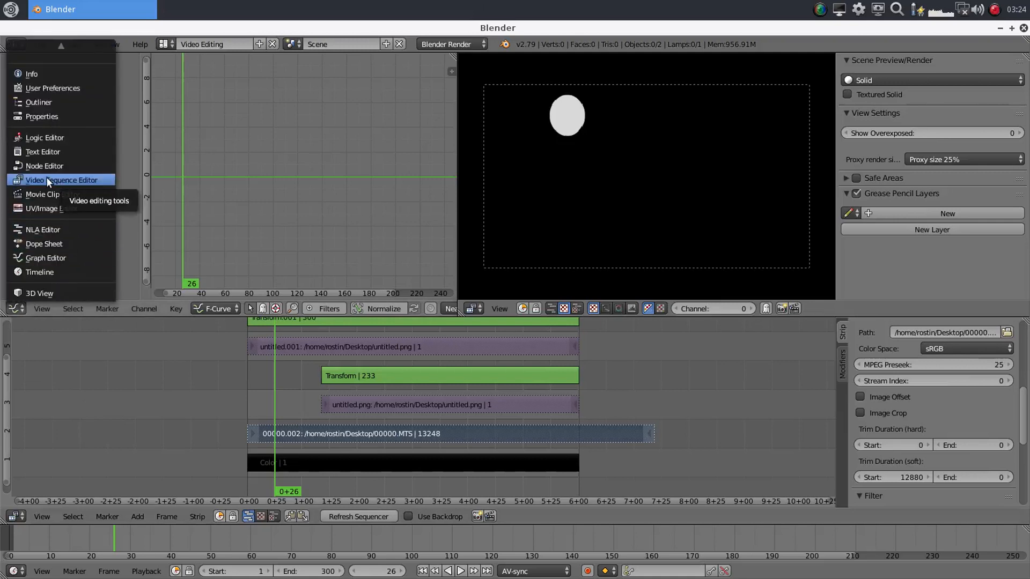
left_click(50, 116)
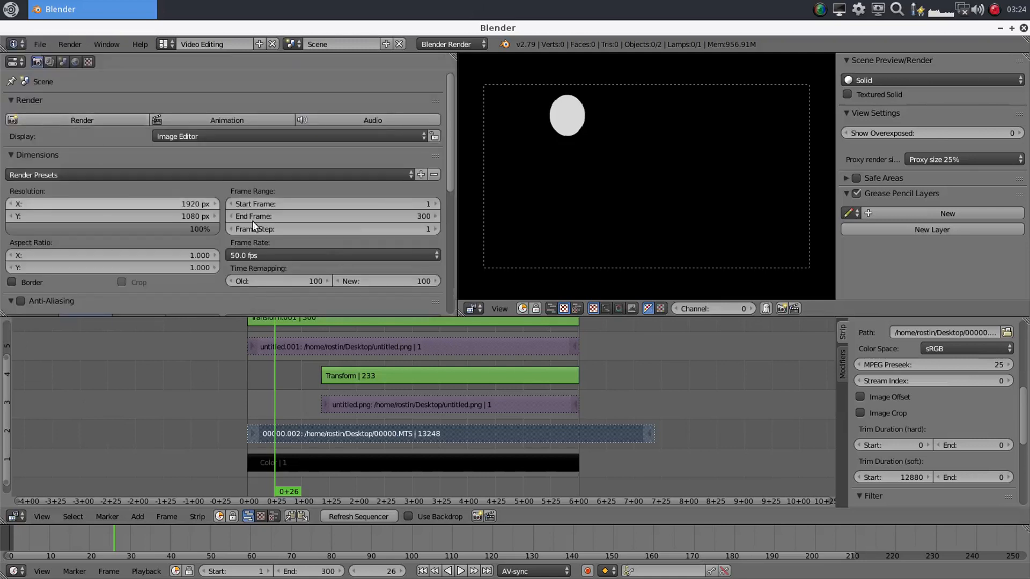
left_click_drag(447, 117, 459, 251)
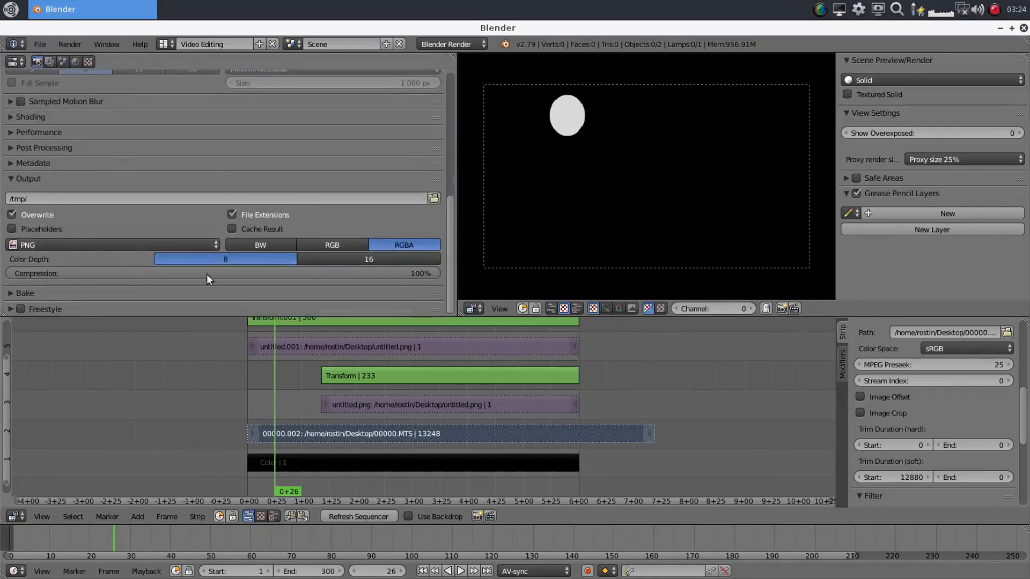
mouse_move(453, 270)
left_mouse_down()
mouse_move(460, 161)
mouse_move(462, 275)
left_mouse_up()
left_click(434, 198)
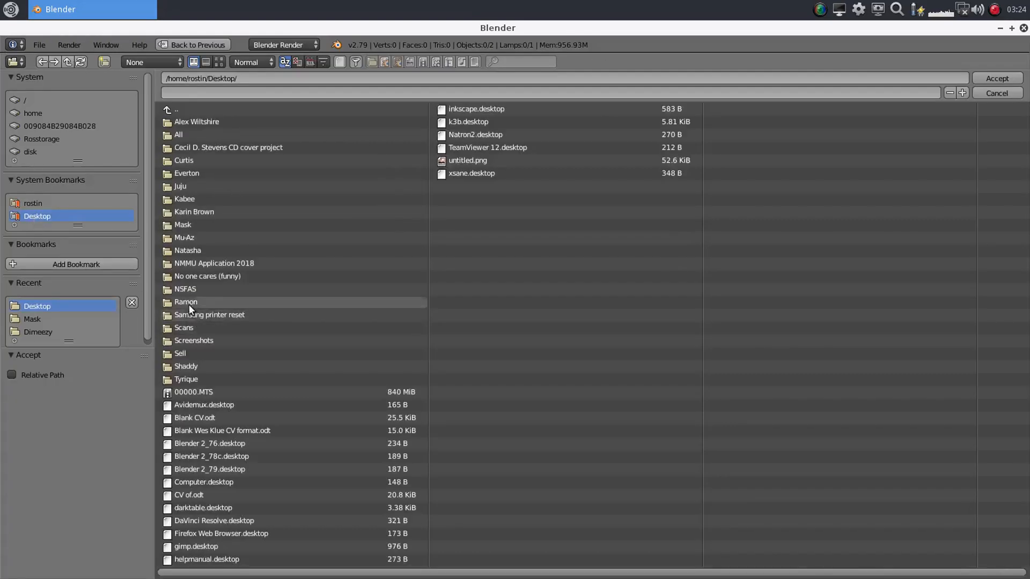
left_click(186, 224)
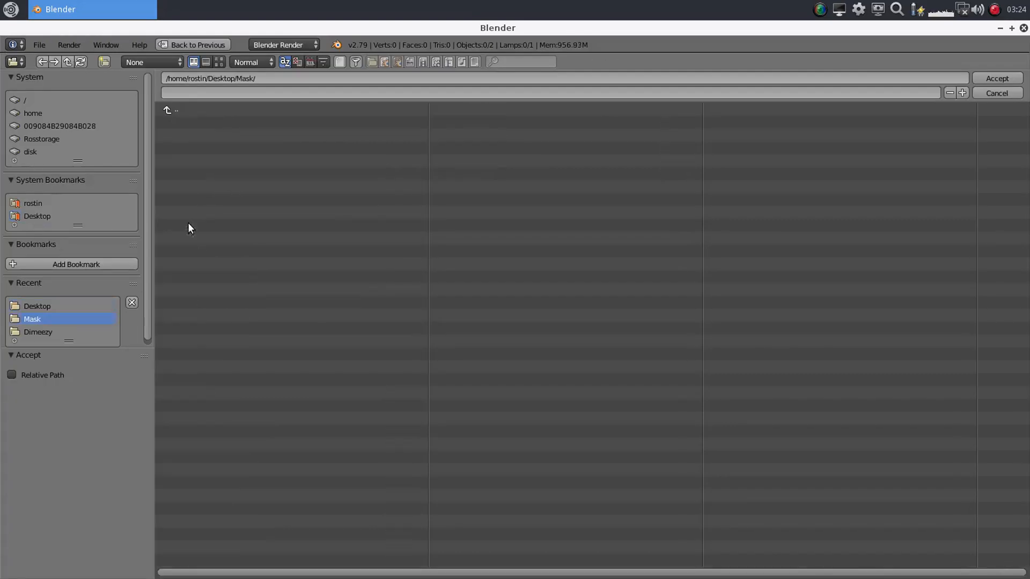
left_click(995, 79)
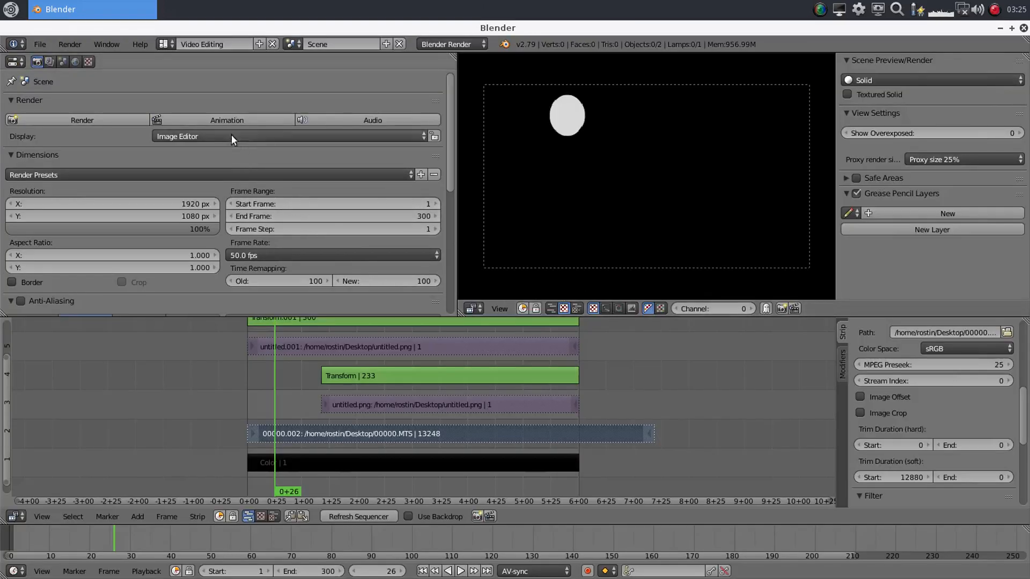
- Render the mask animation for frames 1 to 300 and return from the render result to the sequencer
left_click(218, 121)
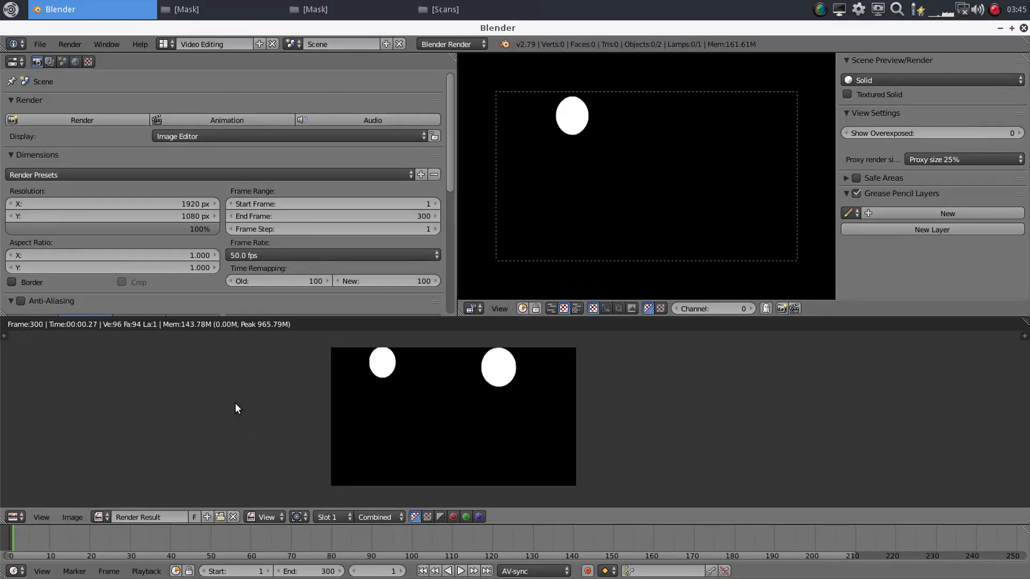
key("Escape")
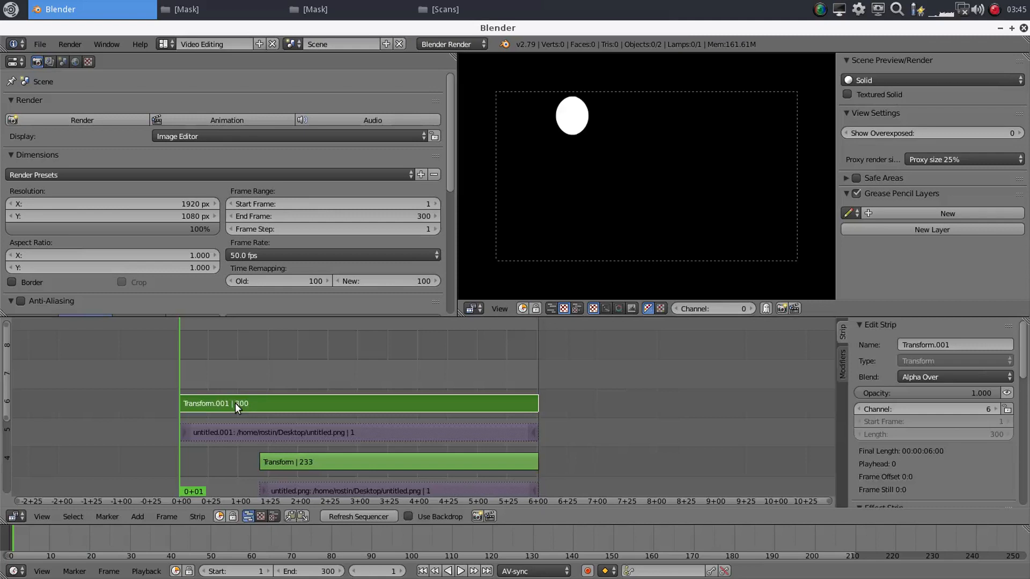
scroll(493, 411, "down", 2)
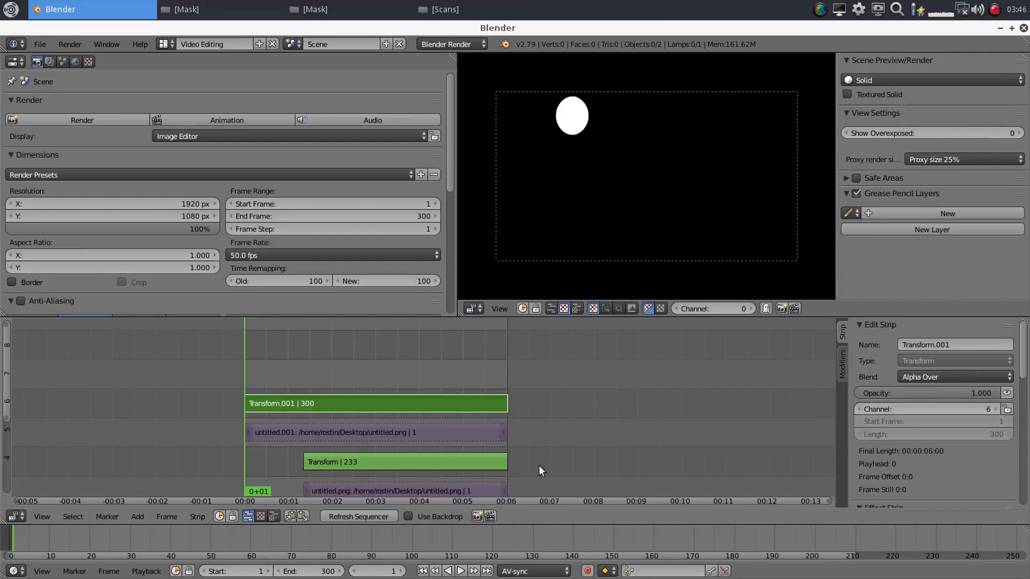
- Select the Transform and Transform.001 strips in turn to compare their blend and opacity settings
right_click(425, 464)
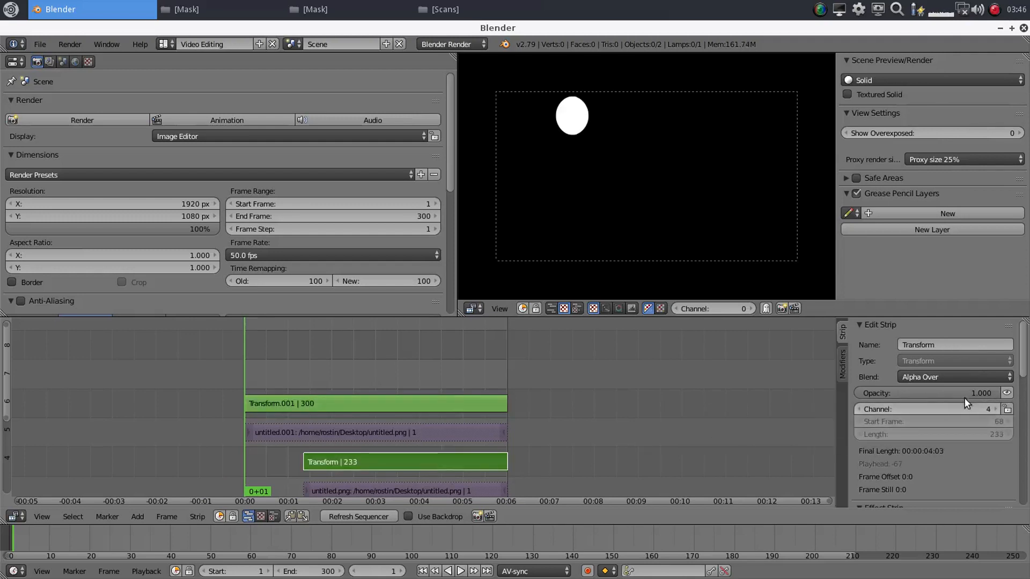
right_click(370, 408)
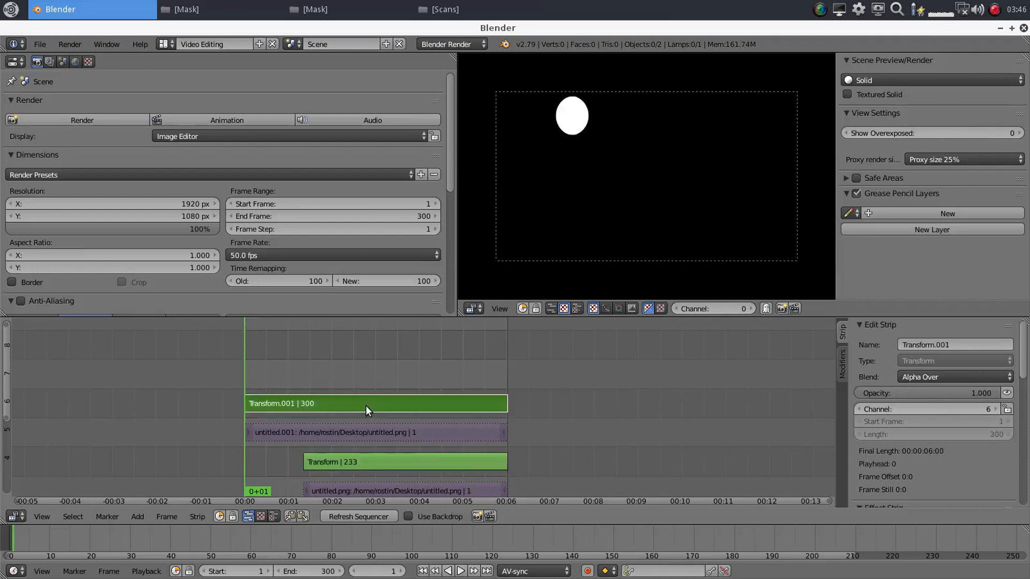
right_click(409, 462)
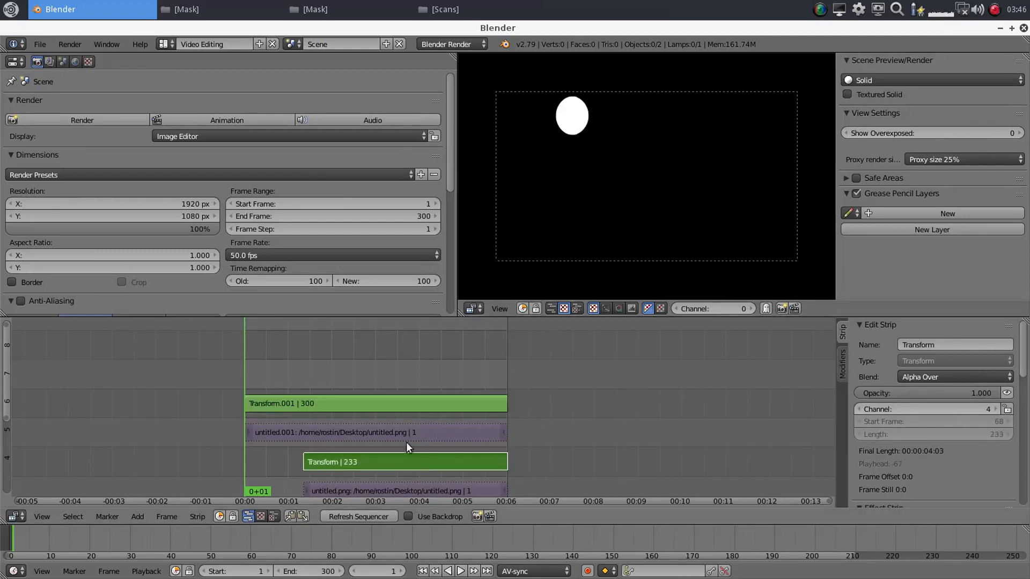
right_click(408, 407)
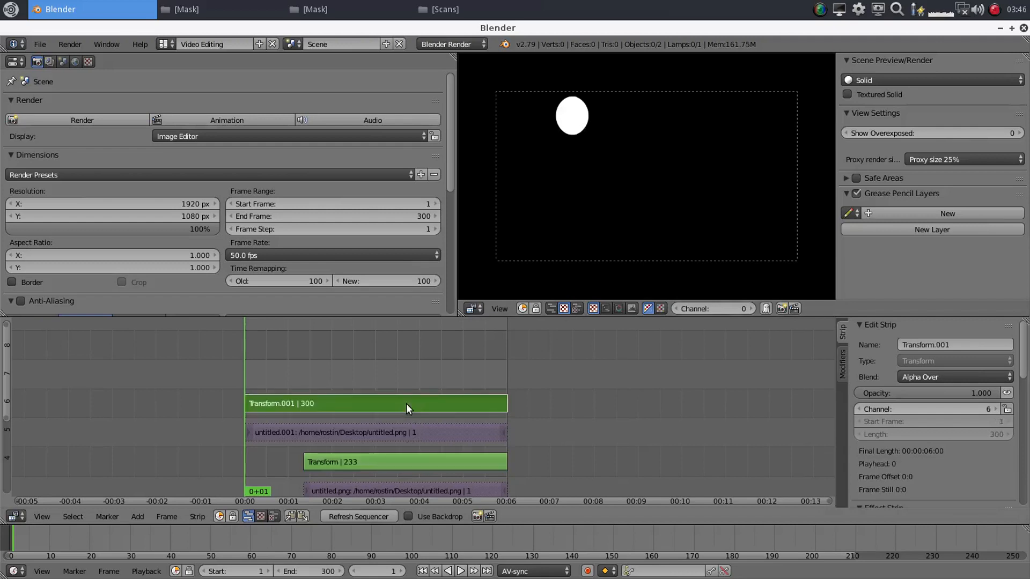
right_click(424, 464)
right_click(441, 409)
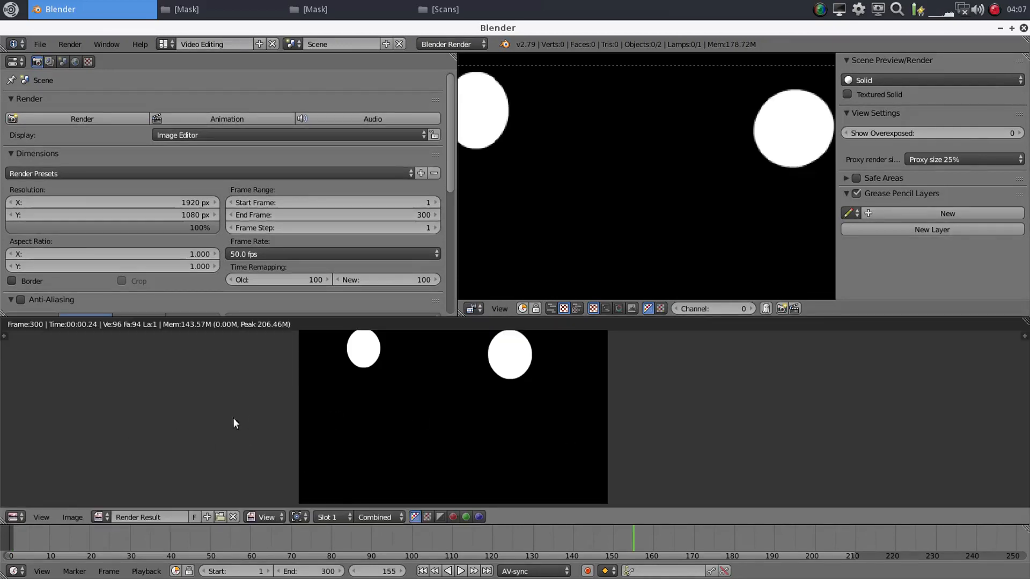
- Return from the render result to the sequencer and go back to frame 1
key("Escape")
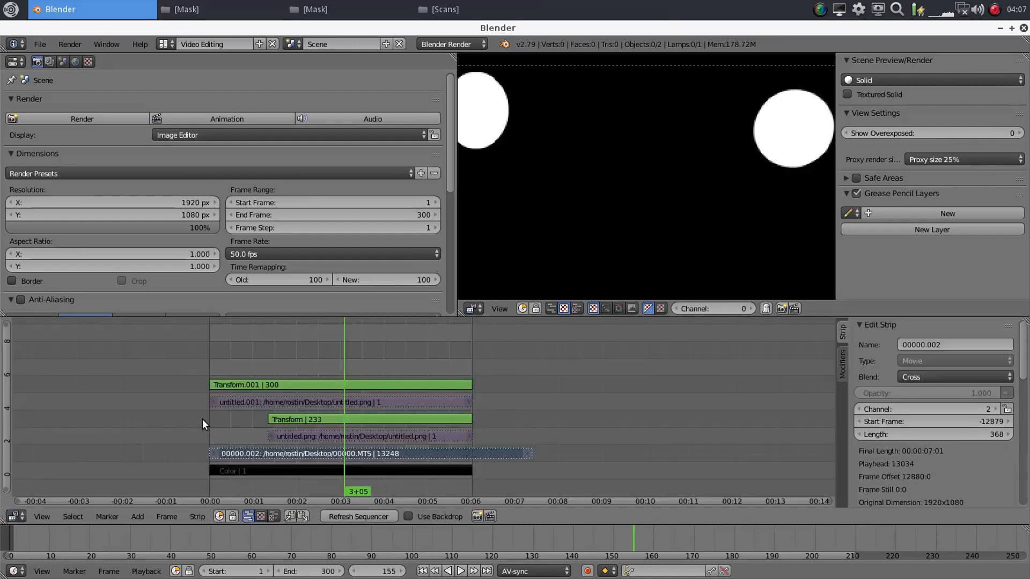
scroll(202, 420, "up", 2)
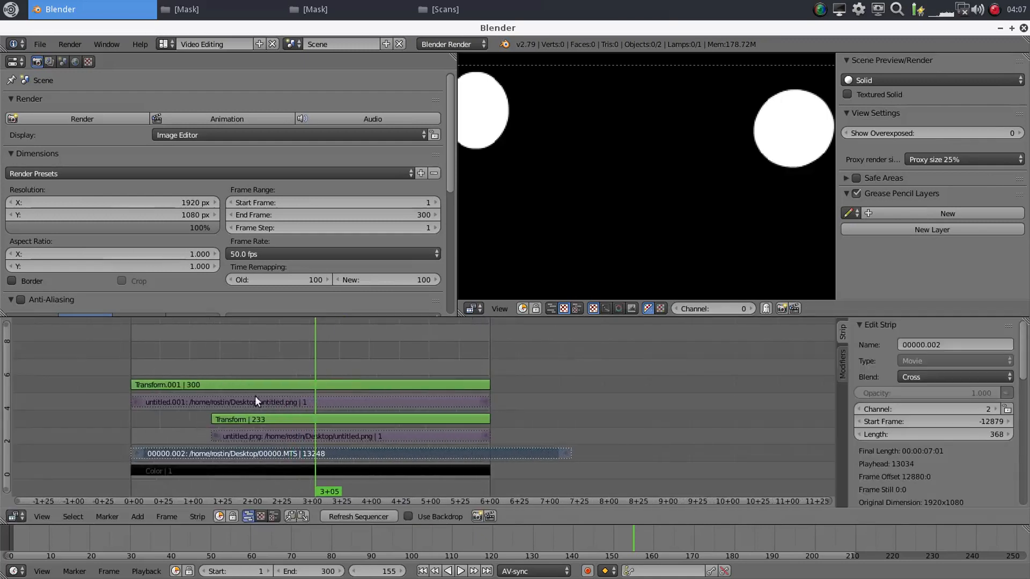
middle_click_drag(315, 433, 501, 435)
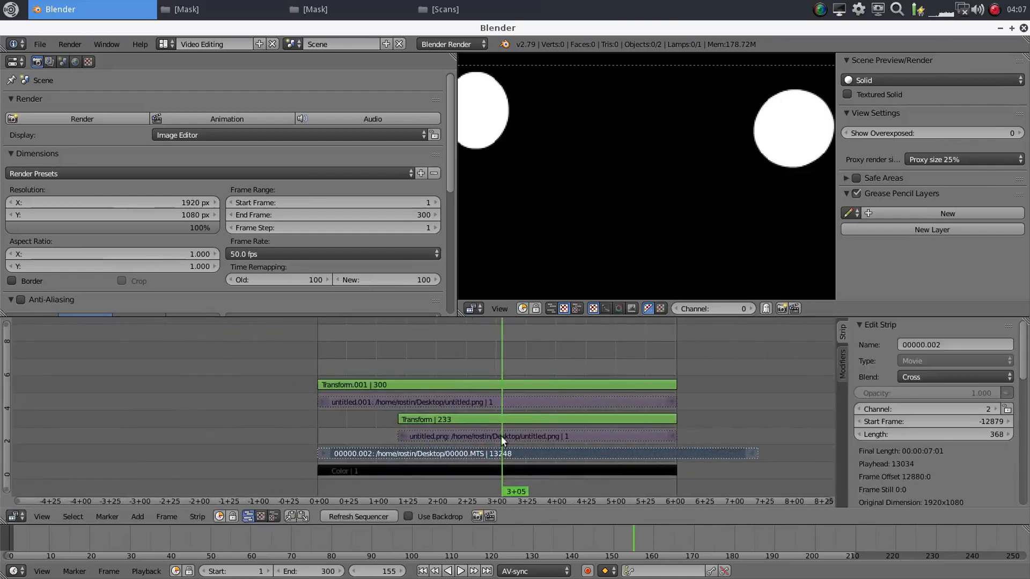
left_click(422, 571)
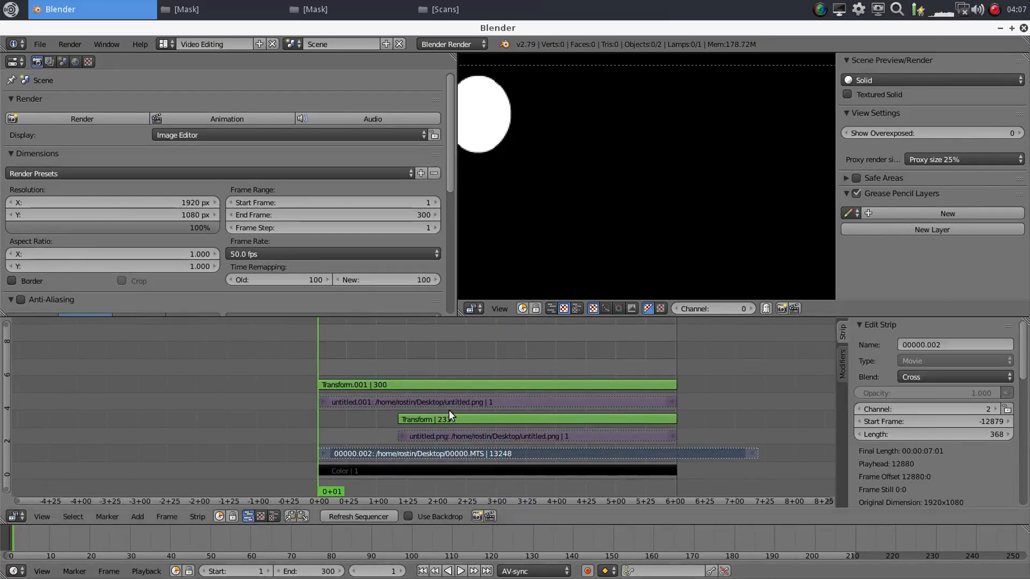
scroll(449, 410, "up", 2)
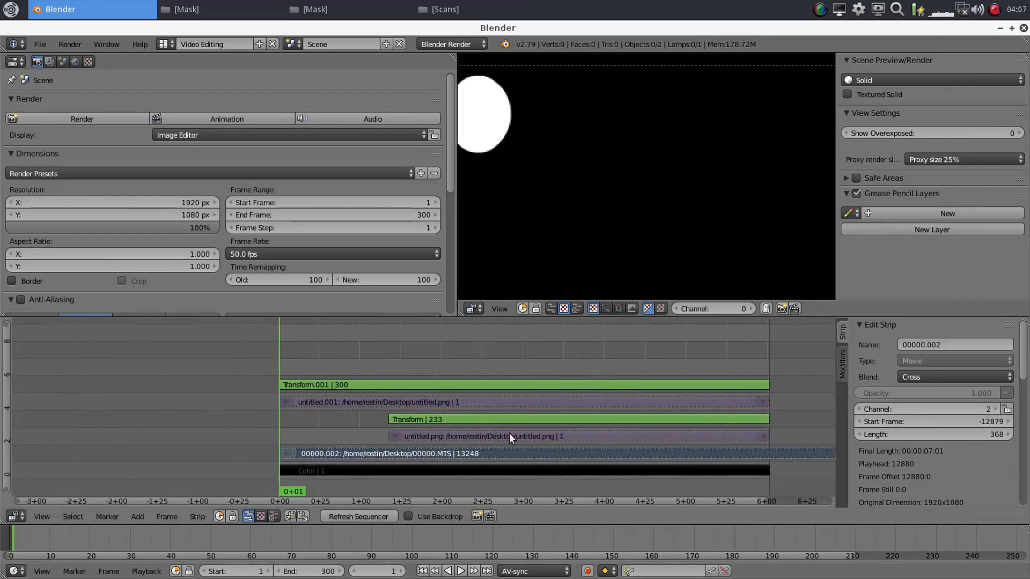
- Mute the Transform.001 and Transform strips
right_click(514, 385)
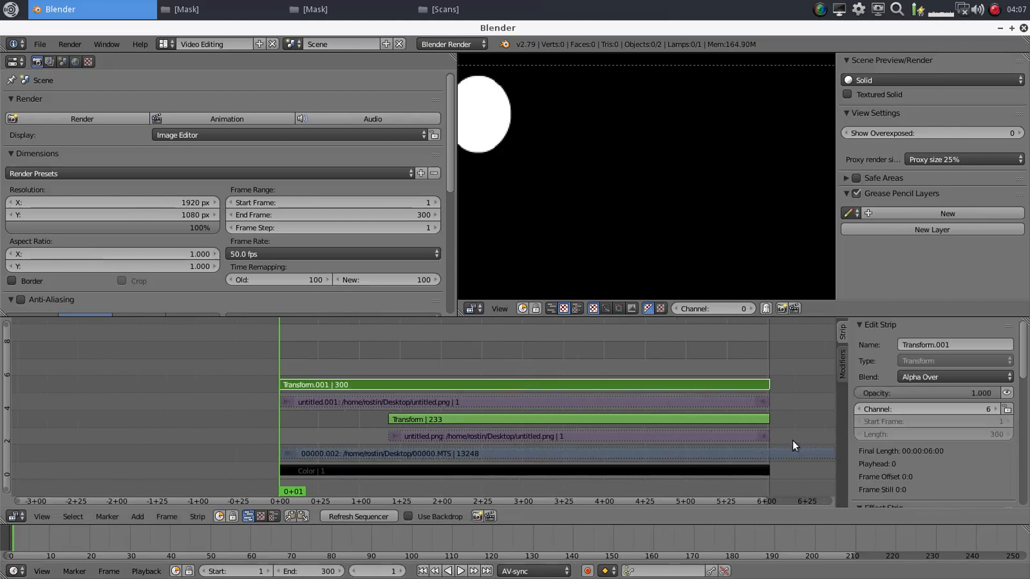
left_click(1007, 393)
right_click(622, 423)
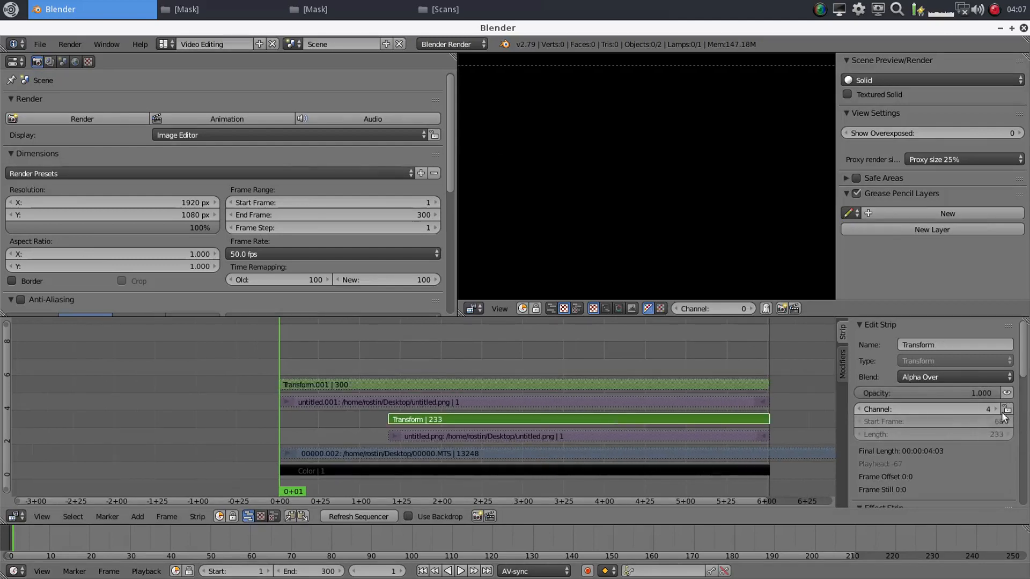
left_click(1007, 394)
- Add all the rendered PNG images from the Desktop's Mask folder as one image sequence strip starting at frame 1
middle_click_drag(782, 428, 614, 333)
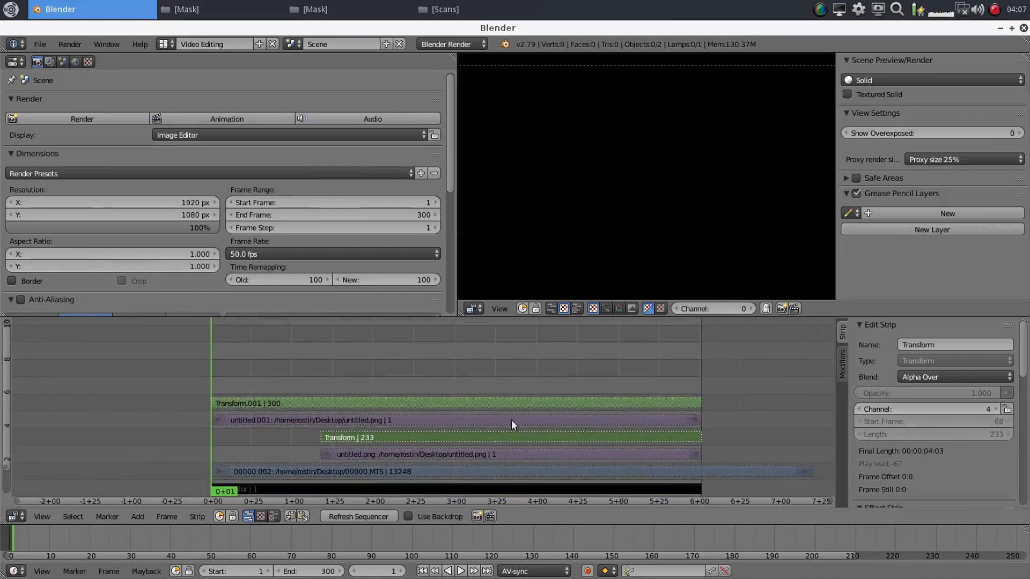
left_click(135, 517)
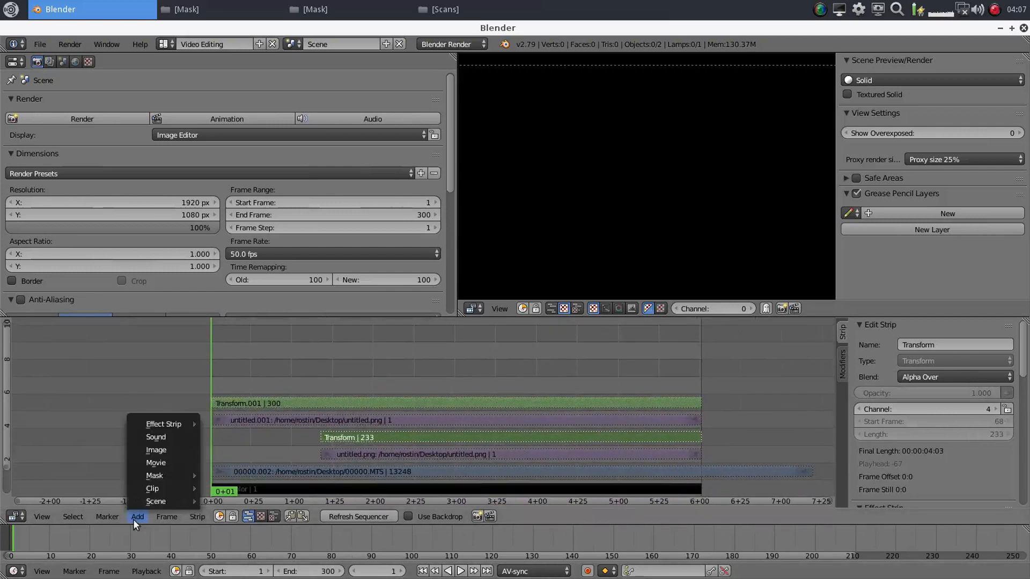
left_click(160, 451)
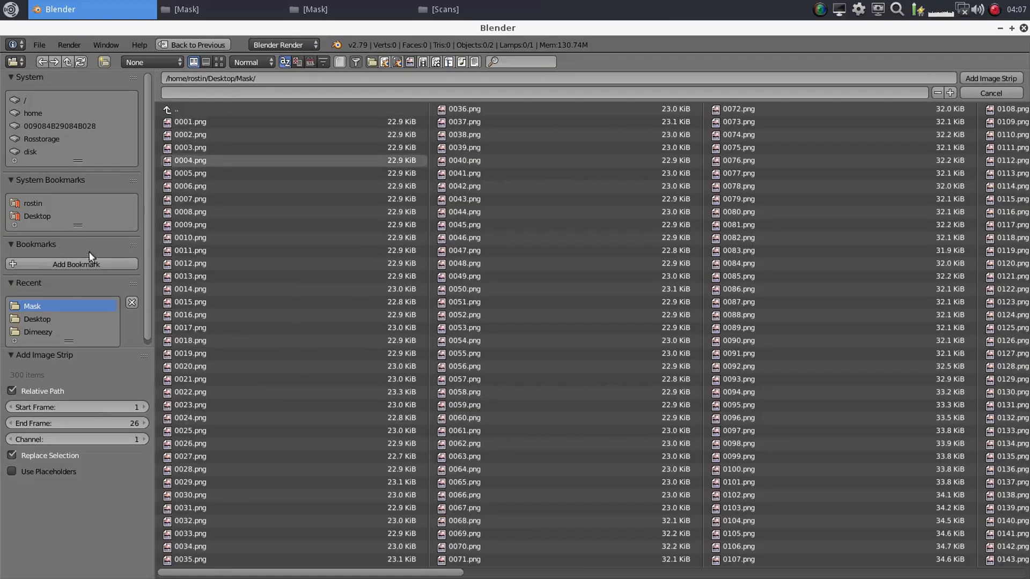
left_click(34, 216)
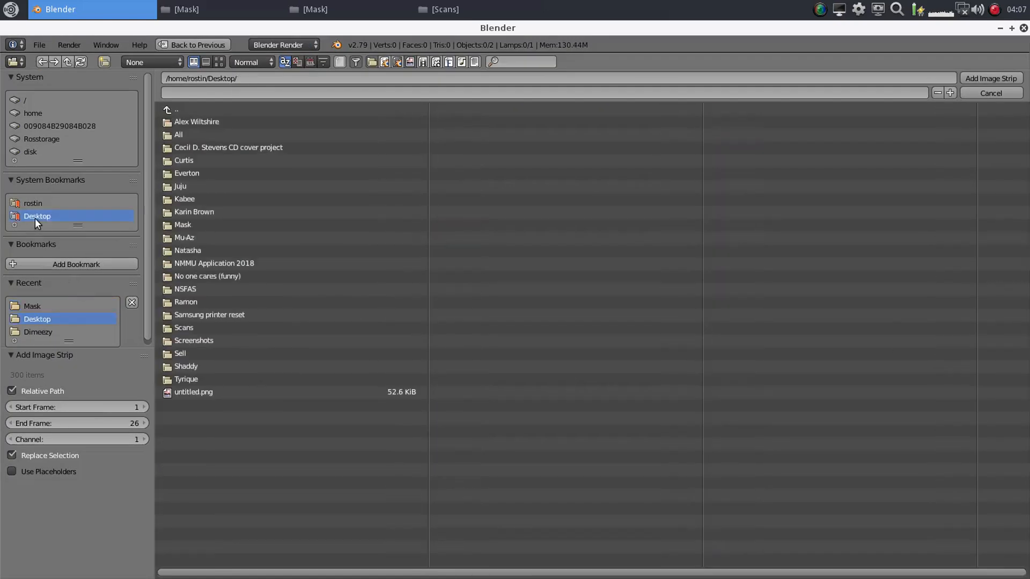
left_click(182, 225)
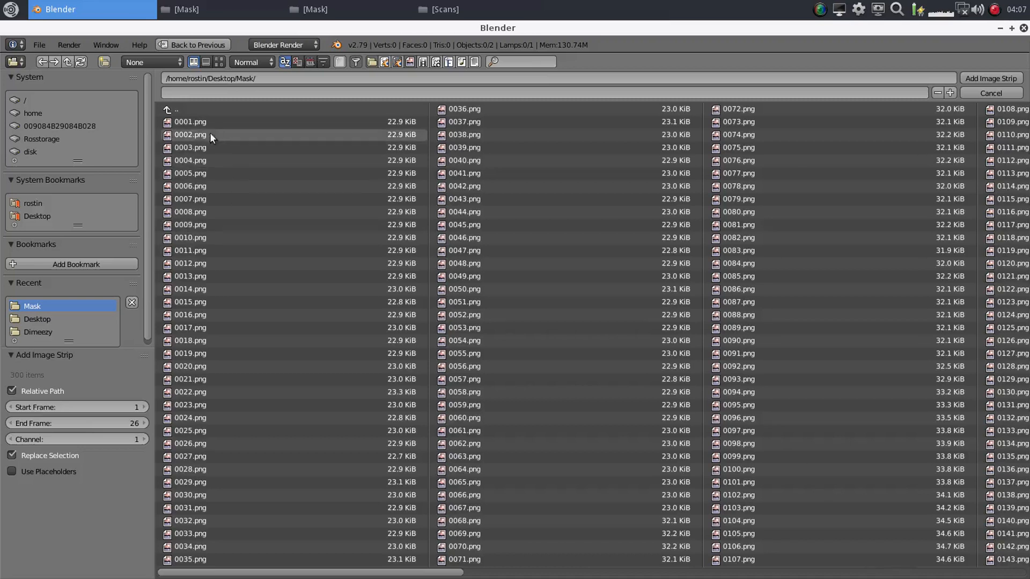
left_click(191, 120)
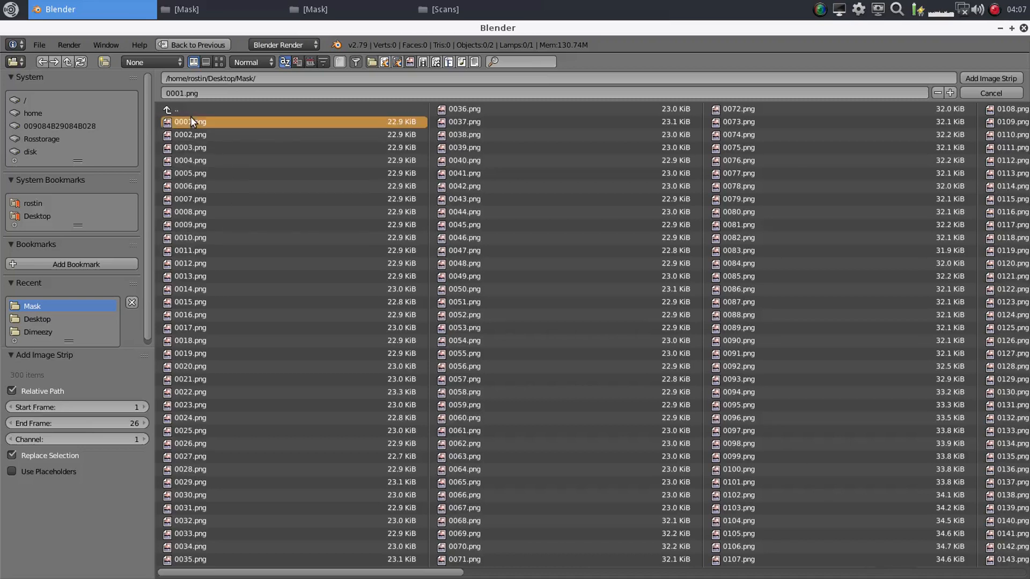
key("a")
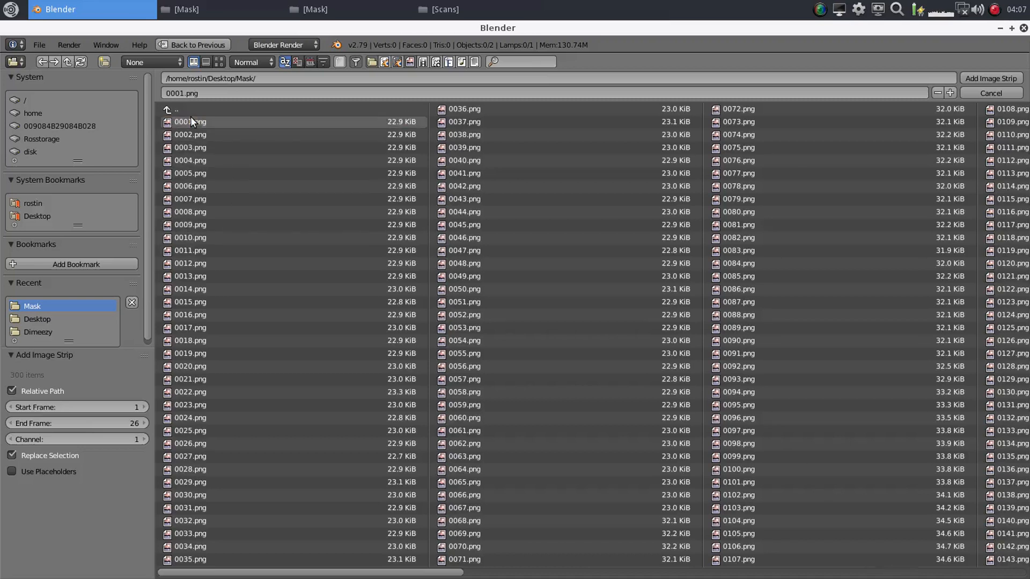
key("a")
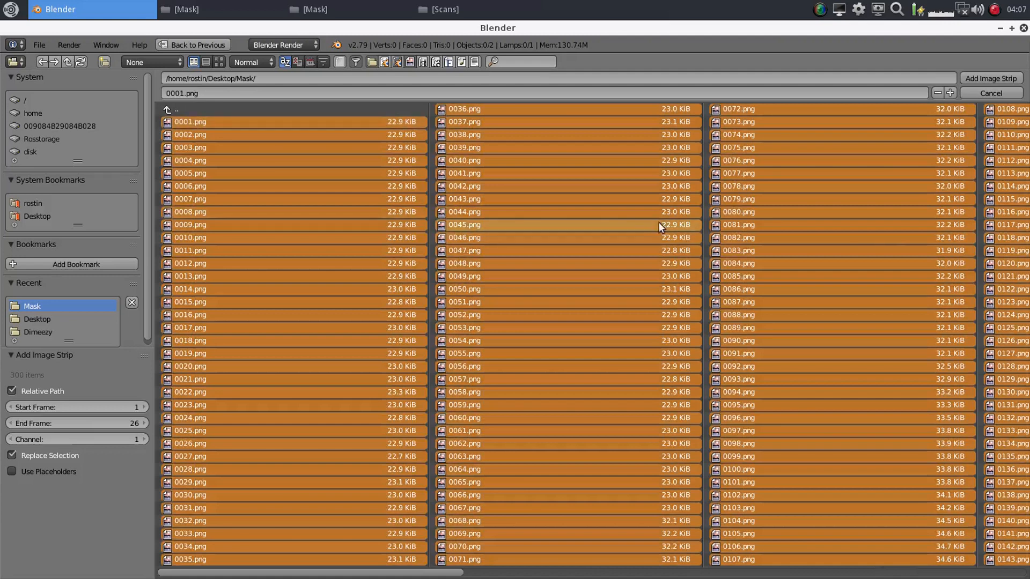
left_click(990, 79)
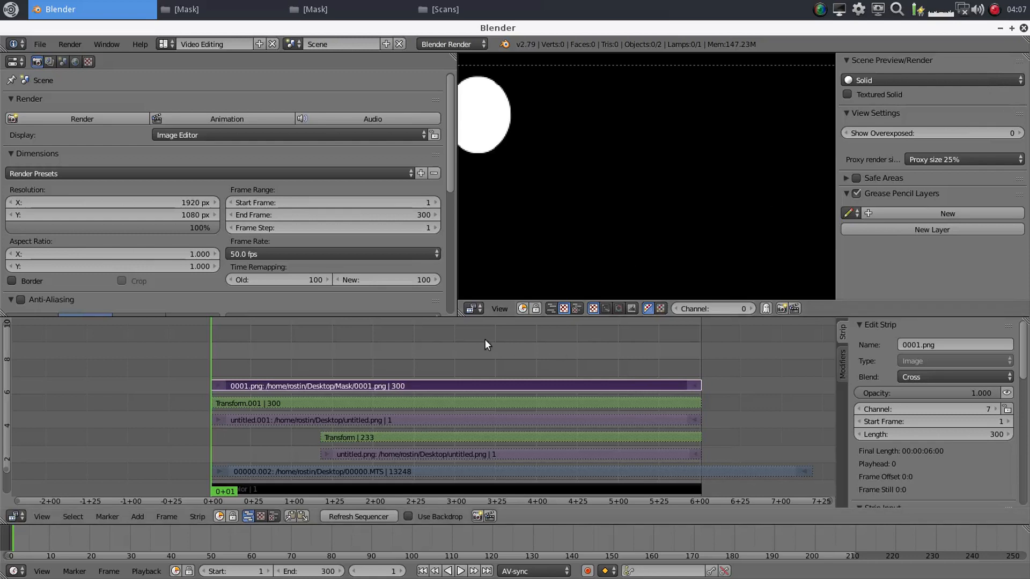
- Mute the 0001.png mask sequence strip
key("Home")
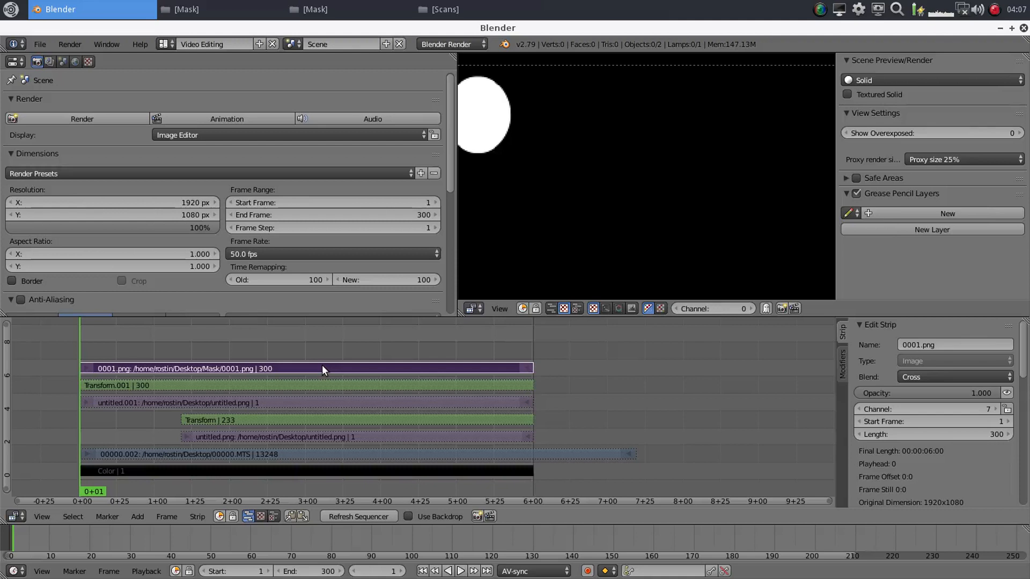
left_click(1006, 393)
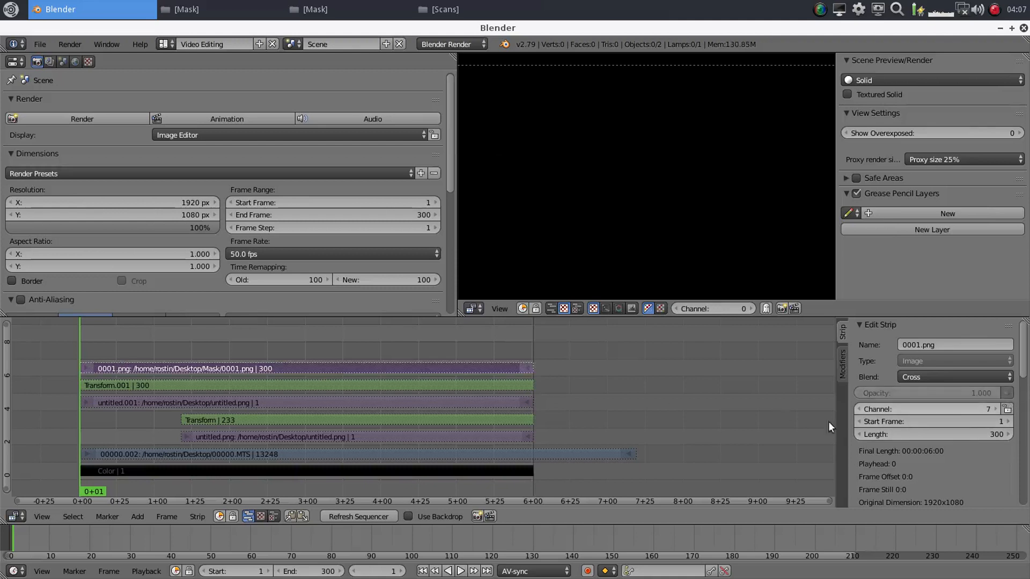
left_click(138, 517)
mouse_move(151, 426)
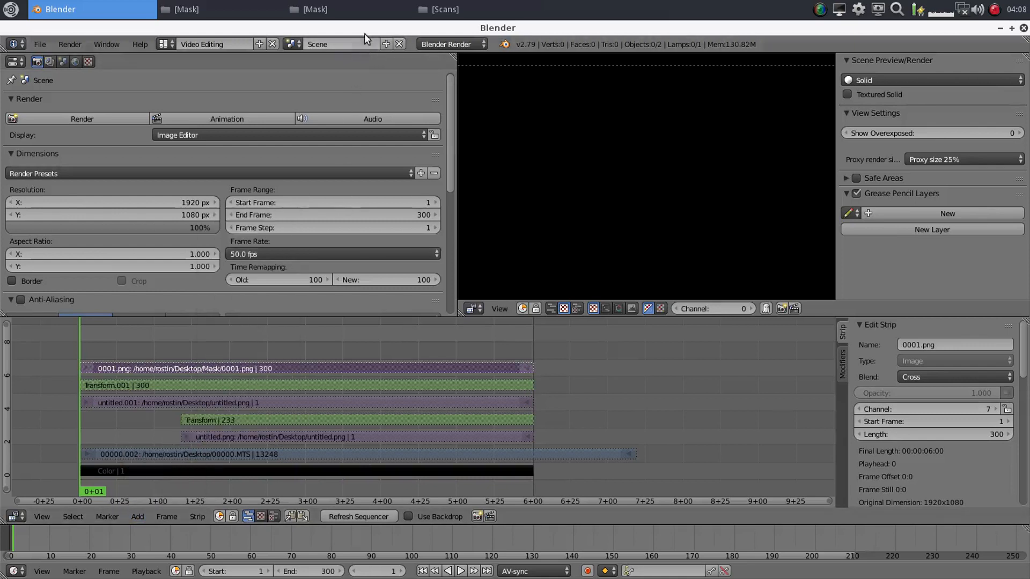
middle_click_drag(319, 402, 325, 402)
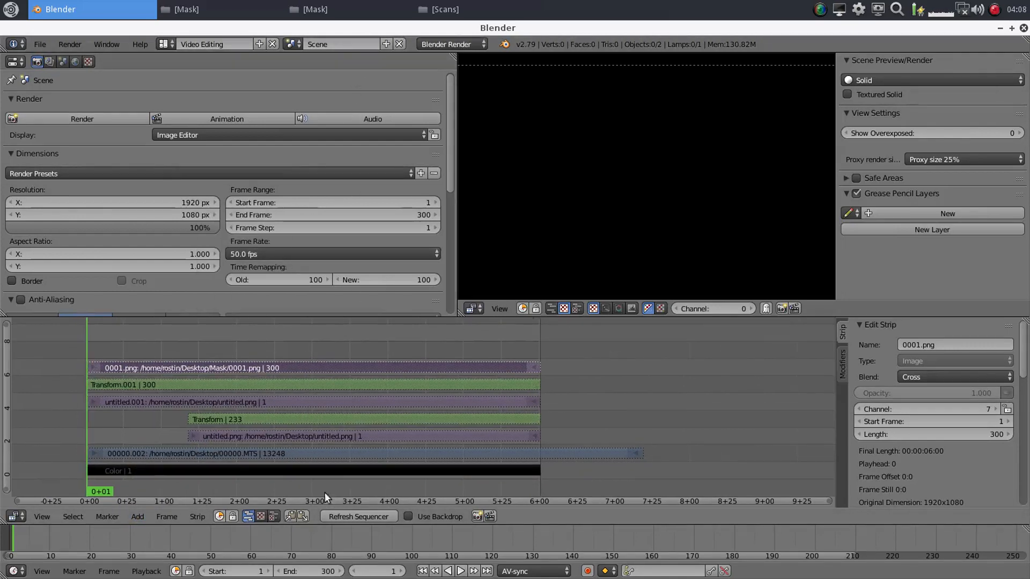
- Duplicate the 00000.002 movie strip and move the copy straight up to channel 8, above the mask sequence
right_click(268, 454)
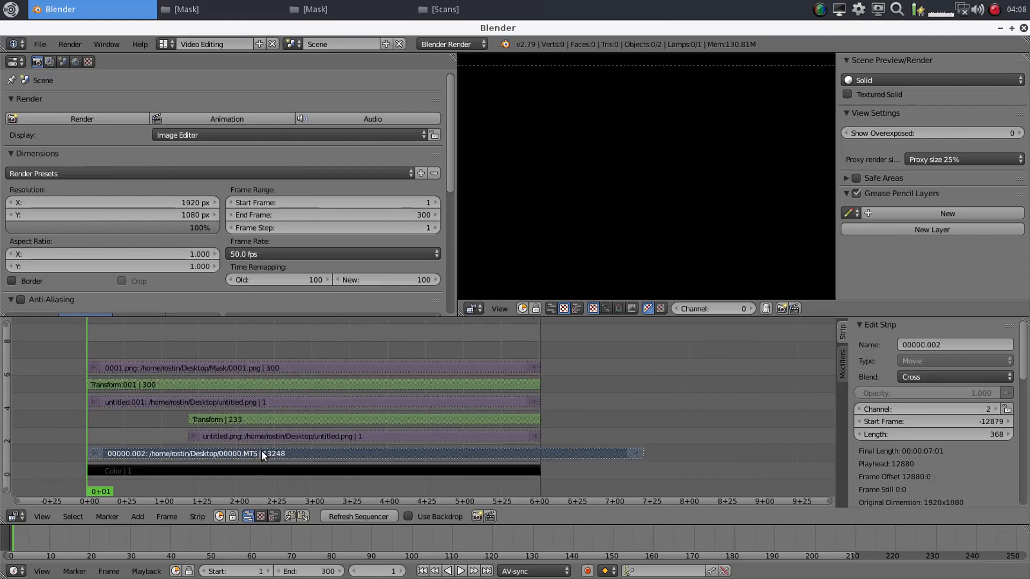
key("shift+d")
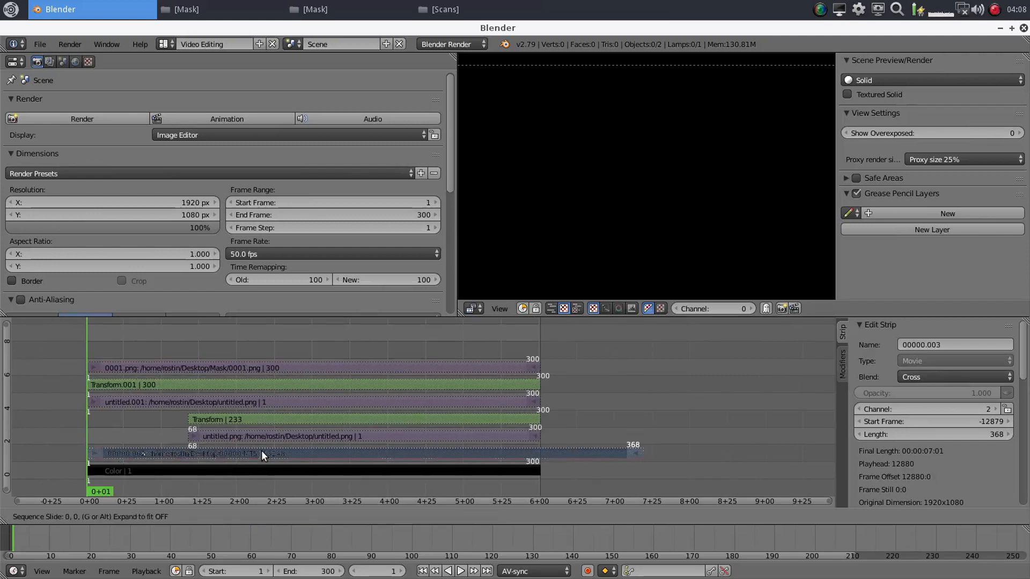
key("y")
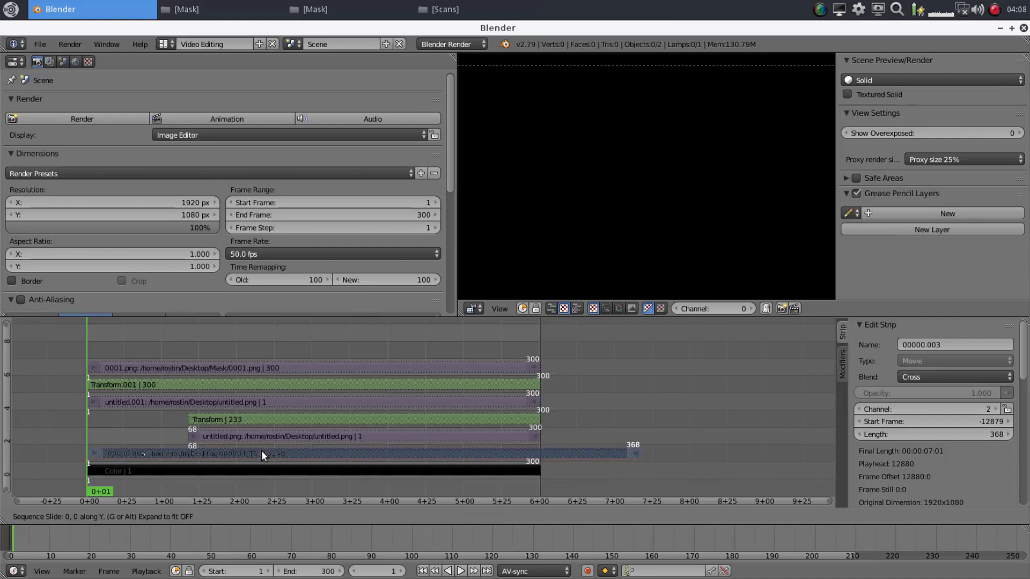
left_click(262, 346)
middle_click_drag(319, 349, 358, 327)
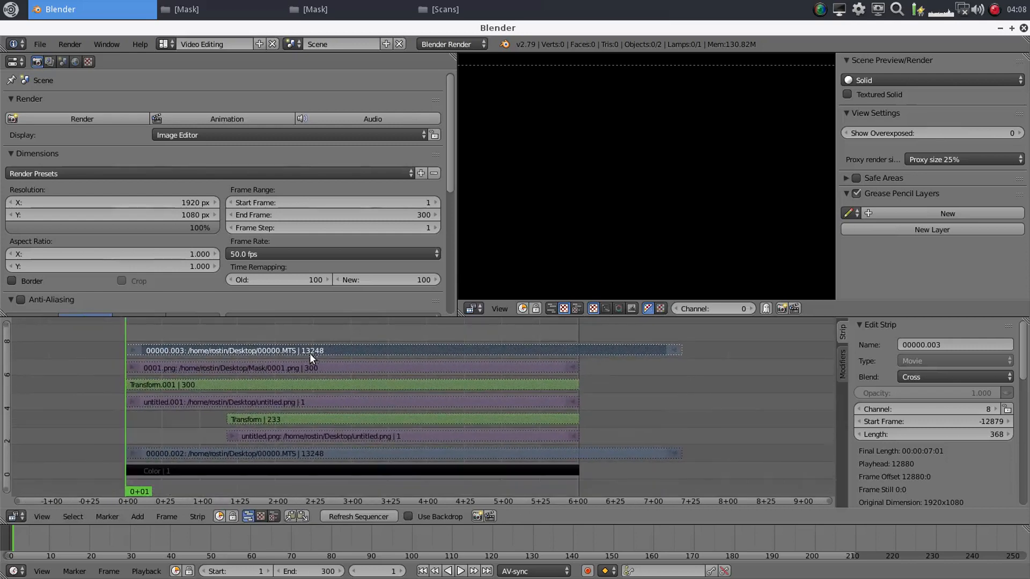
- Go to frame 154 and add a Gaussian Blur effect strip to the duplicated movie strip 00000.003
left_click(137, 518)
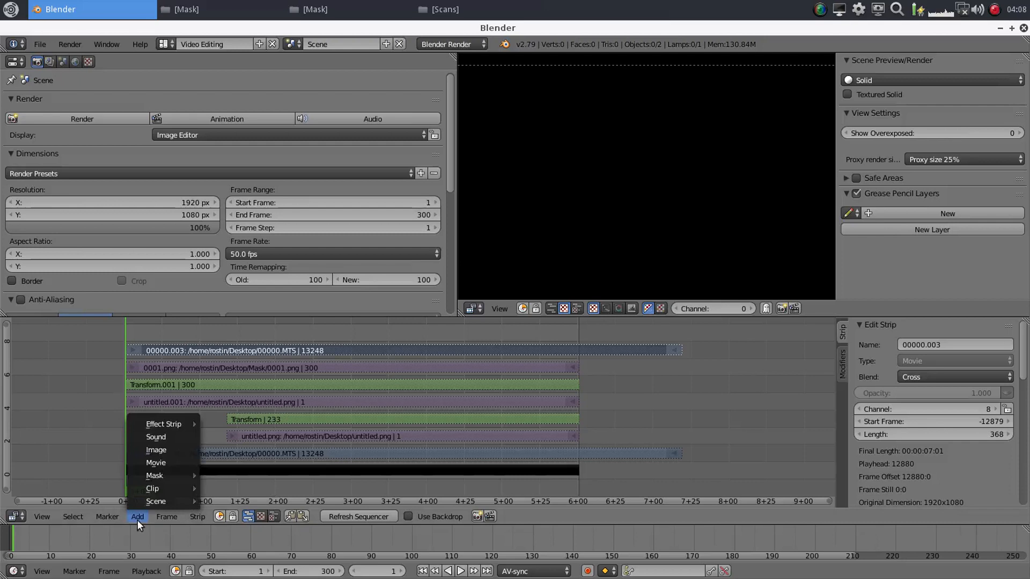
left_click(356, 348)
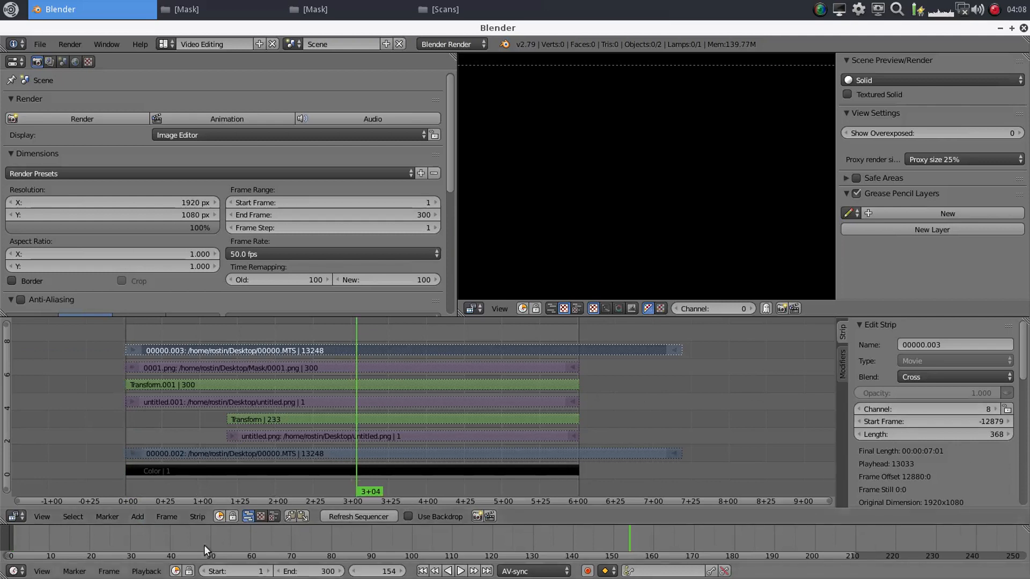
left_click(129, 516)
mouse_move(167, 426)
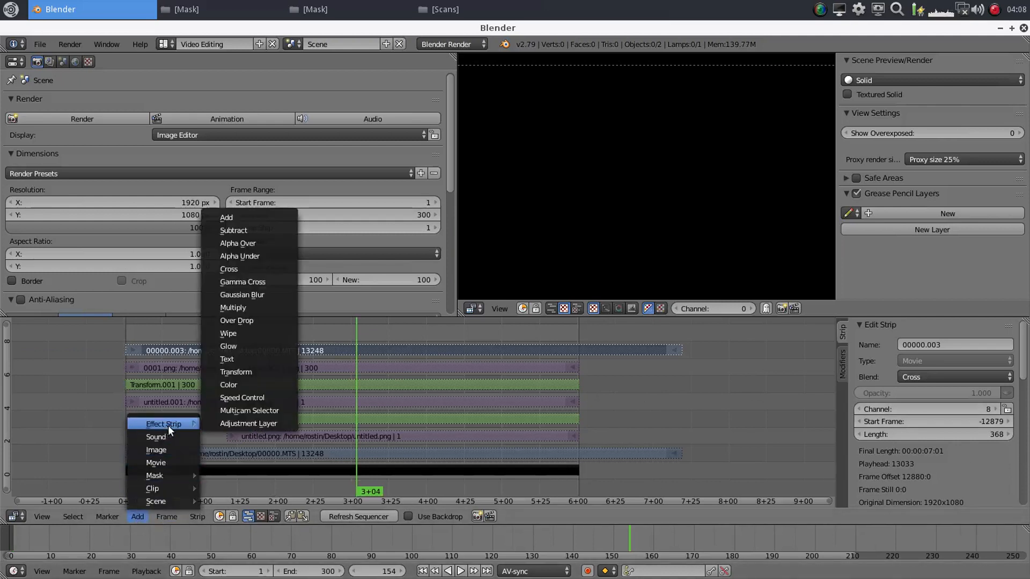
left_click(258, 294)
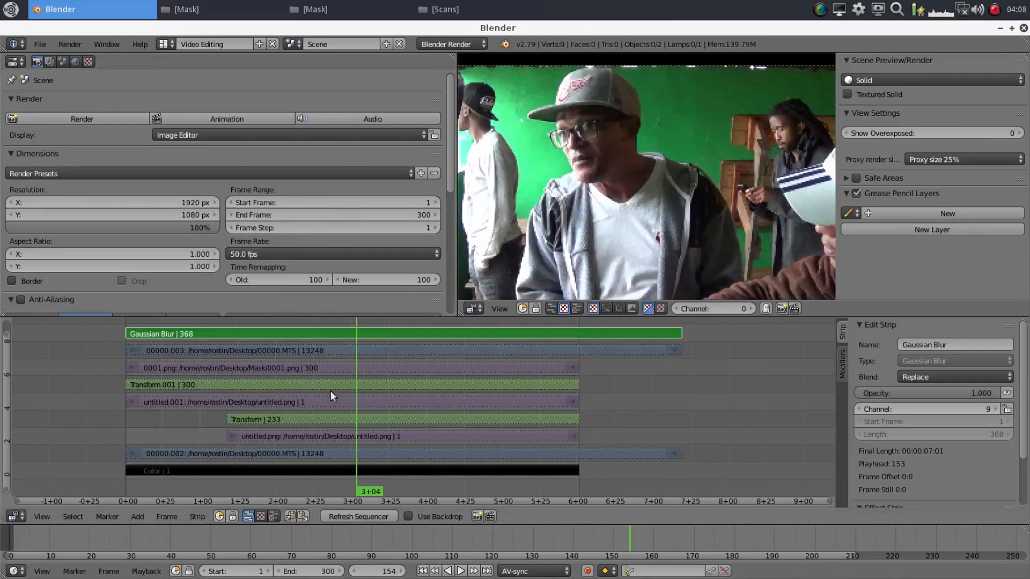
- Set the Gaussian Blur strip's blend mode to Alpha Over
left_click(419, 349)
left_click(417, 331)
left_click(1008, 381)
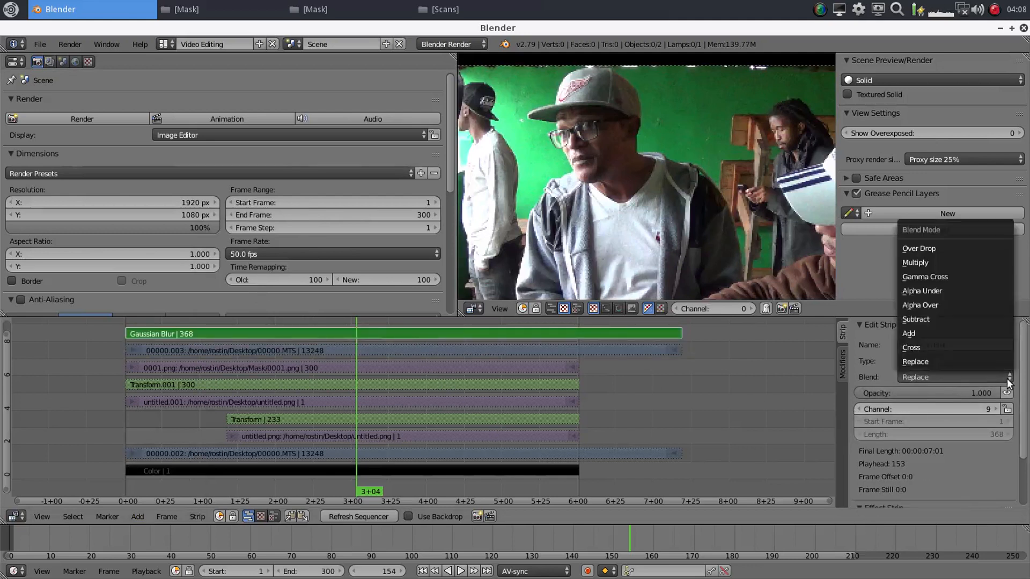
left_click(931, 307)
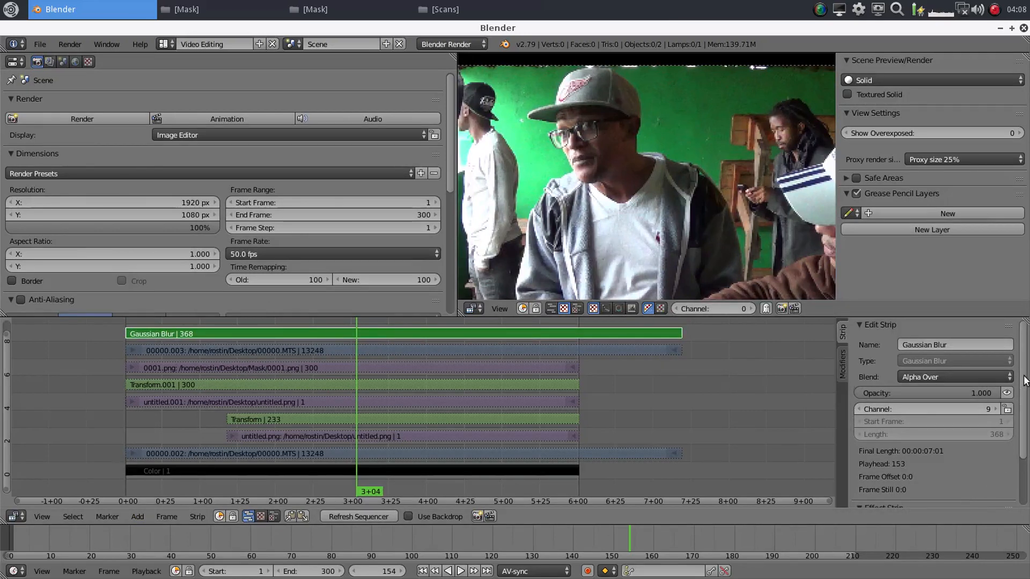
- Add a Mask modifier to the Gaussian Blur strip, using the 0001.png strip as its mask
scroll(1021, 390, "down", 1)
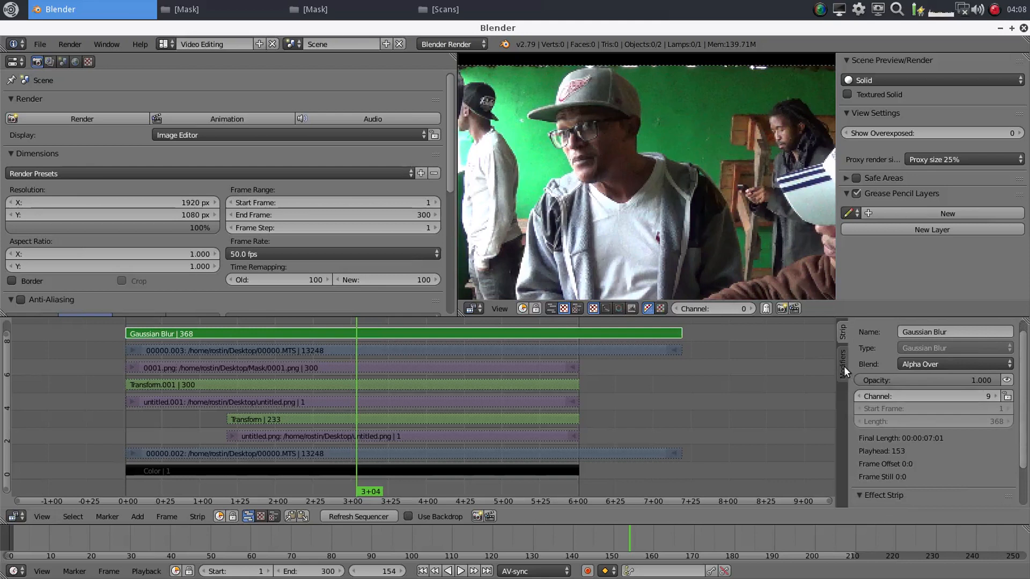
left_click(843, 367)
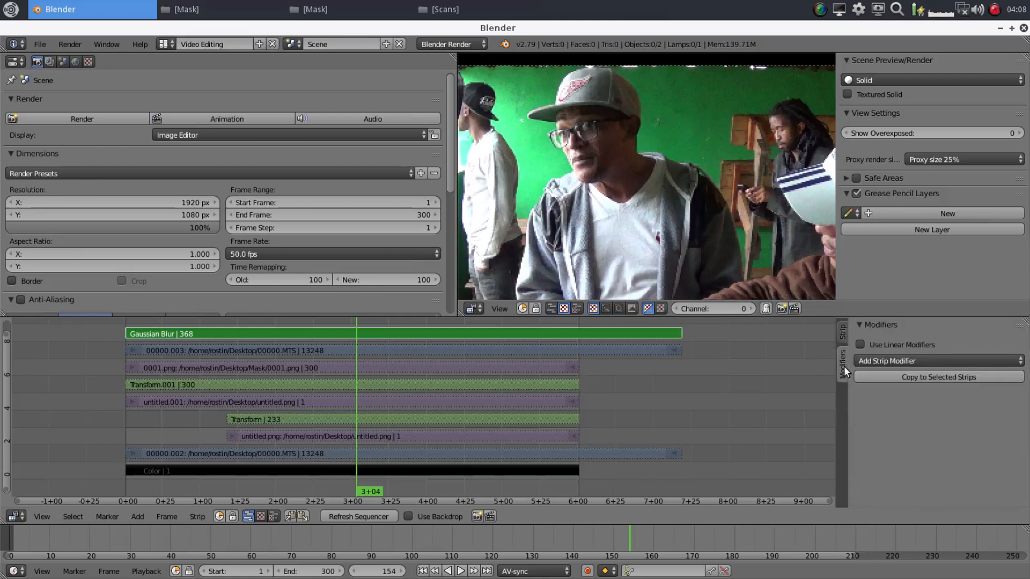
left_click(946, 357)
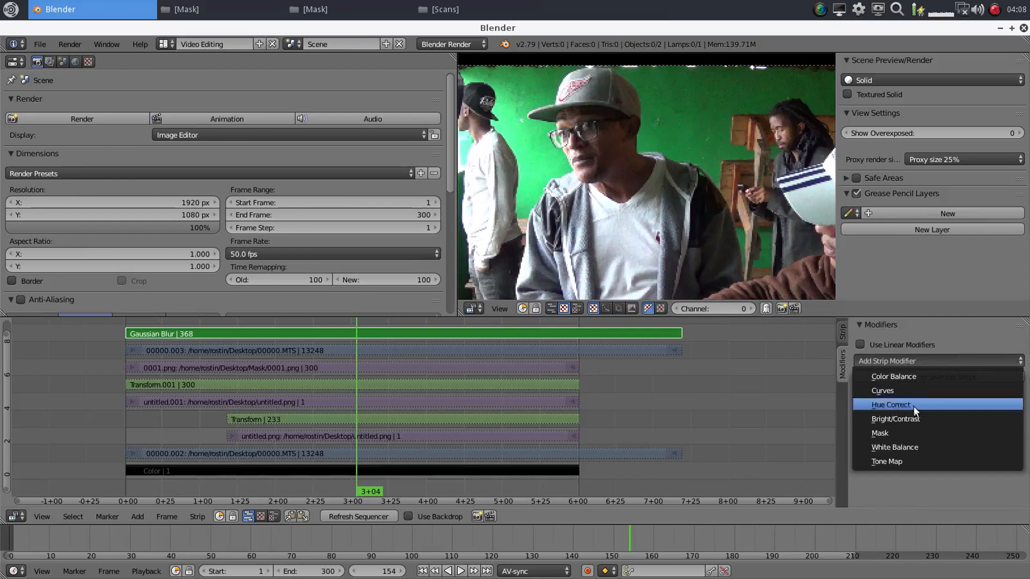
left_click(889, 432)
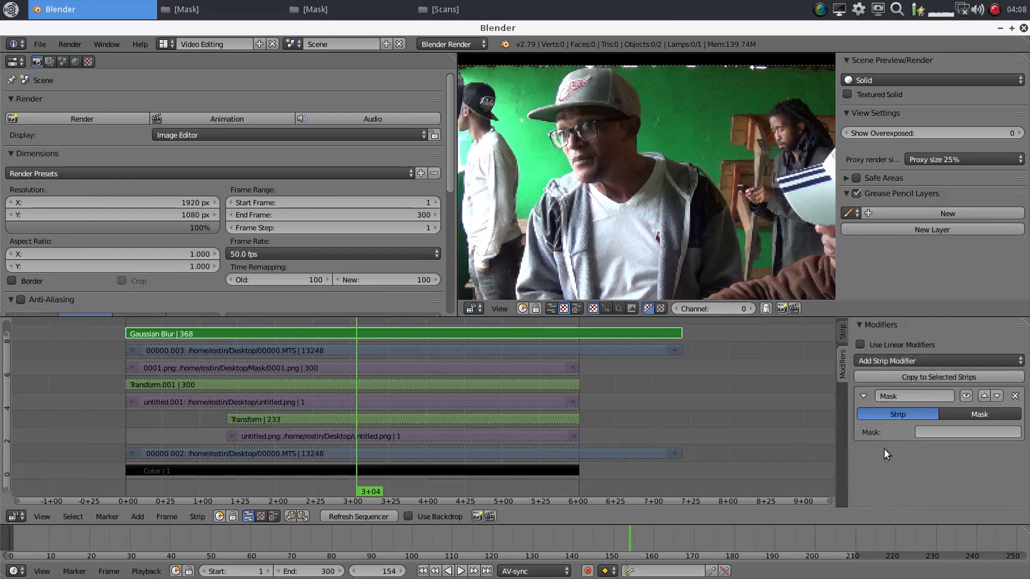
left_click(928, 432)
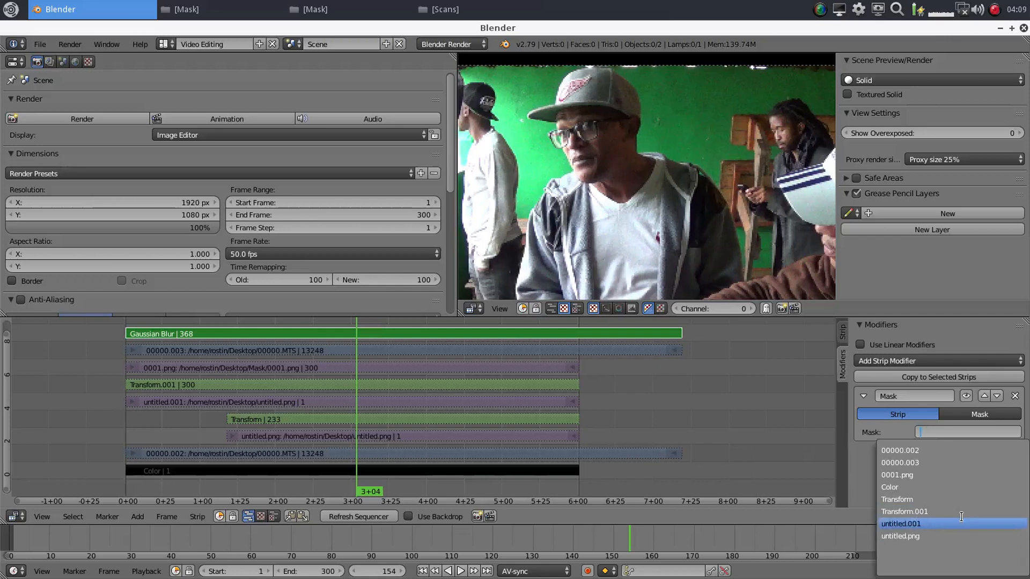
left_click(912, 476)
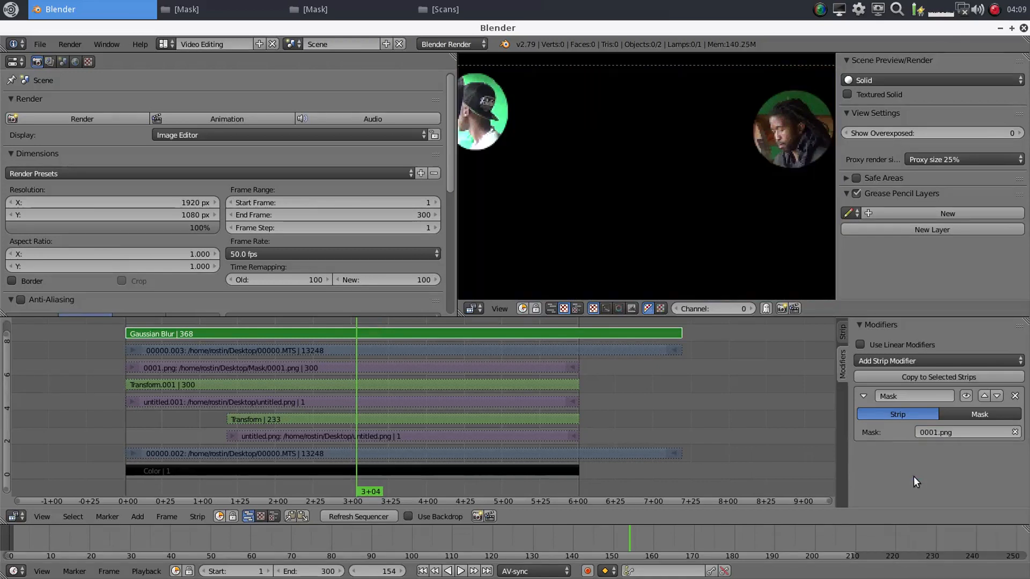
- Unmute the original 00000.002 movie strip in channel 2
scroll(668, 189, "down", 3)
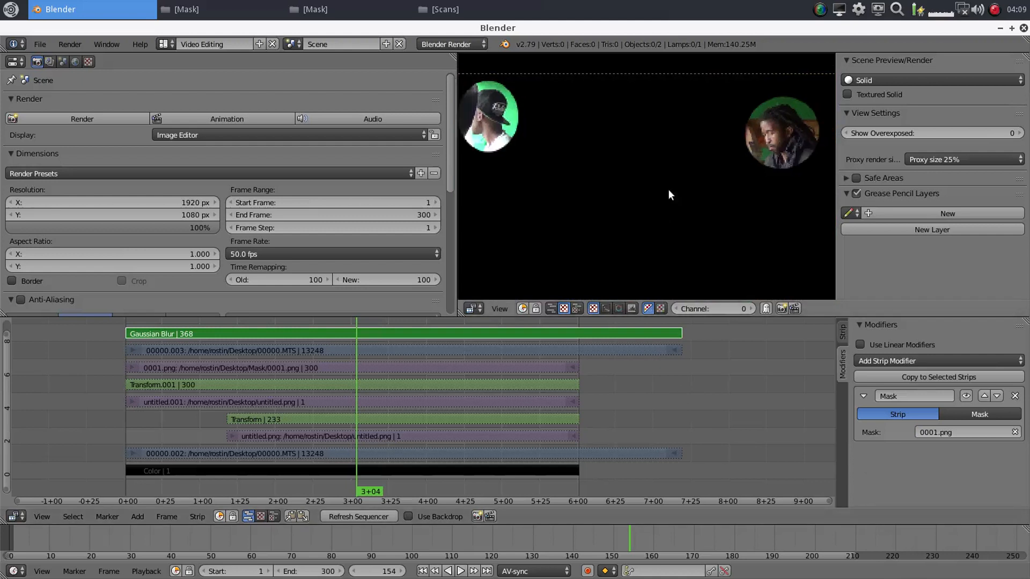
scroll(668, 193, "down", 2)
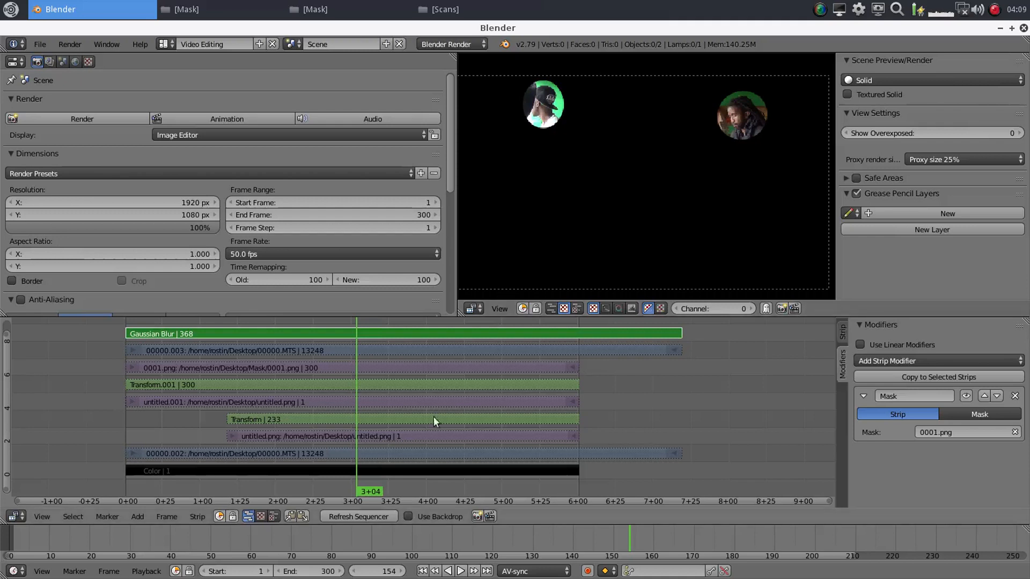
right_click(410, 455)
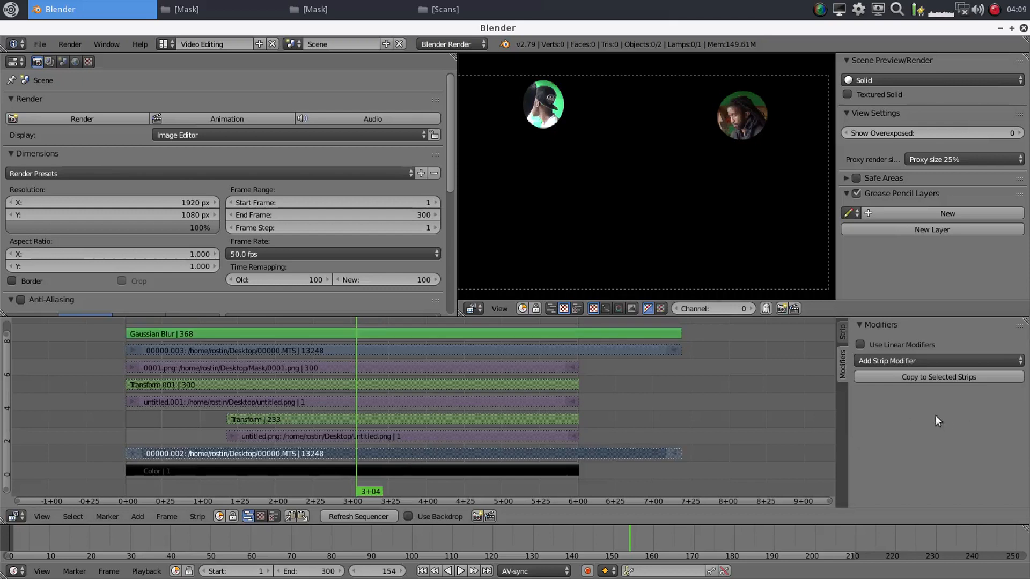
left_click(841, 331)
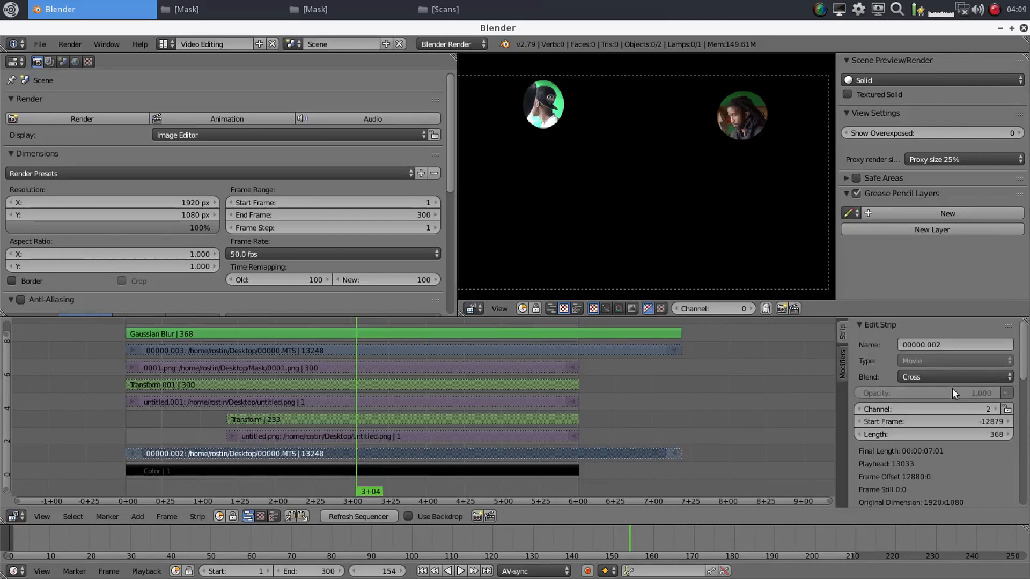
left_click(1008, 393)
- Set the Gaussian Blur strip's blur size to 5 in X and 100 in Y
left_click(445, 333)
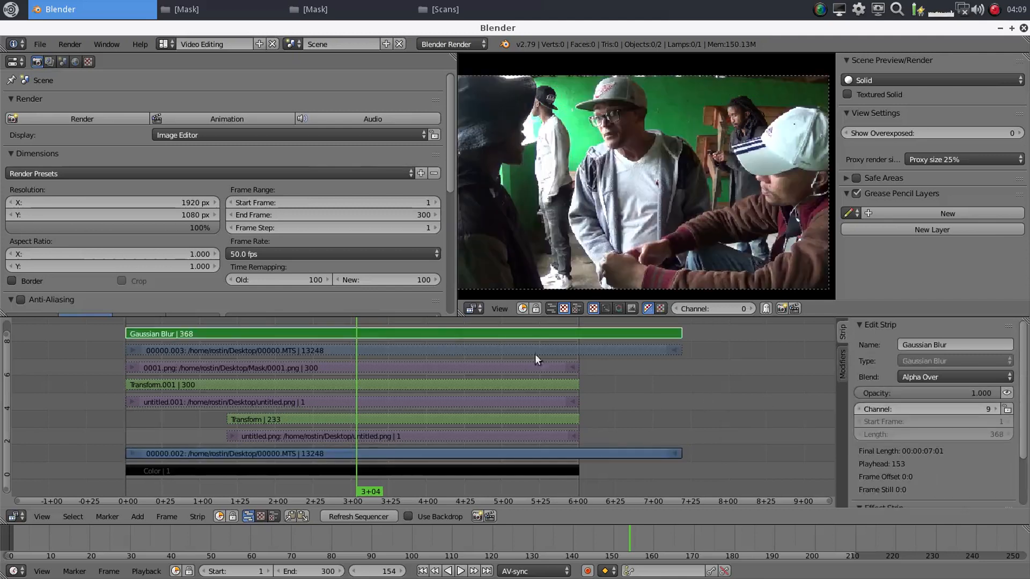
scroll(1021, 364, "down", 2)
scroll(1022, 364, "down", 2)
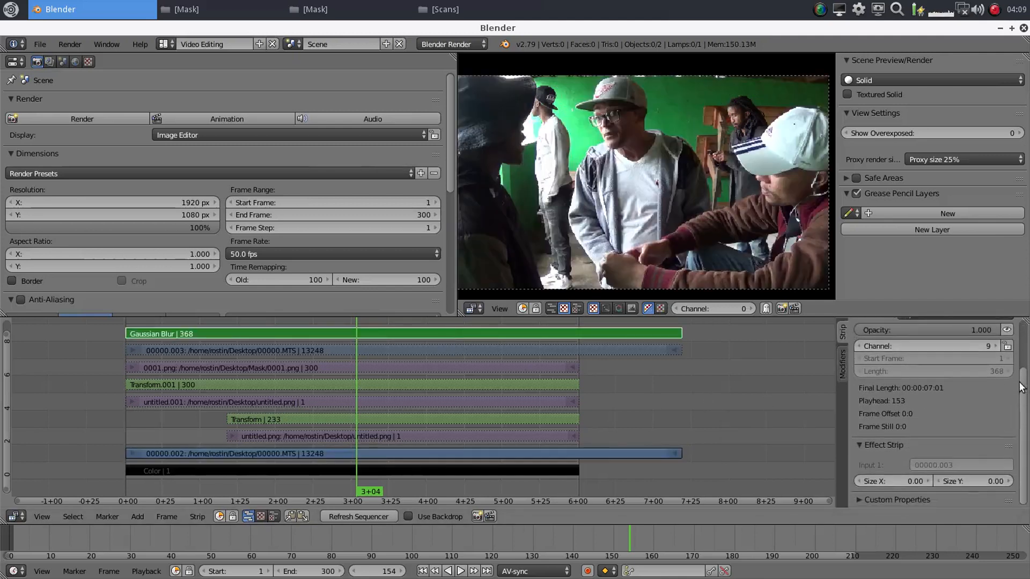
left_click(924, 479)
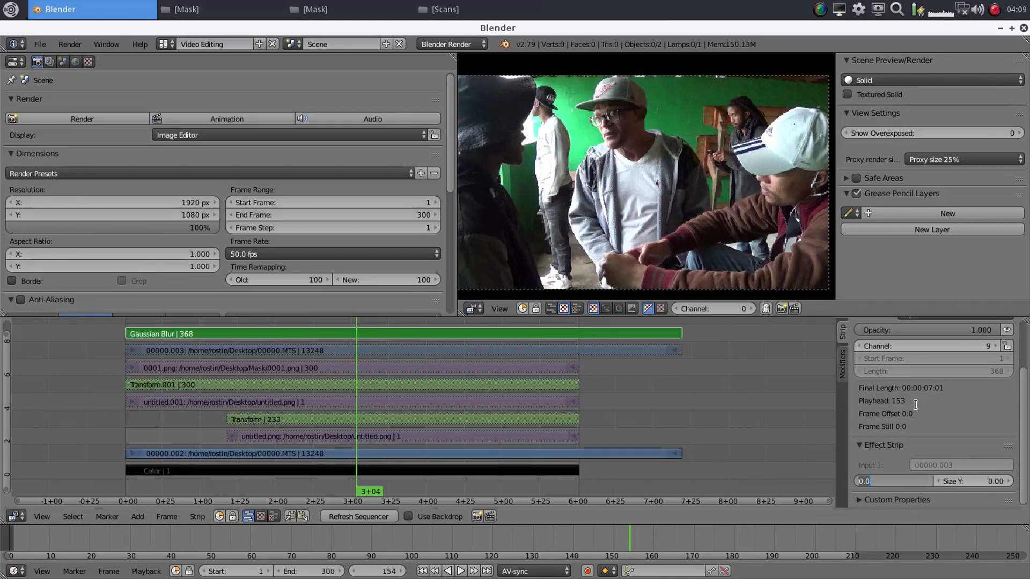
type("5")
key("Tab")
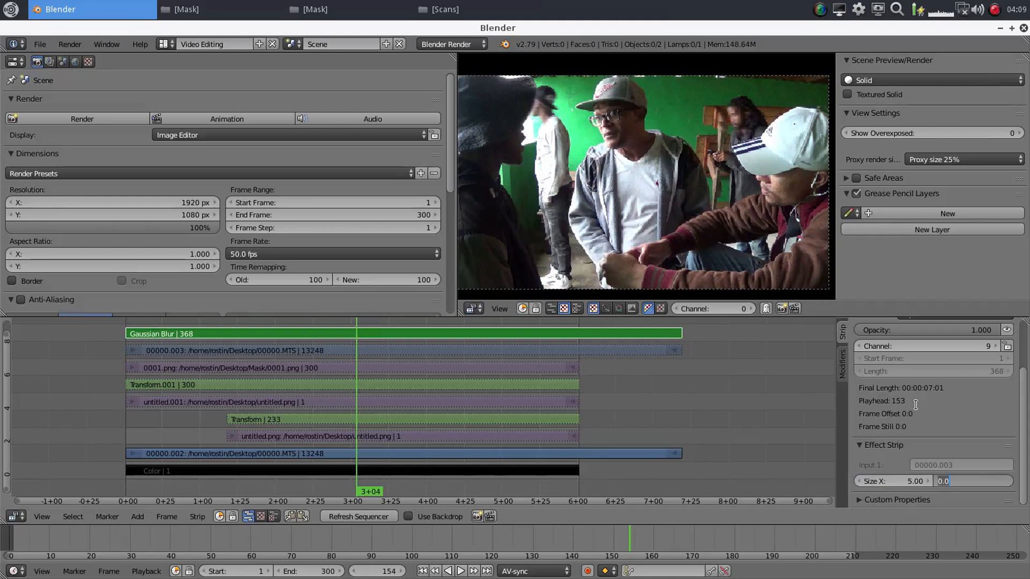
type("1")
key("Return")
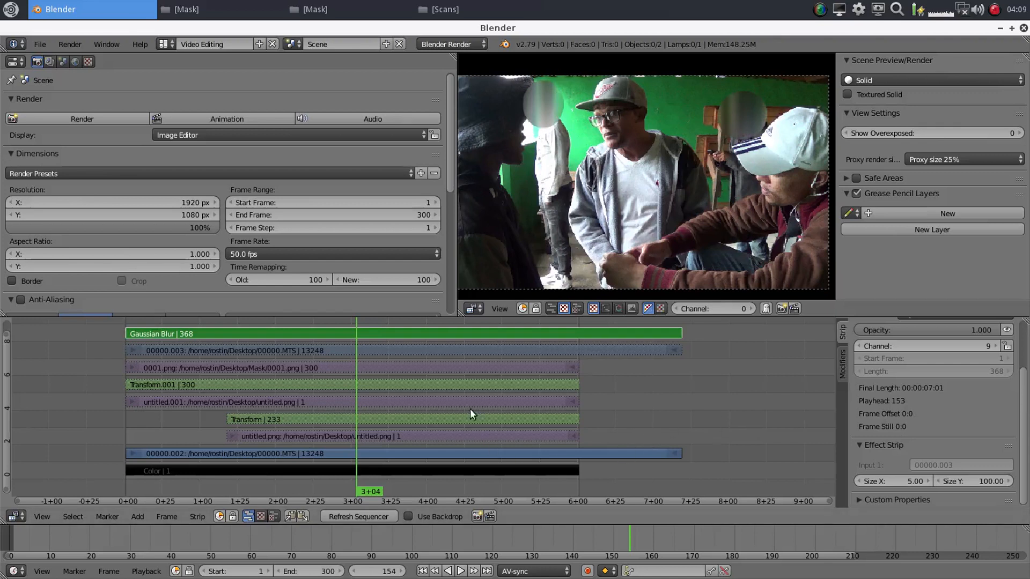
- Set the preview's proxy render size to No proxy, full render
middle_click_drag(470, 409, 468, 424)
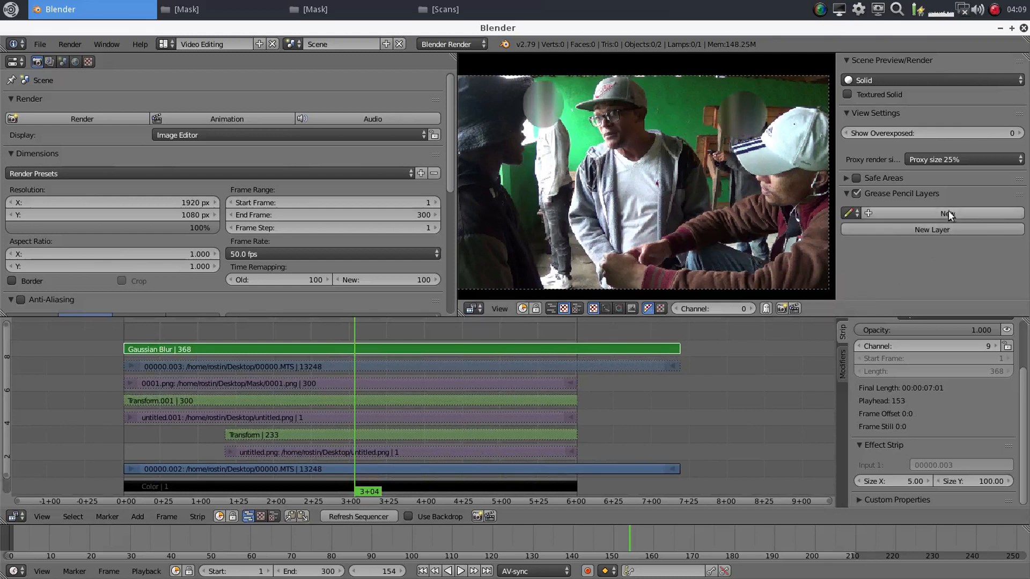
left_click(1009, 160)
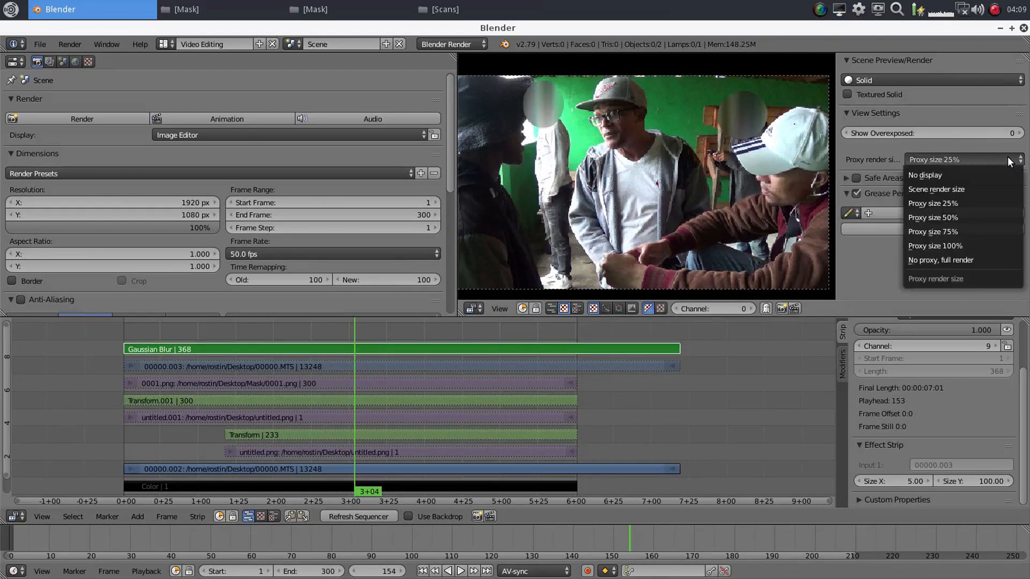
left_click(942, 260)
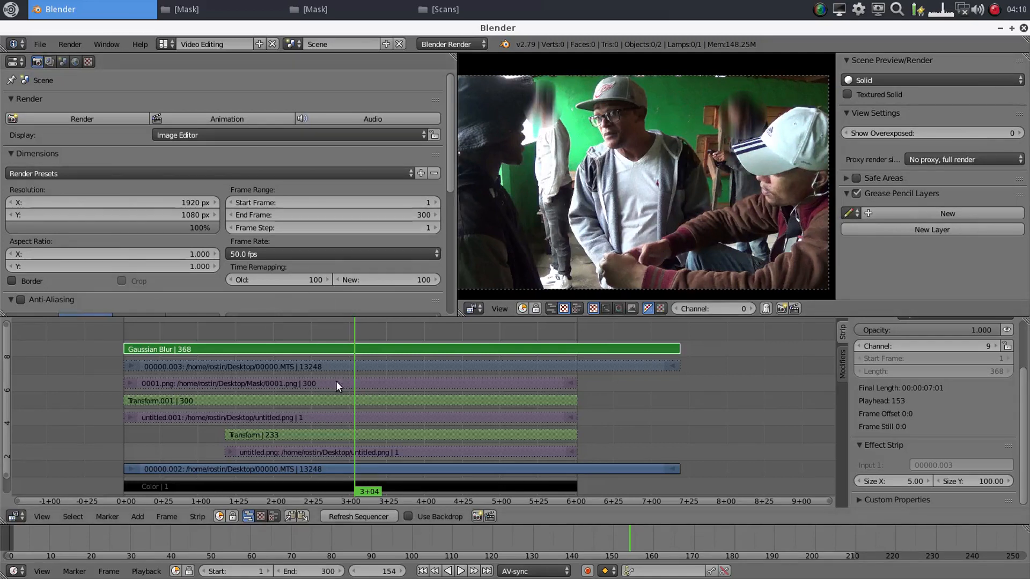
- Render frame 154 and examine the vertical blur over both masked faces up close, then return to the sequencer
left_click(87, 120)
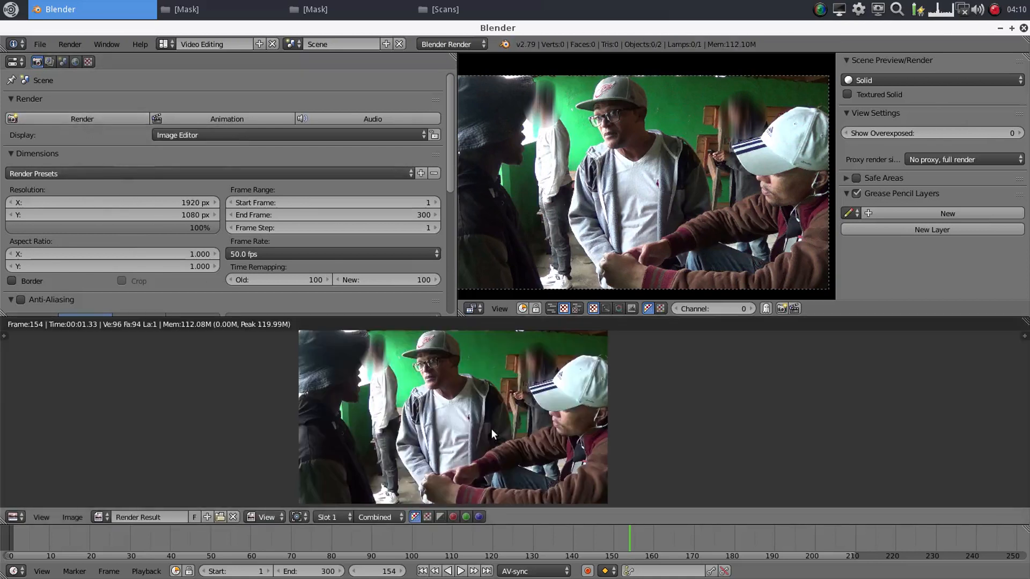
scroll(492, 429, "up", 1)
scroll(568, 375, "up", 6)
middle_click_drag(568, 375, 513, 405)
middle_click_drag(639, 396, 567, 380)
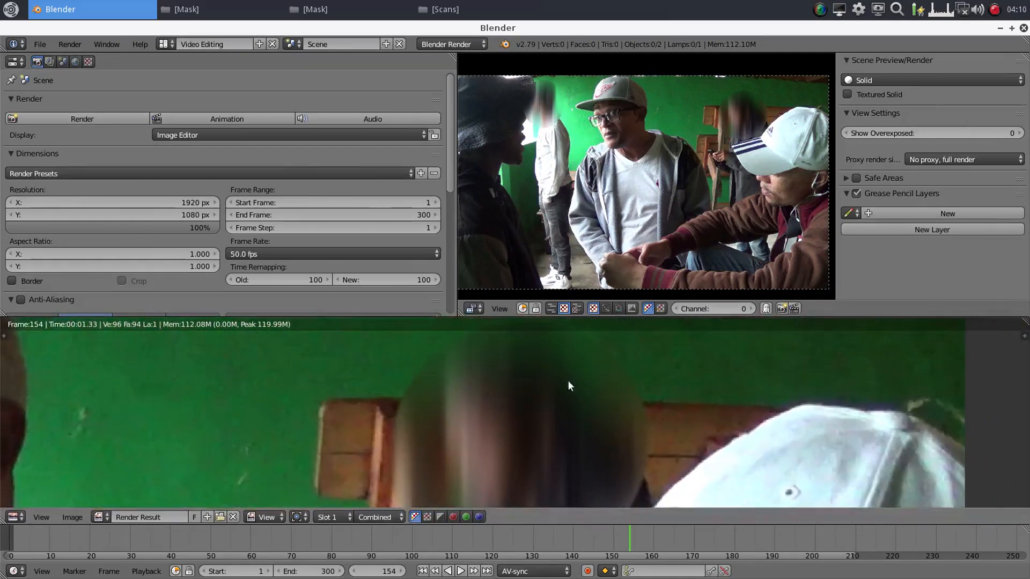
scroll(570, 383, "down", 4)
middle_click_drag(301, 427, 500, 431)
scroll(472, 437, "up", 2)
scroll(472, 437, "down", 1)
scroll(472, 436, "down", 6)
middle_click_drag(562, 485, 516, 433)
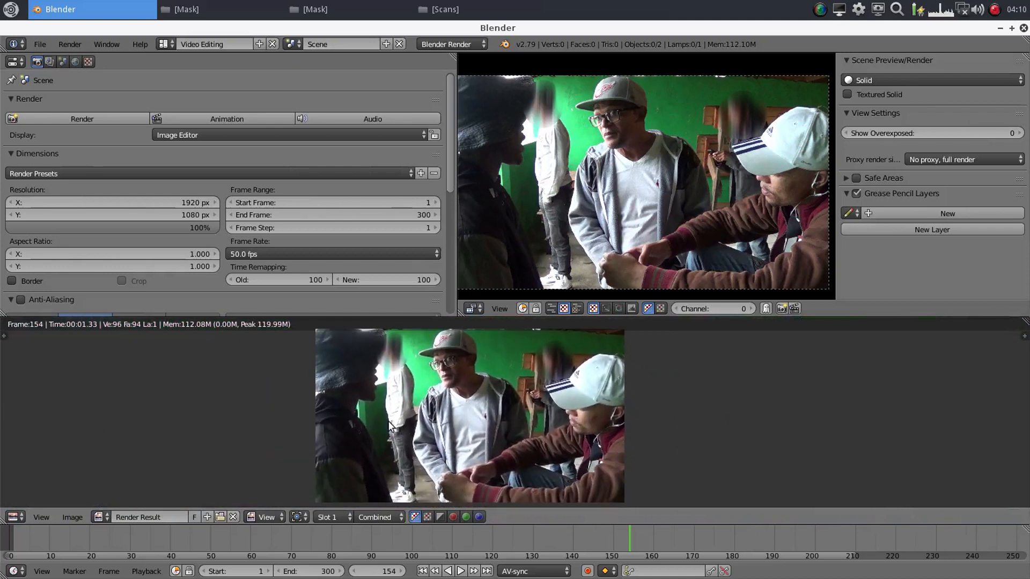
key("Escape")
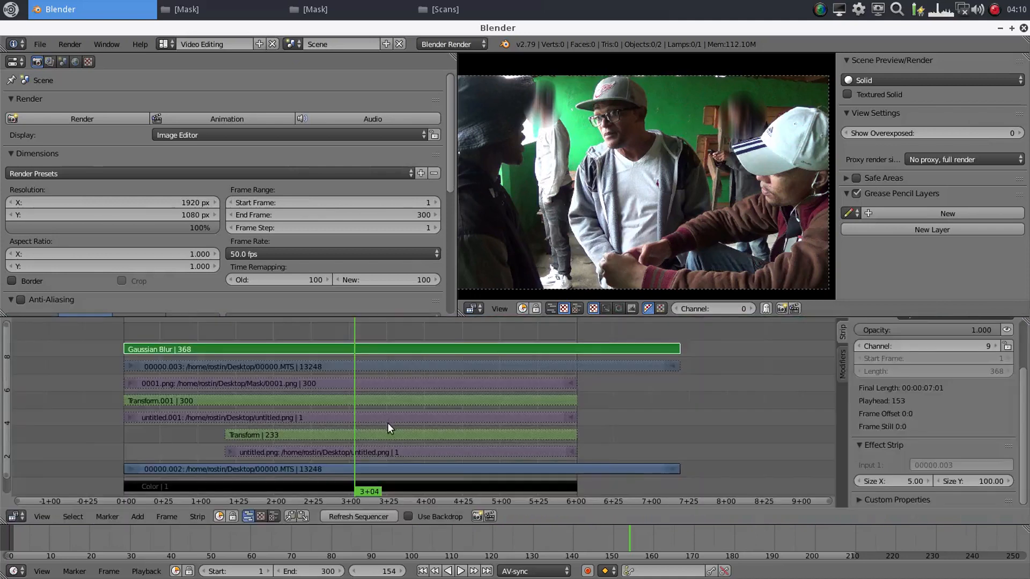
- Duplicate the Gaussian Blur strip and place the copy directly above it in channel 10
middle_click_drag(361, 394, 363, 427)
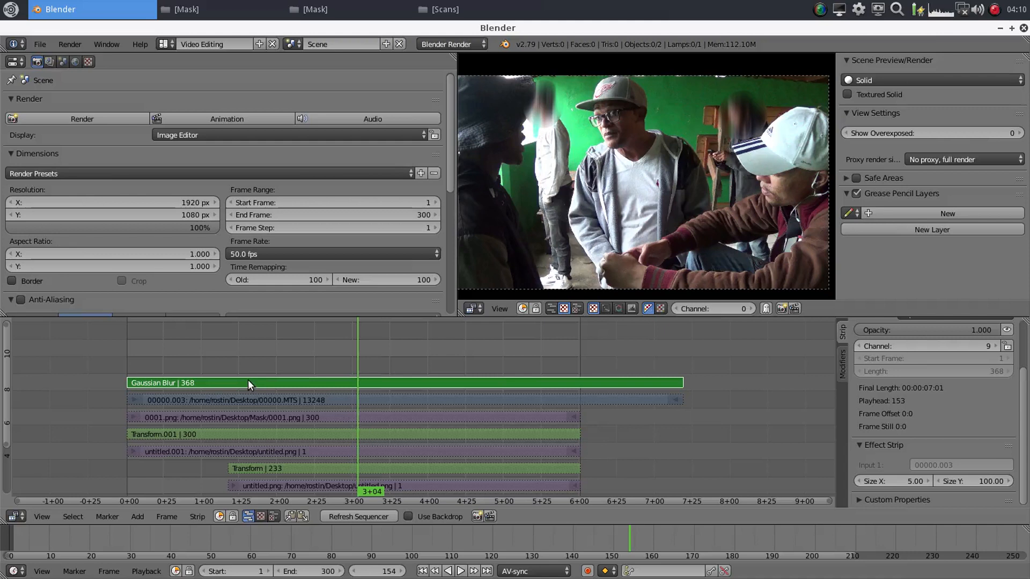
key("shift+d")
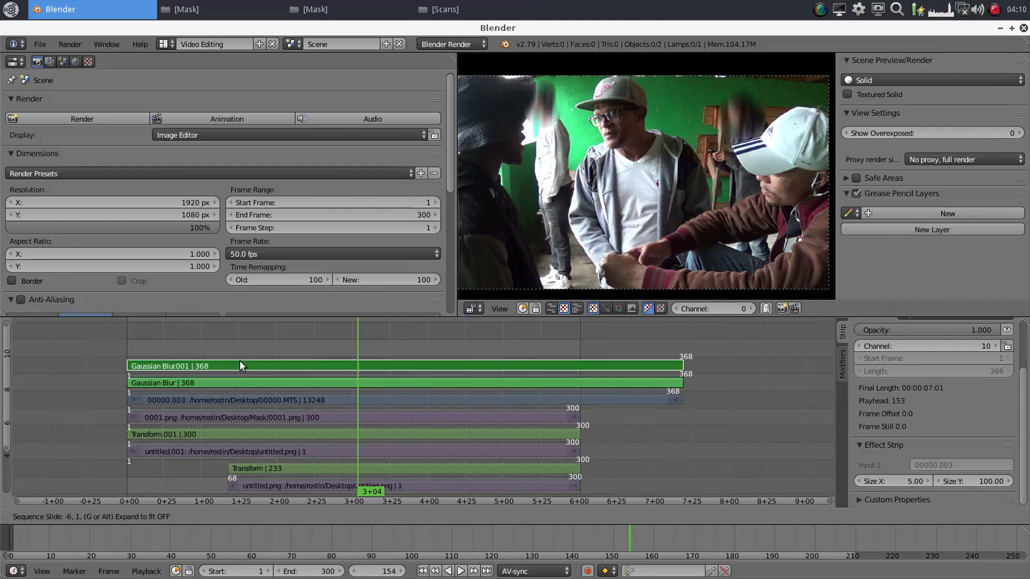
left_click(240, 359)
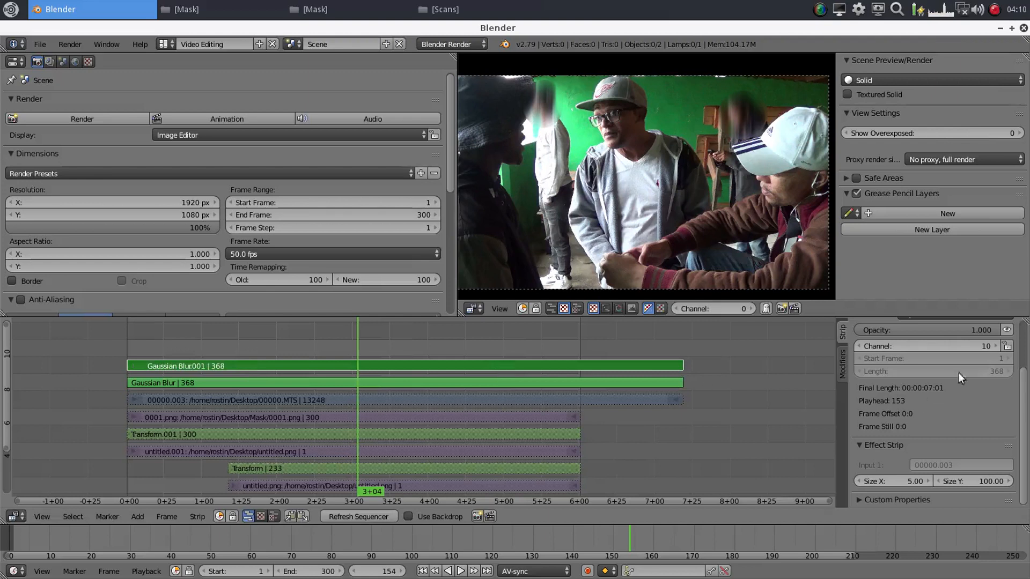
- Set the duplicated Gaussian Blur.001 strip's blur size to 100 in X and 5 in Y
left_click(894, 481)
type("100")
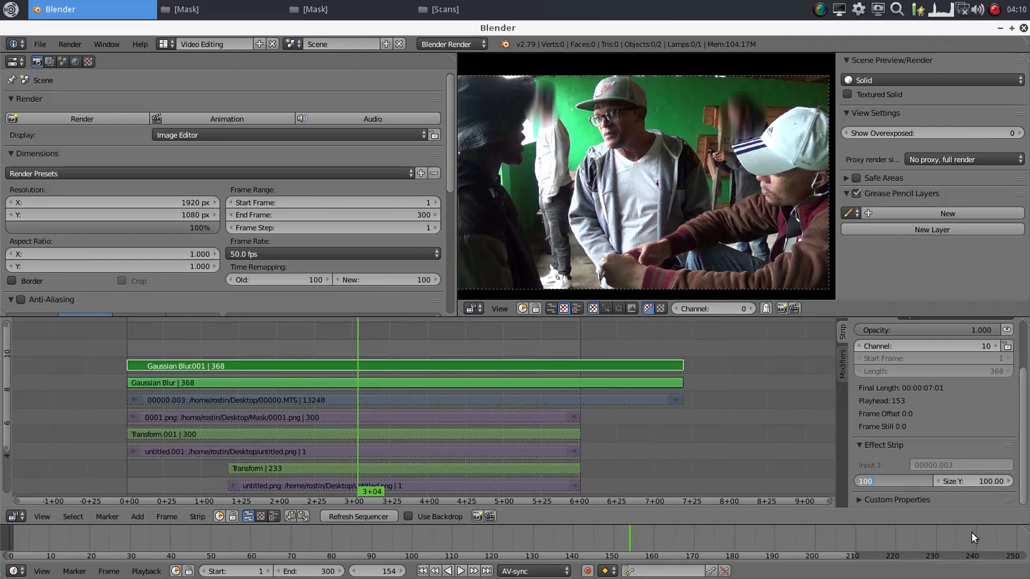
left_click(976, 481)
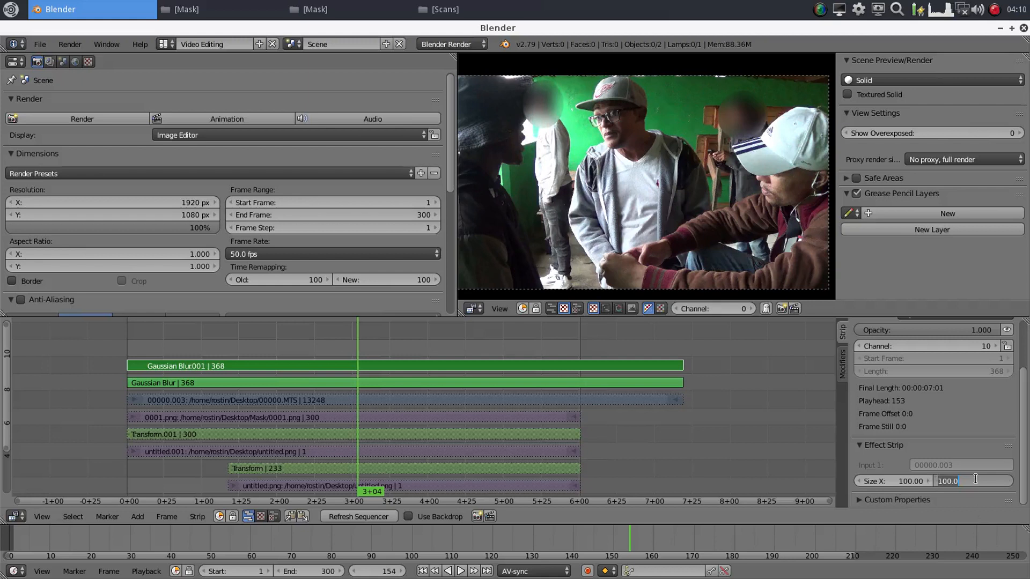
type("5")
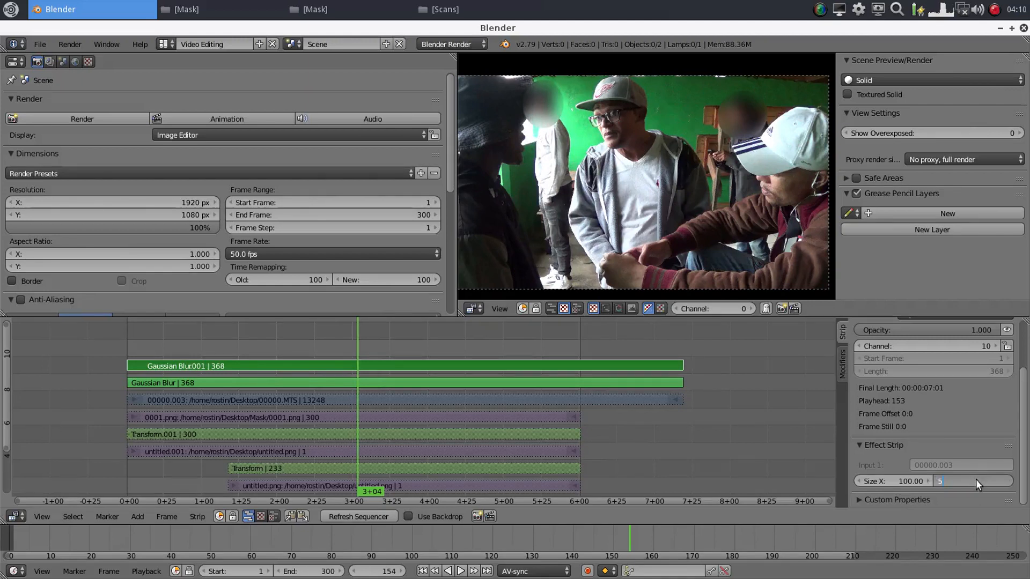
key("Return")
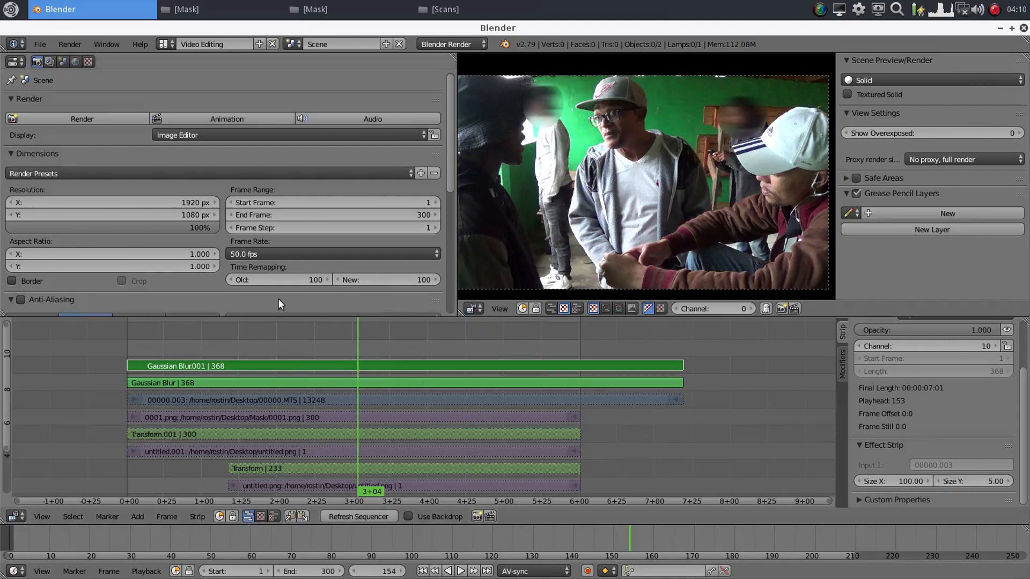
- Render frame 154 again and inspect the horizontal blur over the masked faces, then return to the sequencer
left_click(70, 118)
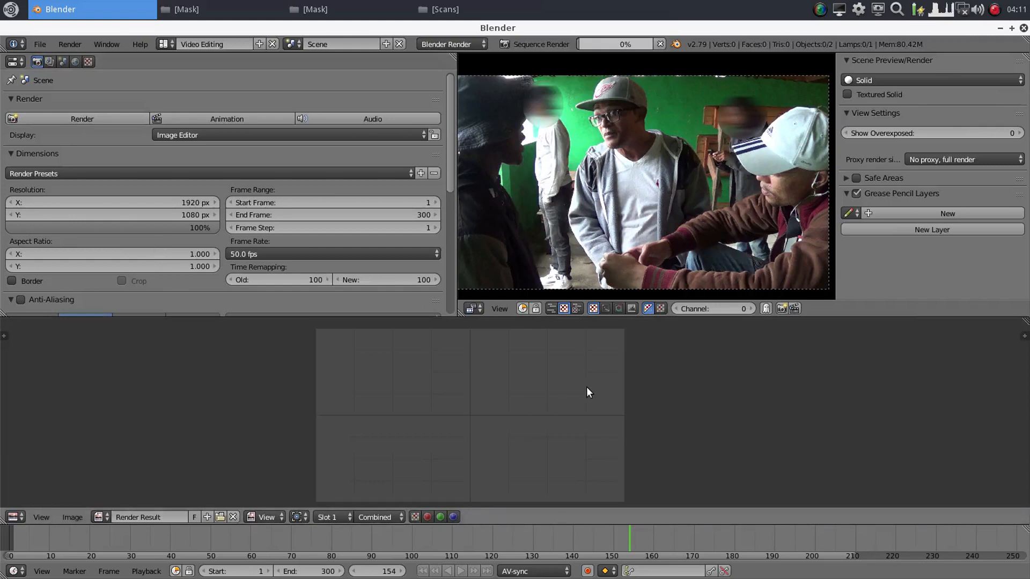
scroll(587, 387, "up", 5)
middle_click_drag(725, 401, 650, 322)
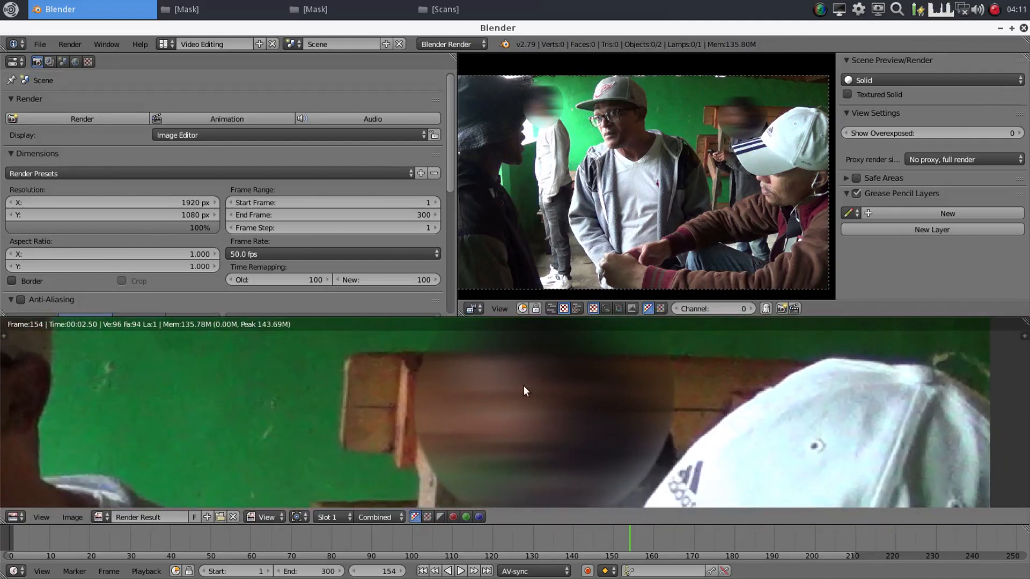
scroll(295, 442, "down", 6)
scroll(483, 441, "up", 4)
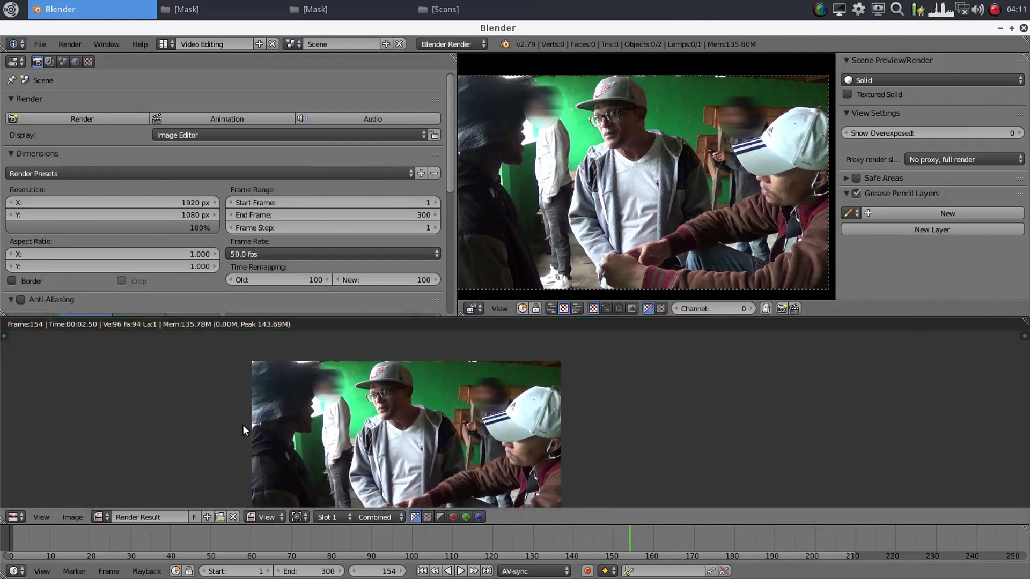
key("Escape")
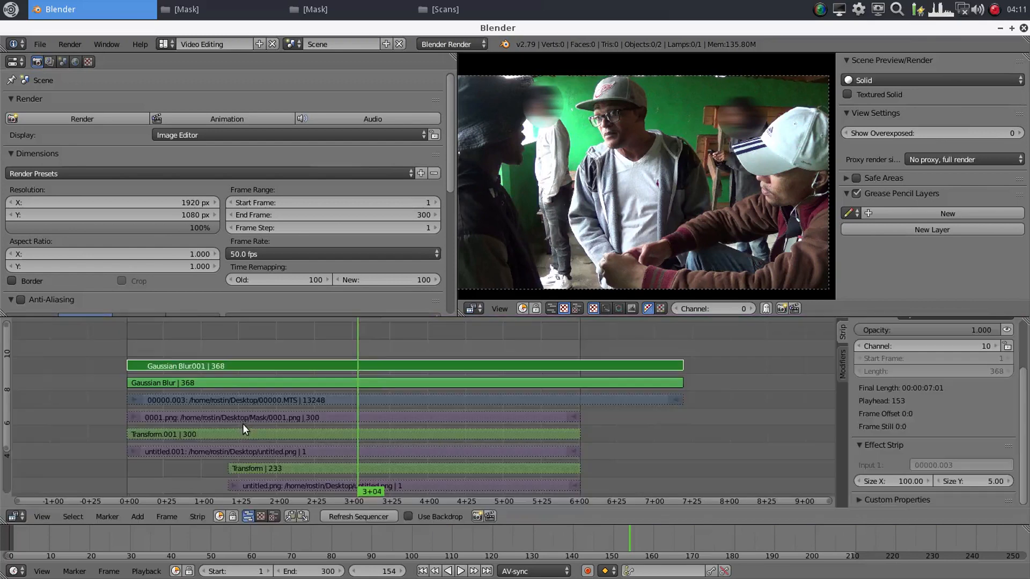
- Enable Image Offset on the 00000.003 movie strip in channel 8 and set it to 15 in X and 15 in Y
right_click(398, 397)
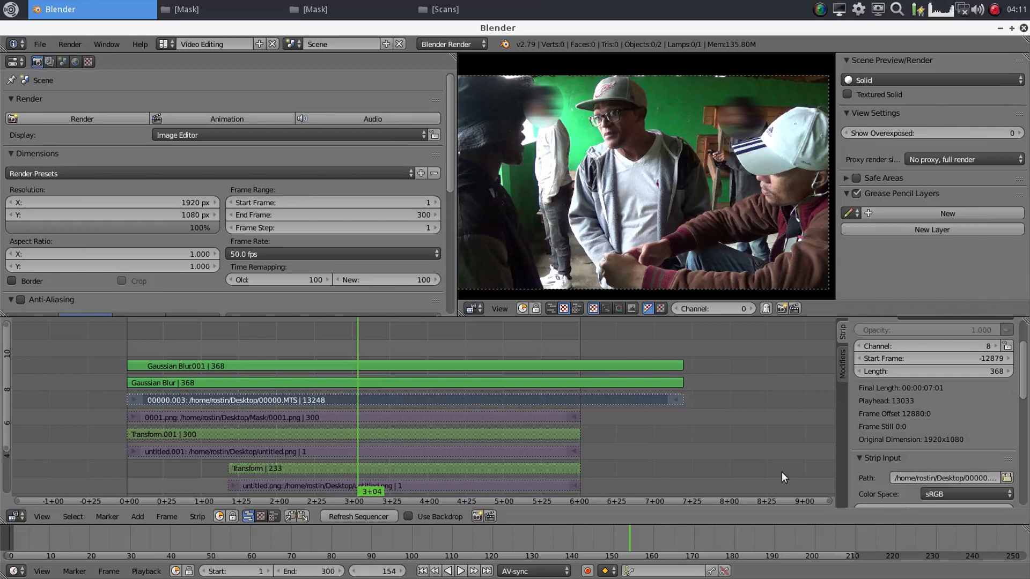
left_click_drag(1021, 359, 986, 414)
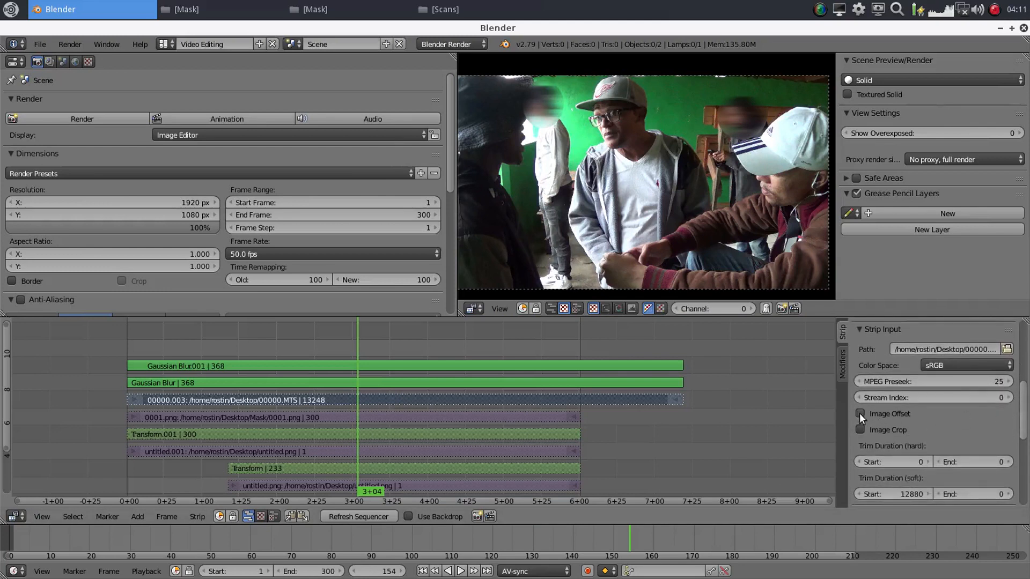
left_click(926, 414)
left_click(910, 427)
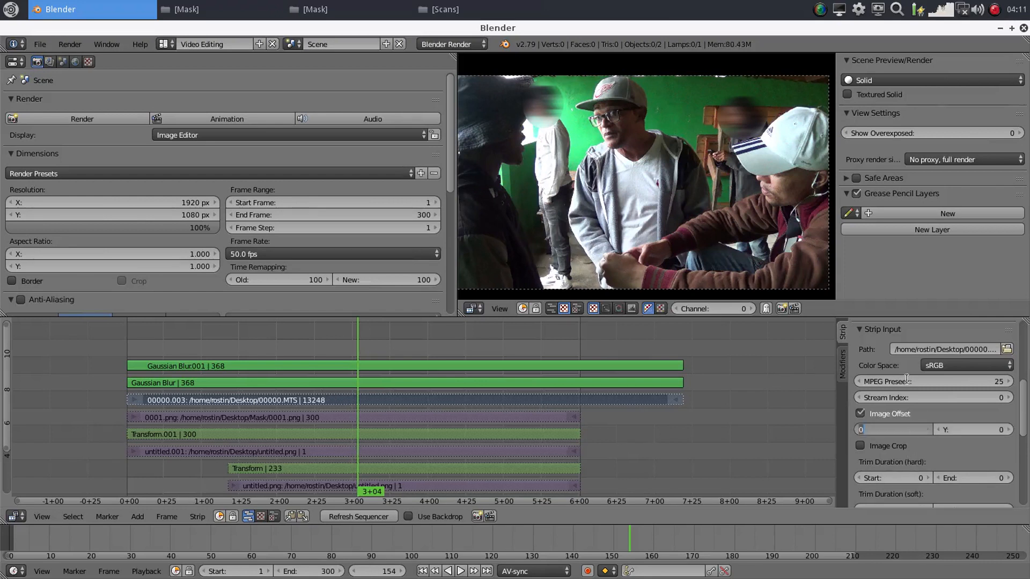
type("15")
left_click(967, 429)
left_click(963, 431)
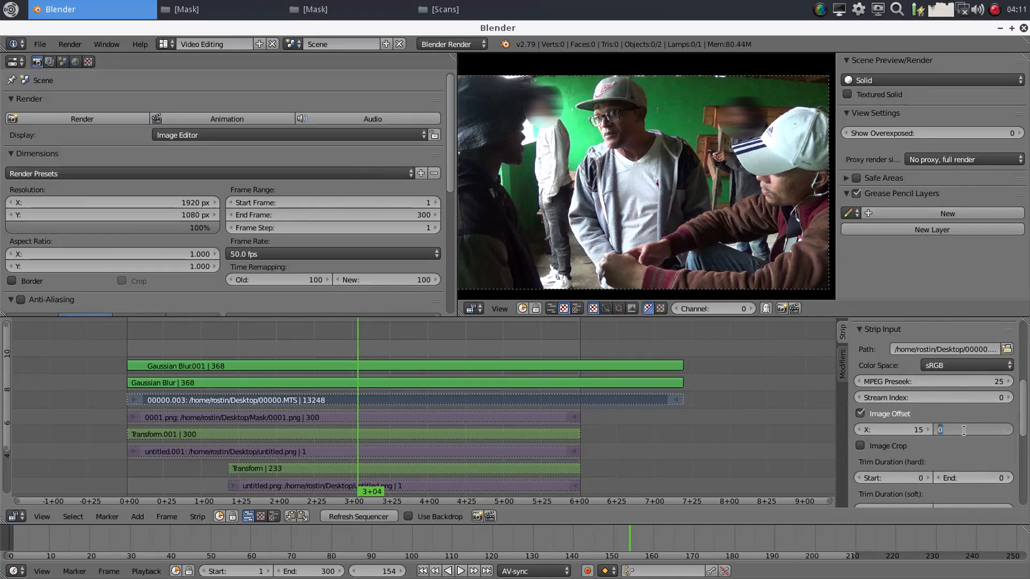
type("15")
key("Return")
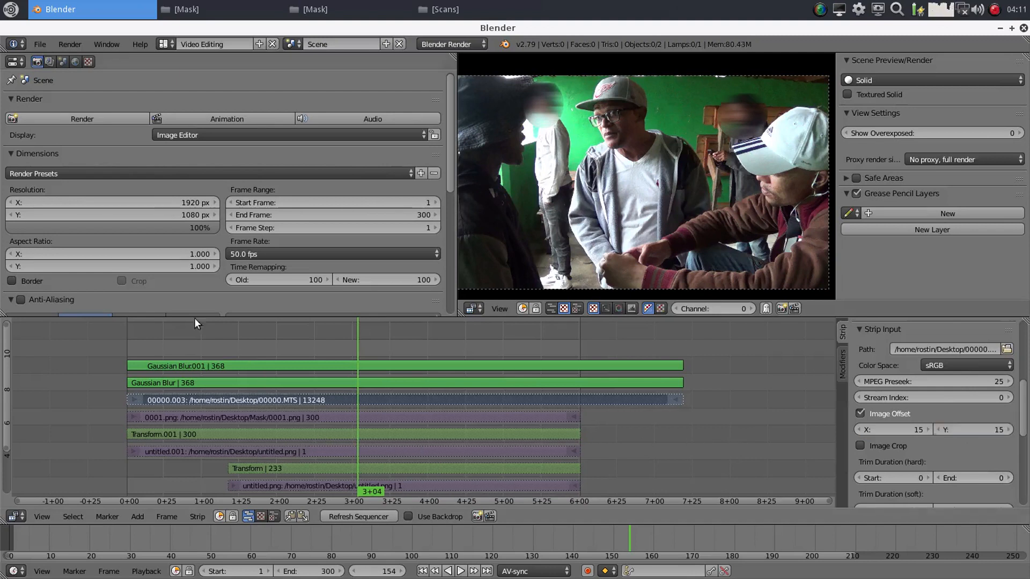
- Render frame 154 with the combined blur and image offset, and examine both masked faces up close
left_click(79, 118)
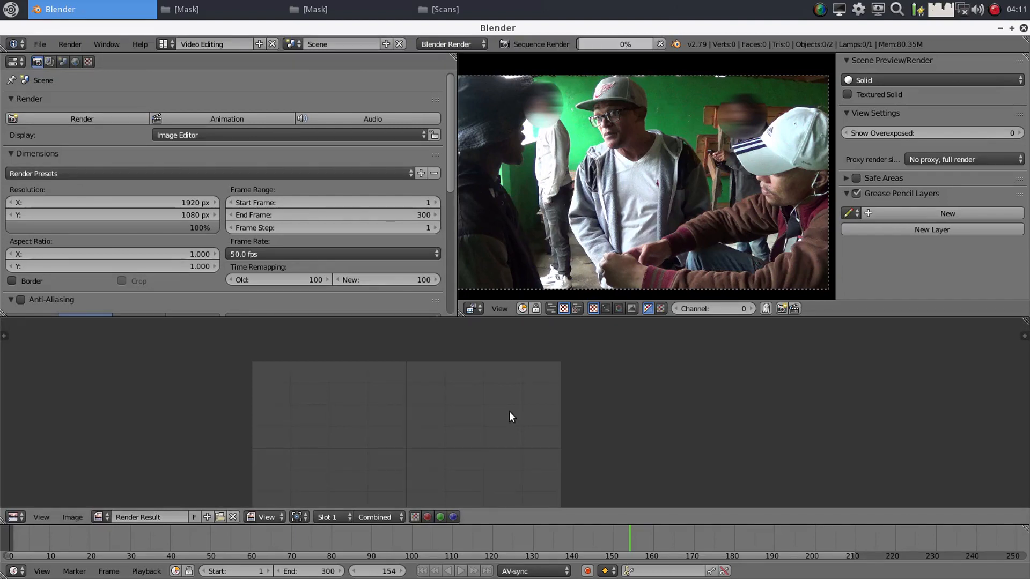
scroll(523, 435, "up", 8)
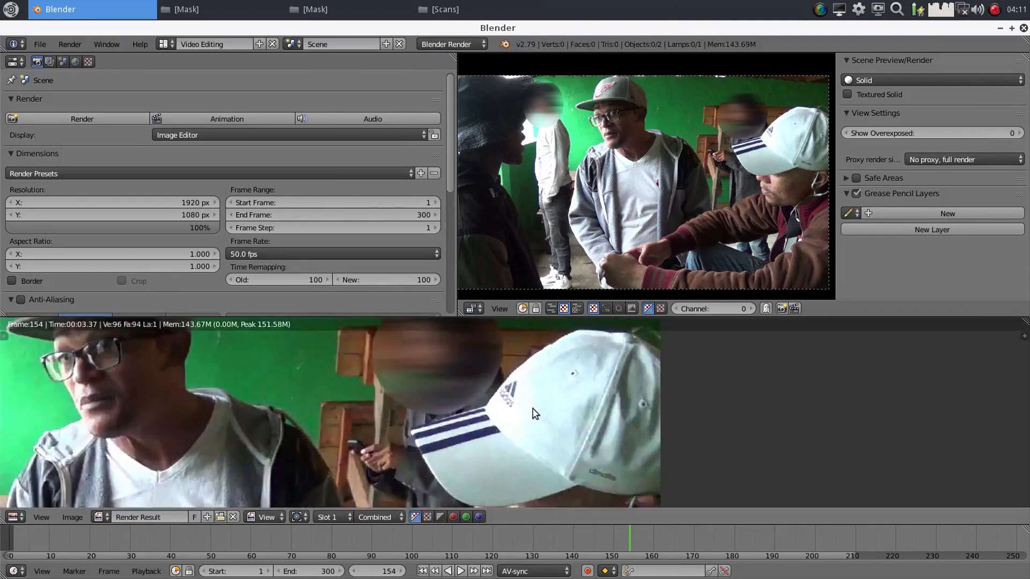
middle_click_drag(455, 394, 840, 321)
middle_click_drag(245, 459, 143, 469)
middle_click_drag(43, 434, 258, 427)
scroll(260, 399, "down", 15)
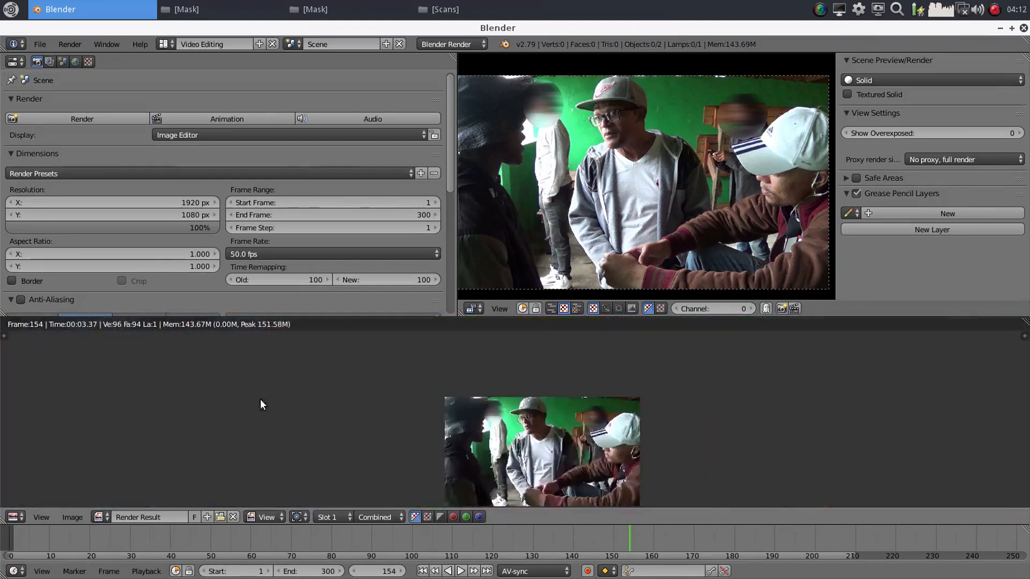
scroll(448, 422, "up", 6)
middle_click_drag(636, 445, 480, 368)
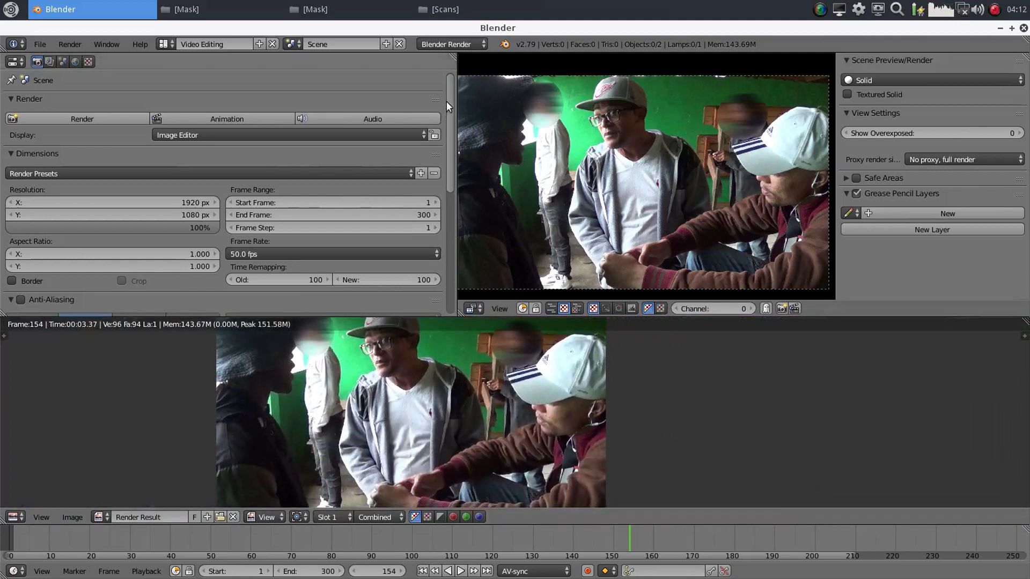
- Set the render output folder to /home/rostin/Desktop/ and the file format to FFmpeg video
left_click_drag(451, 81, 461, 266)
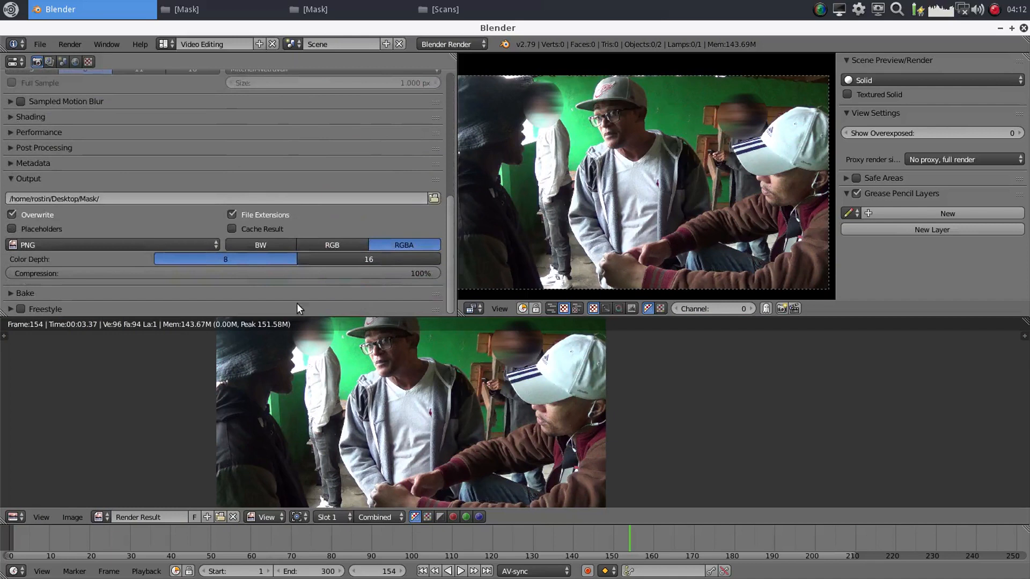
left_click(434, 199)
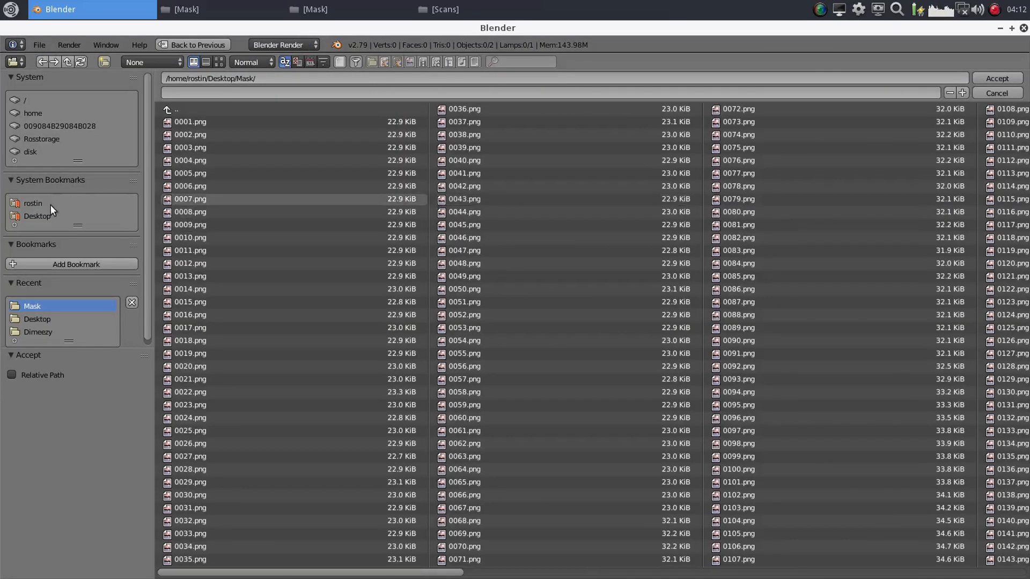
left_click(32, 213)
left_click(994, 78)
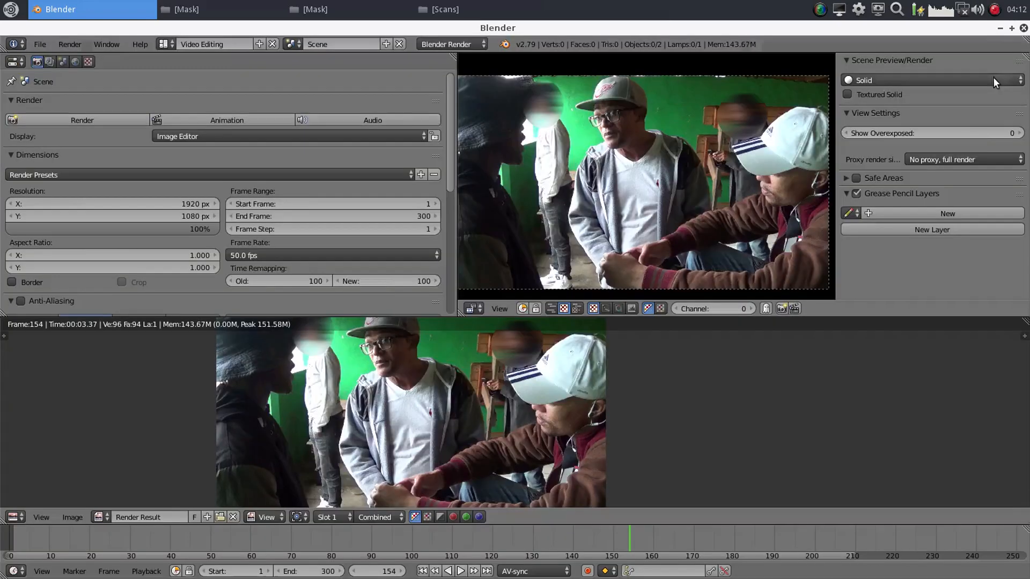
left_click_drag(453, 156, 458, 304)
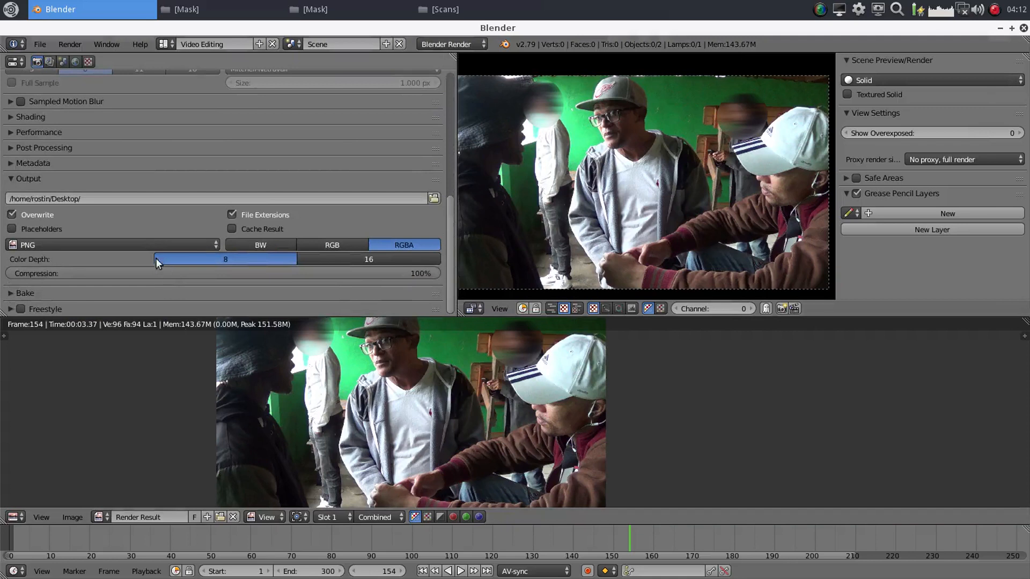
left_click(133, 243)
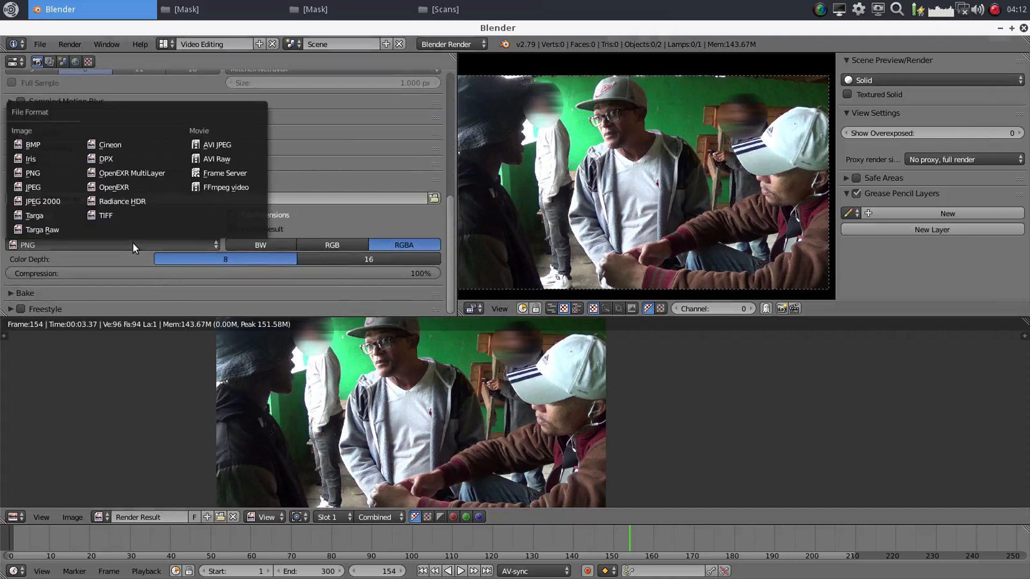
left_click(208, 187)
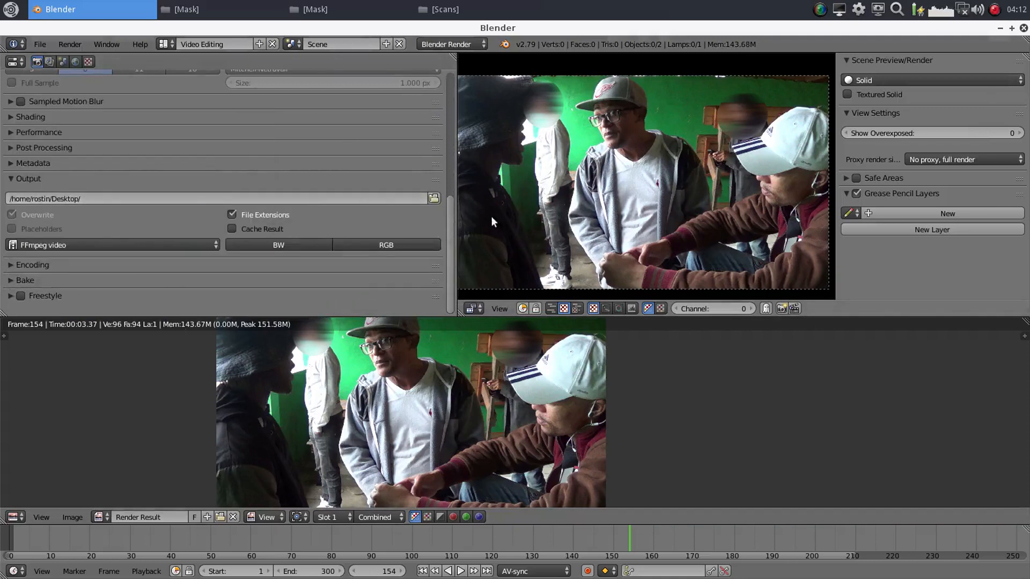
- Apply the h264 in MP4 encoding preset and set the output quality to High quality
left_click(10, 264)
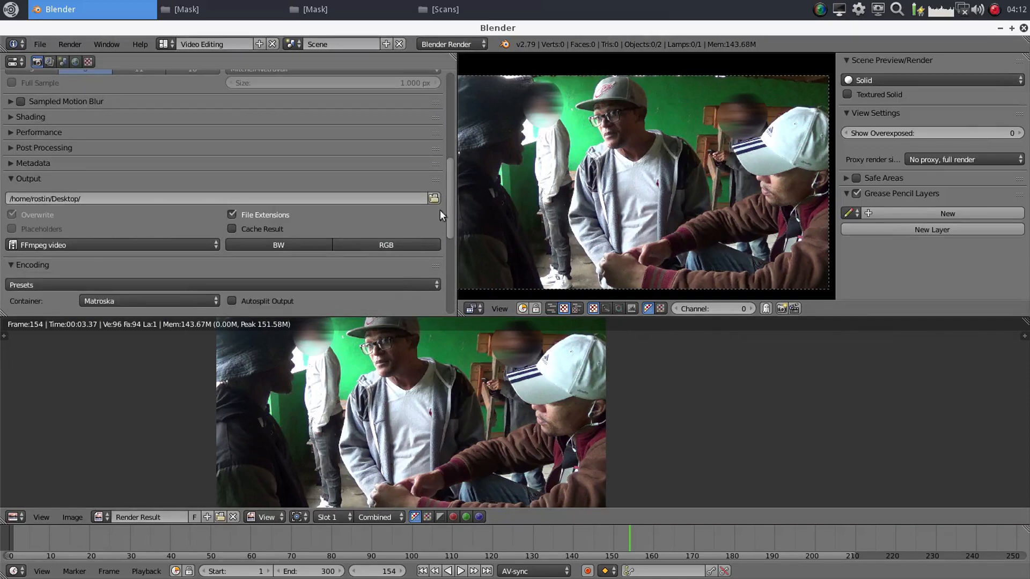
left_click_drag(451, 194, 310, 233)
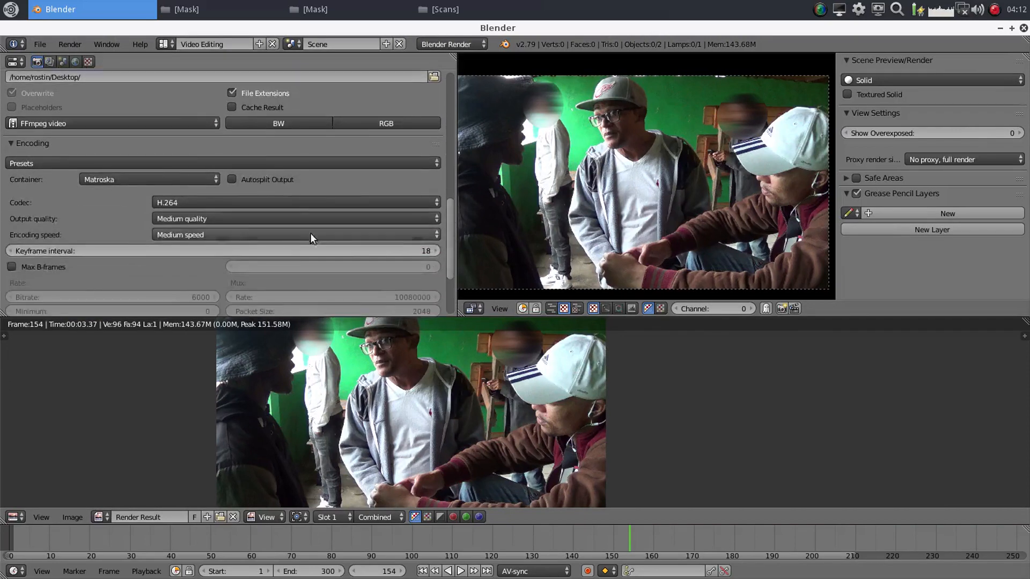
left_click(165, 162)
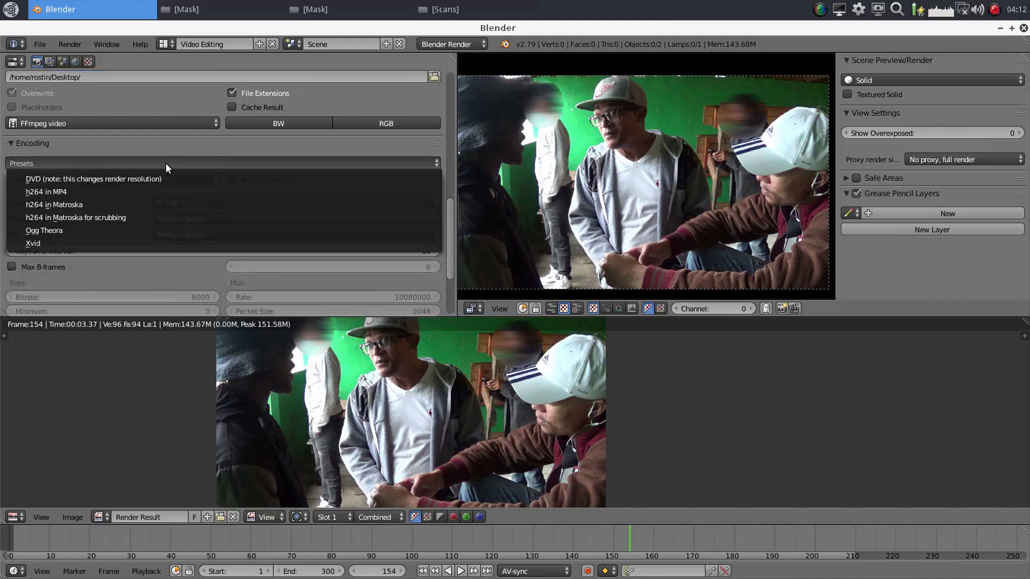
left_click(33, 193)
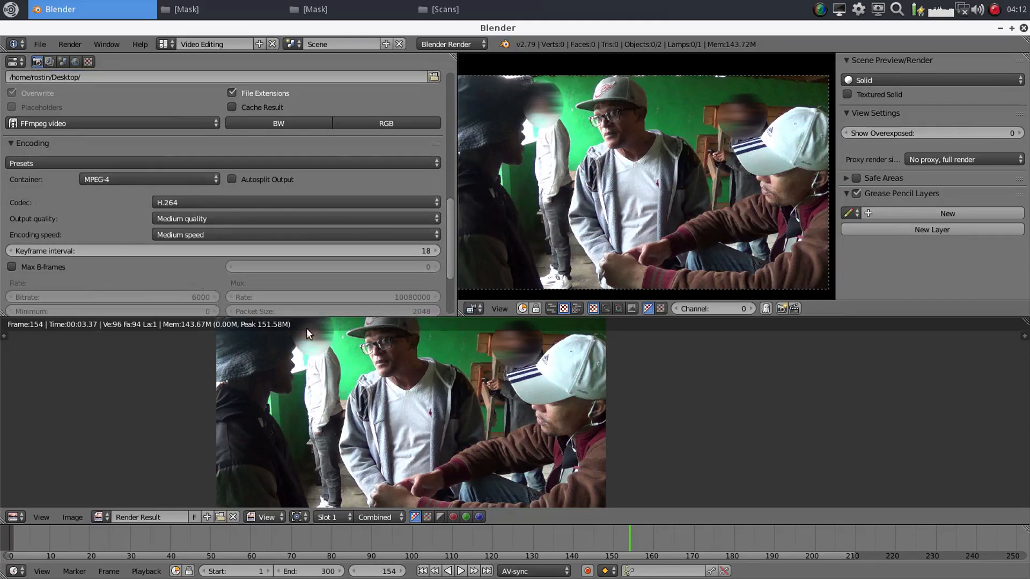
left_click(197, 217)
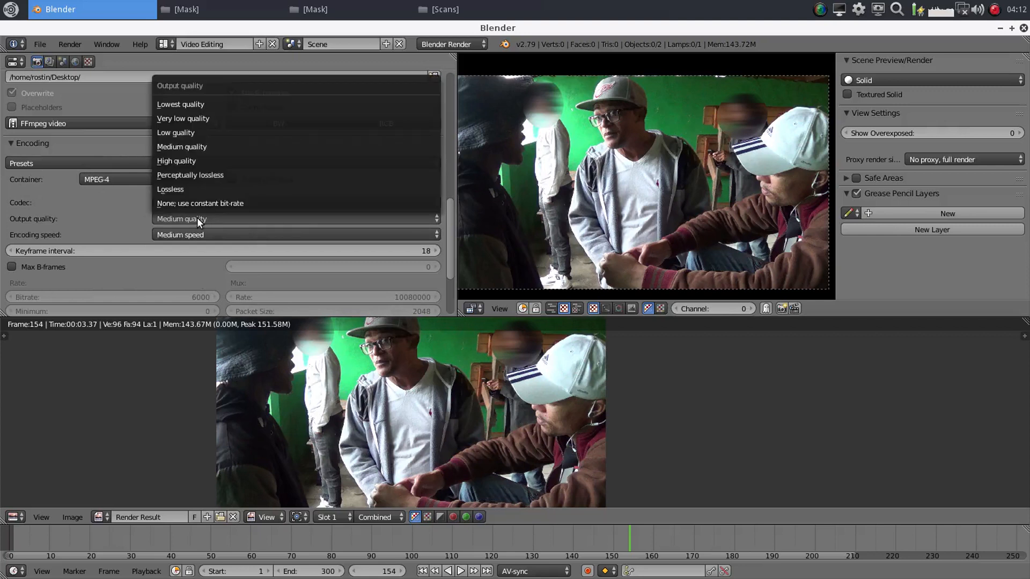
left_click(178, 161)
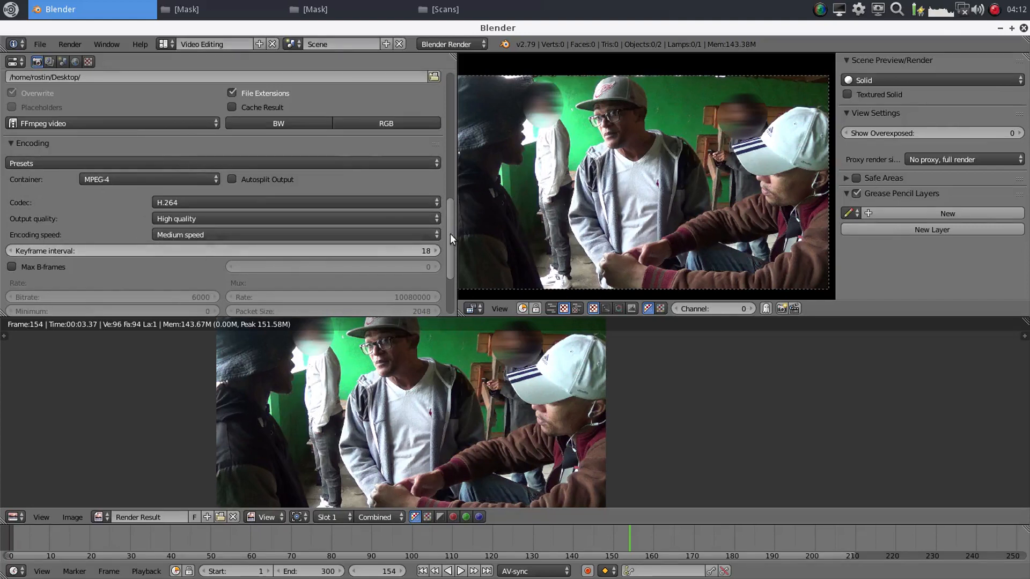
- Set the audio codec to MP3 and lower the audio volume to about 0.942
left_click_drag(453, 208, 449, 250)
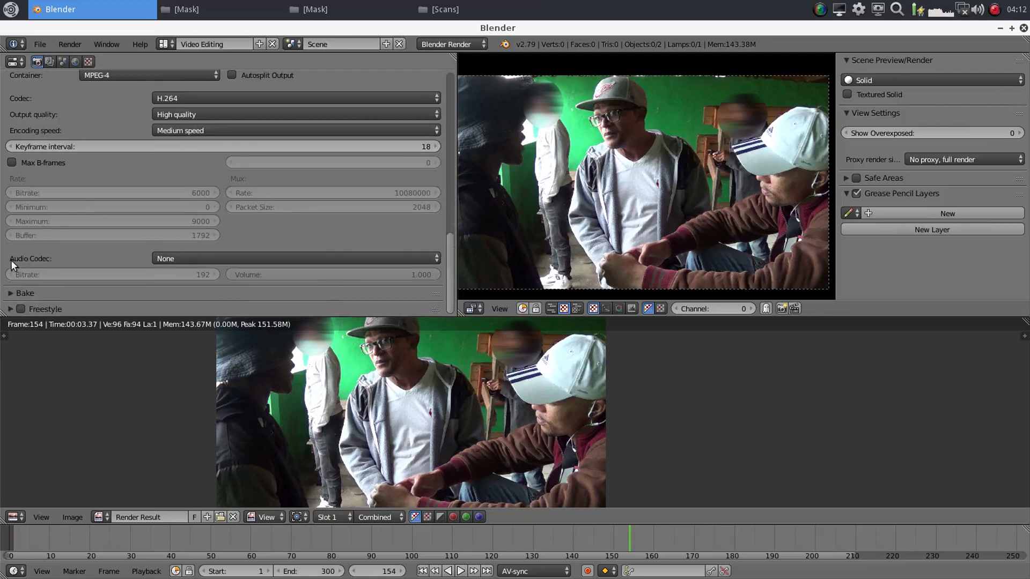
left_click(326, 259)
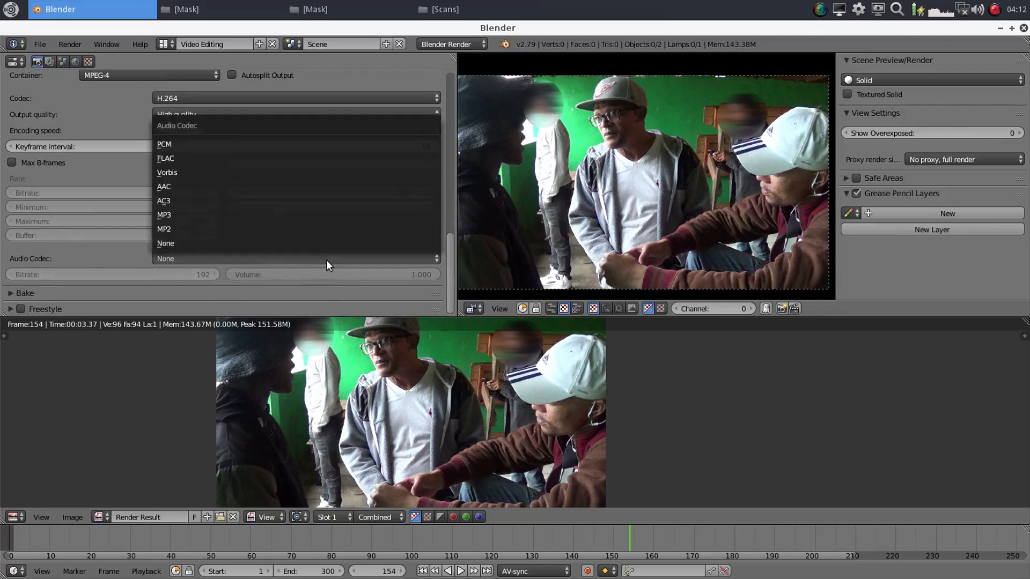
left_click(177, 214)
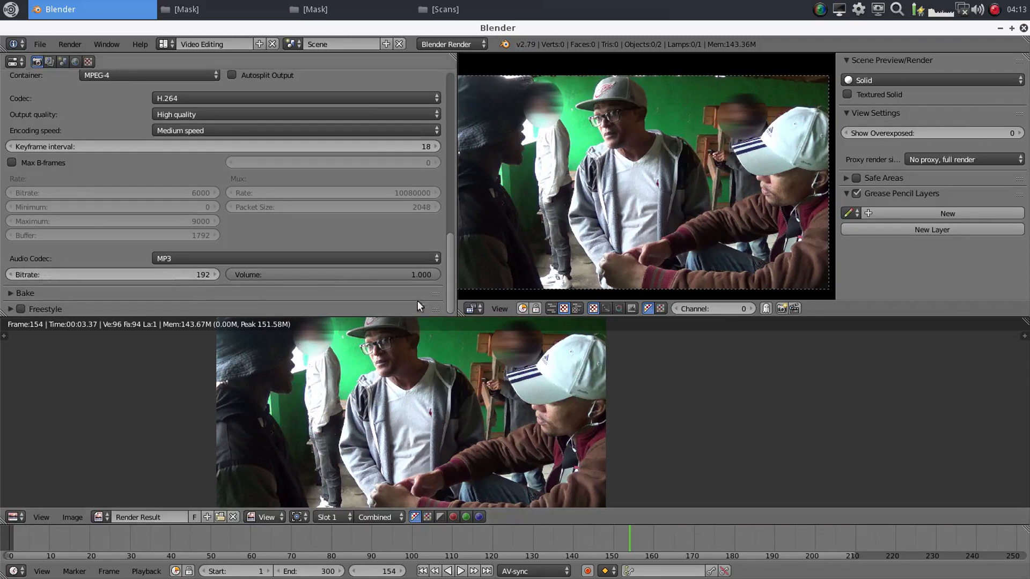
left_click_drag(432, 275, 427, 275)
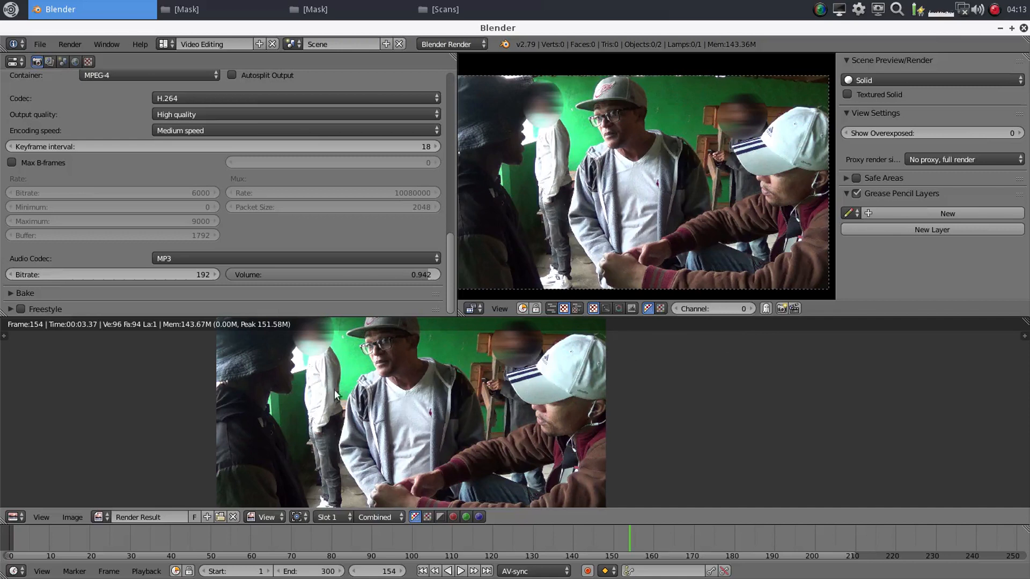
- Render the full animation of frames 1 to 300 to the video file
left_click_drag(449, 279, 452, 102)
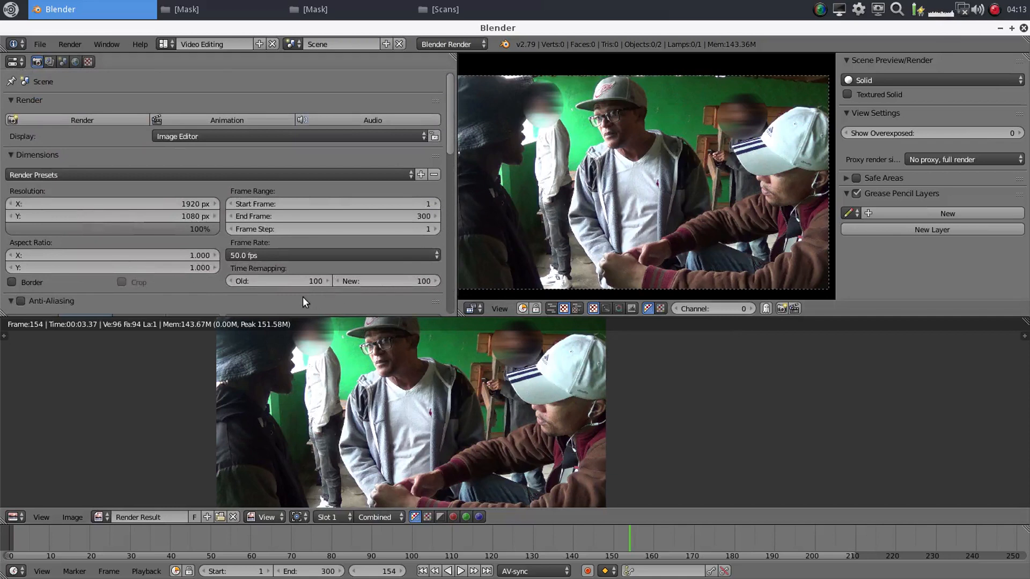
left_click(216, 121)
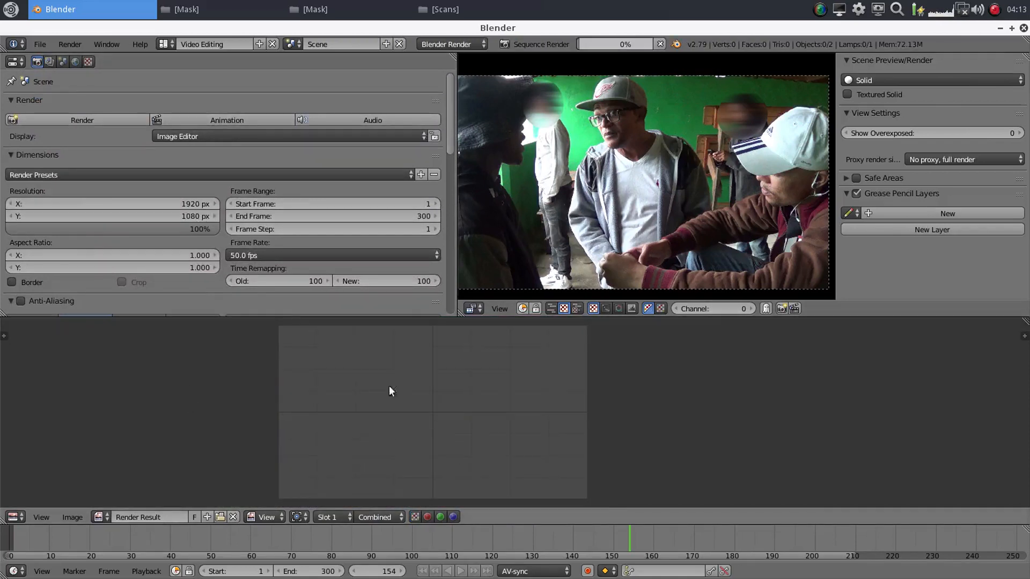
left_click(993, 10)
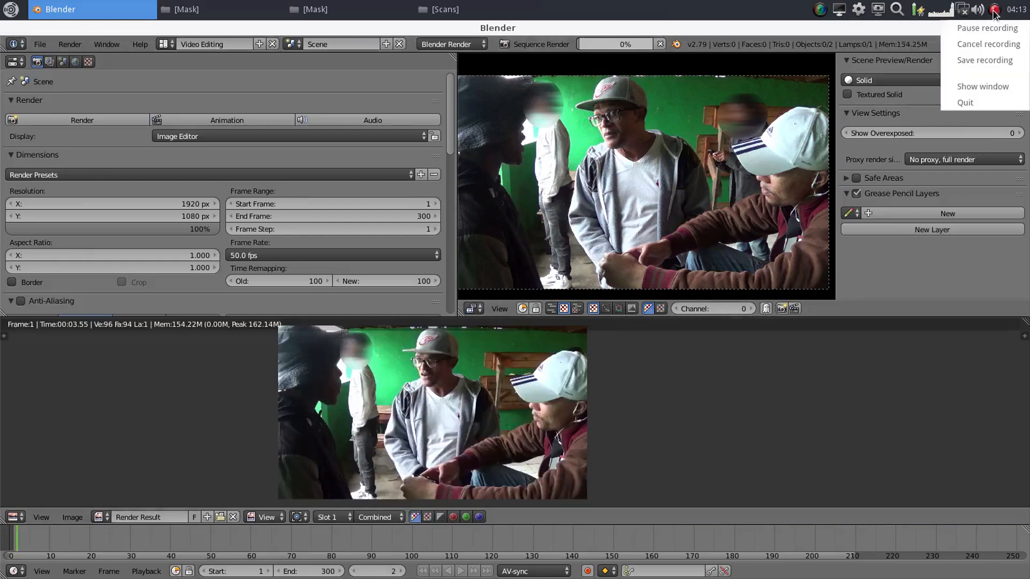
left_click(989, 27)
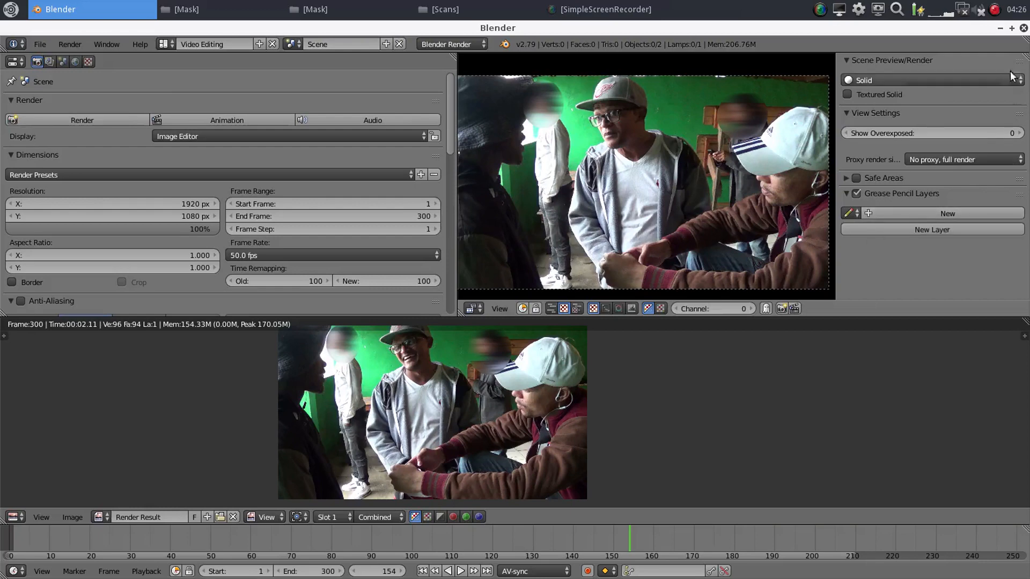
- Switch to the desktop and rename the rendered video 0001-0300.mp4 as Blurred faces.mp4
left_click(1000, 27)
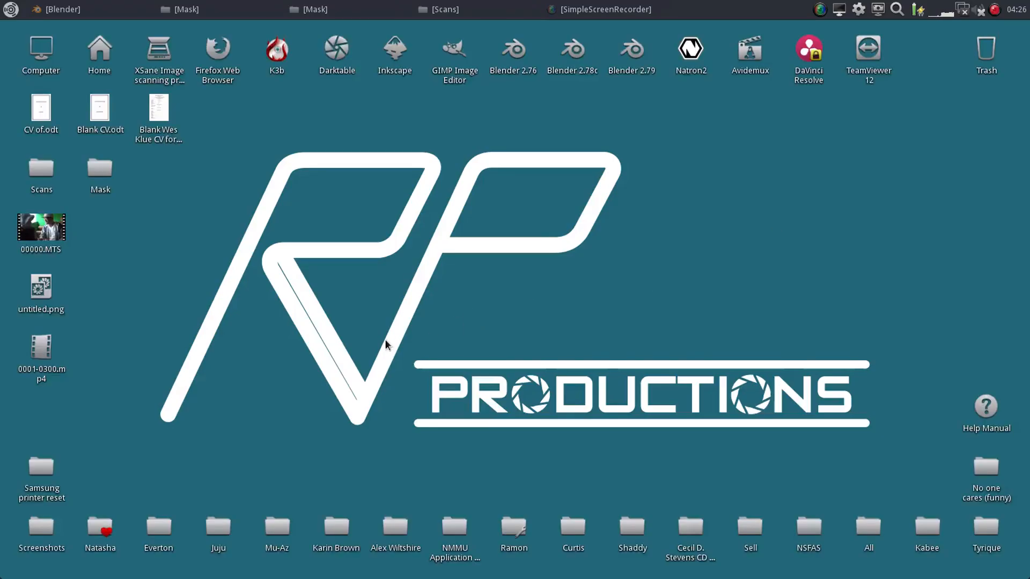
left_click(41, 349)
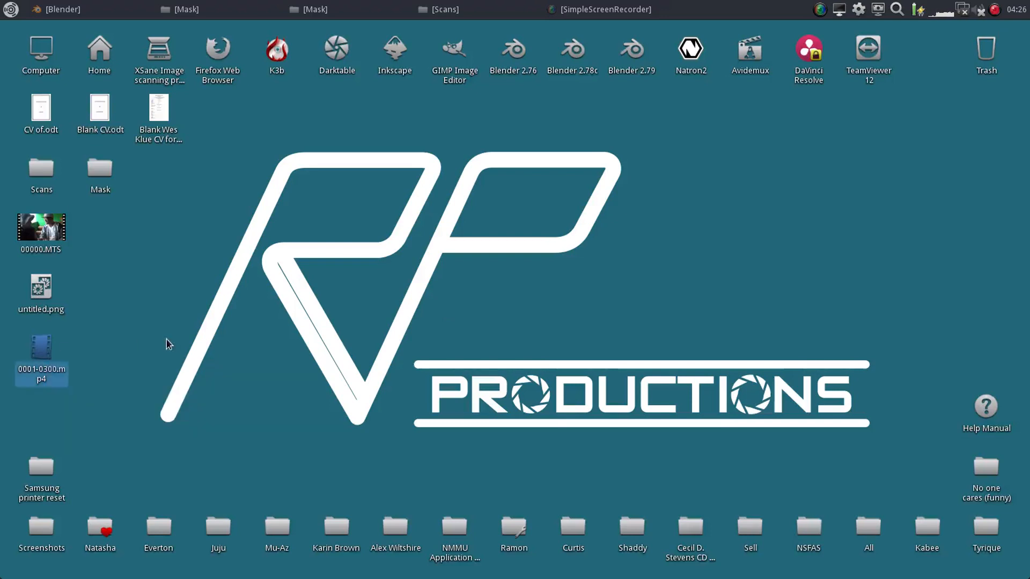
key("F2")
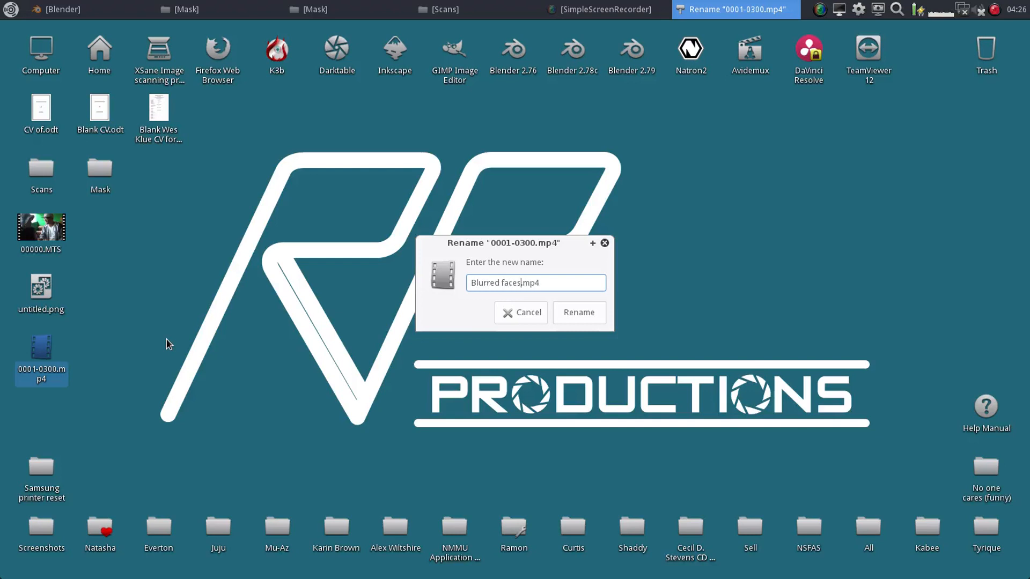
key("Return")
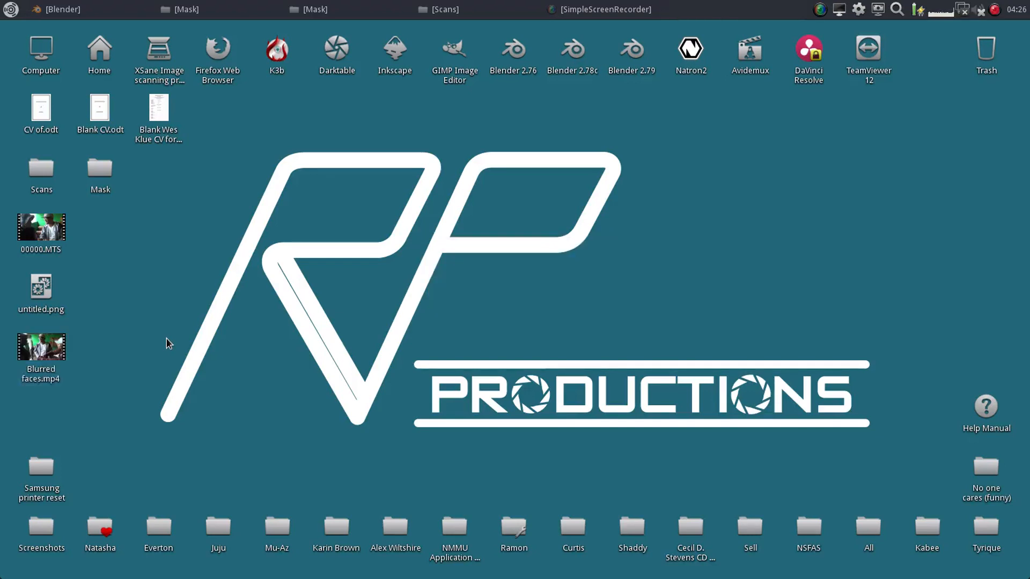
- Open the original footage 00000.MTS from the desktop in VLC media player
right_click(46, 227)
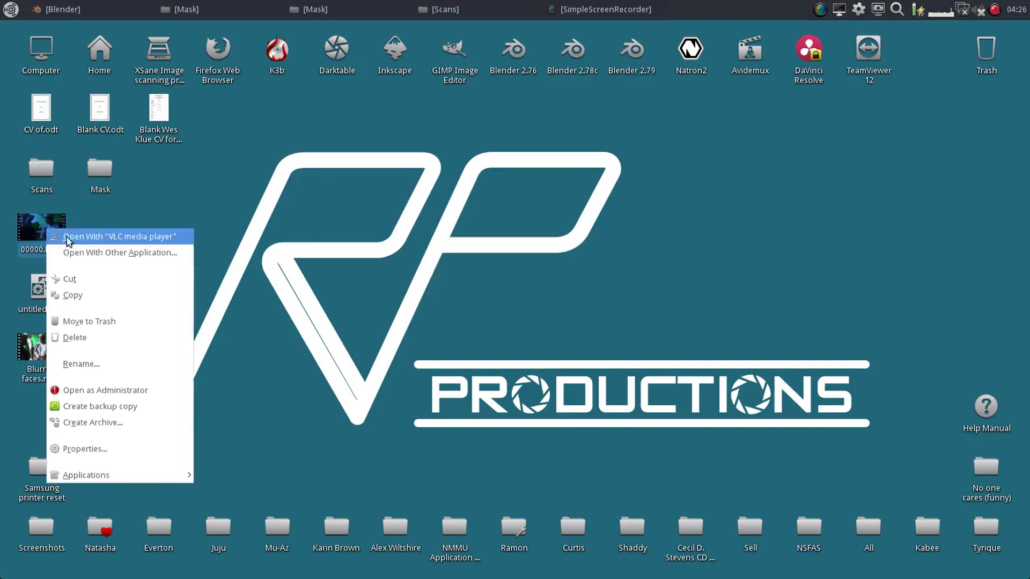
left_click(119, 236)
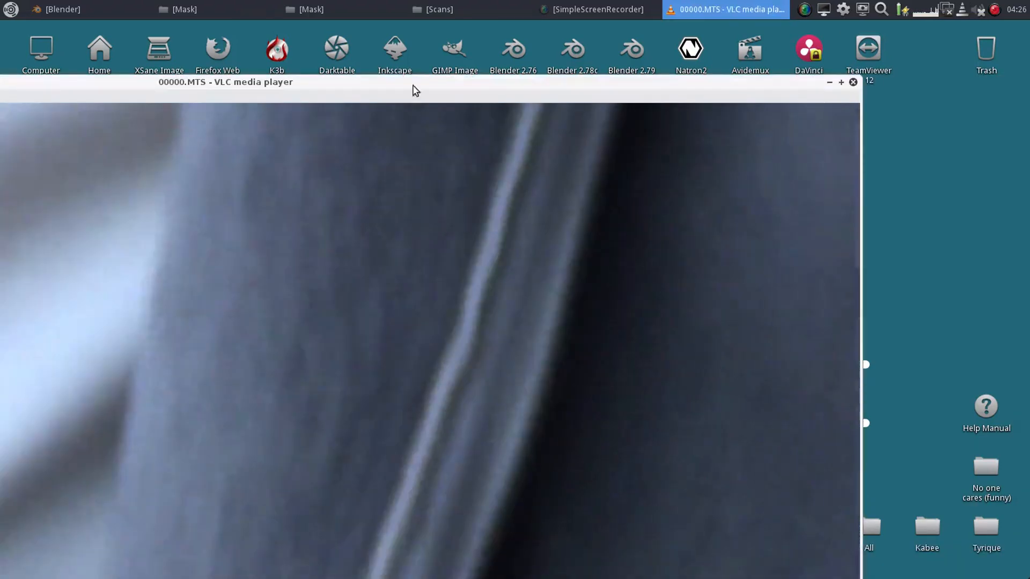
- Maximize the video player, show its playlist and add Blurred faces.mp4 from the desktop to it
left_click_drag(413, 86, 471, 1)
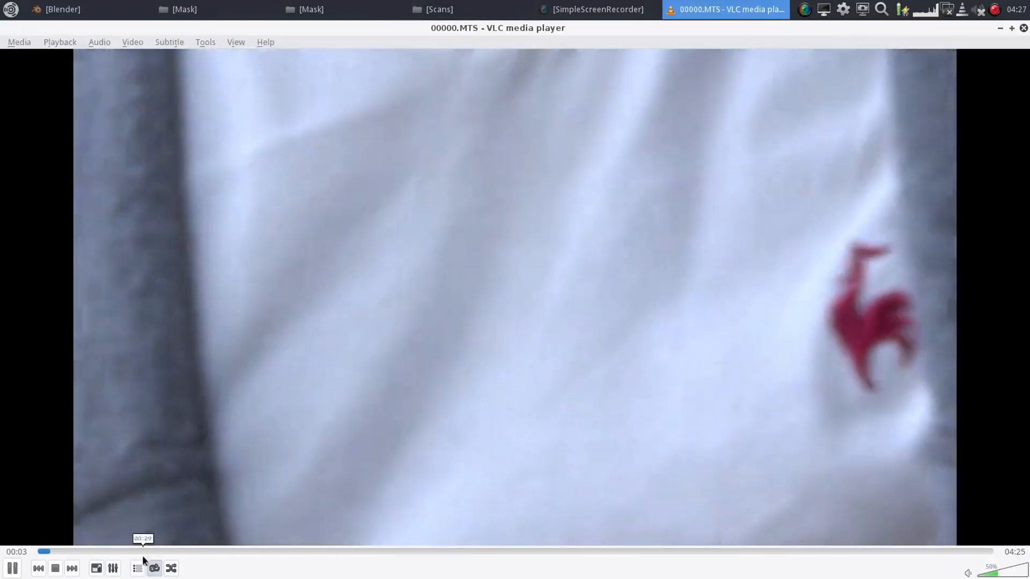
left_click(137, 568)
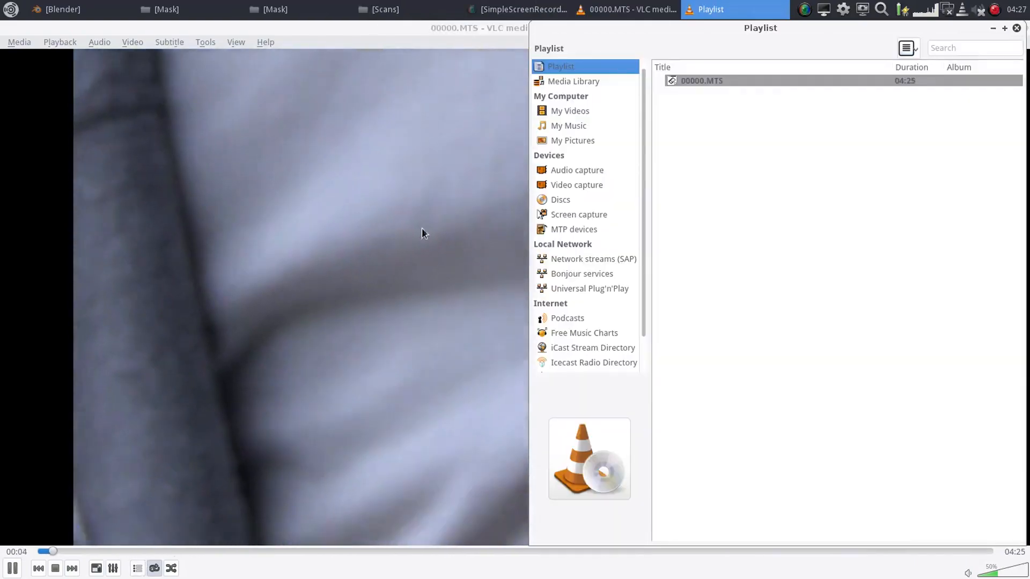
left_click_drag(454, 28, 685, 451)
left_click_drag(41, 348, 756, 215)
left_click_drag(729, 453, 523, 74)
- Watch the original 00000.MTS in full screen, skipping ahead to about 03:49, 04:01 and 04:12
double_click(532, 252)
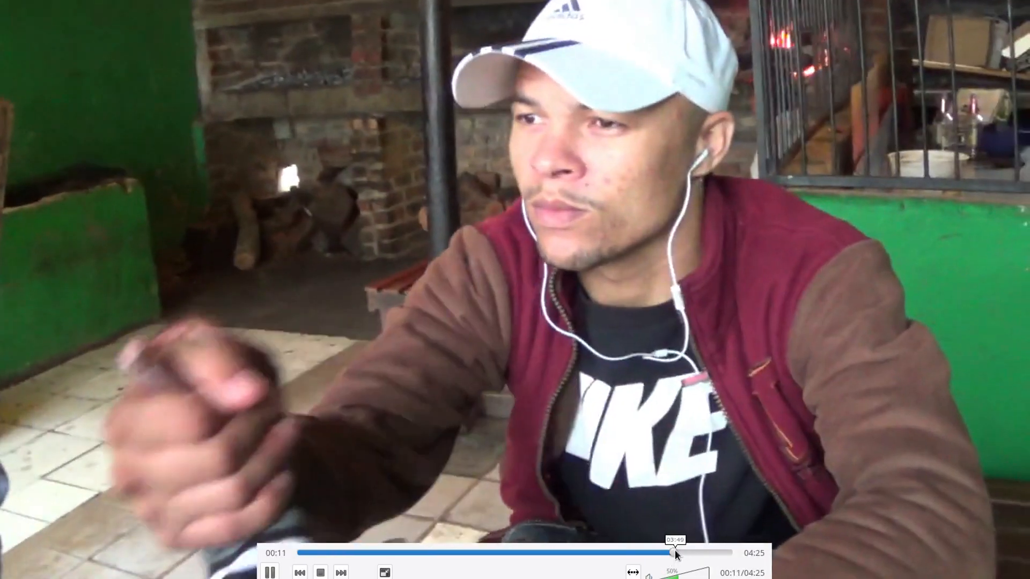
left_click(675, 552)
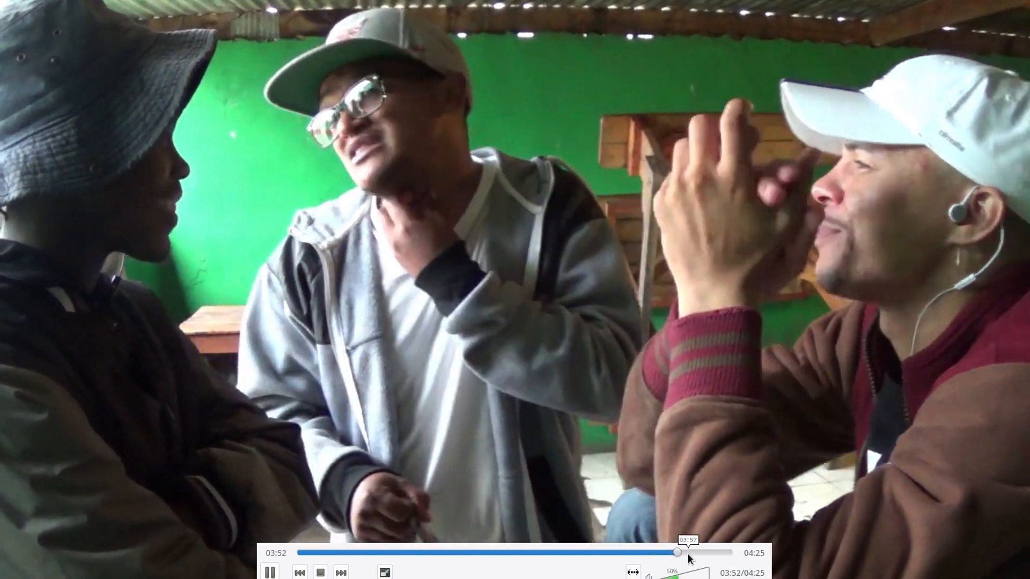
left_click(694, 553)
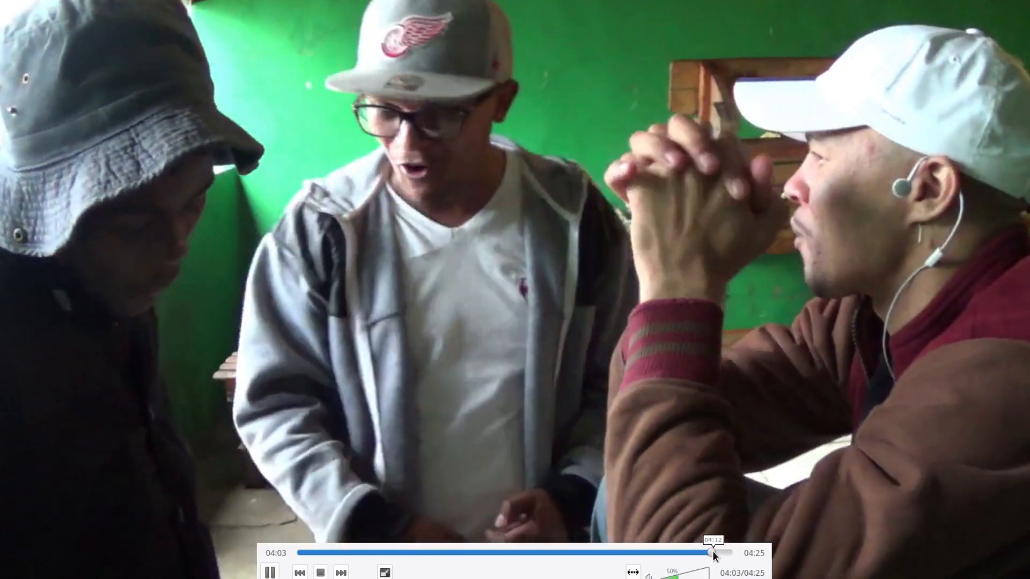
left_click(712, 553)
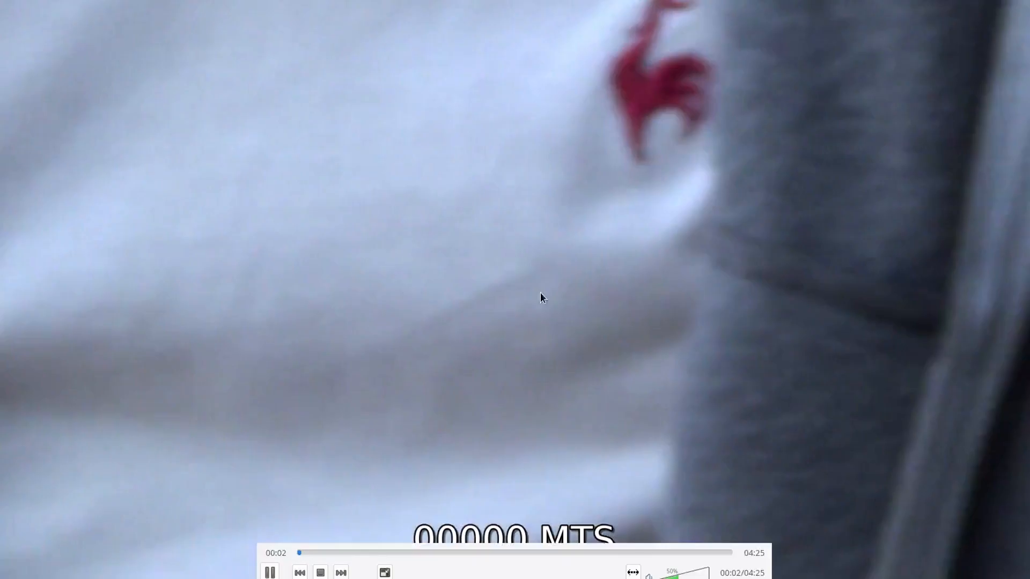
- Skip to Blurred faces.mp4 in the playlist, view the blurred faces in full screen, and return to the windowed view
double_click(540, 292)
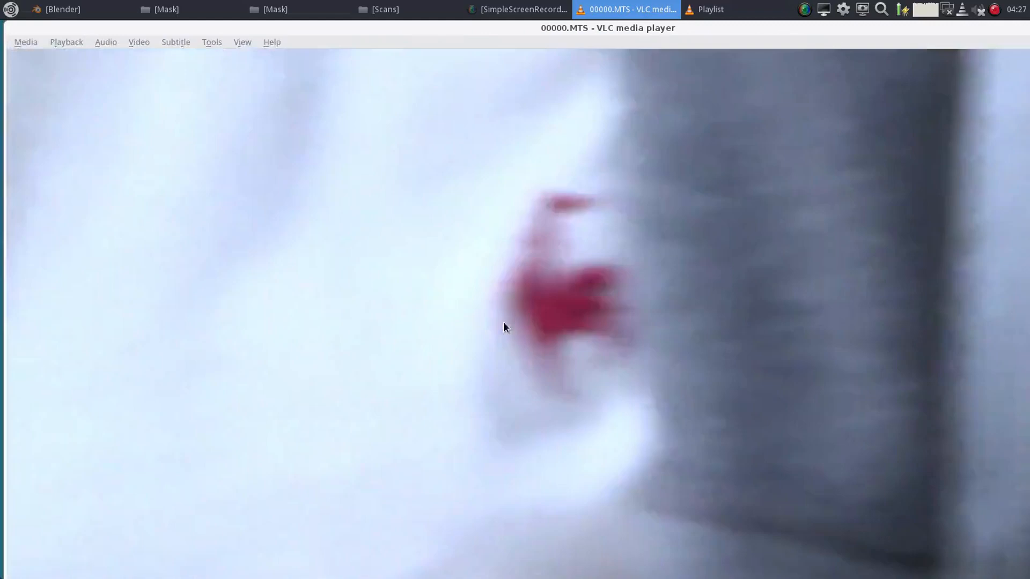
double_click(409, 333)
left_click(341, 573)
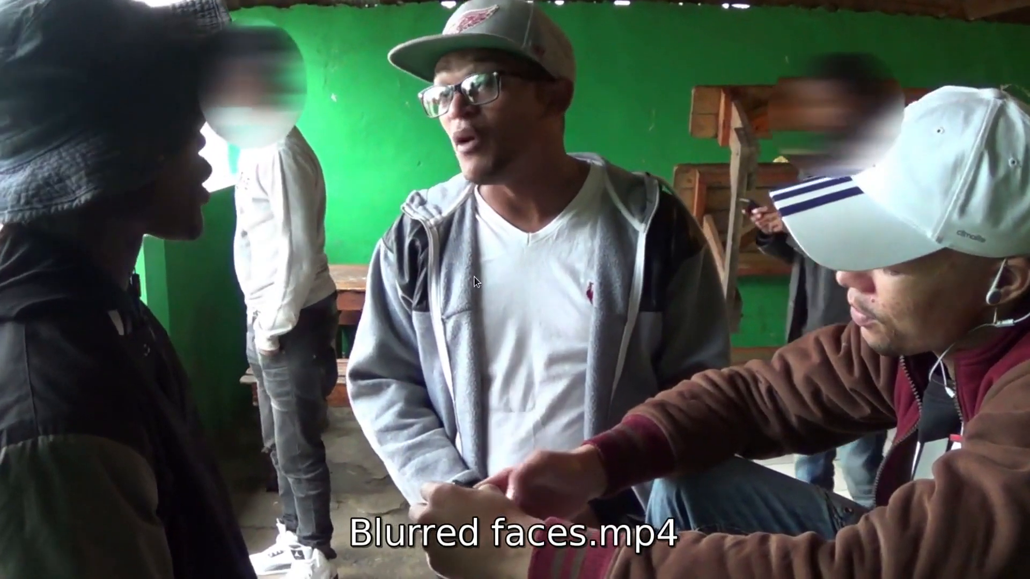
mouse_move(473, 257)
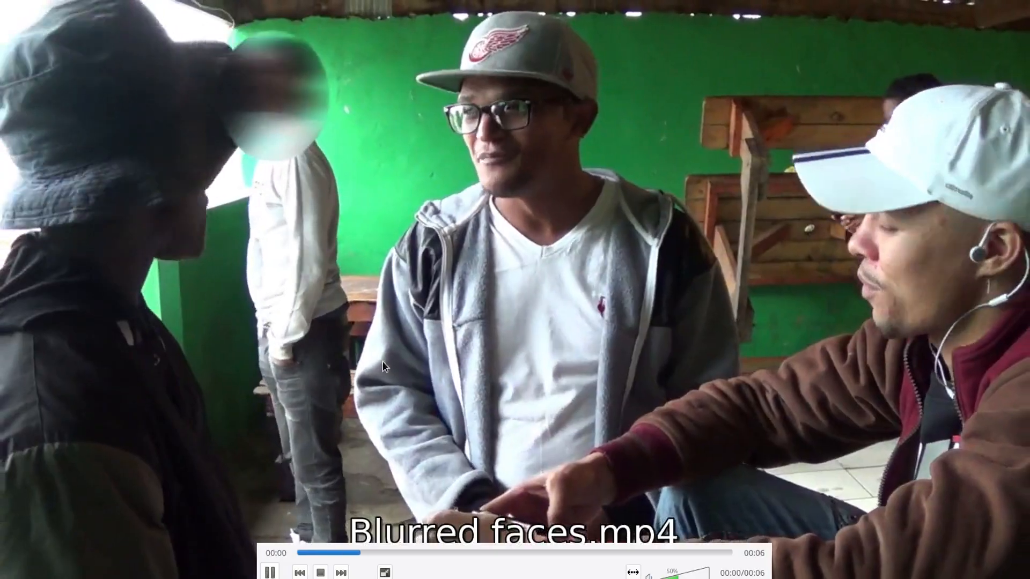
double_click(382, 362)
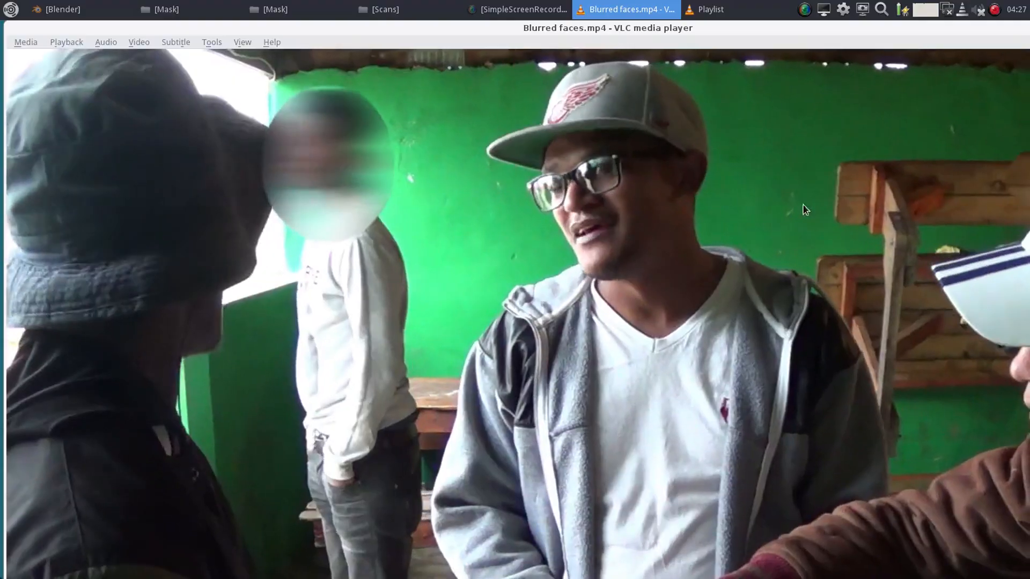
right_click(994, 8)
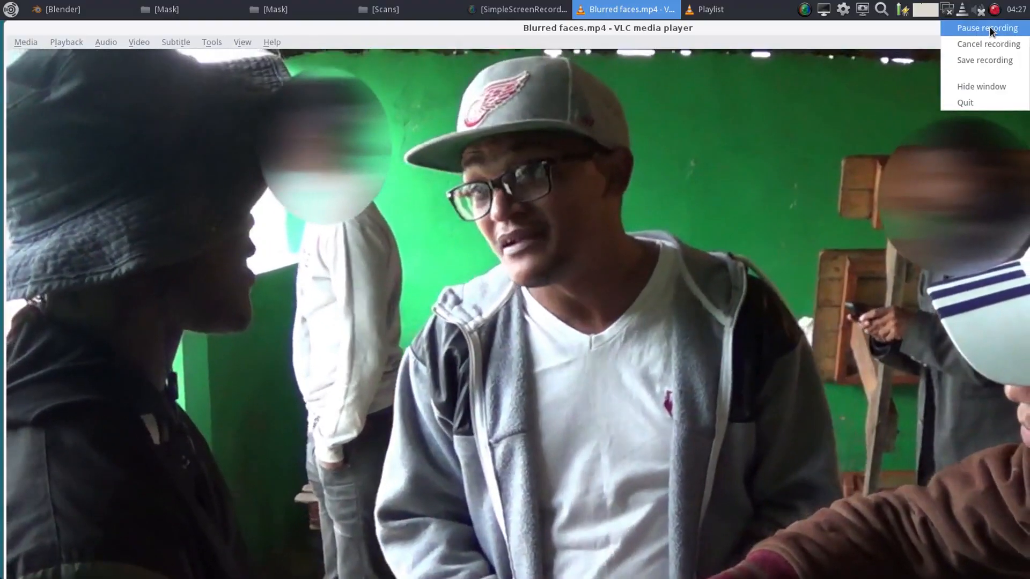
left_click(981, 60)
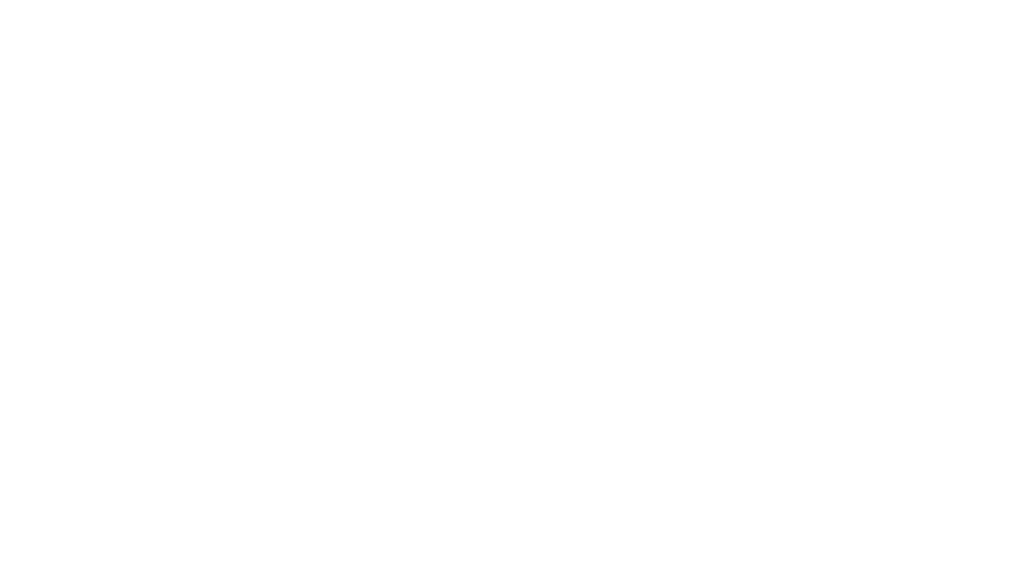